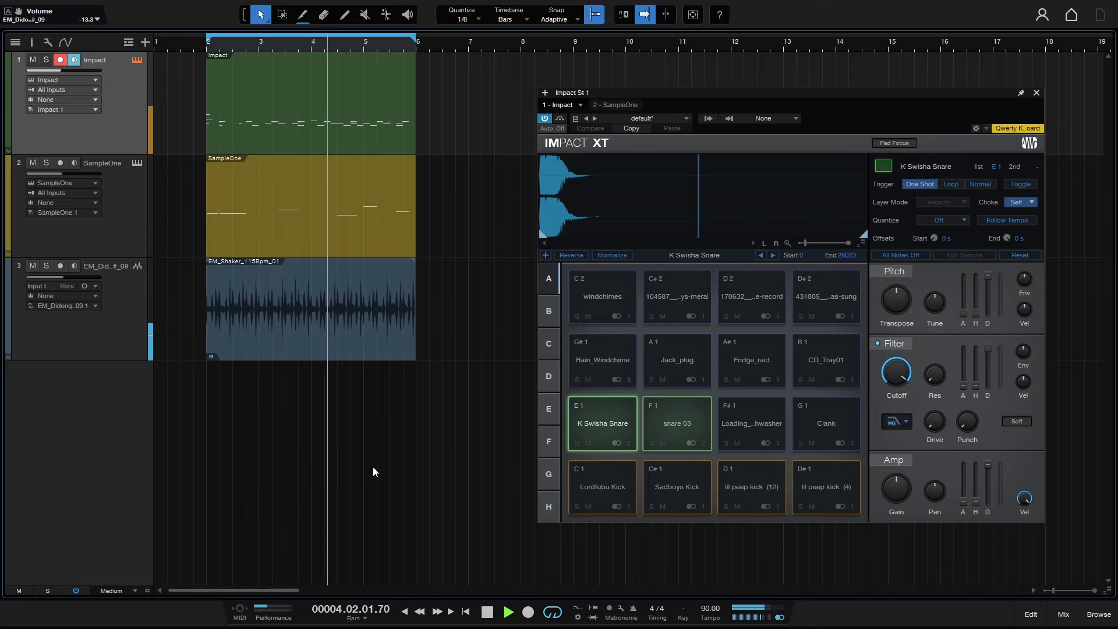
Show the browser's instruments and add Impact to the arrangement as a new instrument track
{"action": "key", "text": "F5"}
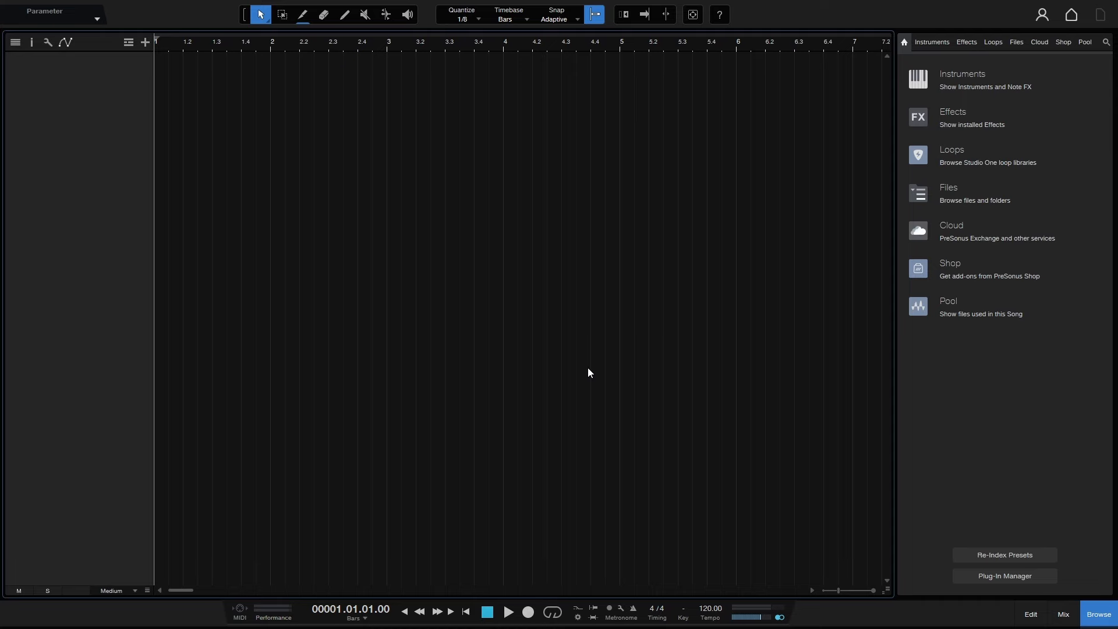
{"action": "left_click", "coordinate": [932, 42]}
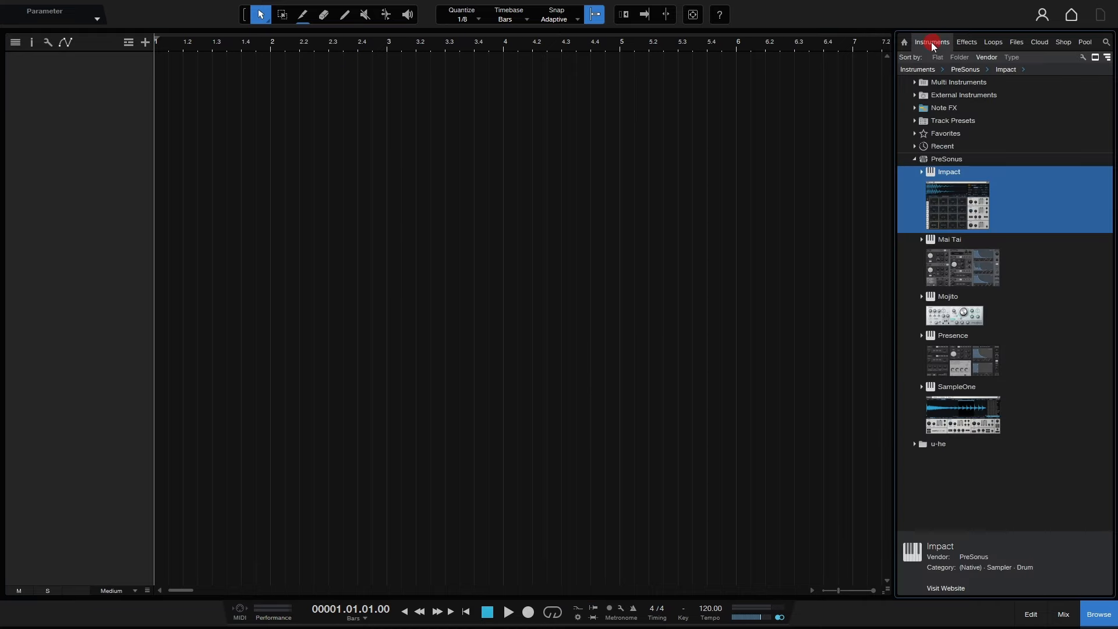
{"action": "left_click_drag", "start_coordinate": [970, 197], "coordinate": [477, 259]}
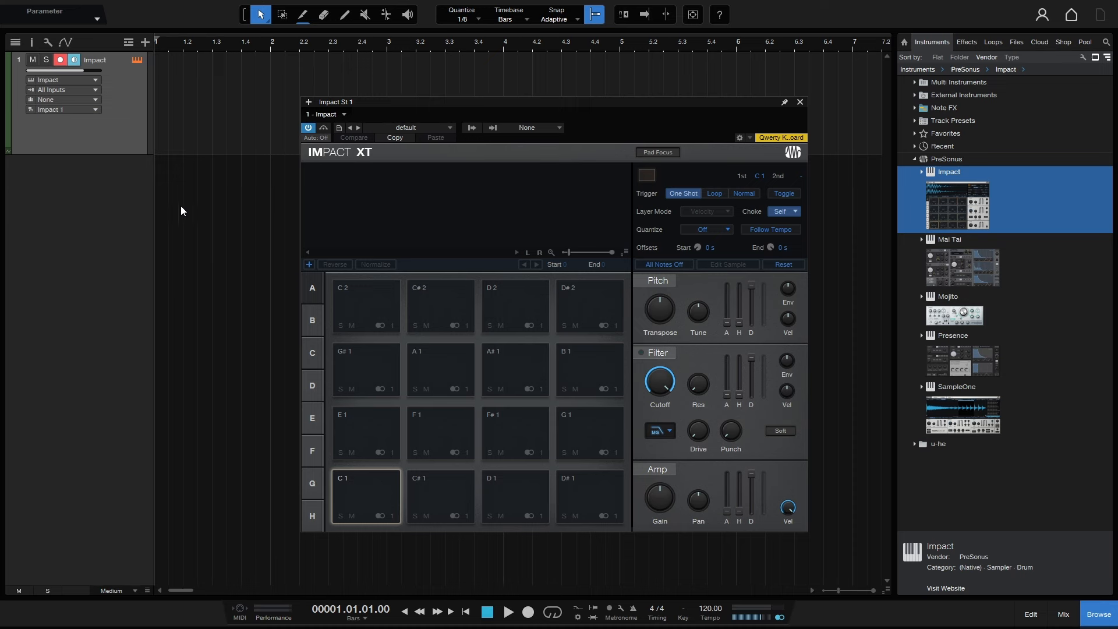
Look through the factory kit presets of Impact XT without loading one
{"action": "left_click", "coordinate": [445, 127]}
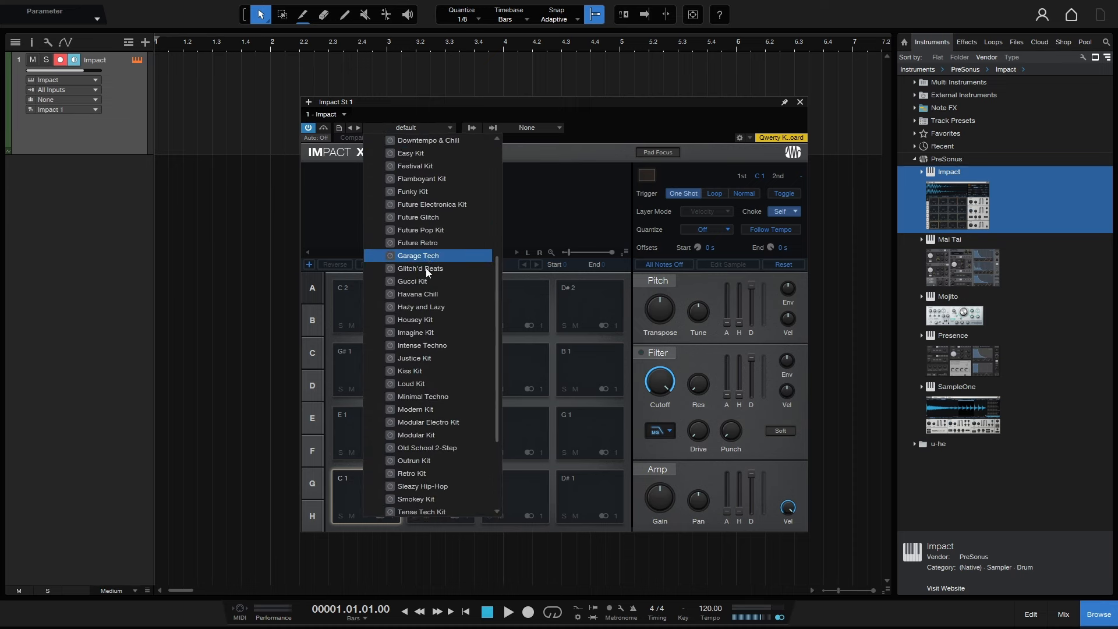
{"action": "scroll", "coordinate": [424, 273], "scroll_direction": "down", "scroll_amount": 6}
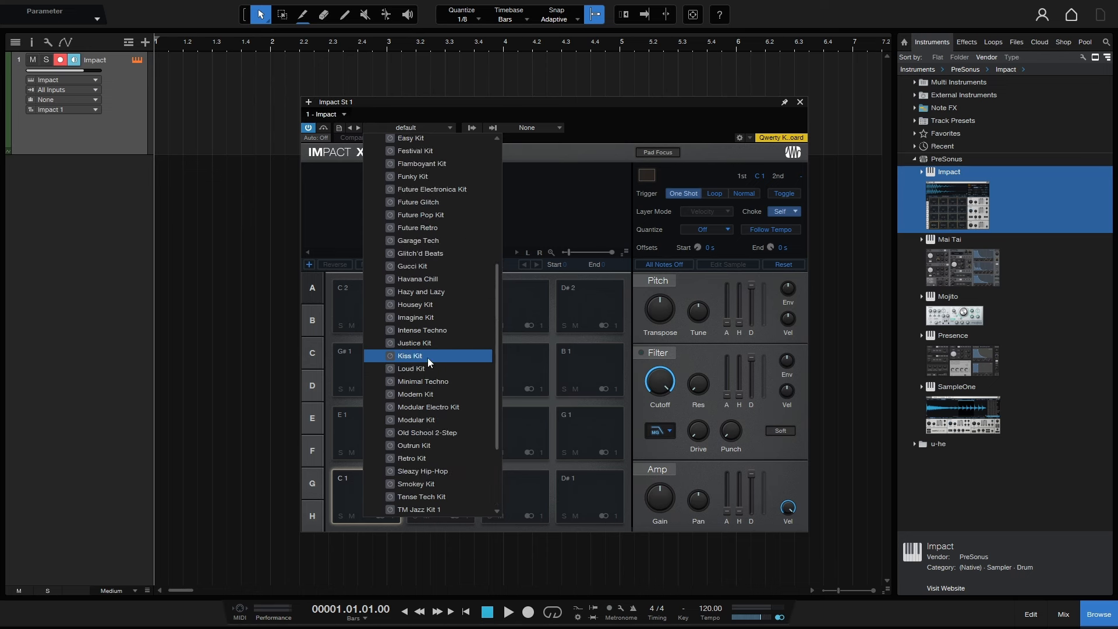
{"action": "scroll", "coordinate": [429, 354], "scroll_direction": "up", "scroll_amount": 9}
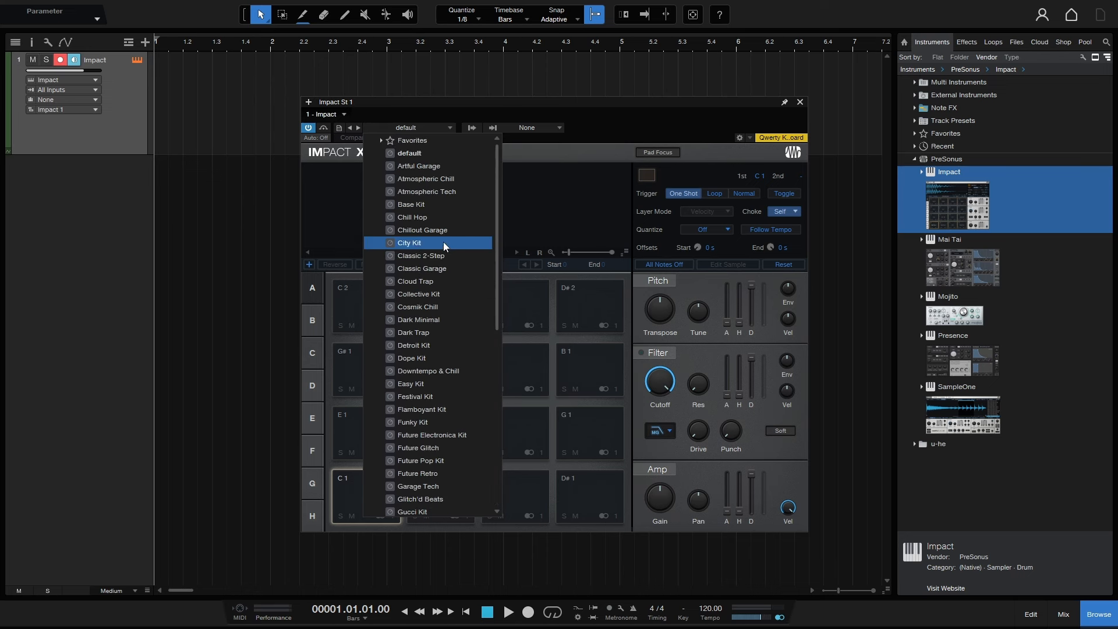
{"action": "left_click", "coordinate": [643, 113]}
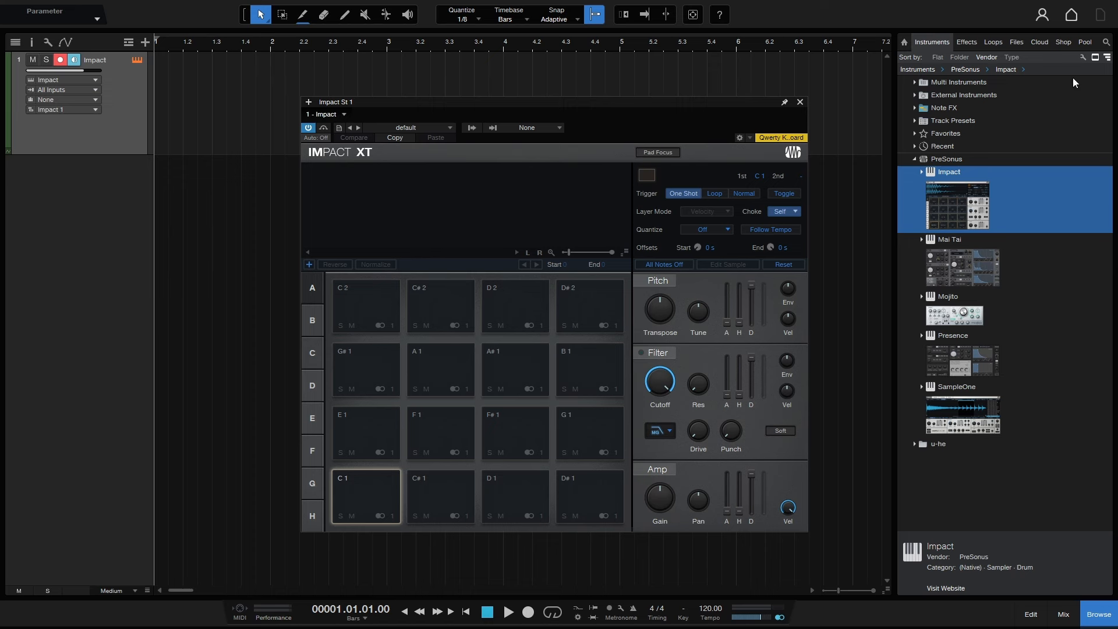
Open the Lovesbody Pack folder under Drum Samples > Freesound in the Sample Library
{"action": "left_click", "coordinate": [1018, 41]}
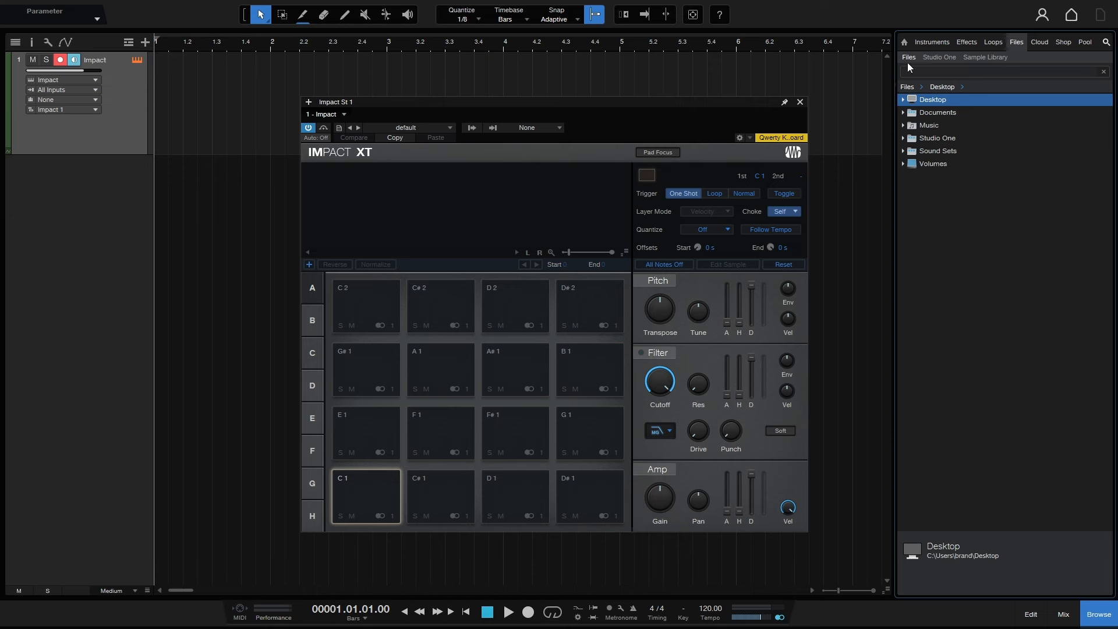
{"action": "left_click", "coordinate": [983, 57]}
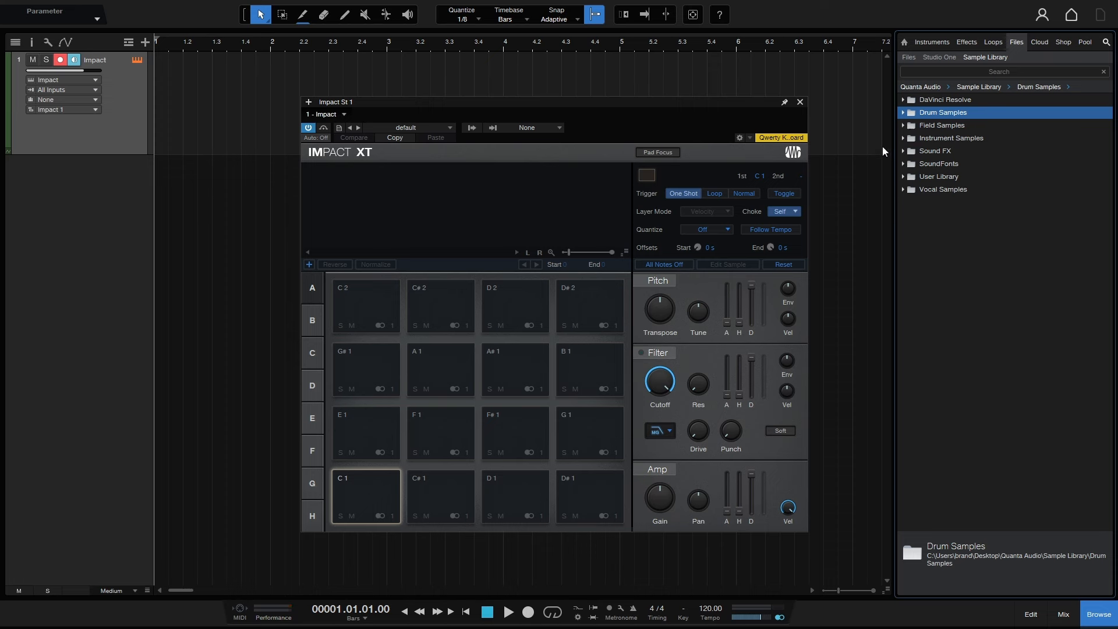
{"action": "left_click", "coordinate": [904, 113]}
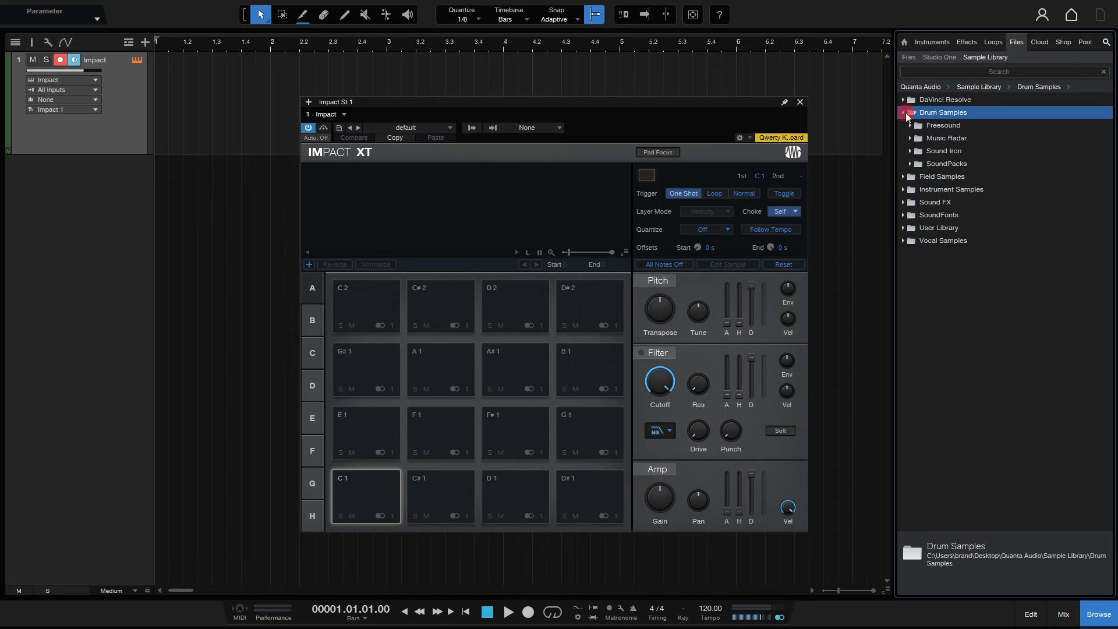
{"action": "left_click", "coordinate": [911, 125]}
{"action": "double_click", "coordinate": [955, 139]}
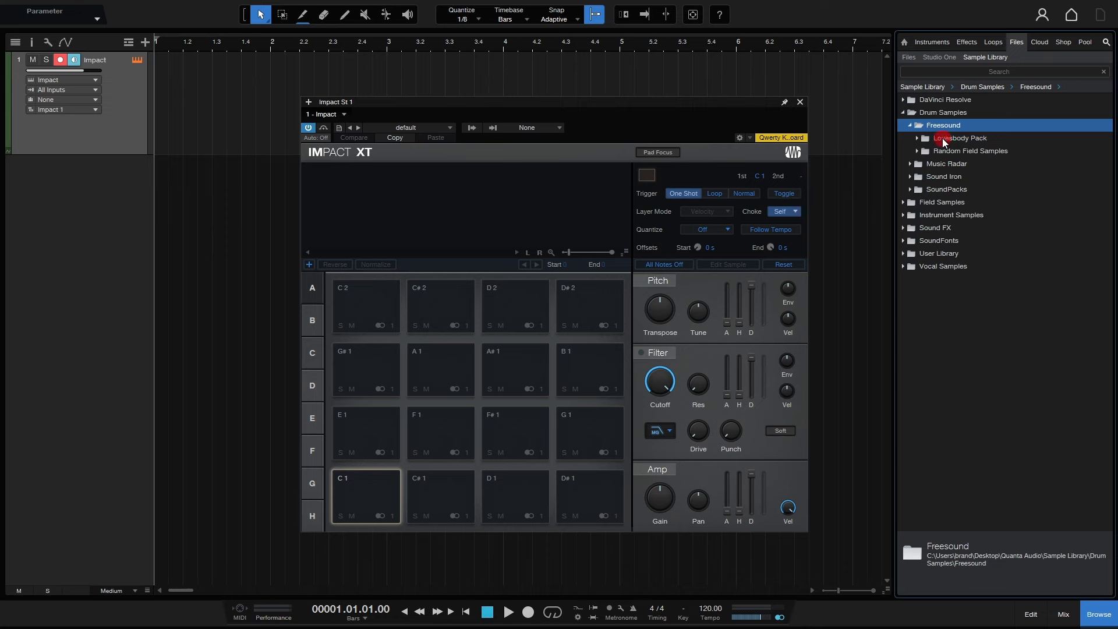
Audition several Lovesbody Pack samples, including canteen-pluck-1, trash-can-roll, trash-can-echo-1 and waste-rumble
{"action": "left_click", "coordinate": [966, 204]}
{"action": "left_click", "coordinate": [971, 281]}
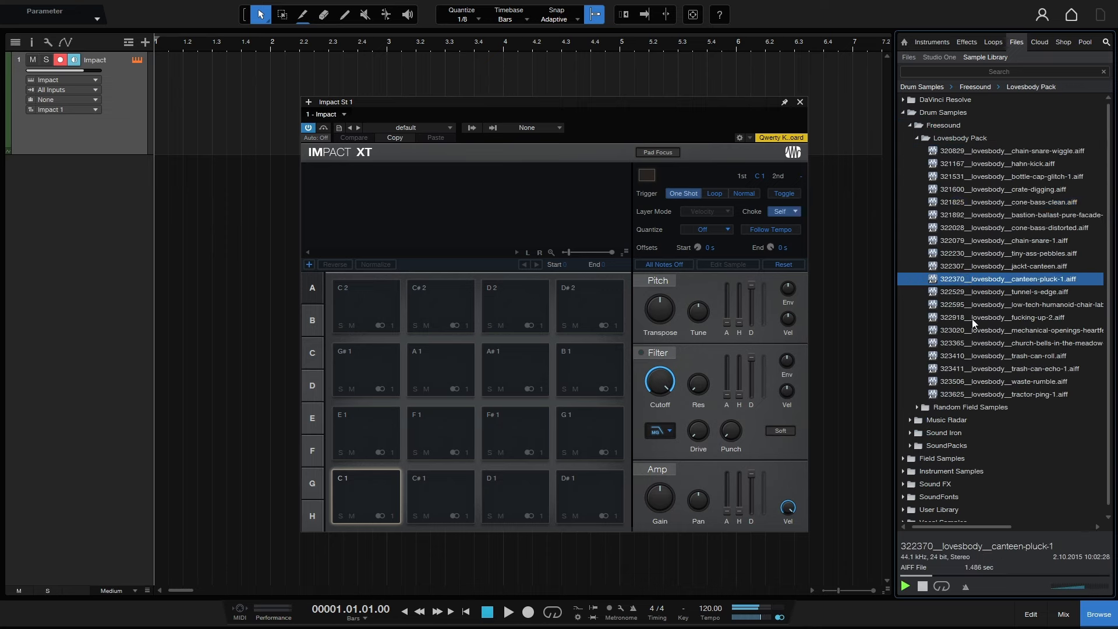
{"action": "left_click", "coordinate": [975, 319]}
{"action": "left_click", "coordinate": [973, 357]}
{"action": "left_click", "coordinate": [975, 370]}
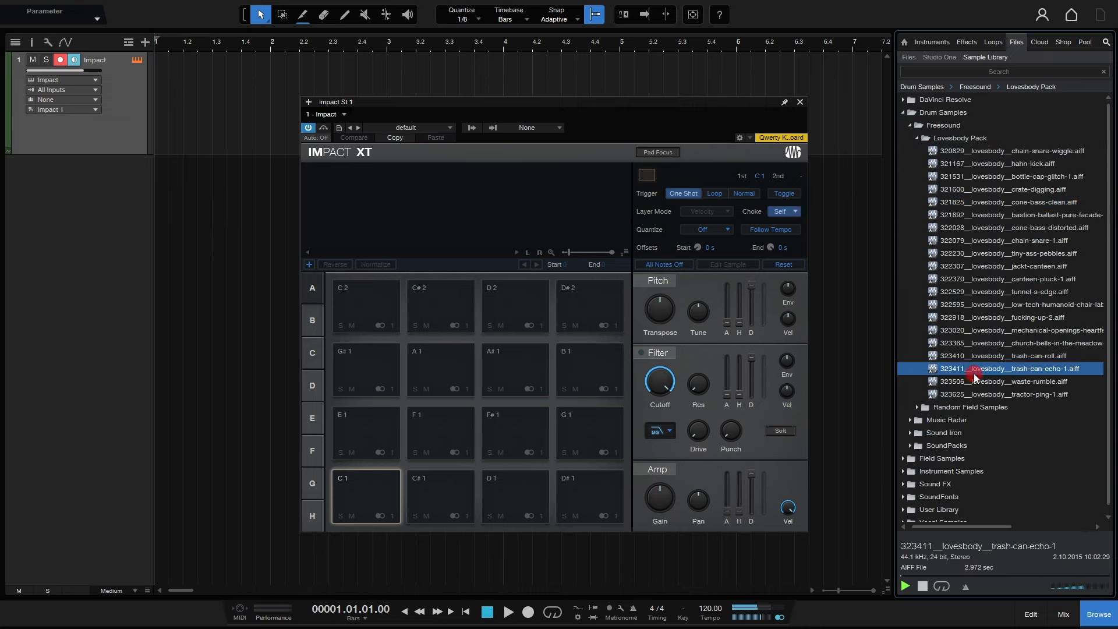
{"action": "left_click", "coordinate": [975, 382]}
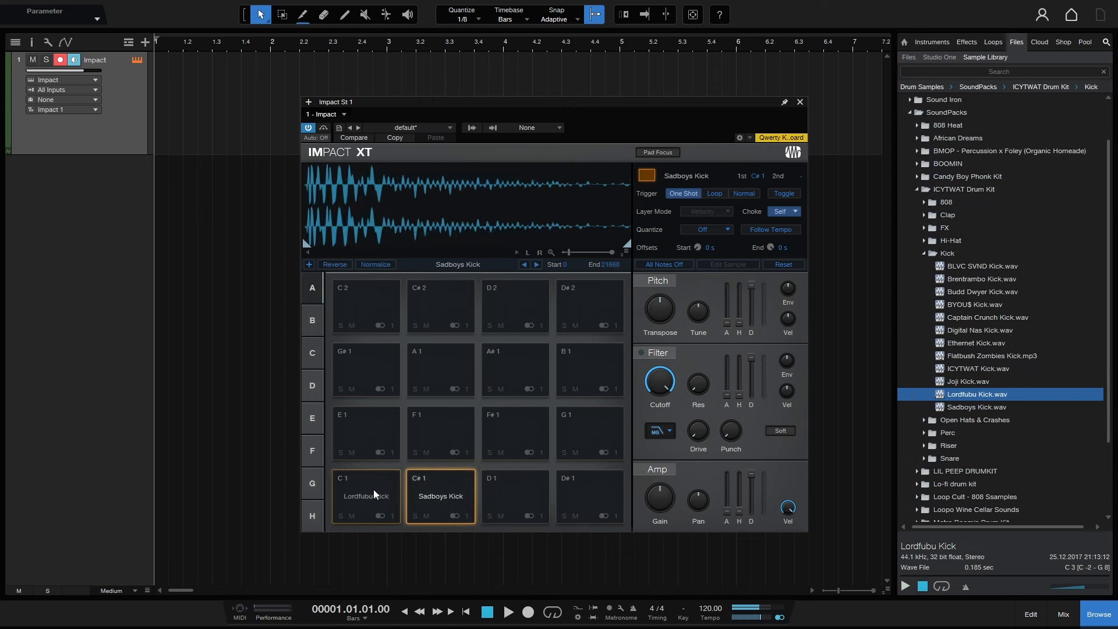
Audition the Lordfubu Kick on pad C1 and the Sadboys Kick on pad C#1
{"action": "left_click", "coordinate": [369, 492]}
{"action": "left_click", "coordinate": [369, 491]}
{"action": "left_click", "coordinate": [439, 497]}
Load snare 03.wav from the snare folder of the Lo-fi drum kit onto pad F1
{"action": "left_click", "coordinate": [925, 254]}
{"action": "left_click", "coordinate": [917, 190]}
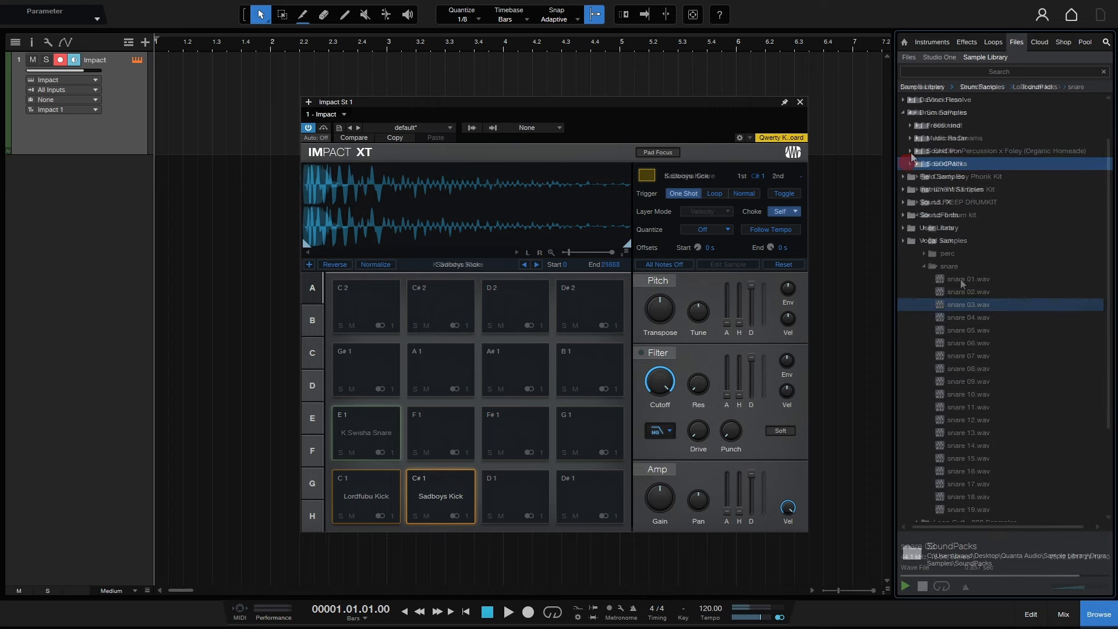
{"action": "left_click_drag", "start_coordinate": [967, 305], "coordinate": [370, 445]}
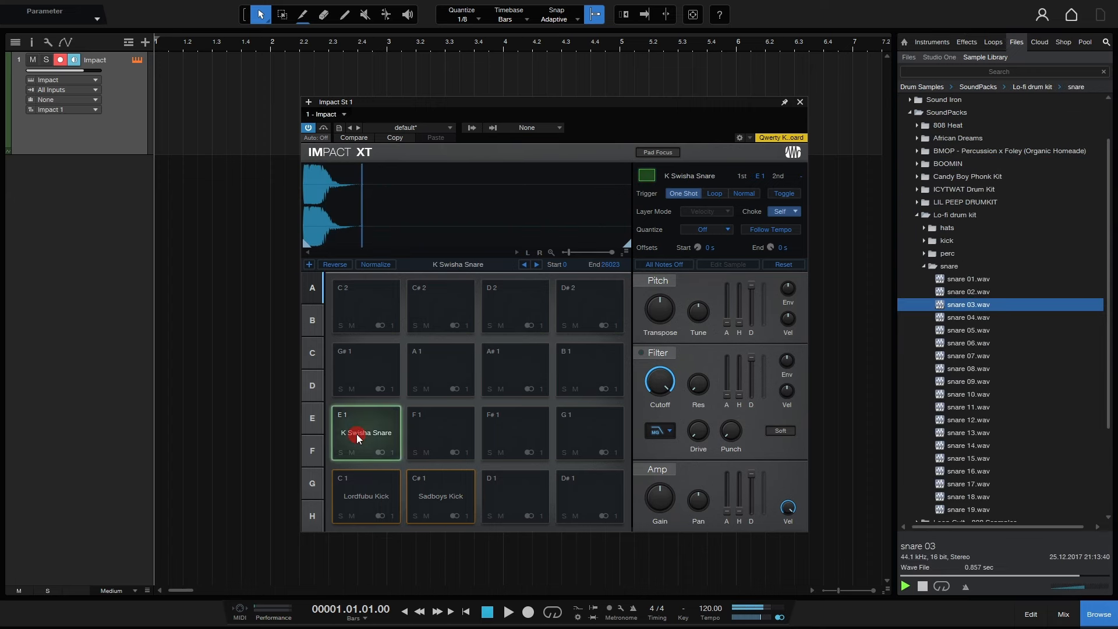
{"action": "left_click_drag", "start_coordinate": [960, 309], "coordinate": [434, 434]}
Compare the K Swisha Snare on pad E1 with snare 03 on pad F1 by playing them alternately
{"action": "left_click", "coordinate": [355, 430]}
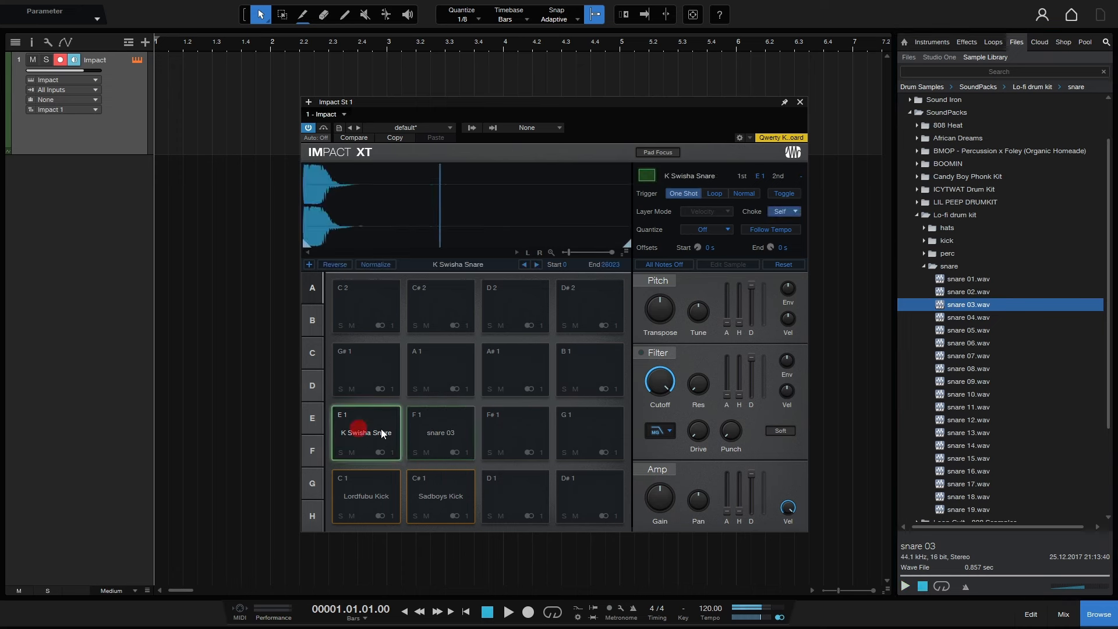
{"action": "left_click", "coordinate": [448, 432]}
{"action": "left_click", "coordinate": [372, 426]}
{"action": "left_click", "coordinate": [448, 433]}
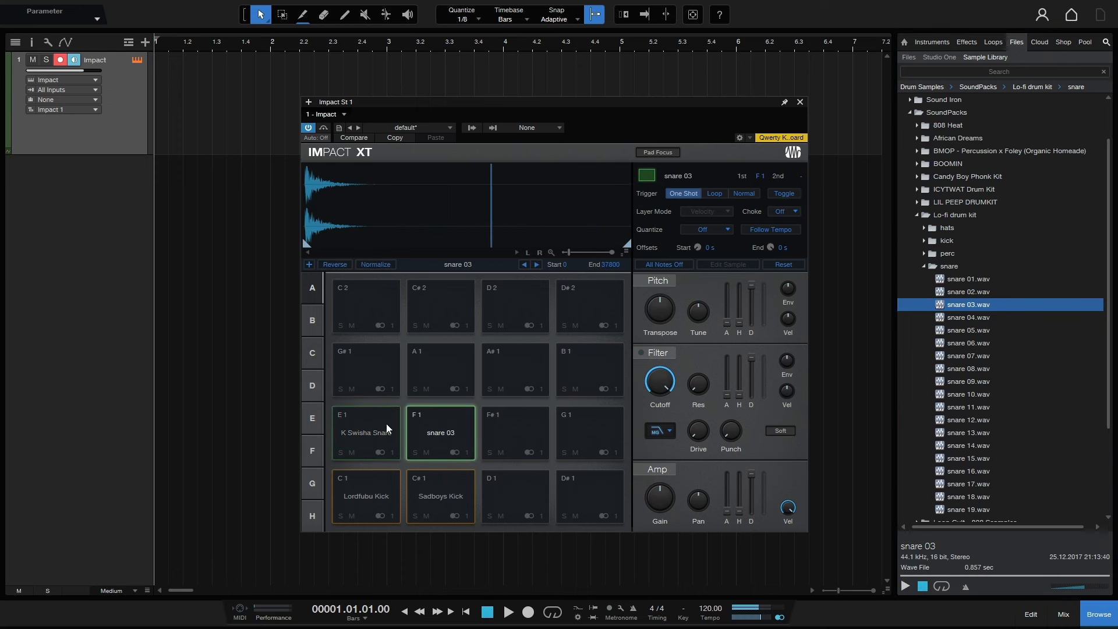
Collapse the Drum Samples folders and open Field Samples > Music Radar in the Sample Library
{"action": "left_click", "coordinate": [917, 215]}
{"action": "left_click", "coordinate": [910, 112]}
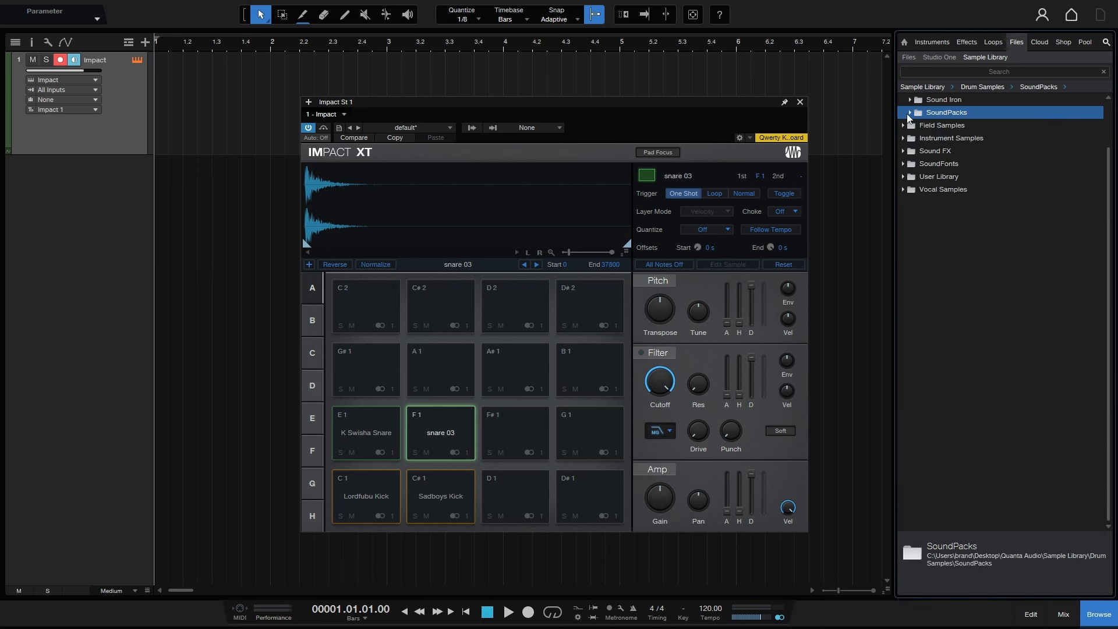
{"action": "scroll", "coordinate": [953, 173], "scroll_direction": "up", "scroll_amount": 2}
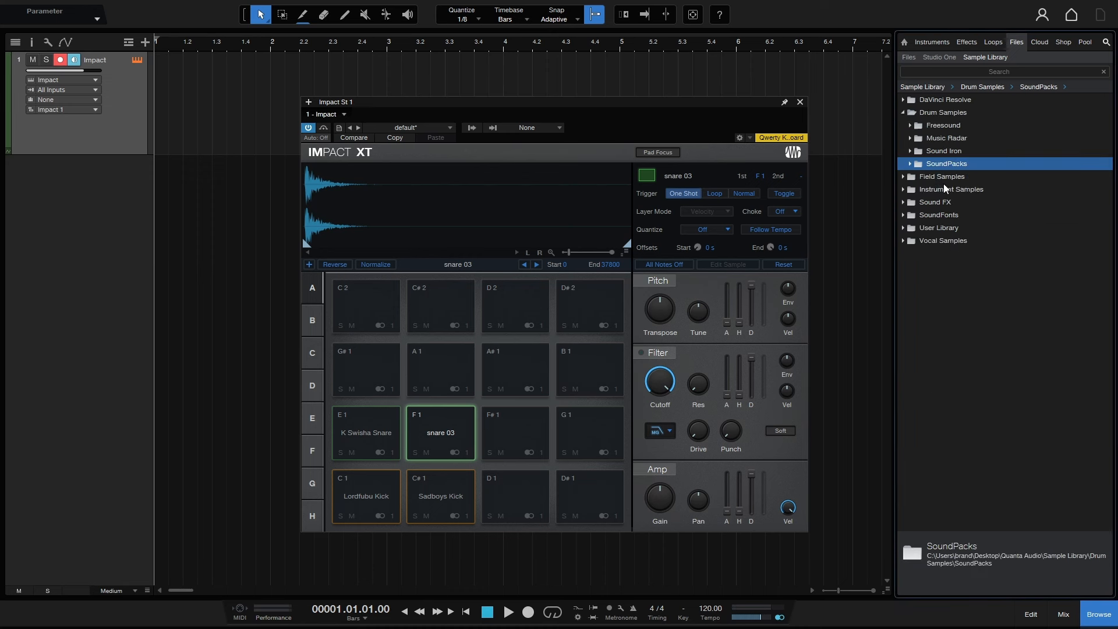
{"action": "left_click", "coordinate": [904, 113]}
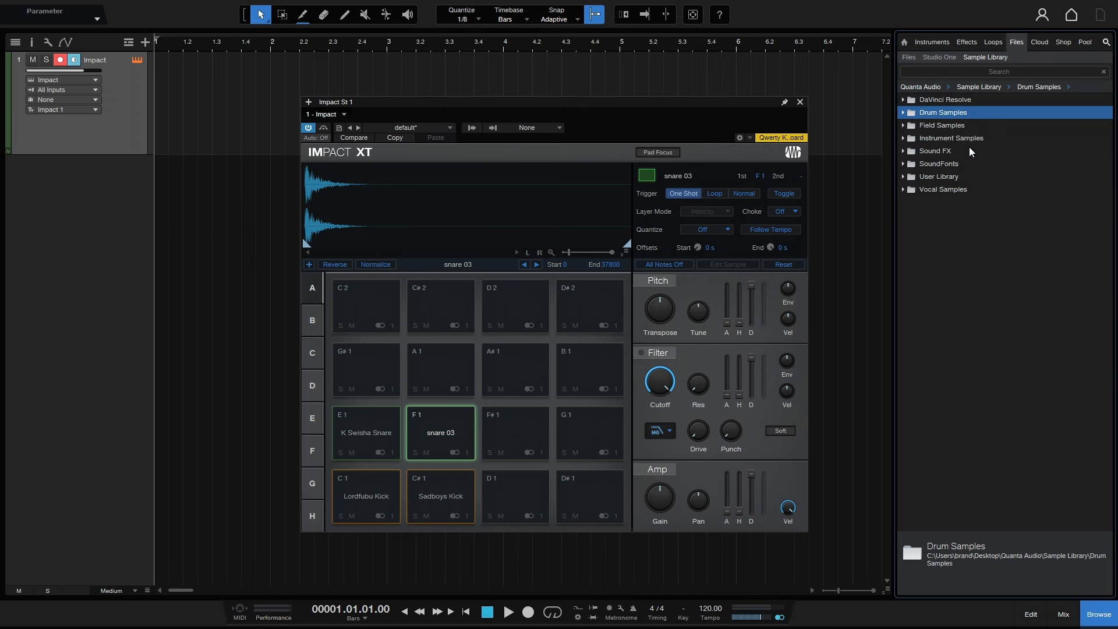
{"action": "left_click", "coordinate": [904, 126]}
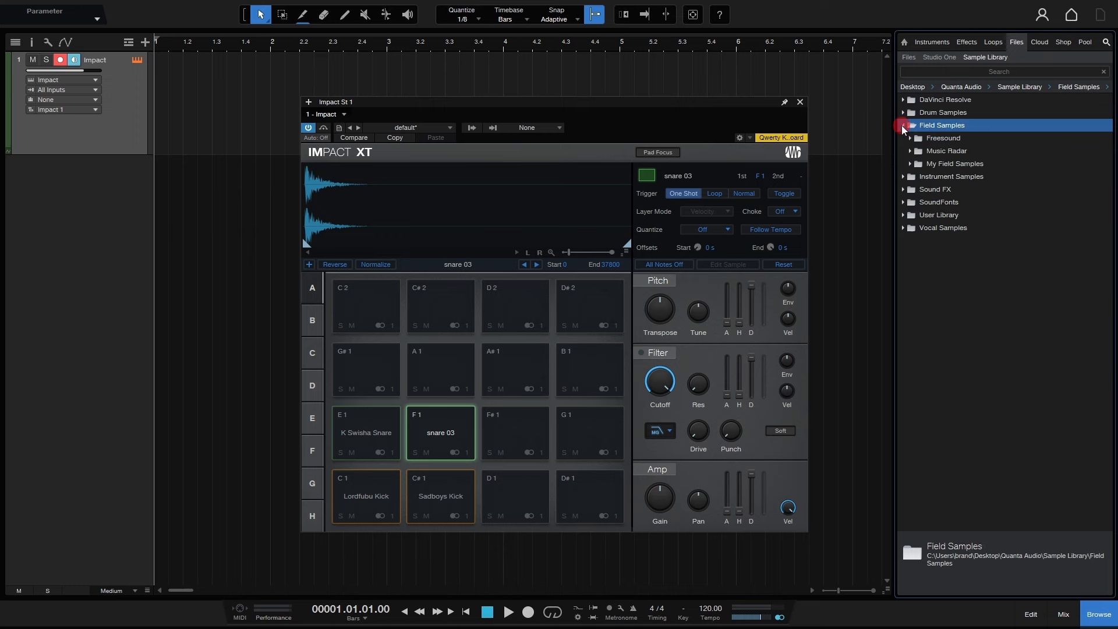
{"action": "left_click", "coordinate": [912, 152]}
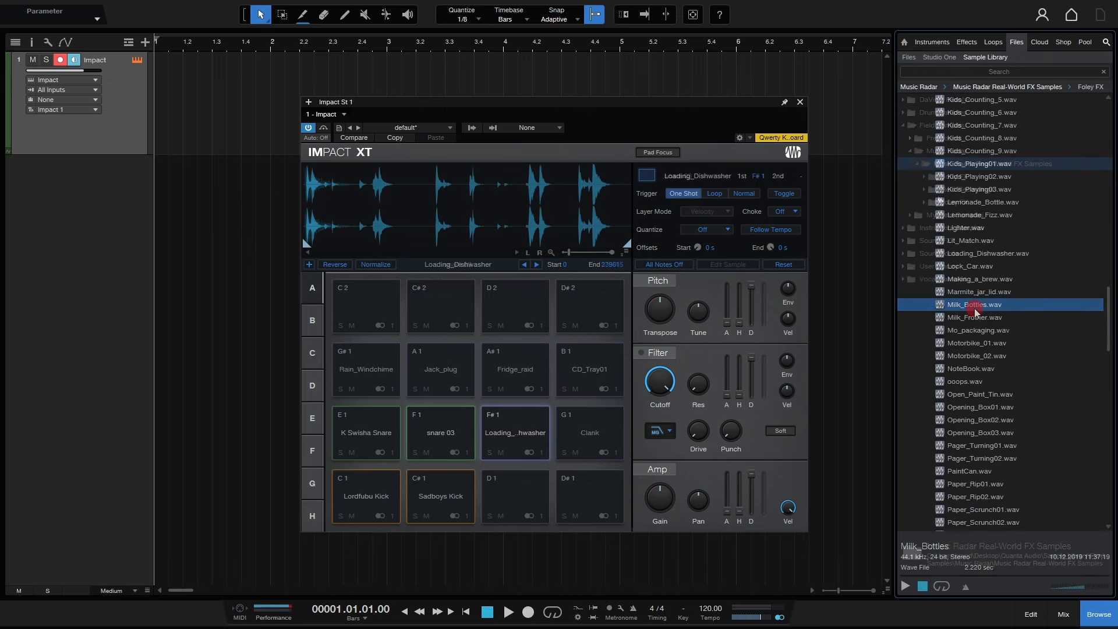
Audition Foley FX samples from the Music Radar Real-World FX Samples, including Milk_Bottles, Motorbike_02, Pager_Turning01, Paper_Rip01 and Paper_Scrunch01
{"action": "left_click", "coordinate": [975, 308]}
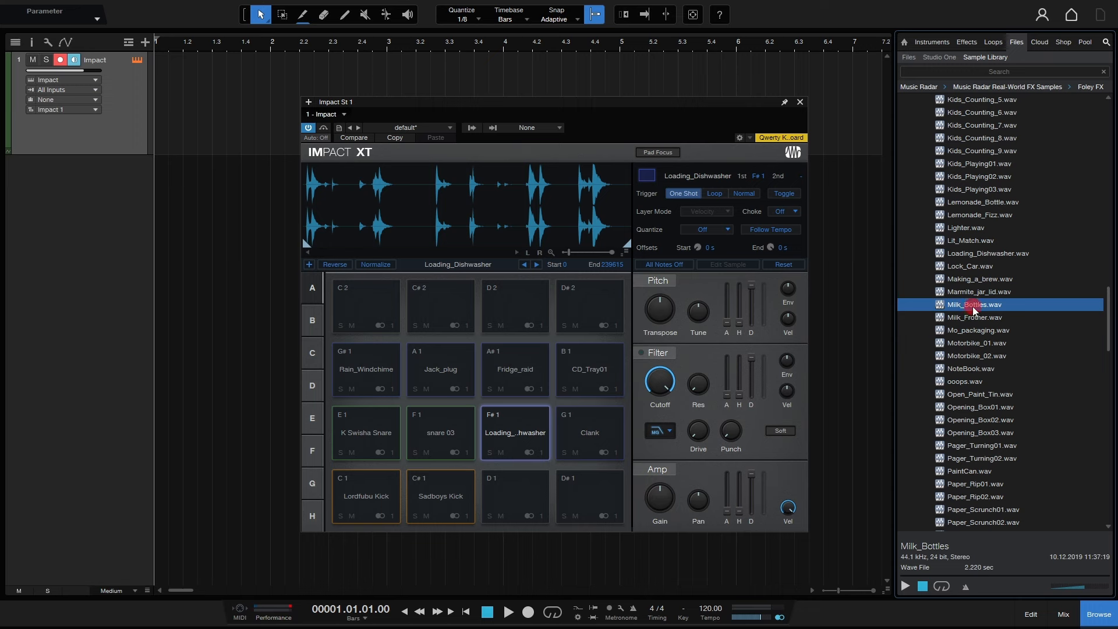
{"action": "left_click", "coordinate": [969, 356]}
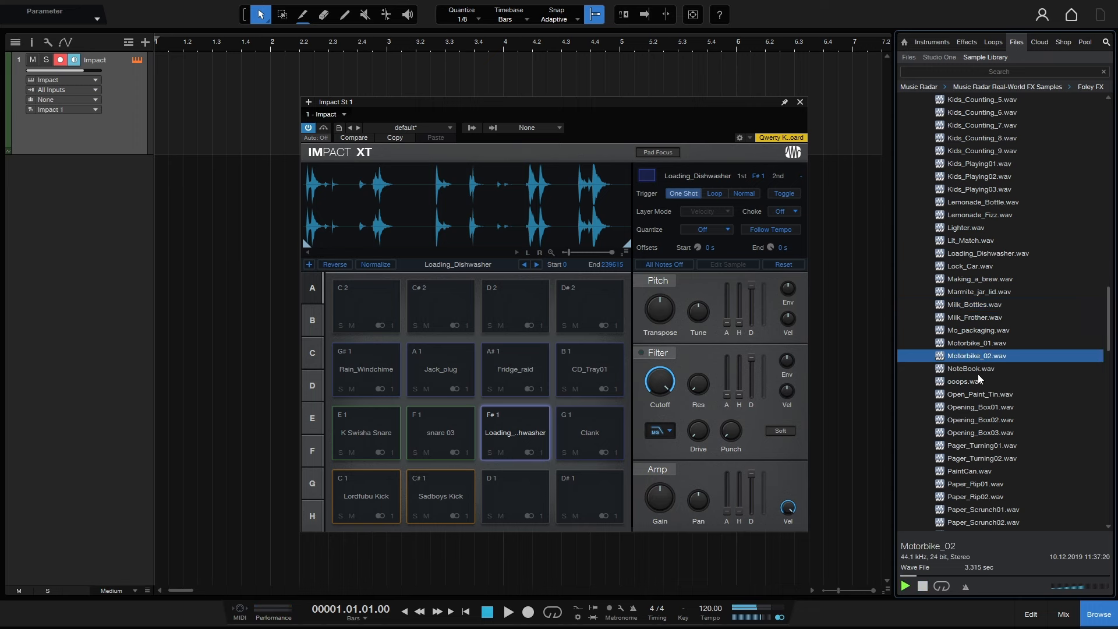
{"action": "scroll", "coordinate": [980, 376], "scroll_direction": "down", "scroll_amount": 3}
{"action": "left_click", "coordinate": [984, 334]}
{"action": "left_click", "coordinate": [964, 369]}
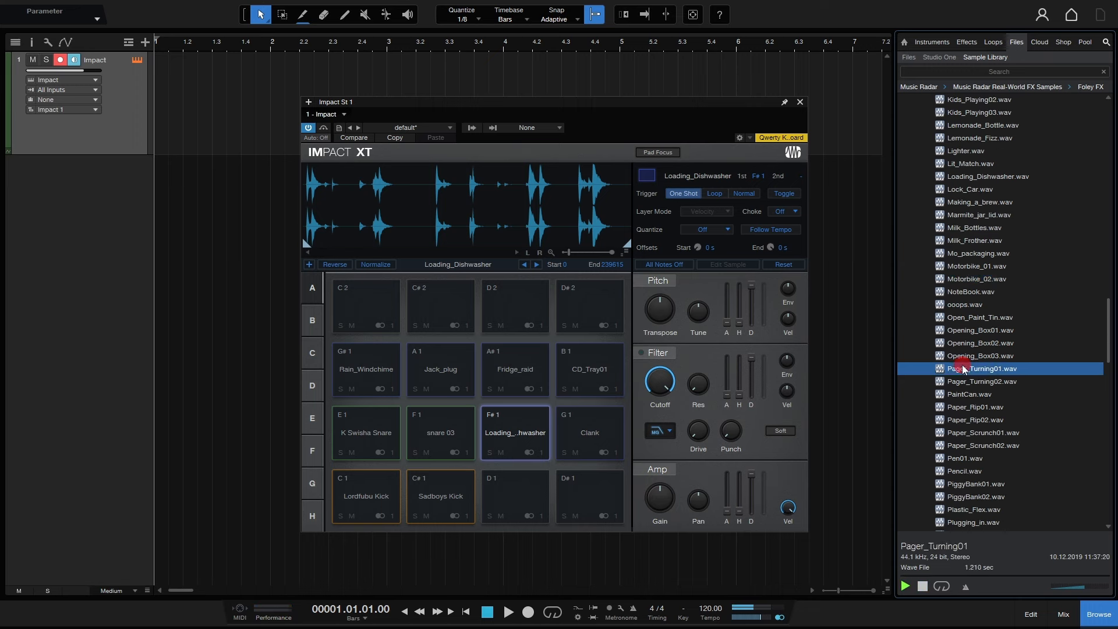
{"action": "left_click", "coordinate": [960, 408]}
{"action": "left_click", "coordinate": [978, 433]}
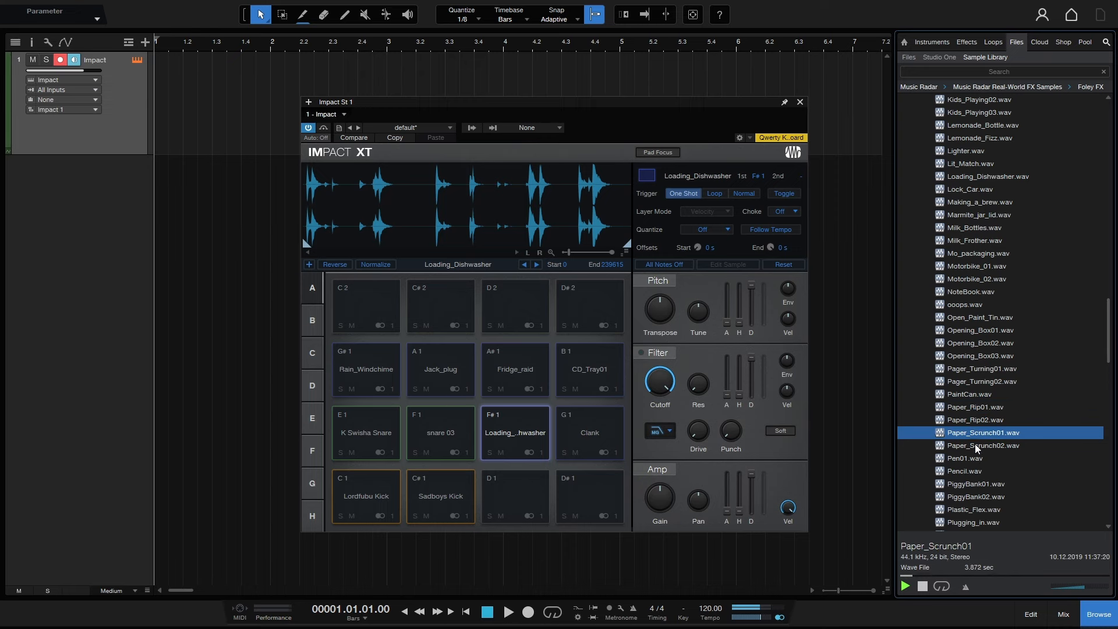
{"action": "scroll", "coordinate": [977, 445], "scroll_direction": "down", "scroll_amount": 2}
{"action": "left_click", "coordinate": [966, 457]}
{"action": "scroll", "coordinate": [969, 452], "scroll_direction": "down", "scroll_amount": 2}
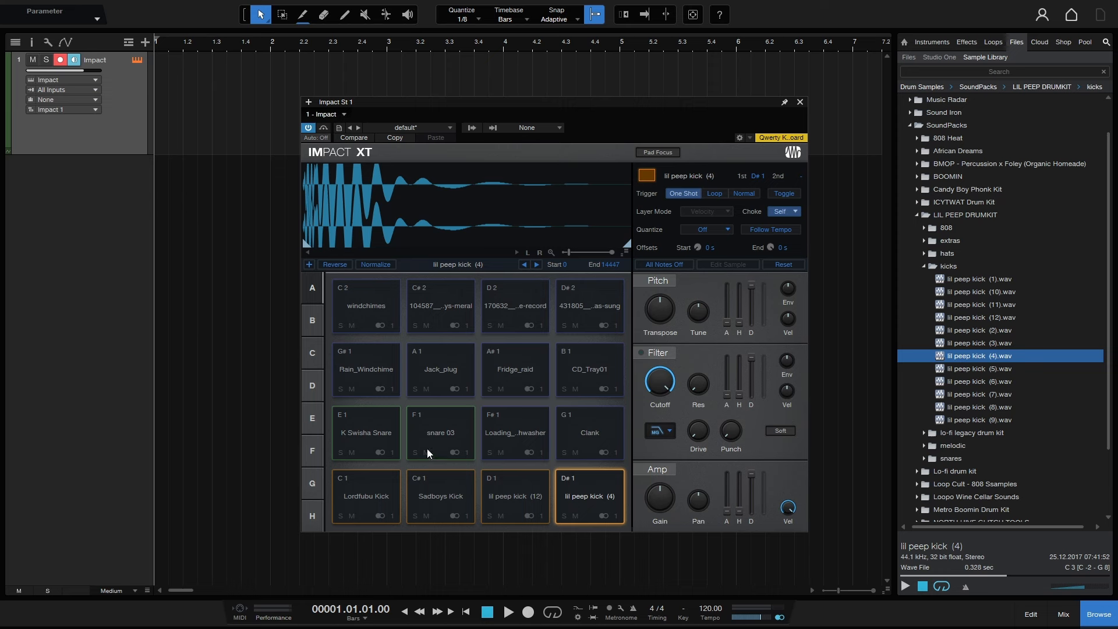
Audition the four kick pads from C1 to D#1 one after another
{"action": "left_click", "coordinate": [363, 492]}
{"action": "left_click", "coordinate": [438, 497]}
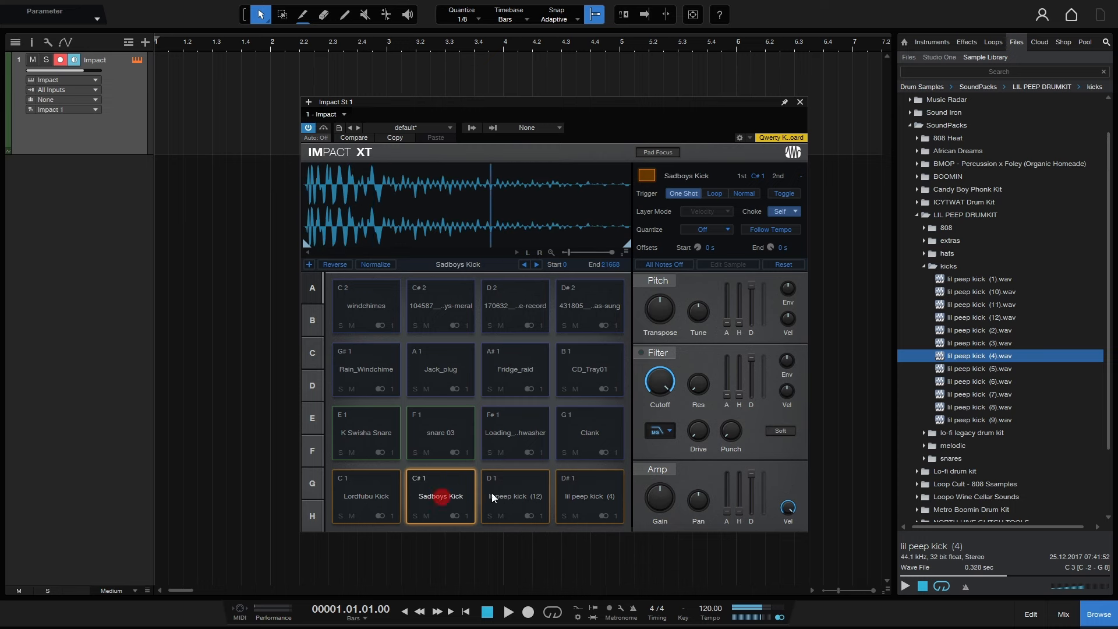
{"action": "left_click", "coordinate": [507, 493]}
{"action": "left_click", "coordinate": [593, 498]}
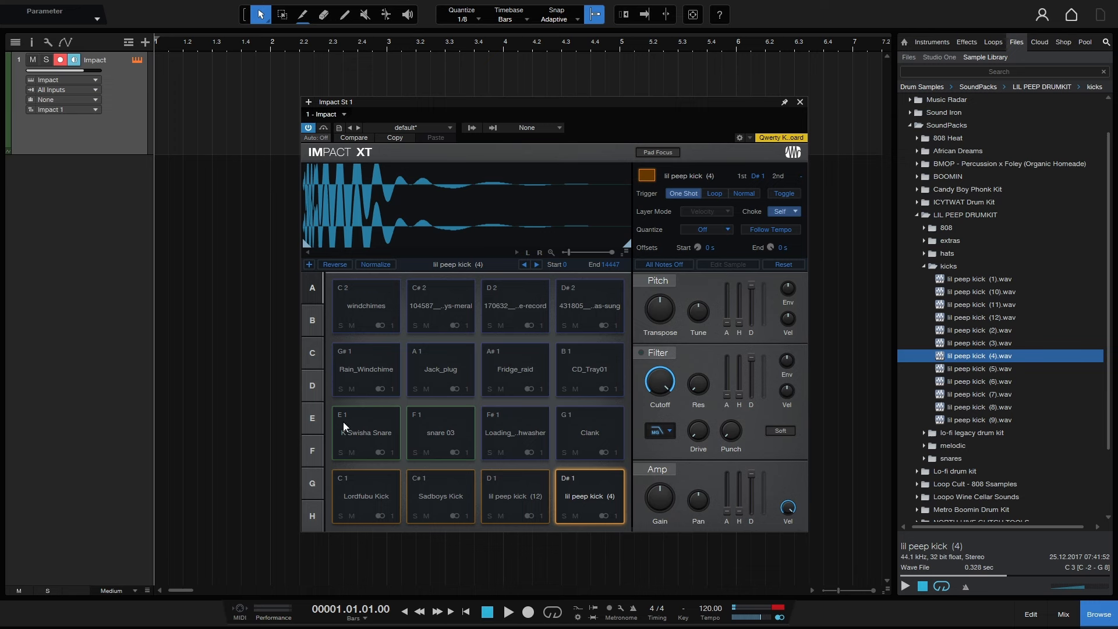
Audition the two snare pads on E1 and F1 and the Loading_Dishwasher and Clank pads on F#1 and G1
{"action": "left_click", "coordinate": [383, 433]}
{"action": "left_click", "coordinate": [429, 430]}
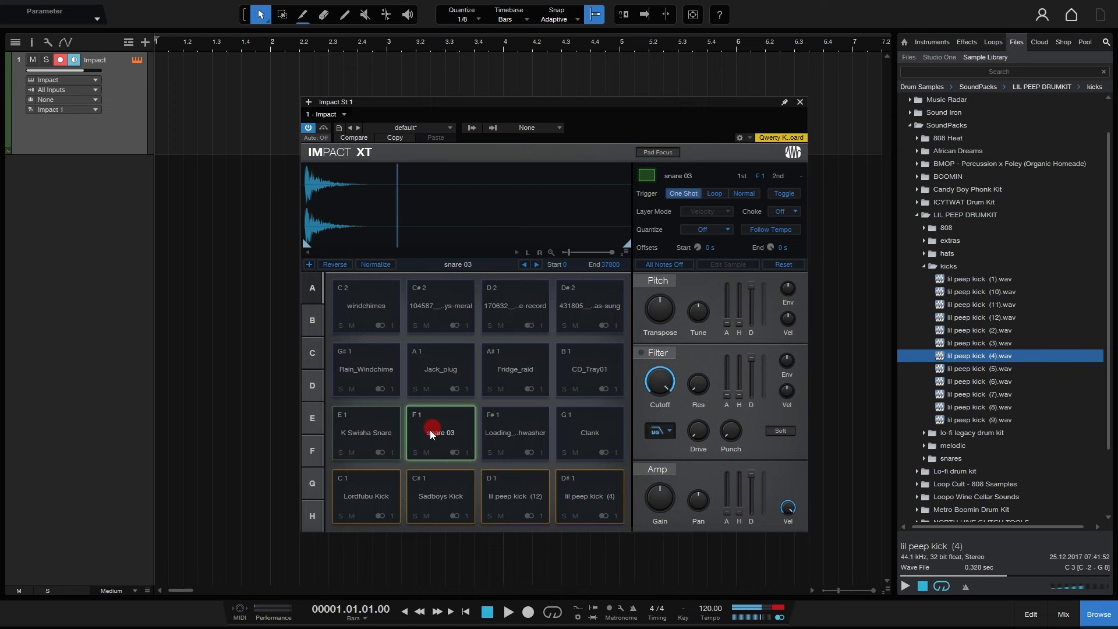
{"action": "left_click", "coordinate": [522, 432]}
{"action": "left_click", "coordinate": [582, 433]}
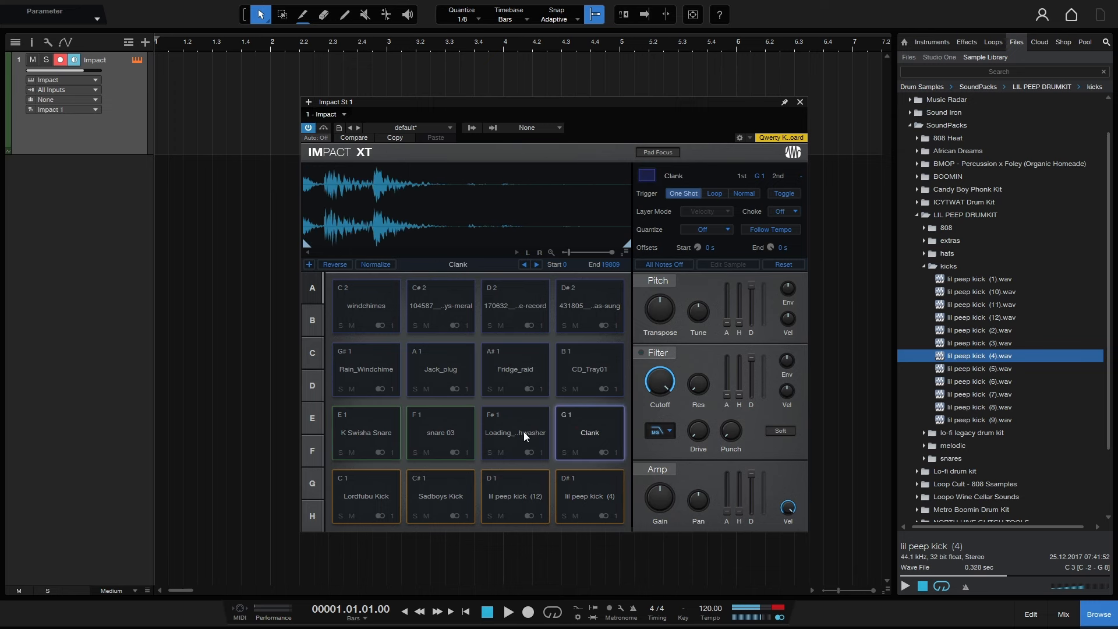
{"action": "left_click", "coordinate": [586, 429]}
{"action": "left_click", "coordinate": [525, 433]}
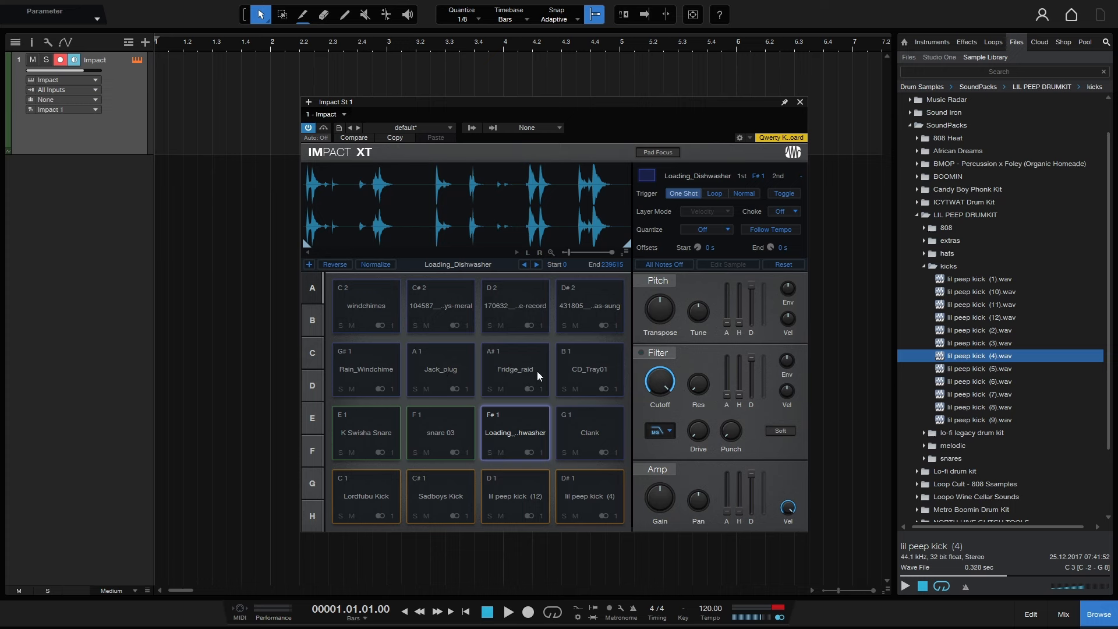
Audition the four foley pads from G#1 to B1, Rain_Windchime, Jack_plug, Fridge_raid and CD_Tray01, and silence all notes
{"action": "left_click", "coordinate": [368, 368]}
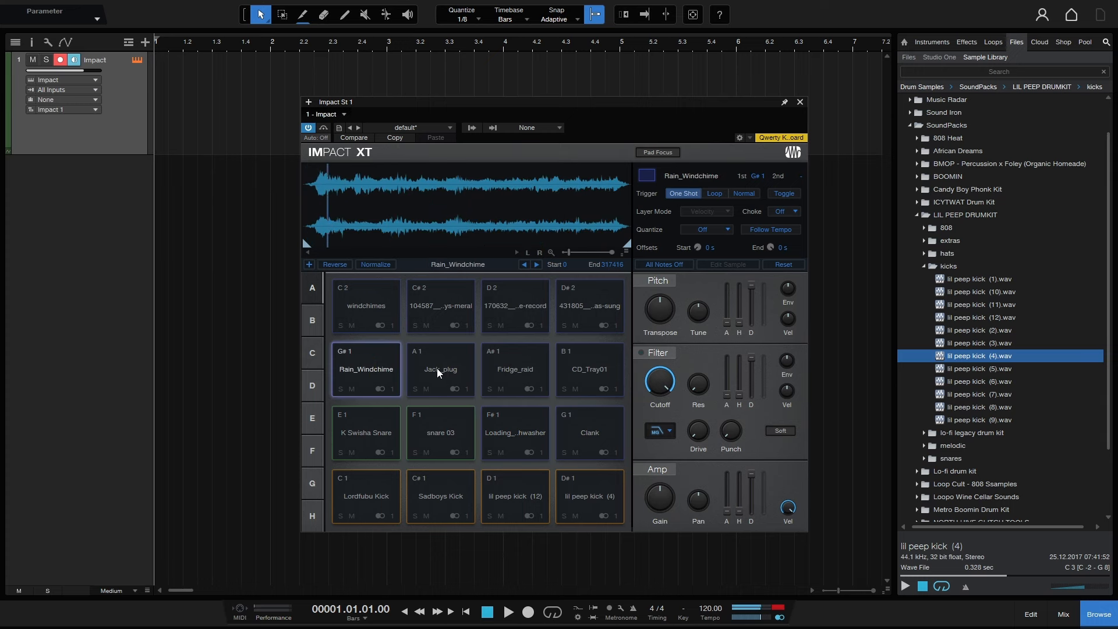
{"action": "left_click", "coordinate": [438, 368]}
{"action": "left_click", "coordinate": [514, 369]}
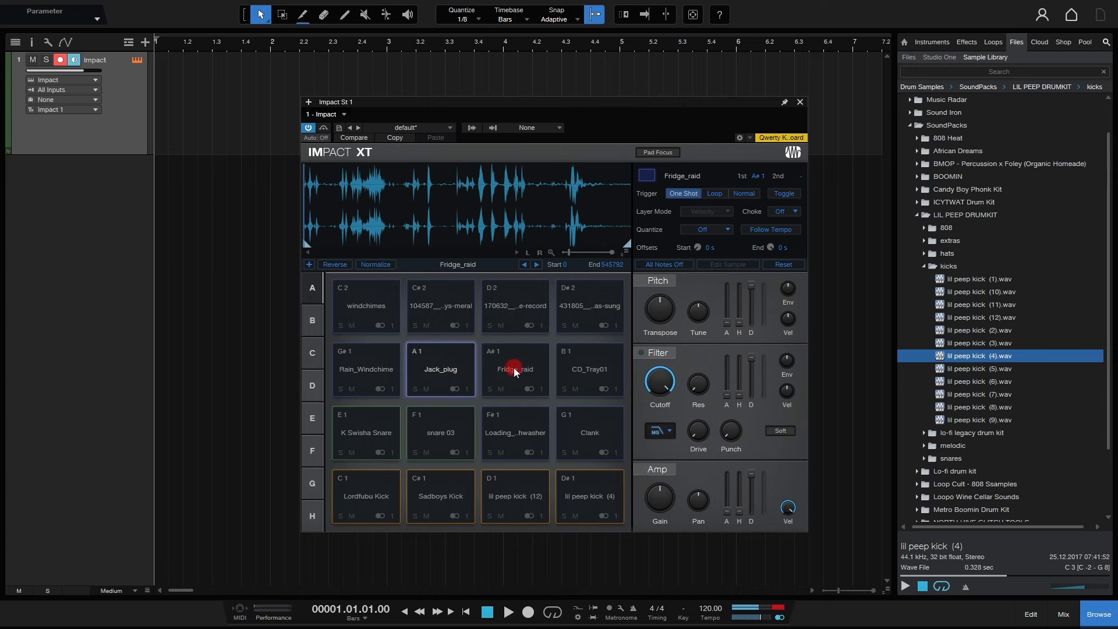
{"action": "left_click", "coordinate": [586, 369]}
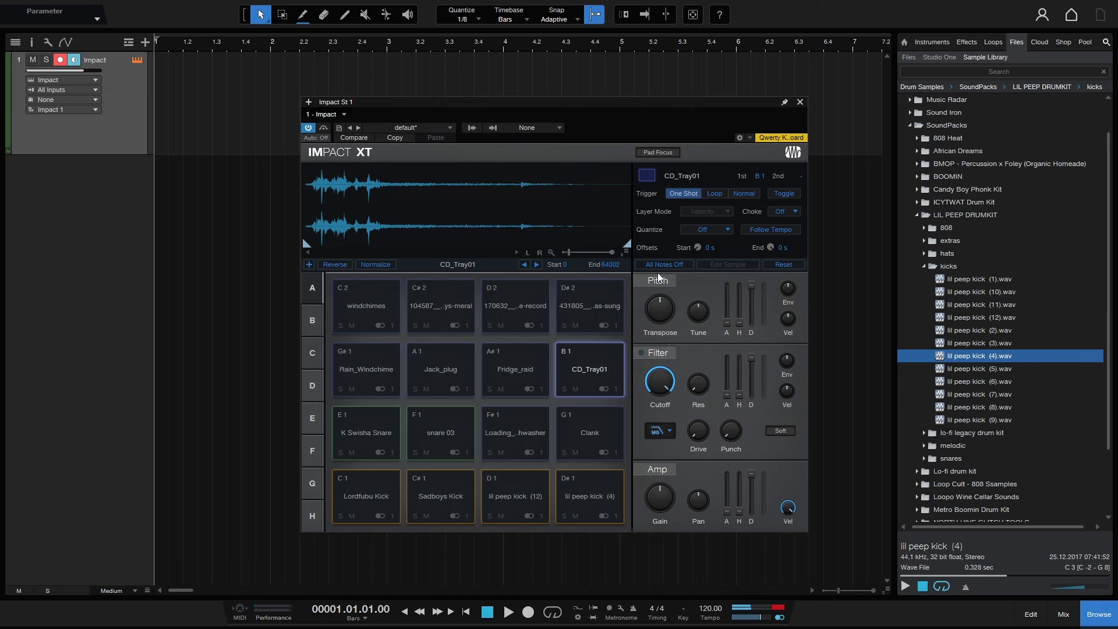
{"action": "left_click", "coordinate": [586, 364]}
{"action": "left_click", "coordinate": [513, 364]}
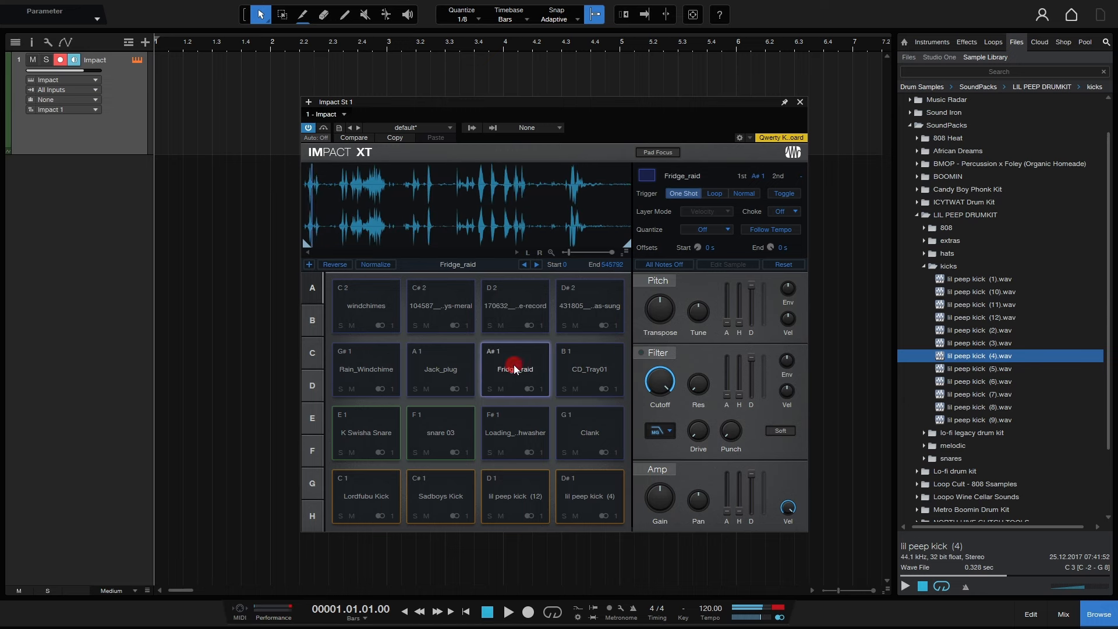
{"action": "left_click", "coordinate": [448, 367]}
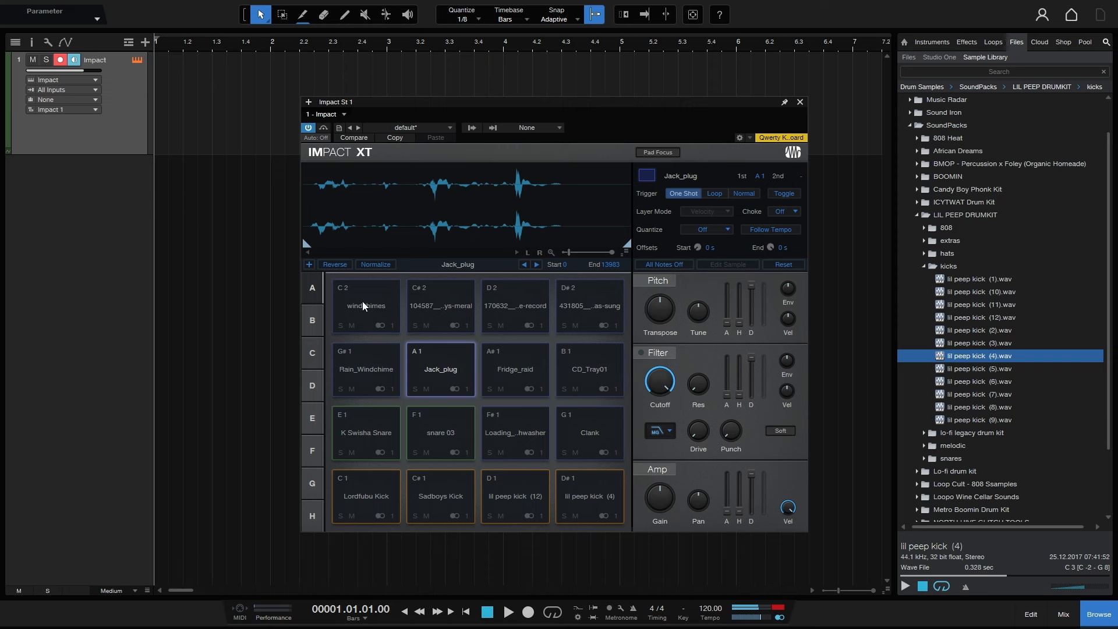
{"action": "left_click", "coordinate": [666, 265]}
Audition the four pads from C2 to D#2 in ascending order and silence all notes
{"action": "left_click", "coordinate": [364, 303]}
{"action": "left_click", "coordinate": [441, 300]}
{"action": "left_click", "coordinate": [505, 303]}
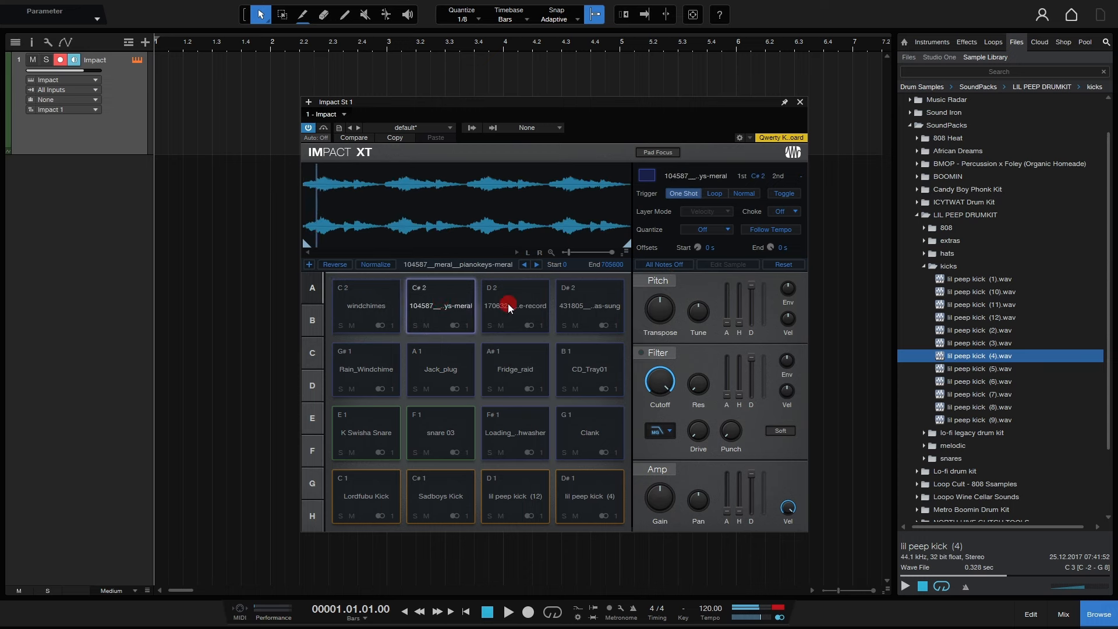
{"action": "left_click", "coordinate": [577, 302]}
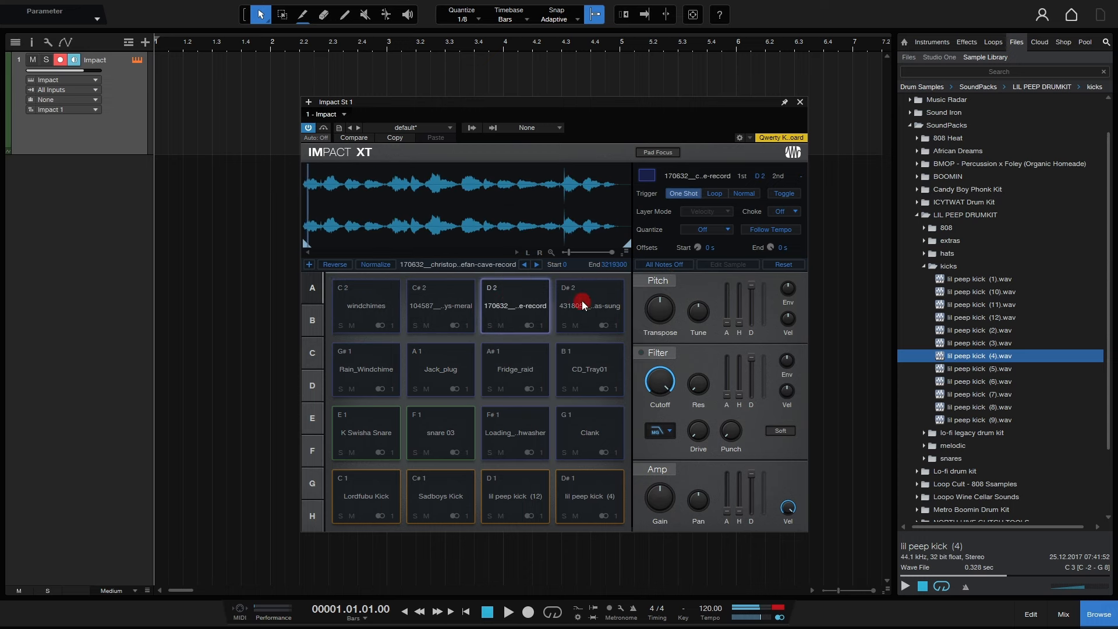
{"action": "left_click", "coordinate": [662, 265]}
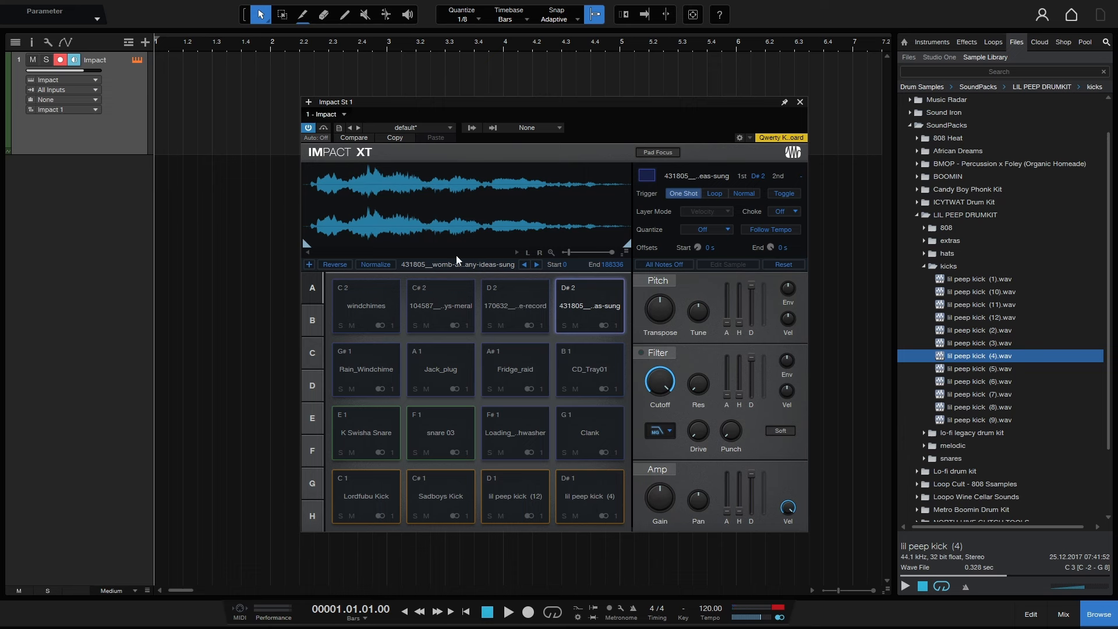
Replay the D2, C#2 and C2 pads in descending order and reset the master output's clip indicator
{"action": "left_click", "coordinate": [517, 303]}
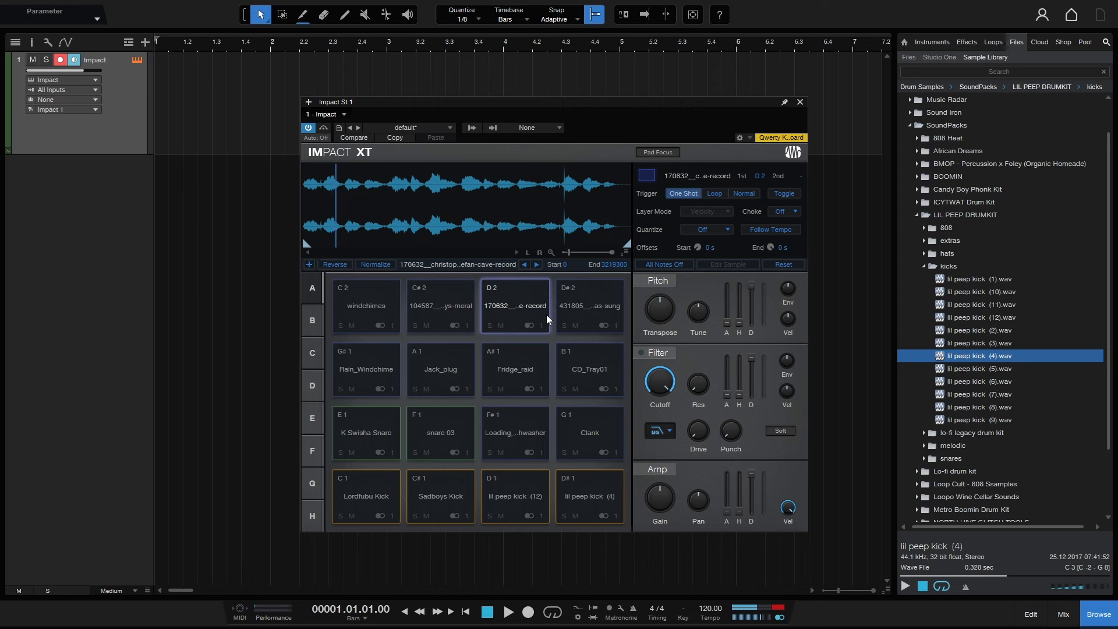
{"action": "left_click", "coordinate": [653, 265]}
{"action": "left_click", "coordinate": [442, 307]}
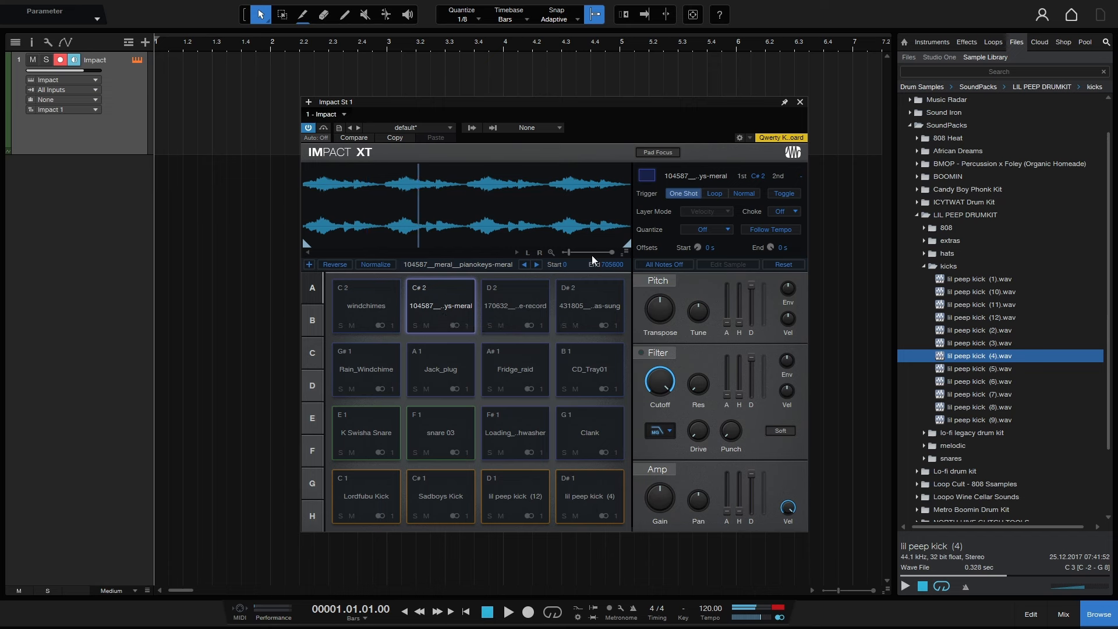
{"action": "left_click", "coordinate": [364, 305]}
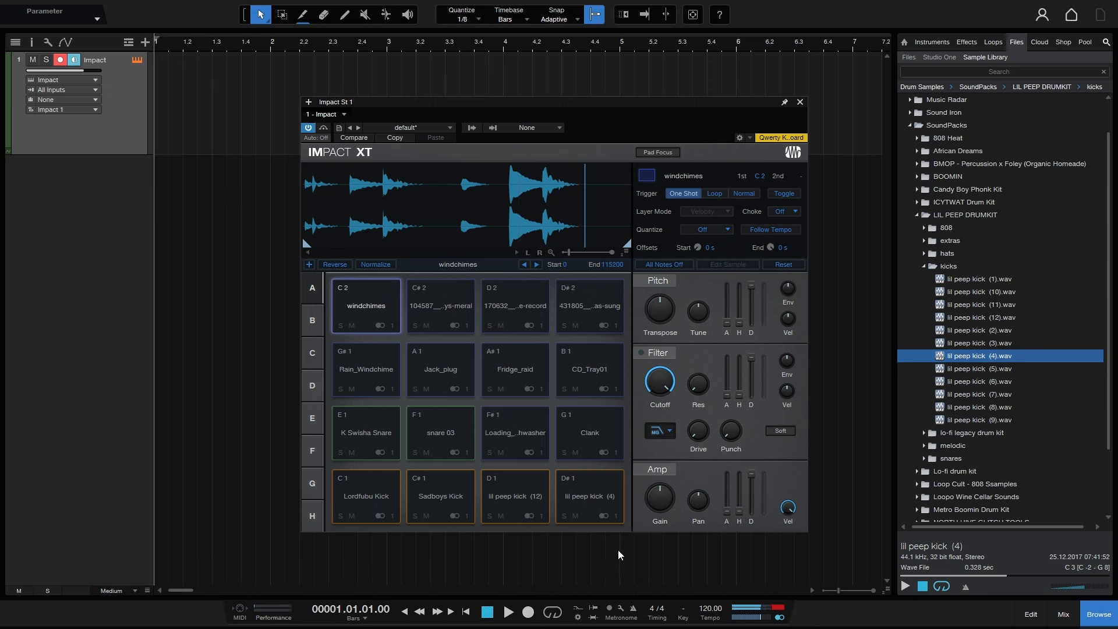
{"action": "left_click", "coordinate": [781, 609]}
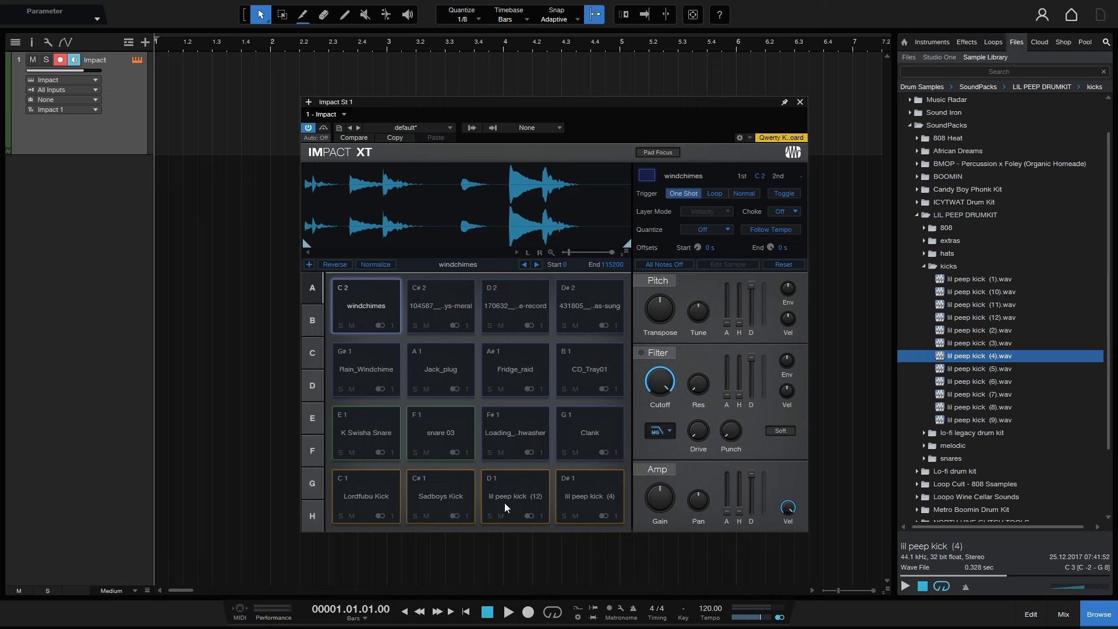
Collapse the kicks, LIL PEEP DRUMKIT and SoundPacks folders in the Sample Library
{"action": "left_click", "coordinate": [923, 267]}
{"action": "left_click", "coordinate": [918, 215]}
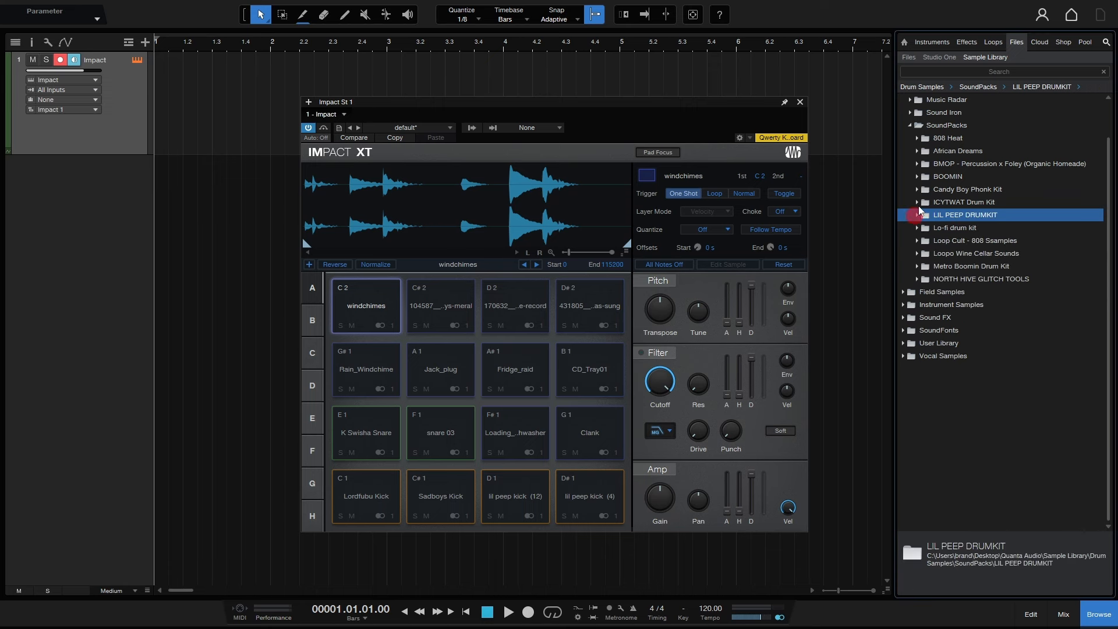
{"action": "left_click", "coordinate": [910, 127]}
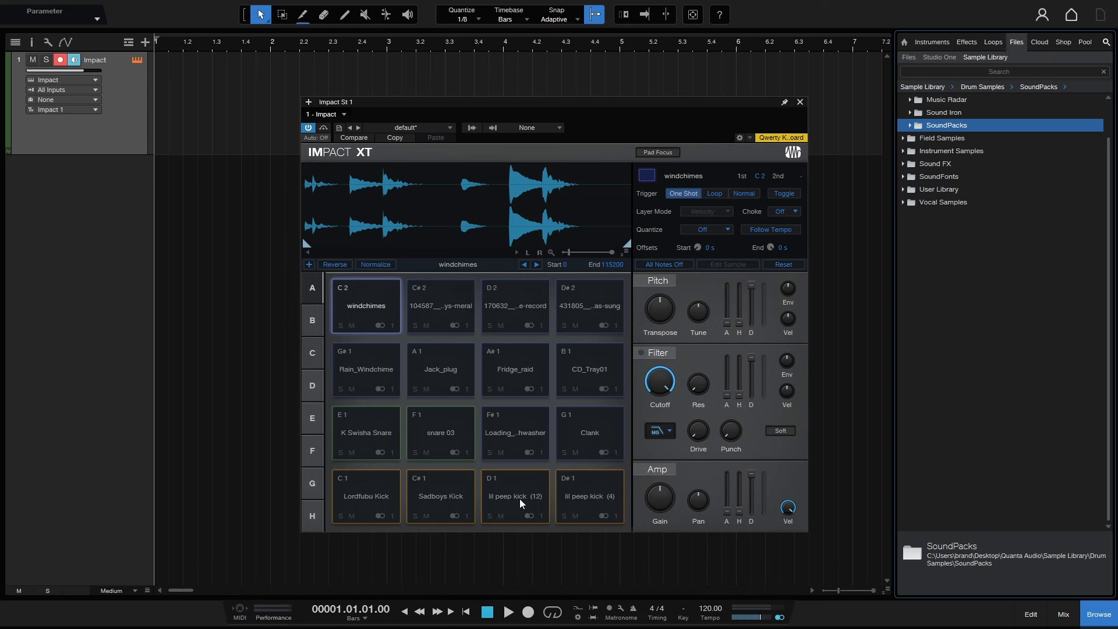
Mute and unmute the lil peep kick (4) pad on D#1 and trigger it several times
{"action": "left_click", "coordinate": [577, 517]}
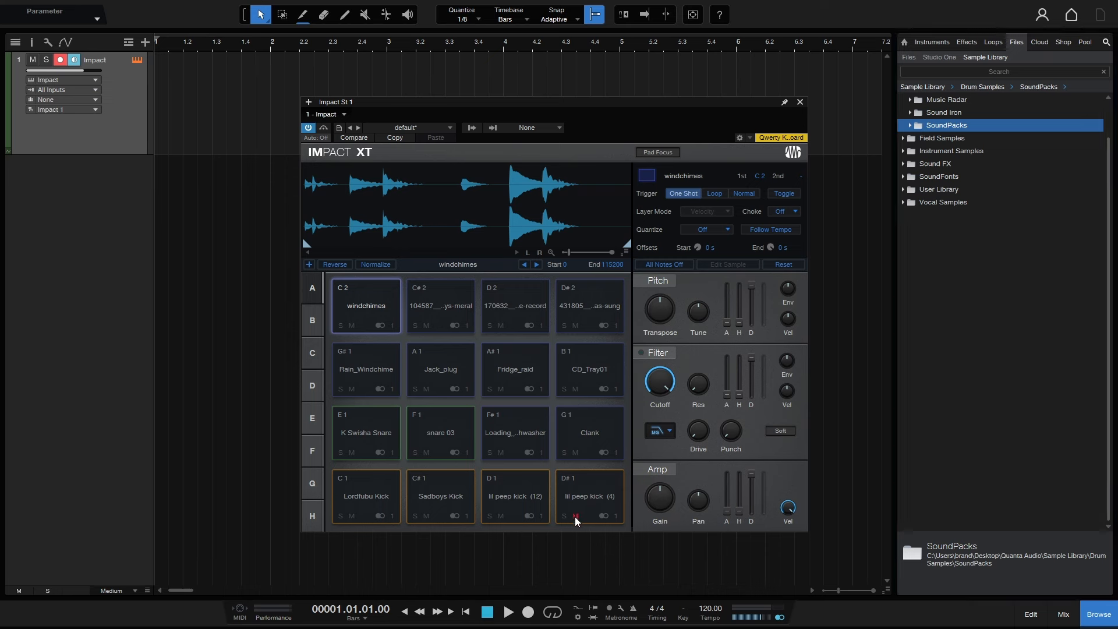
{"action": "left_click", "coordinate": [589, 512]}
{"action": "left_click", "coordinate": [588, 487]}
{"action": "left_click", "coordinate": [593, 497]}
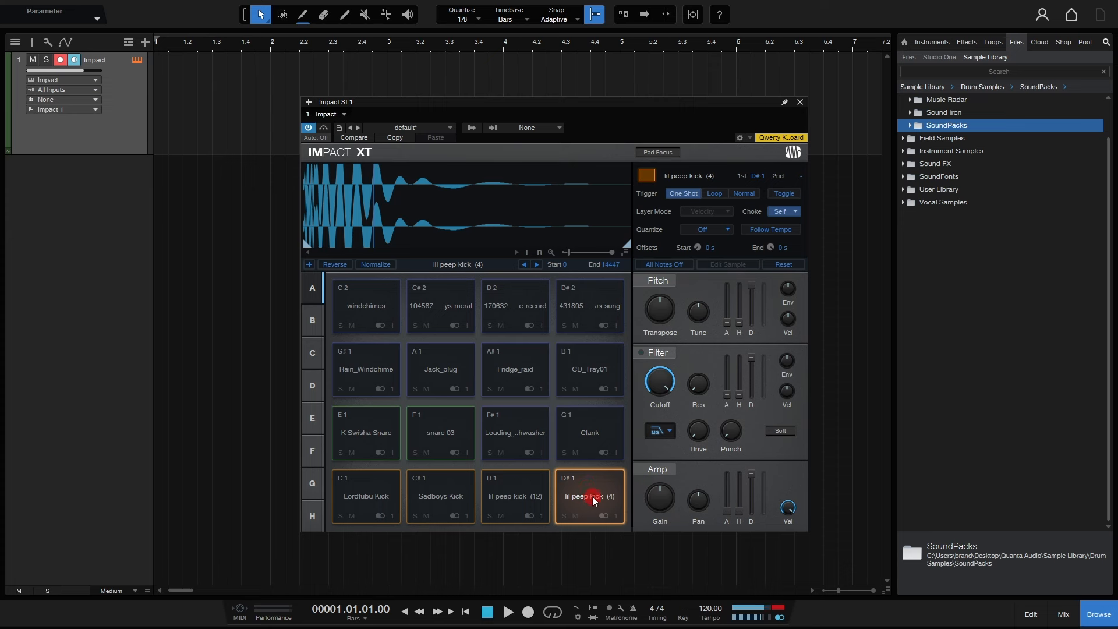
{"action": "left_click", "coordinate": [592, 497]}
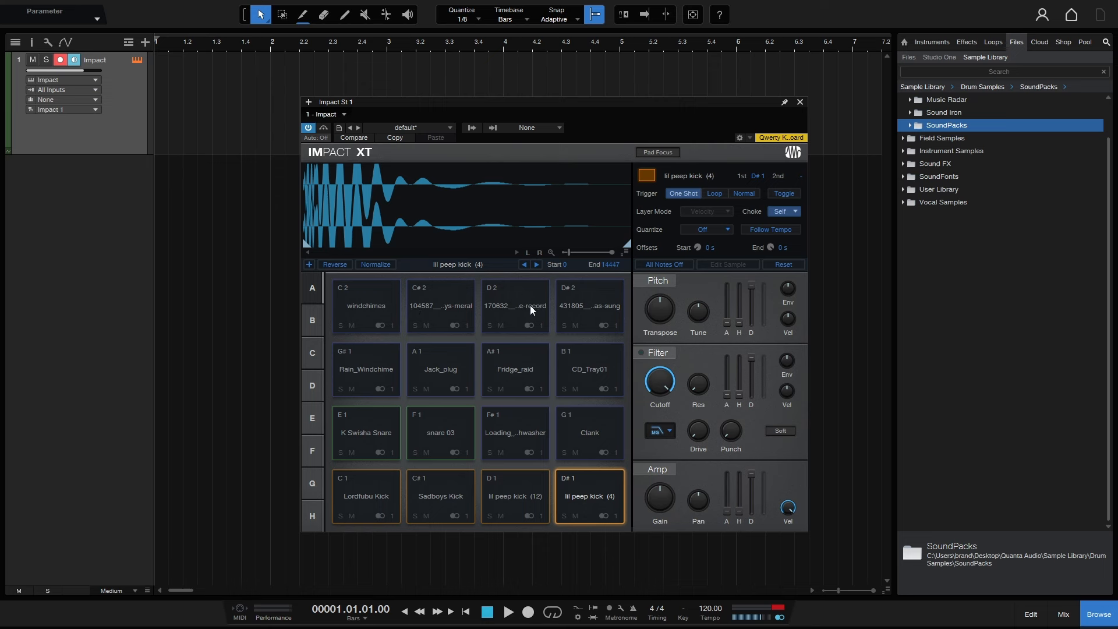
Try the mute switches on the pads between C2 and D2 and restore them to unmuted
{"action": "left_click", "coordinate": [359, 324]}
{"action": "left_click", "coordinate": [511, 328]}
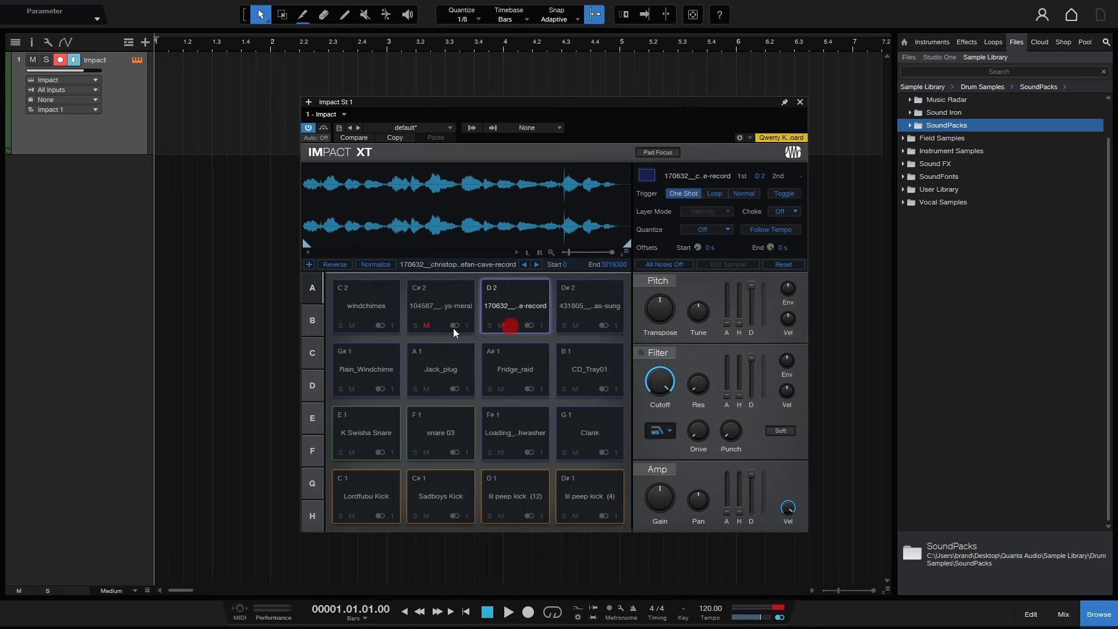
{"action": "left_click", "coordinate": [425, 325]}
Hide the browser, move the Impact XT window clear of the track, and create an empty Impact part spanning bar 2 to bar 6
{"action": "left_click", "coordinate": [1099, 614]}
{"action": "left_click_drag", "start_coordinate": [603, 105], "coordinate": [863, 118]}
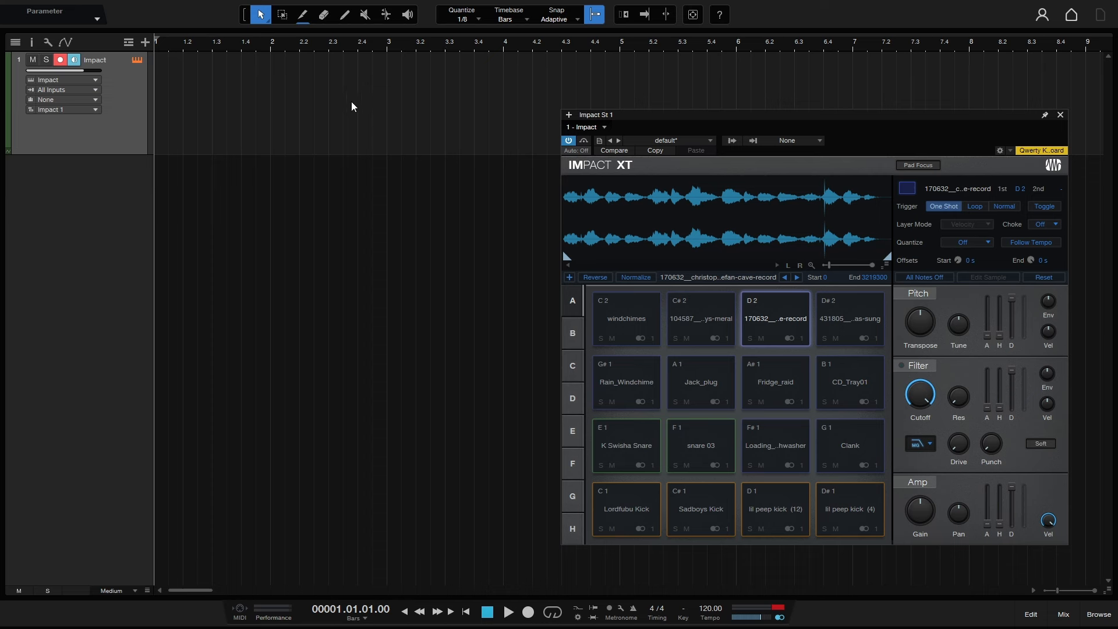
{"action": "double_click", "coordinate": [284, 141]}
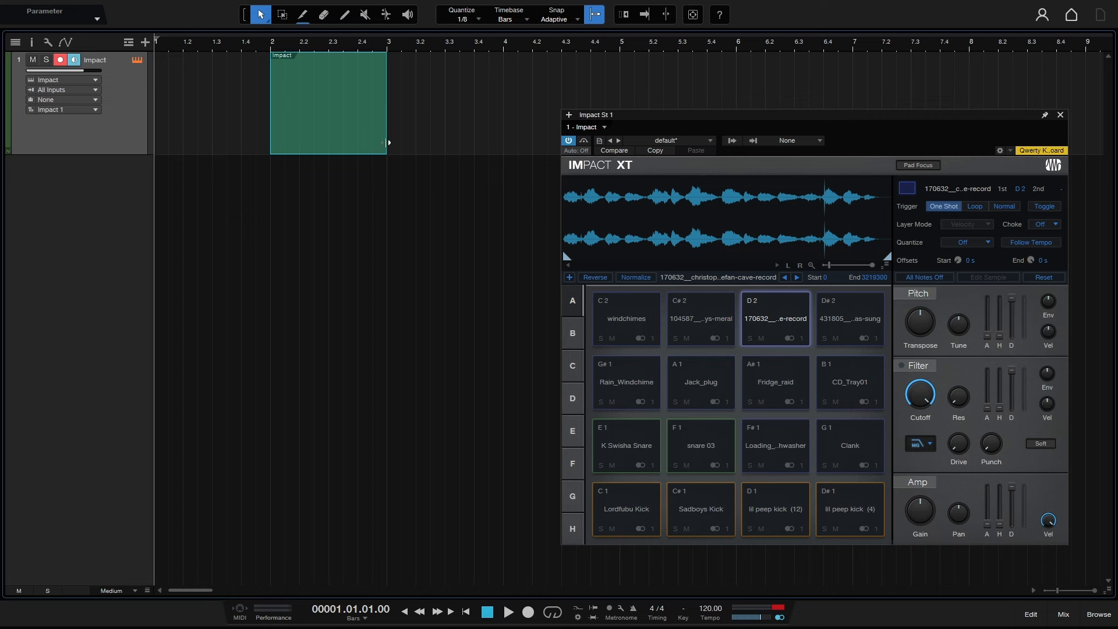
{"action": "left_click_drag", "start_coordinate": [389, 142], "coordinate": [496, 149]}
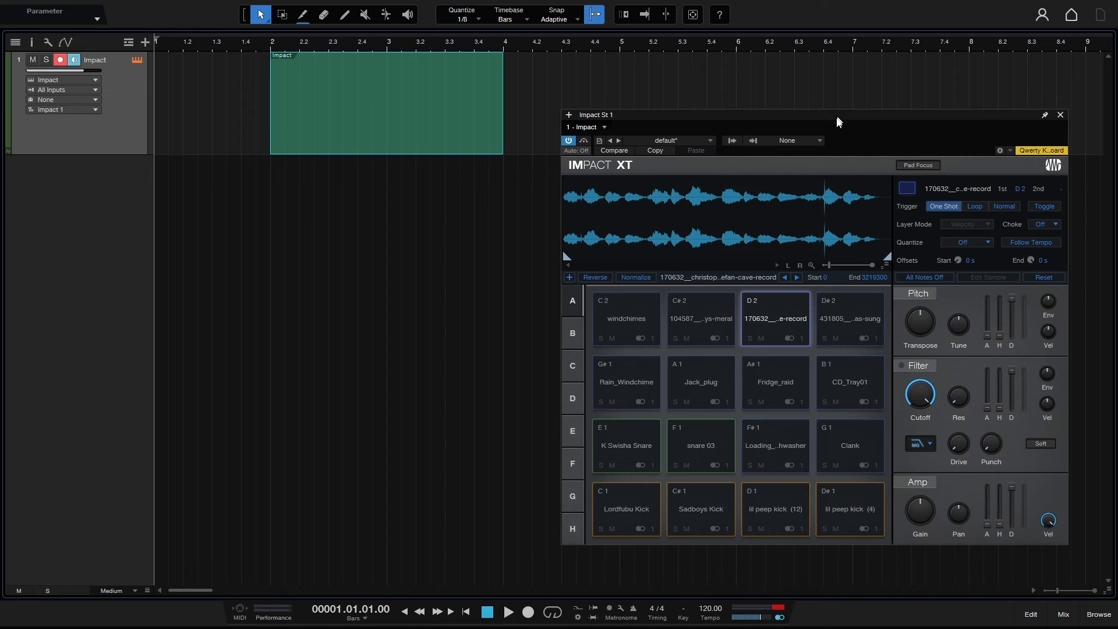
{"action": "left_click_drag", "start_coordinate": [839, 114], "coordinate": [850, 162]}
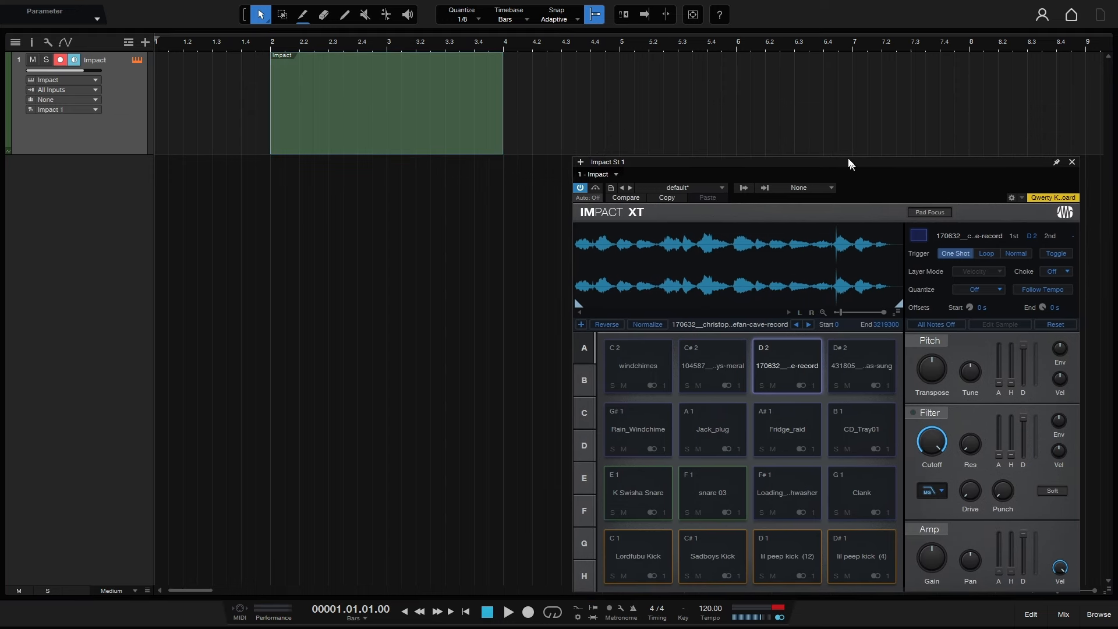
{"action": "left_click", "coordinate": [446, 142]}
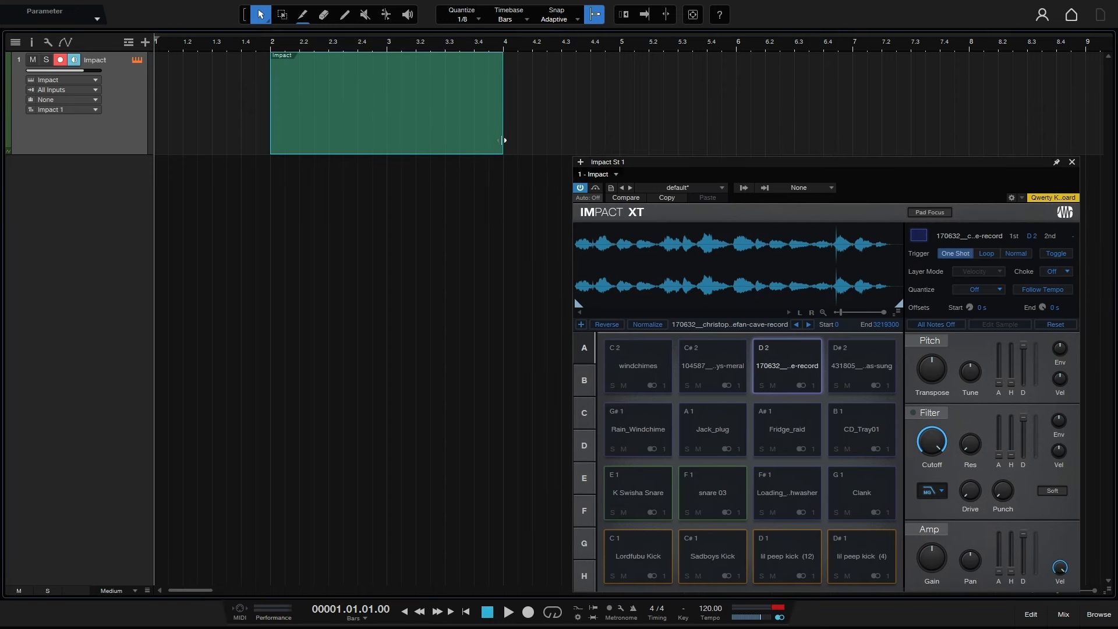
{"action": "left_click_drag", "start_coordinate": [502, 142], "coordinate": [733, 142]}
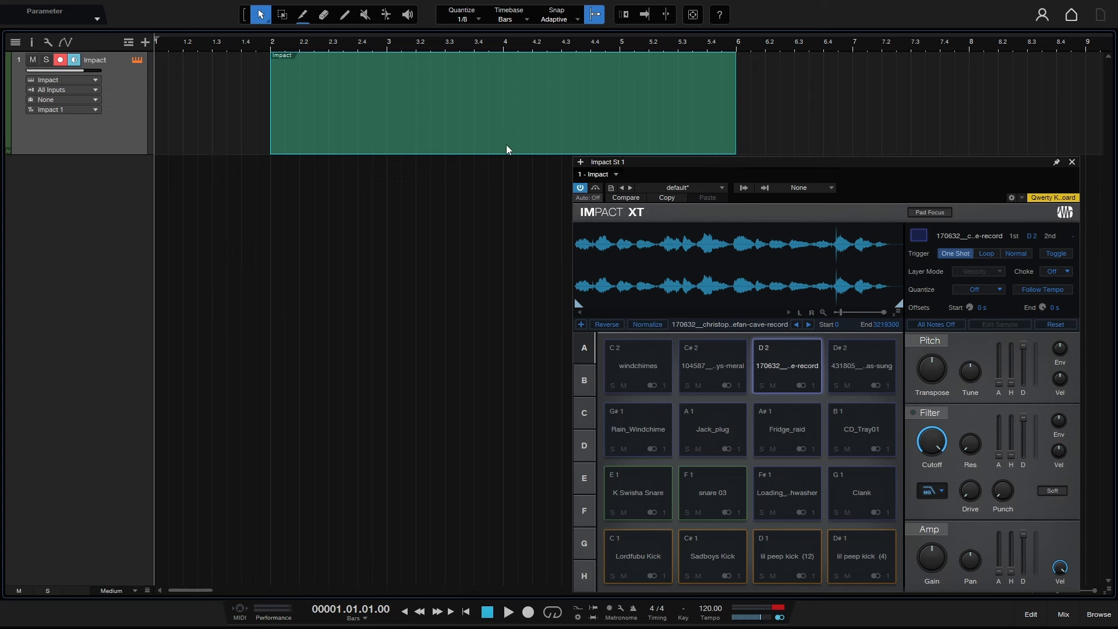
Set the loop range to the Impact part from bar 2 to bar 6 and leave looping enabled
{"action": "key", "text": "p"}
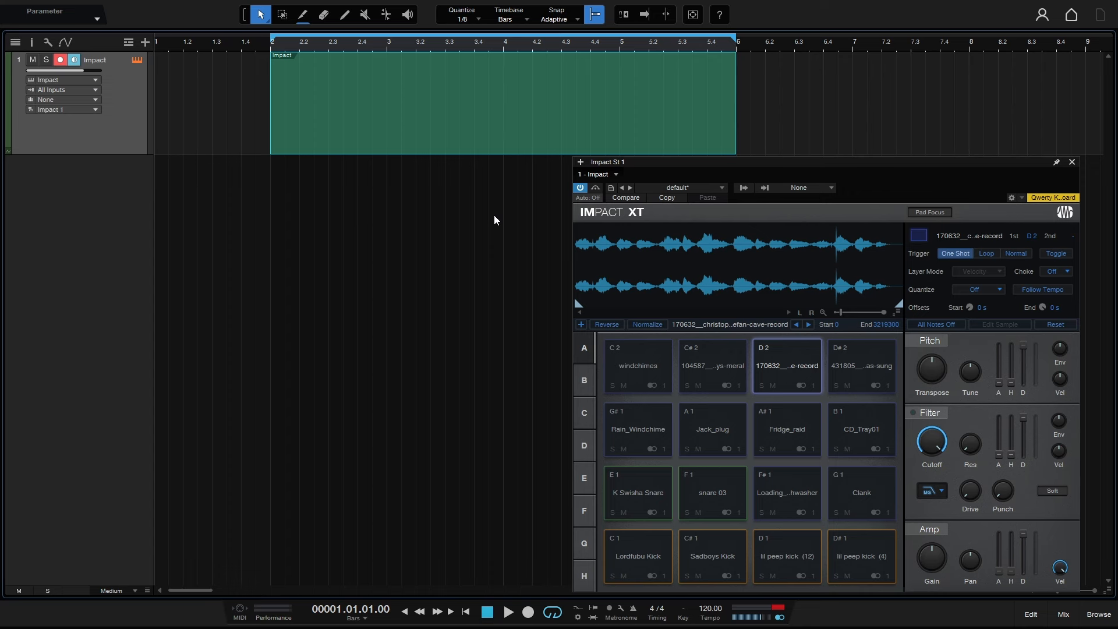
{"action": "key", "text": "KP_Divide"}
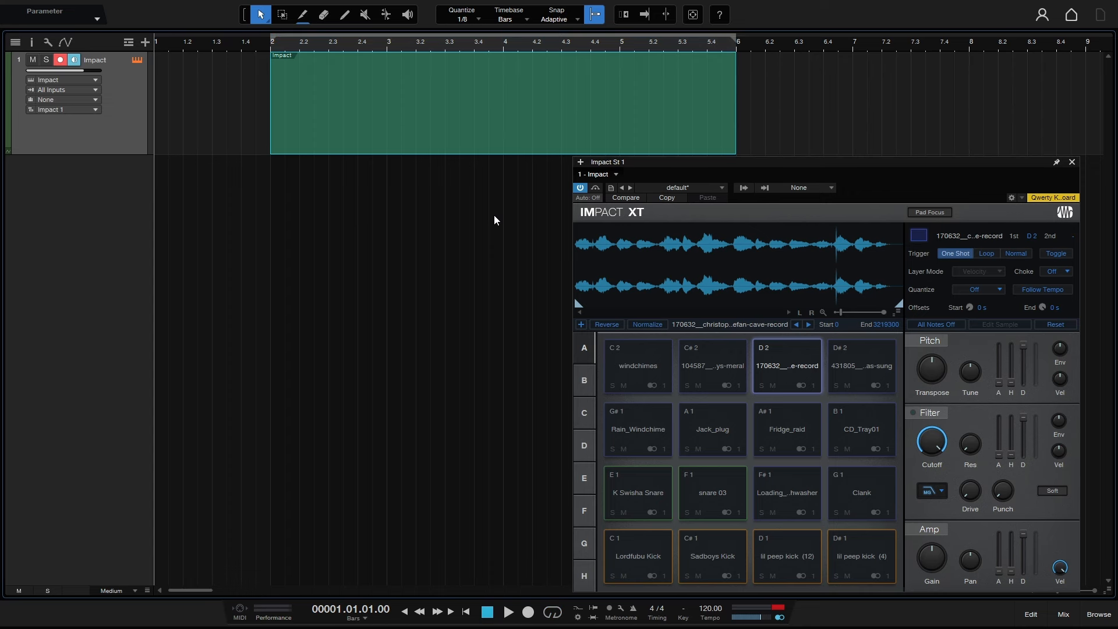
{"action": "key", "text": "KP_Divide"}
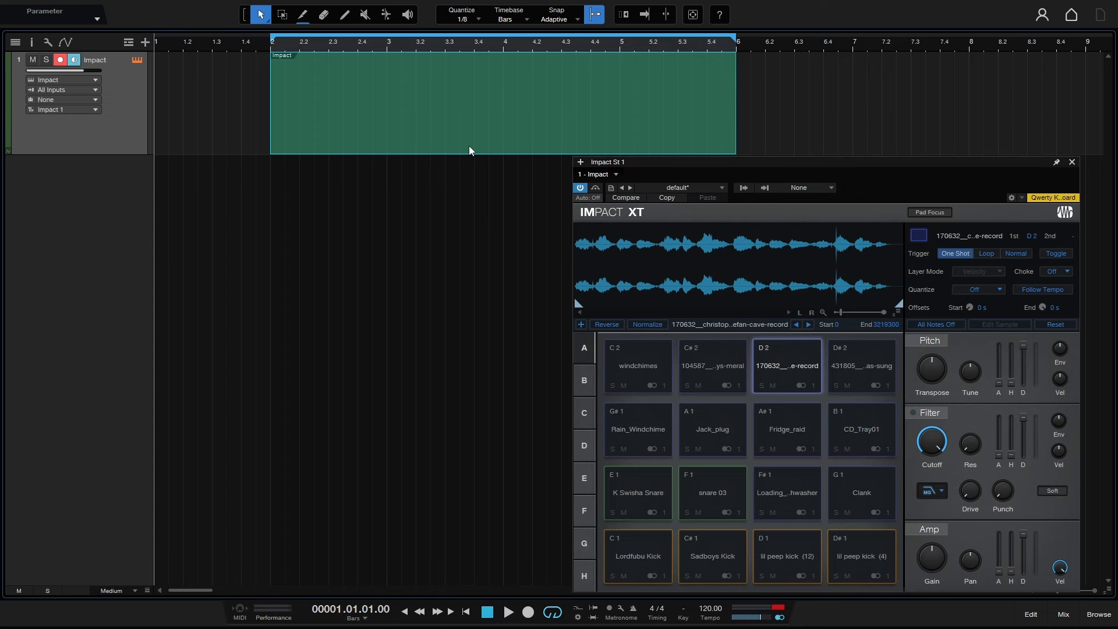
Set the D2 pad's Choke to Self, retriggering the pad before and after to compare how its hits overlap
{"action": "left_click_drag", "start_coordinate": [837, 165], "coordinate": [843, 123]}
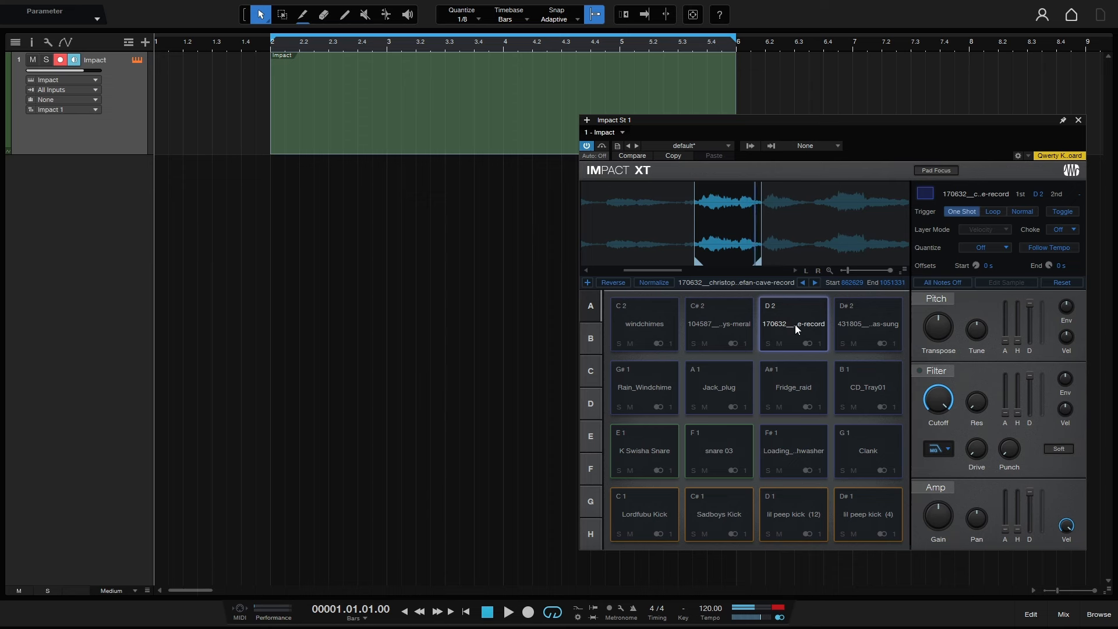
{"action": "left_click", "coordinate": [792, 324]}
{"action": "left_click", "coordinate": [792, 323]}
{"action": "left_click", "coordinate": [793, 323]}
{"action": "left_click", "coordinate": [1078, 231]}
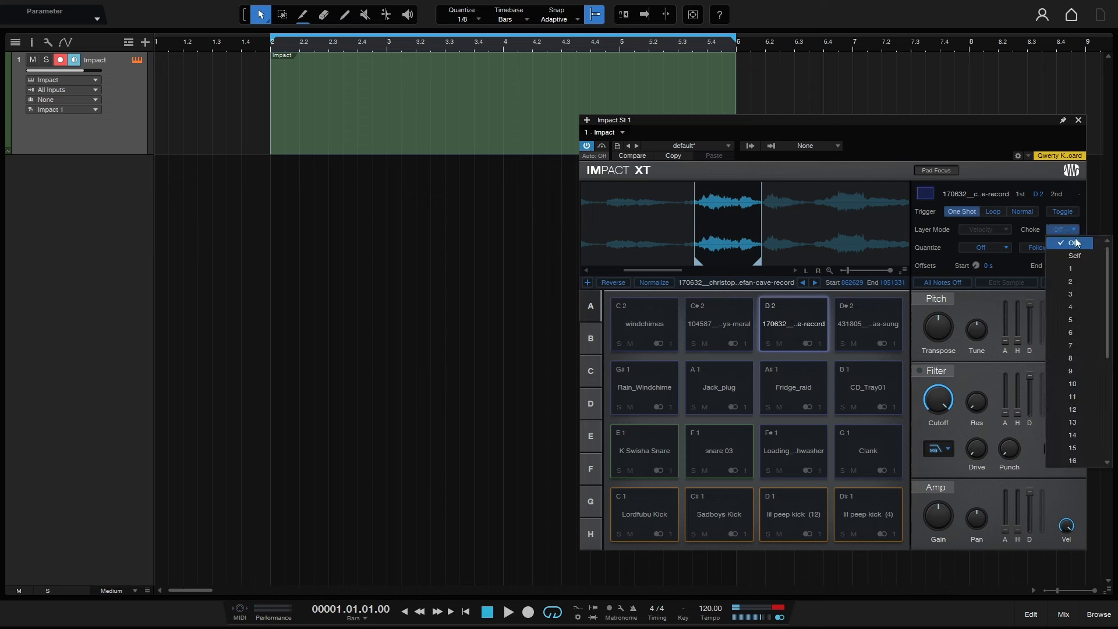
{"action": "left_click", "coordinate": [1073, 257]}
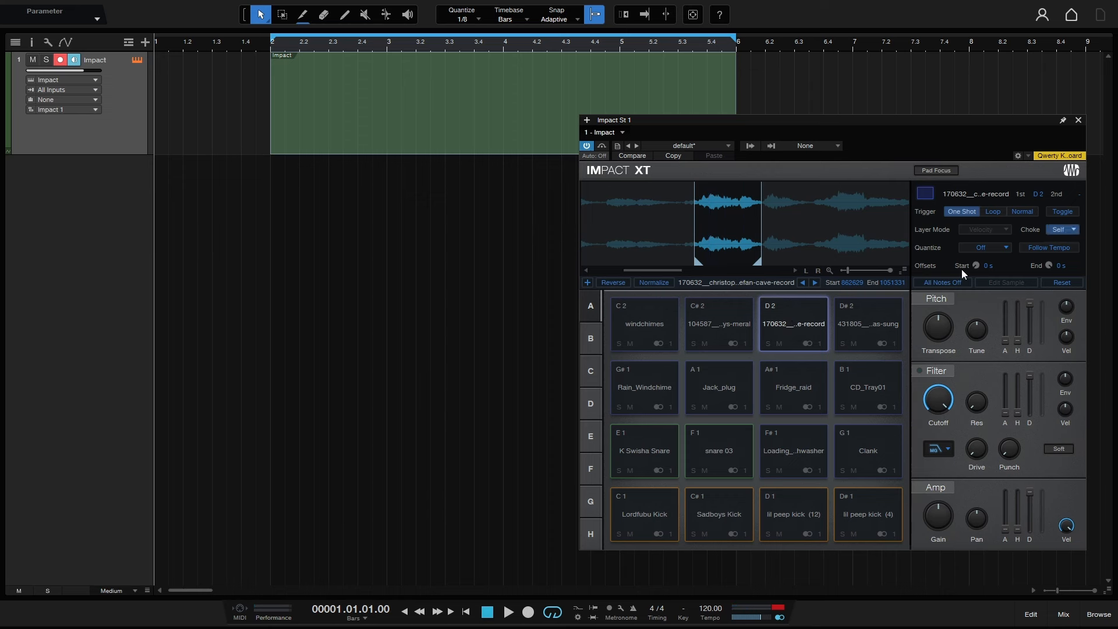
{"action": "left_click", "coordinate": [793, 320]}
{"action": "left_click", "coordinate": [793, 322]}
Close the Impact XT window and set the song tempo to 90
{"action": "left_click", "coordinate": [1079, 120]}
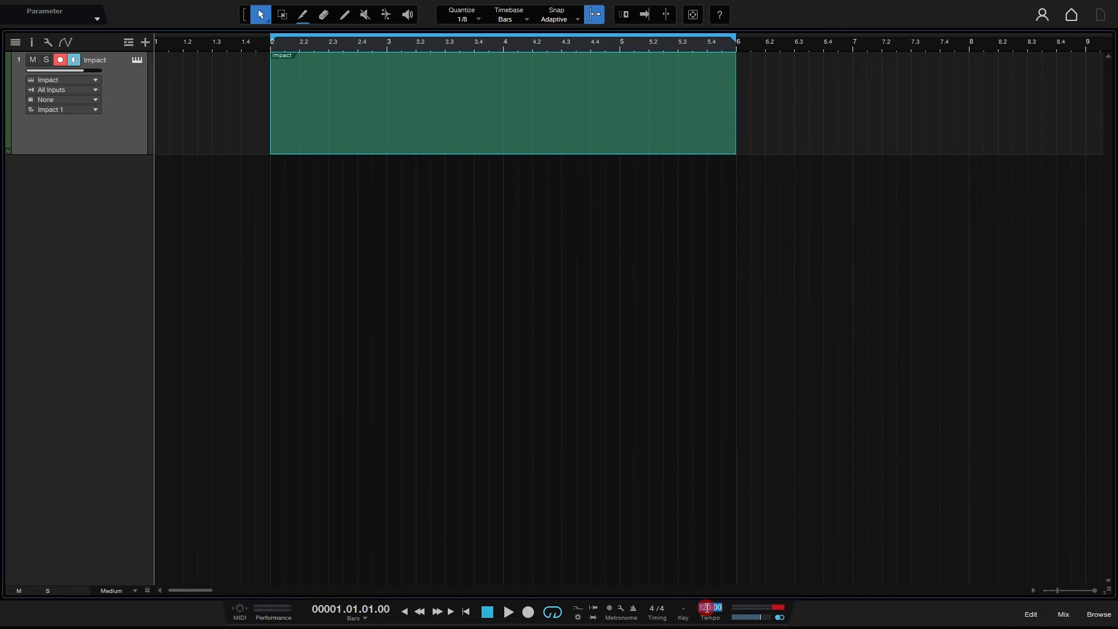
{"action": "type", "text": "90"}
{"action": "key", "text": "Return"}
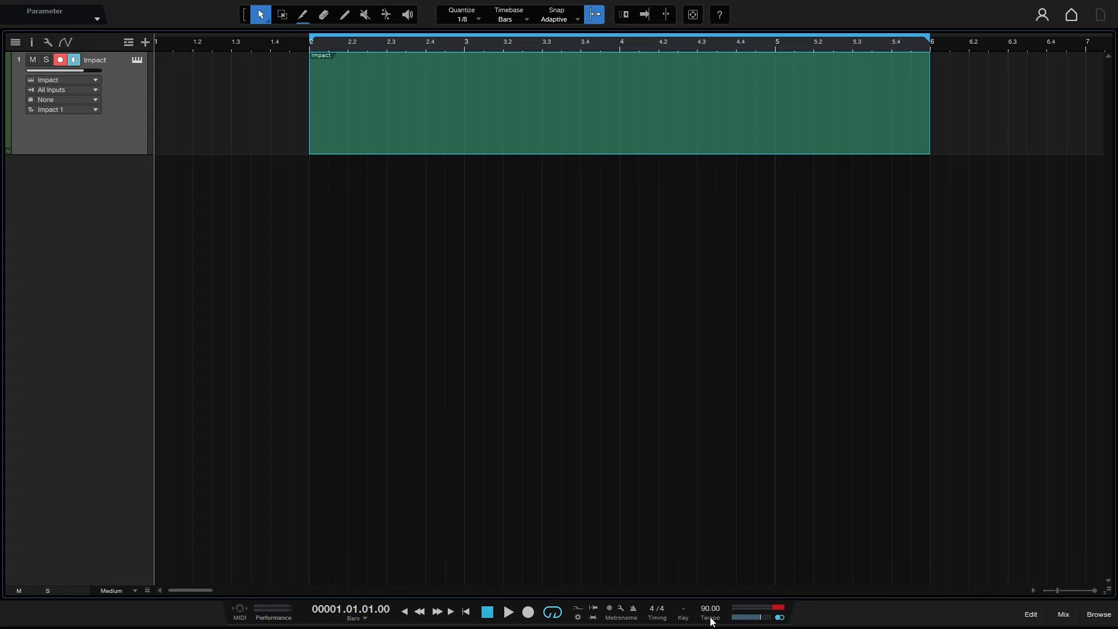
Review the Metronome Setup options, turn the metronome on and start looped playback
{"action": "left_click", "coordinate": [621, 609]}
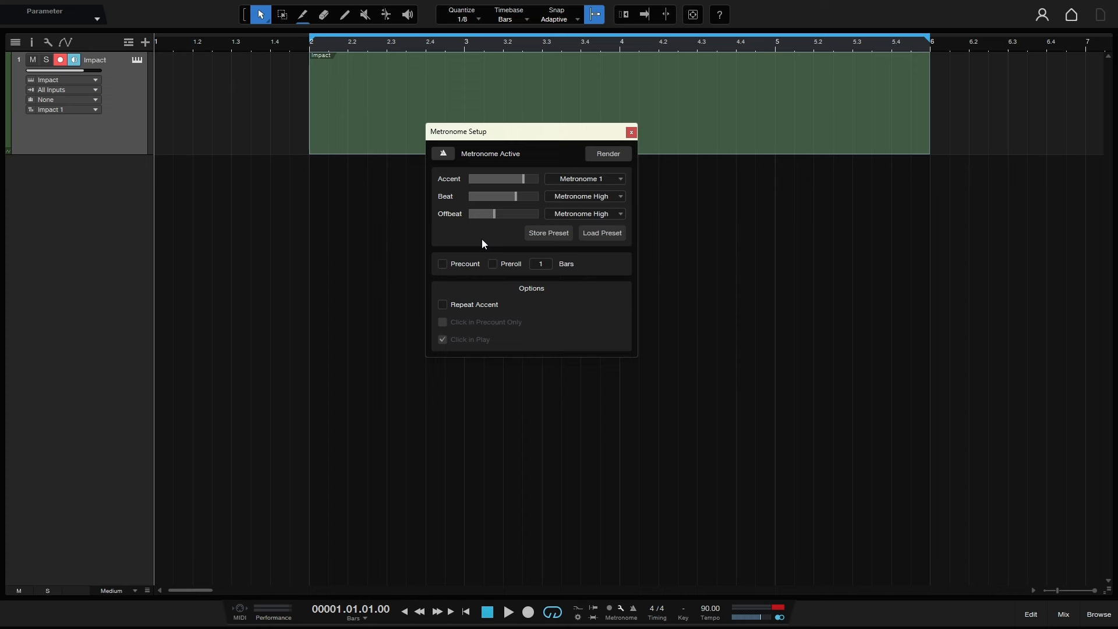
{"action": "left_click", "coordinate": [631, 133]}
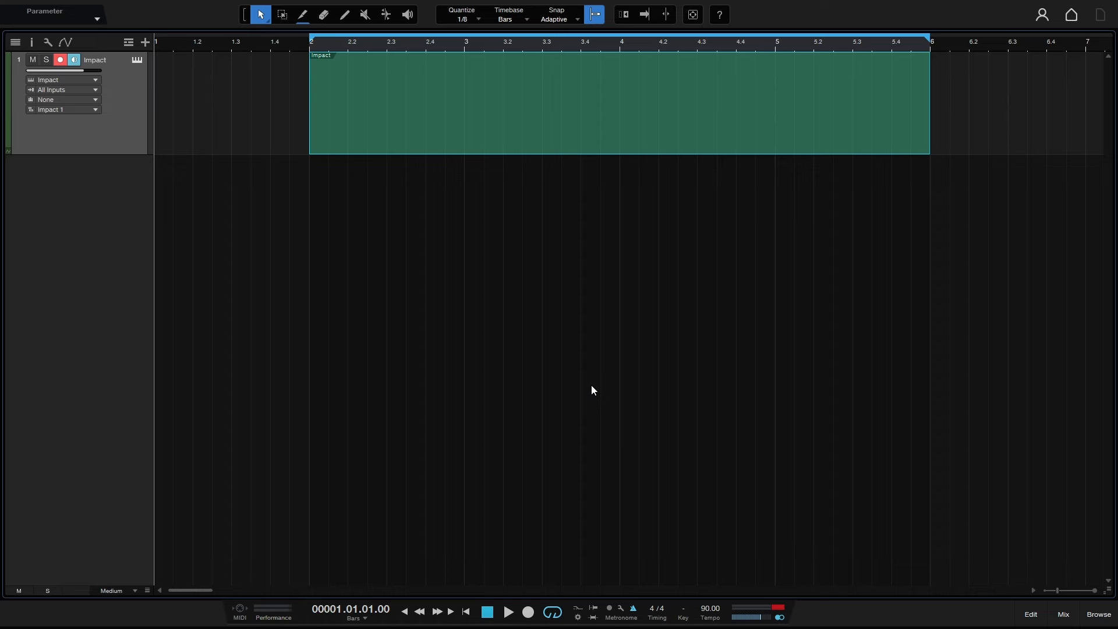
{"action": "key", "text": "space"}
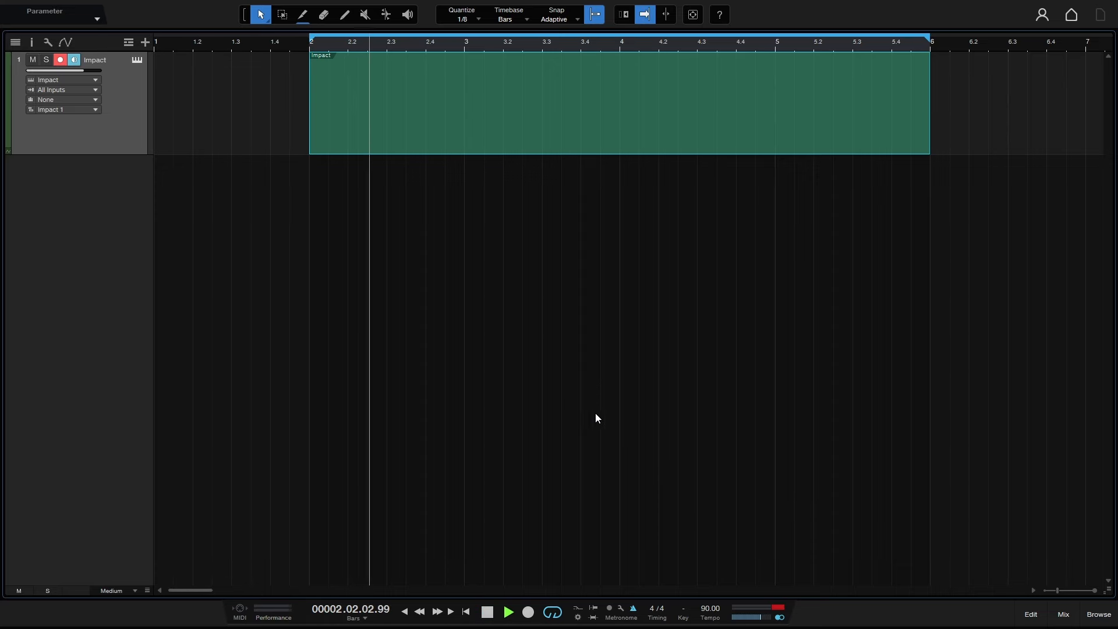
Open the Impact part in the drum editor, enlarge the editor pane and fit bars 2 to 6 in its view
{"action": "double_click", "coordinate": [565, 145]}
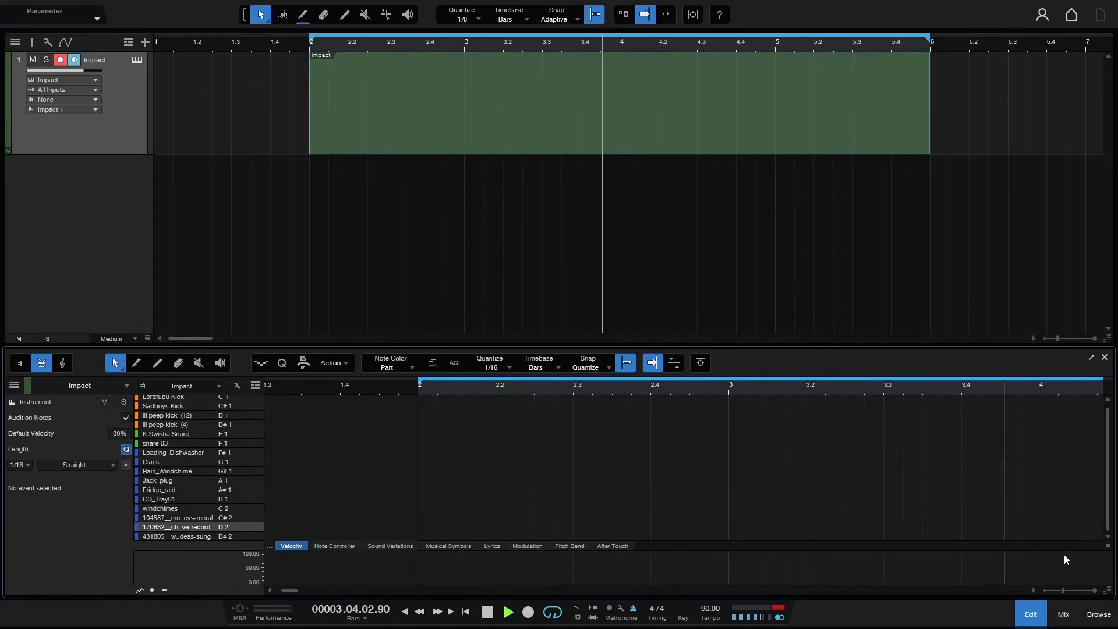
{"action": "left_click_drag", "start_coordinate": [1108, 590], "coordinate": [1105, 544]}
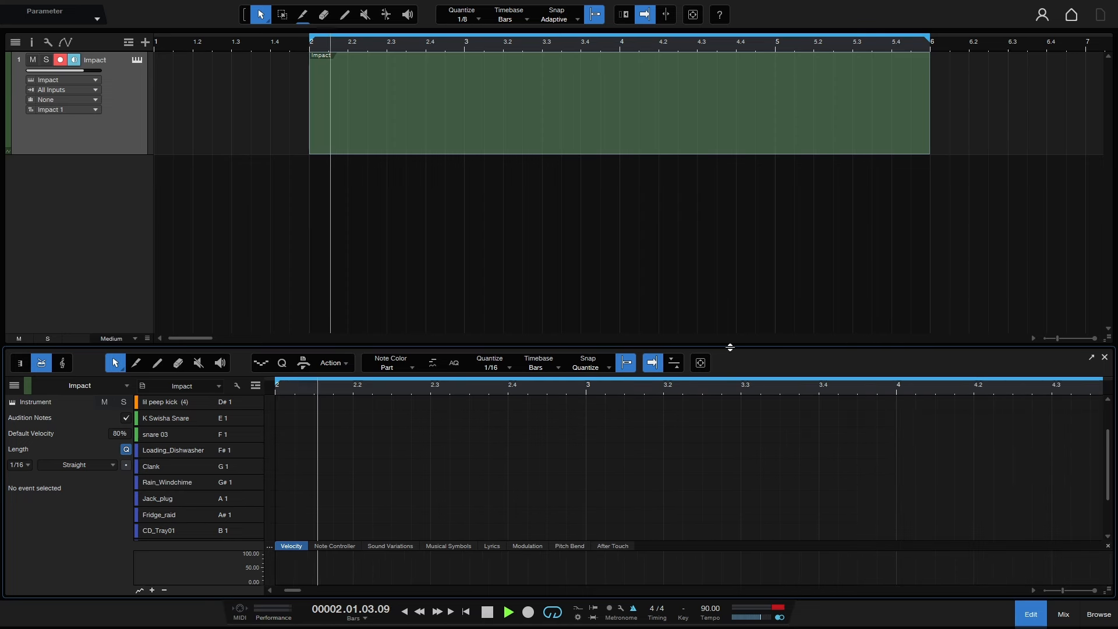
{"action": "left_click_drag", "start_coordinate": [729, 347], "coordinate": [730, 240]}
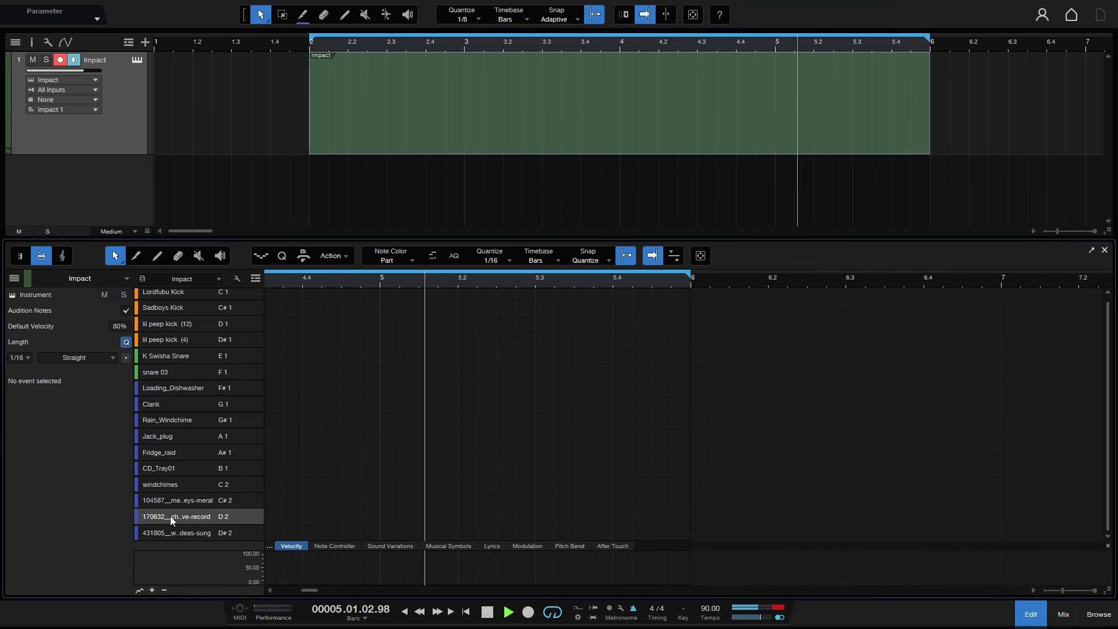
{"action": "left_click_drag", "start_coordinate": [310, 592], "coordinate": [292, 592]}
{"action": "left_click", "coordinate": [709, 283]}
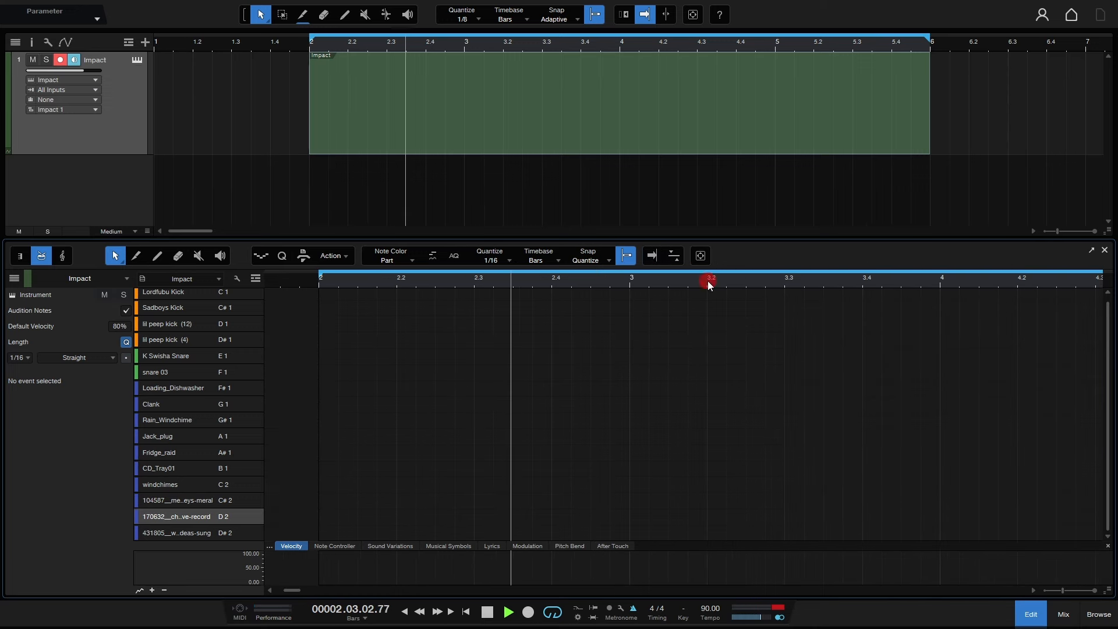
{"action": "left_click_drag", "start_coordinate": [709, 284], "coordinate": [558, 274]}
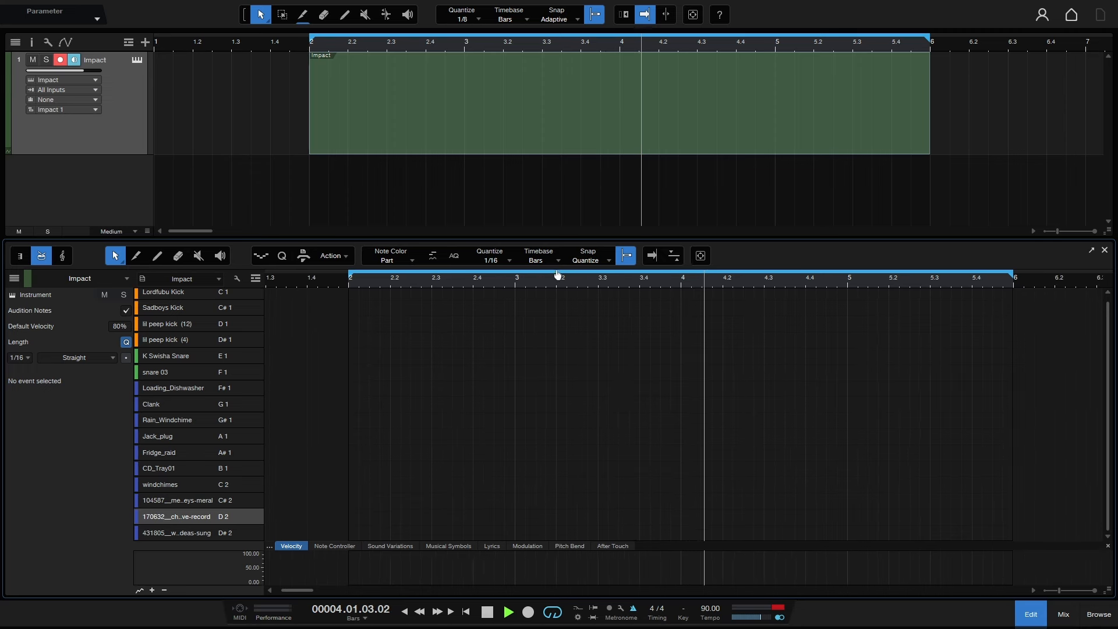
Add a hit for the D2 cave-record sample at the start of bar 2 and turn on Follow Tempo for its pad
{"action": "left_click", "coordinate": [349, 519]}
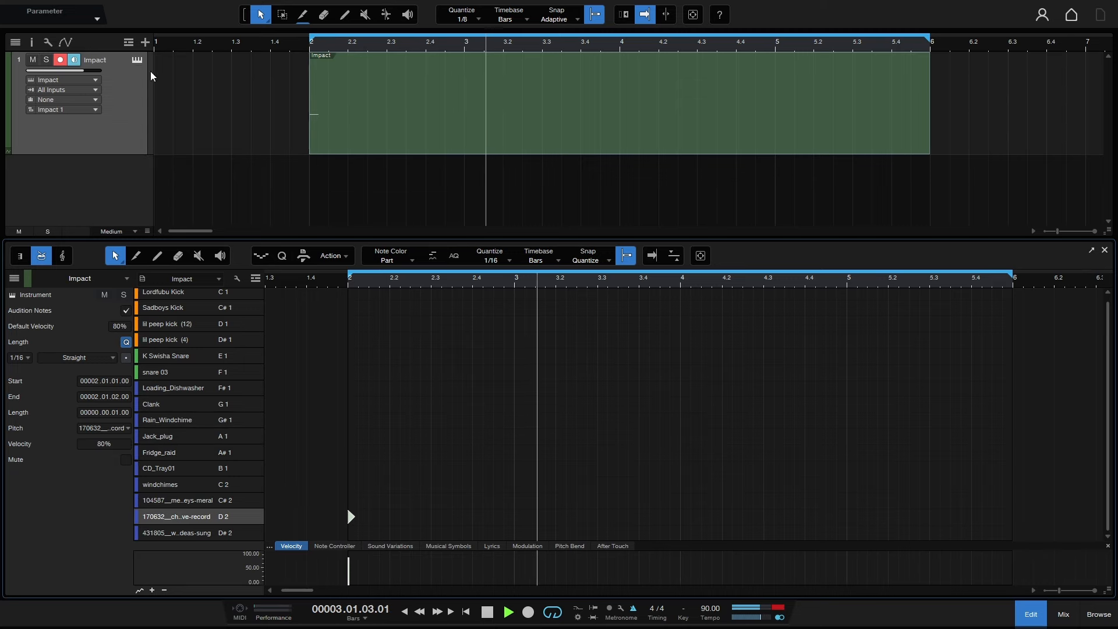
{"action": "left_click", "coordinate": [137, 60]}
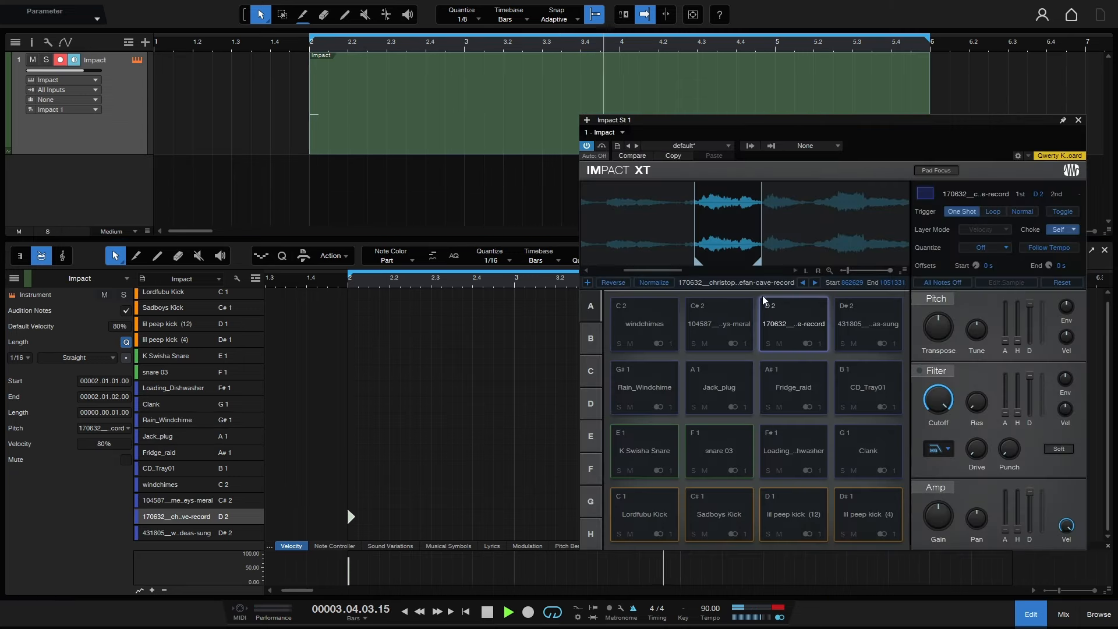
{"action": "left_click", "coordinate": [793, 327]}
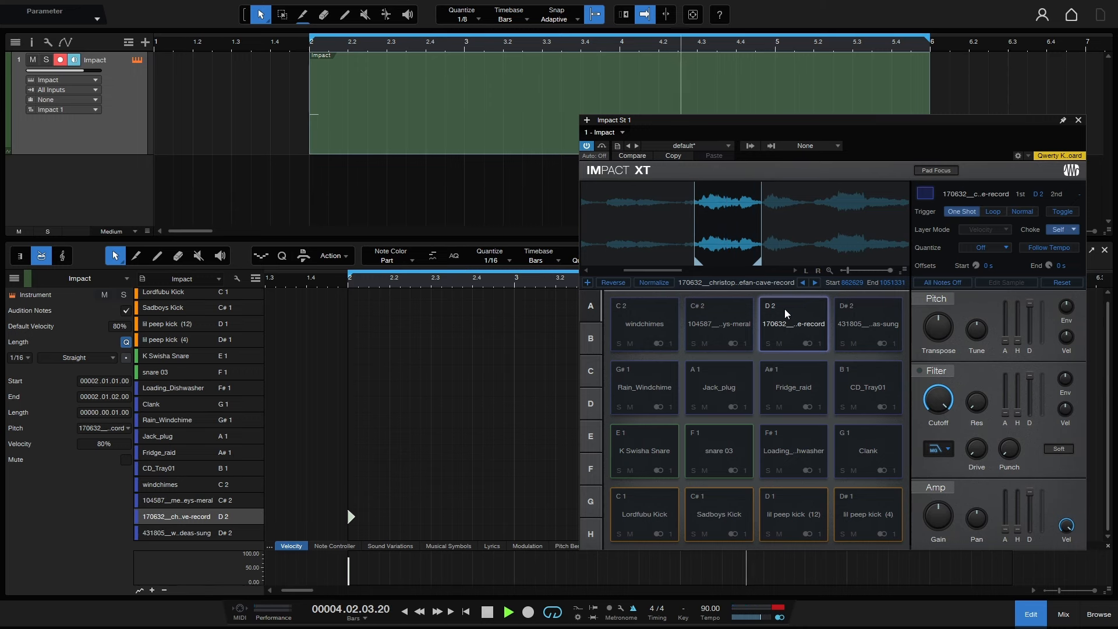
{"action": "left_click", "coordinate": [1042, 249]}
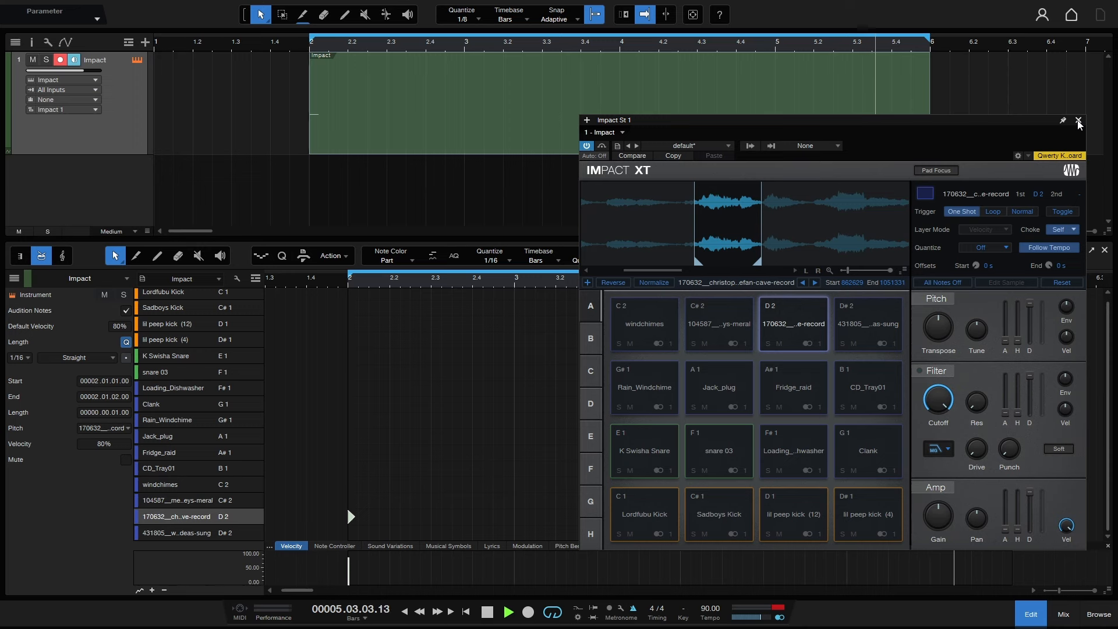
Audition the four kick pads in Impact XT, comparing the two lil peep kicks, and close the instrument window
{"action": "left_click", "coordinate": [636, 515]}
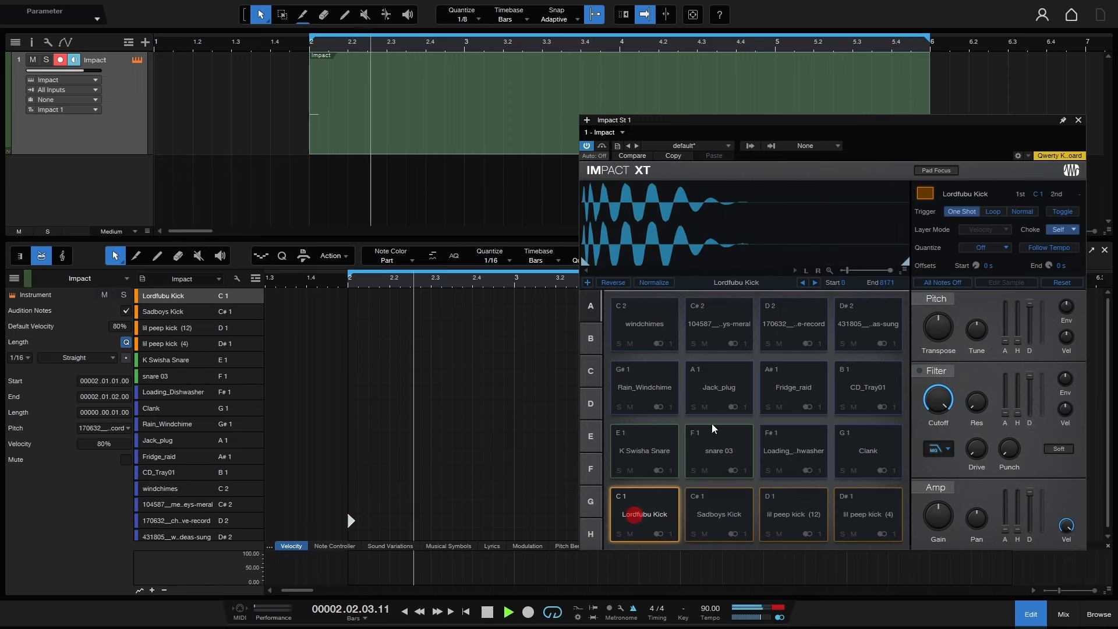
{"action": "left_click", "coordinate": [721, 516]}
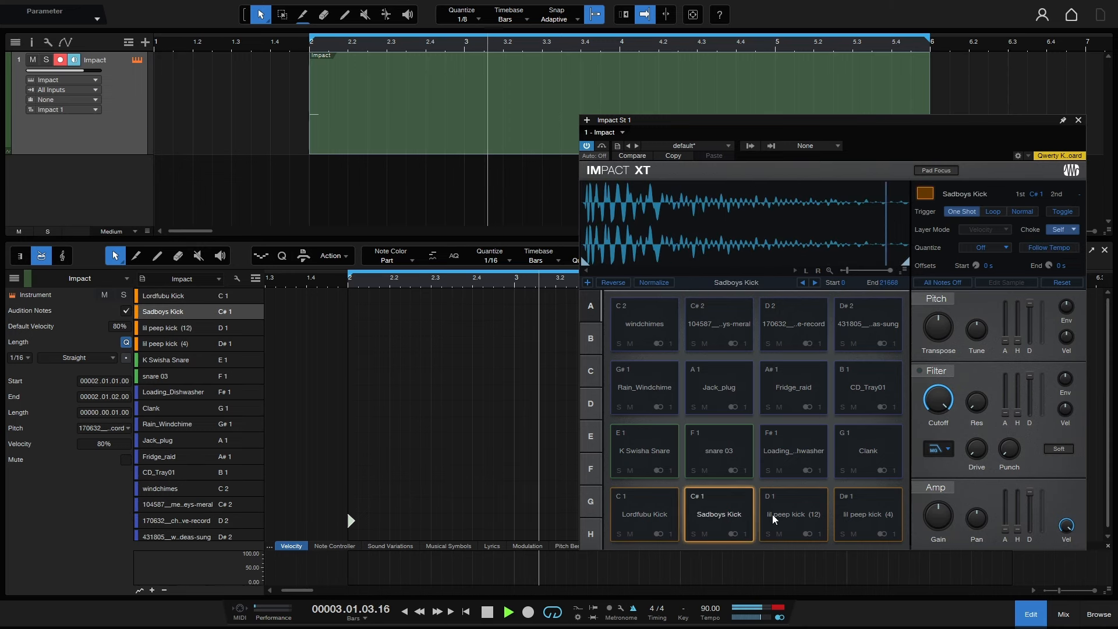
{"action": "left_click", "coordinate": [794, 513]}
{"action": "left_click", "coordinate": [867, 517]}
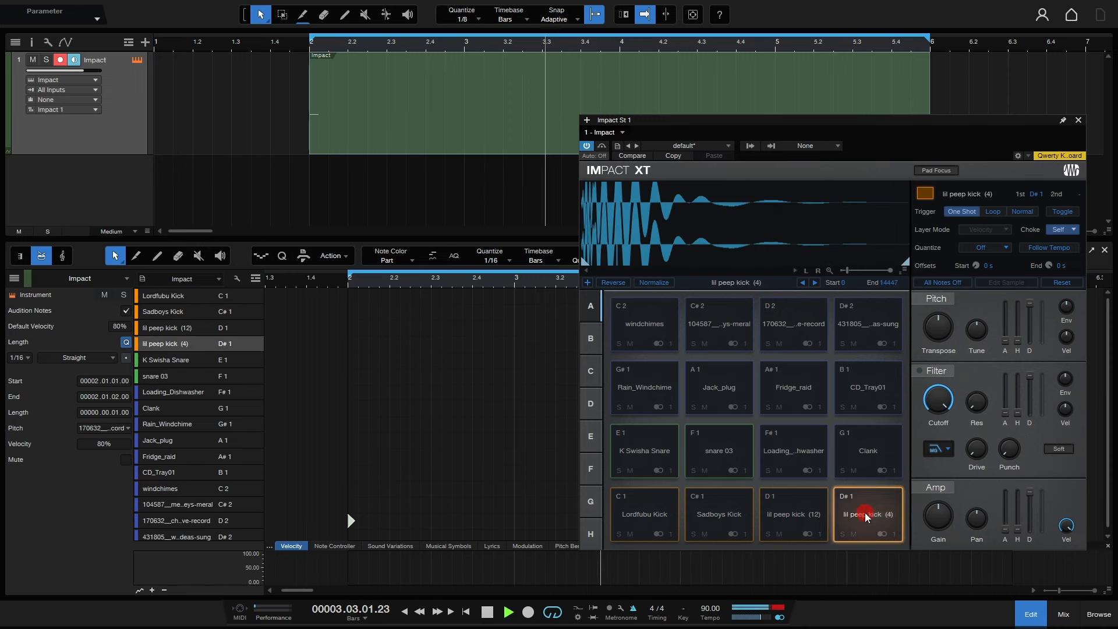
{"action": "left_click", "coordinate": [793, 513]}
{"action": "left_click", "coordinate": [868, 512]}
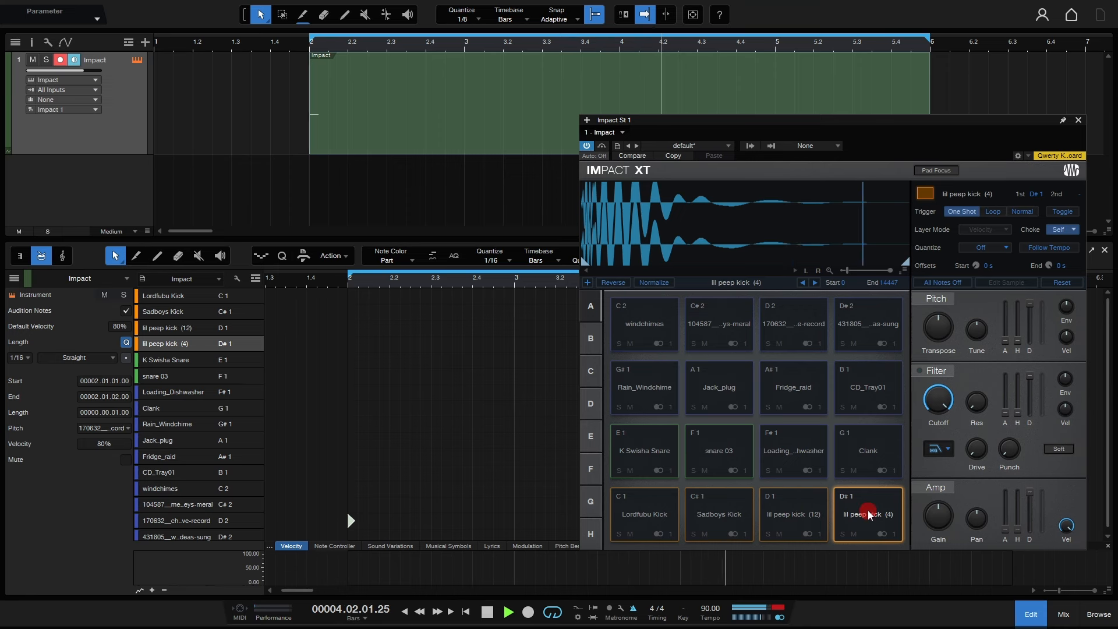
{"action": "left_click", "coordinate": [808, 513]}
{"action": "left_click", "coordinate": [1078, 121]}
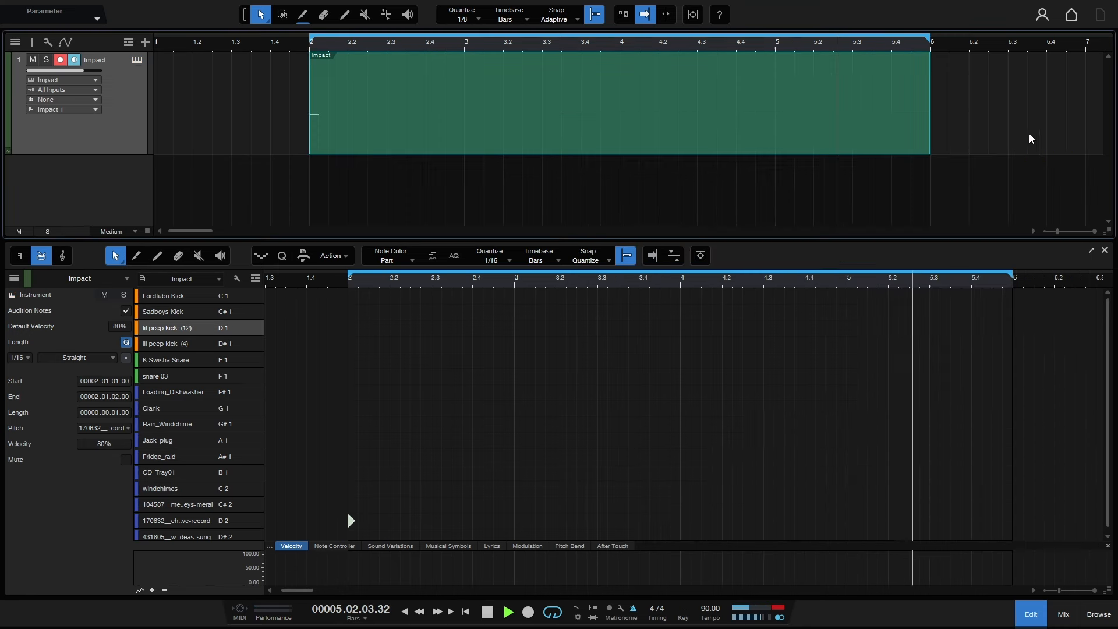
Add a lil peep kick (12) hit at bar 2 beat 1 and a Sadboys Kick hit at bar 2 beat 2
{"action": "left_click", "coordinate": [348, 329]}
{"action": "key", "text": "space"}
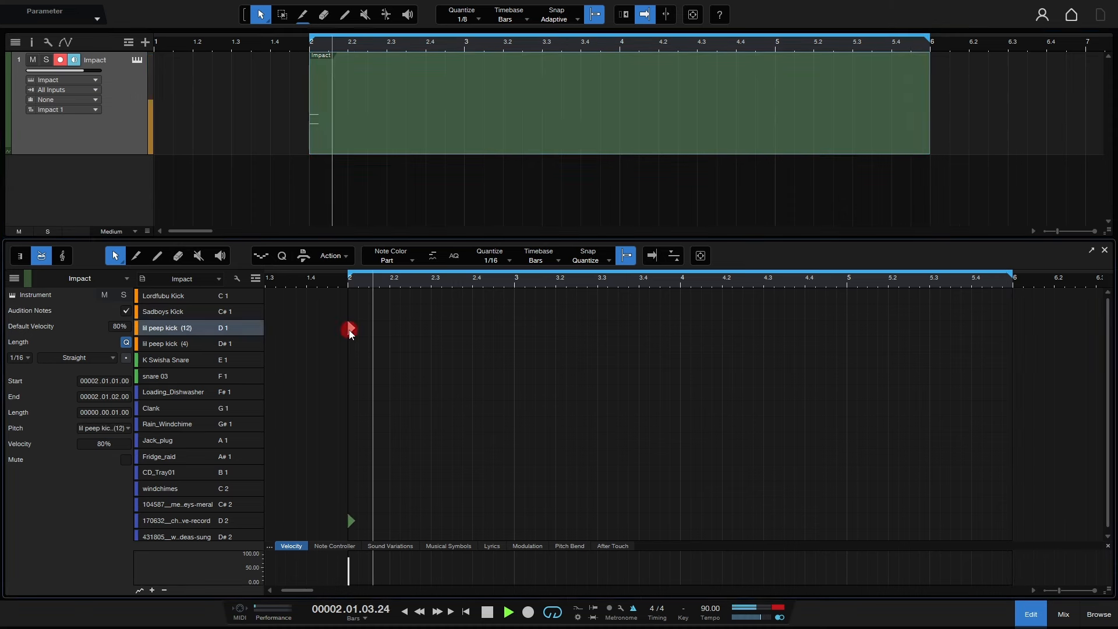
{"action": "left_click", "coordinate": [389, 310]}
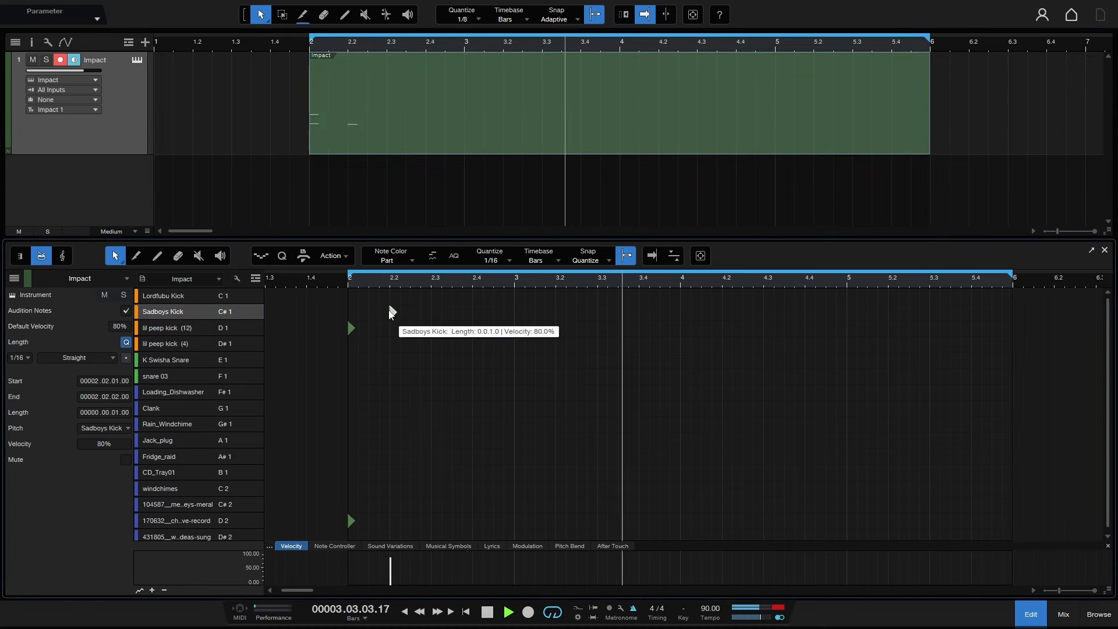
Audition K Swisha Snare and add its hits on beat 4 of bars 2 to 5, plus extra hits at 2.2, 3.2 and 3.4.3
{"action": "left_click", "coordinate": [164, 361]}
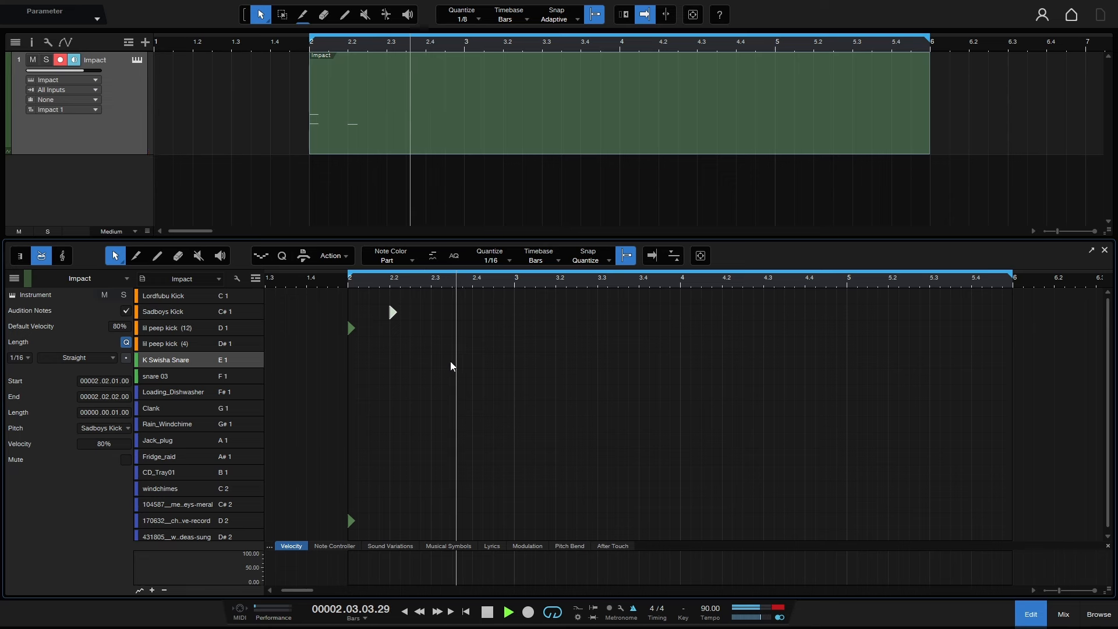
{"action": "left_click", "coordinate": [472, 360]}
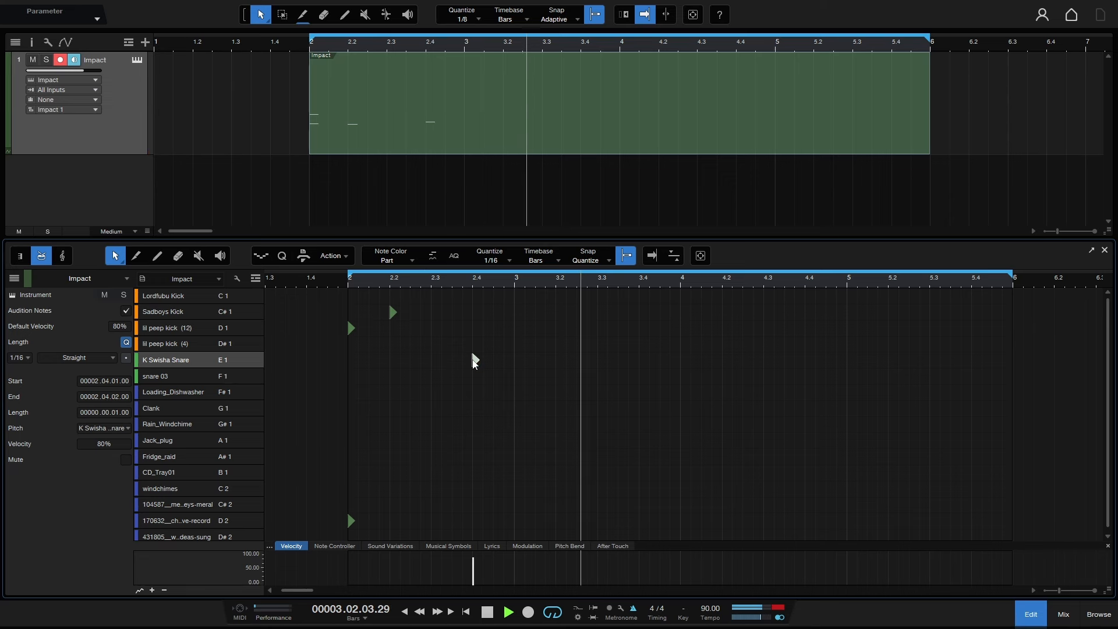
{"action": "left_click", "coordinate": [639, 360]}
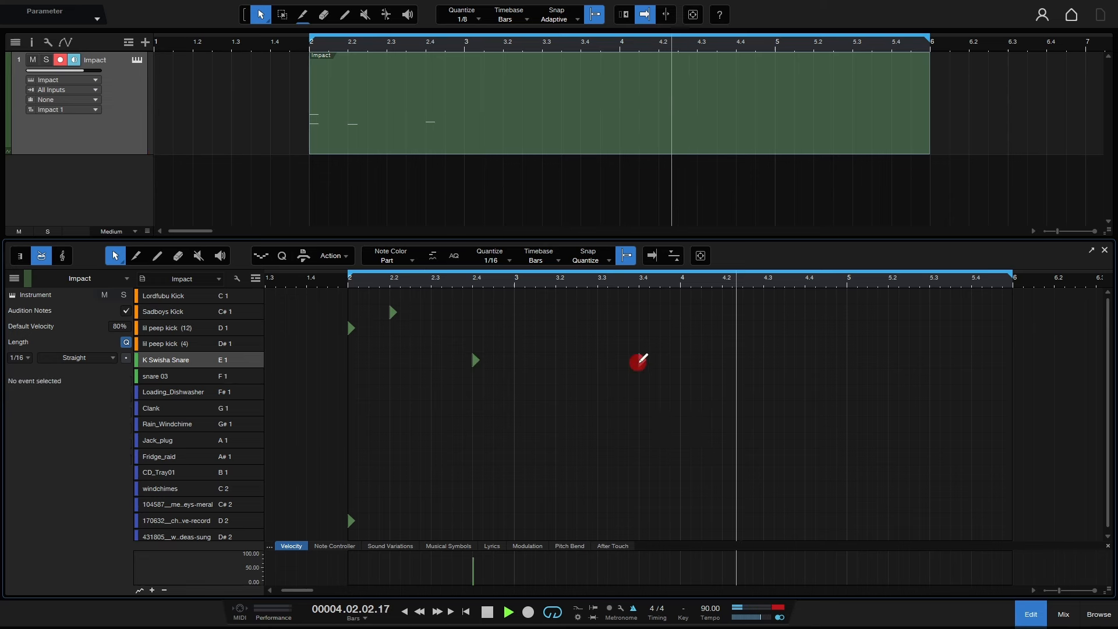
{"action": "left_click", "coordinate": [807, 361]}
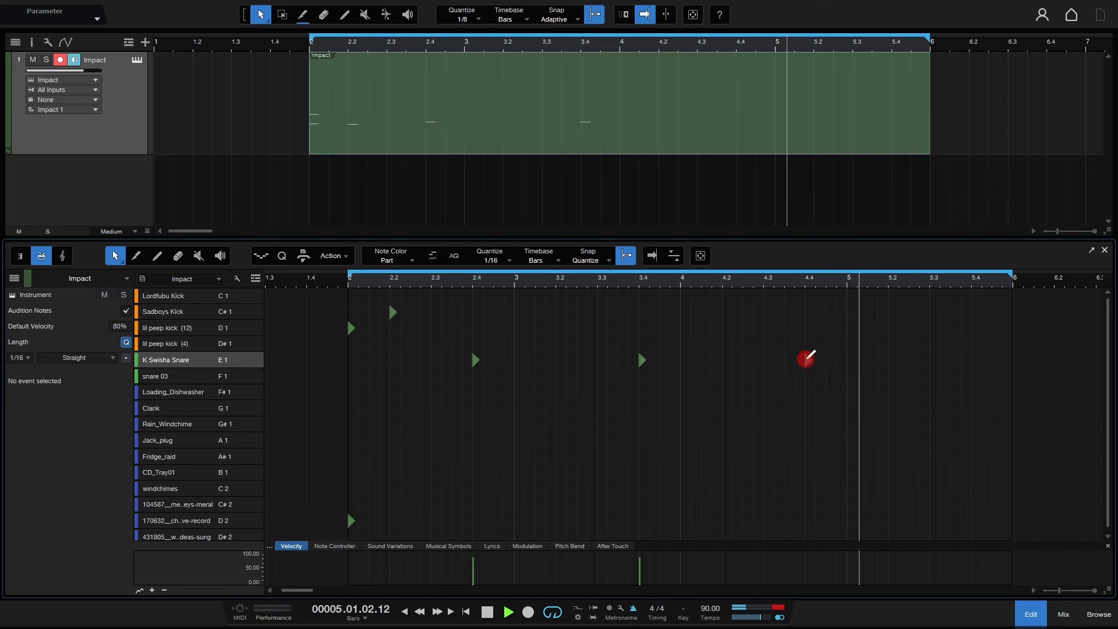
{"action": "left_click", "coordinate": [970, 357]}
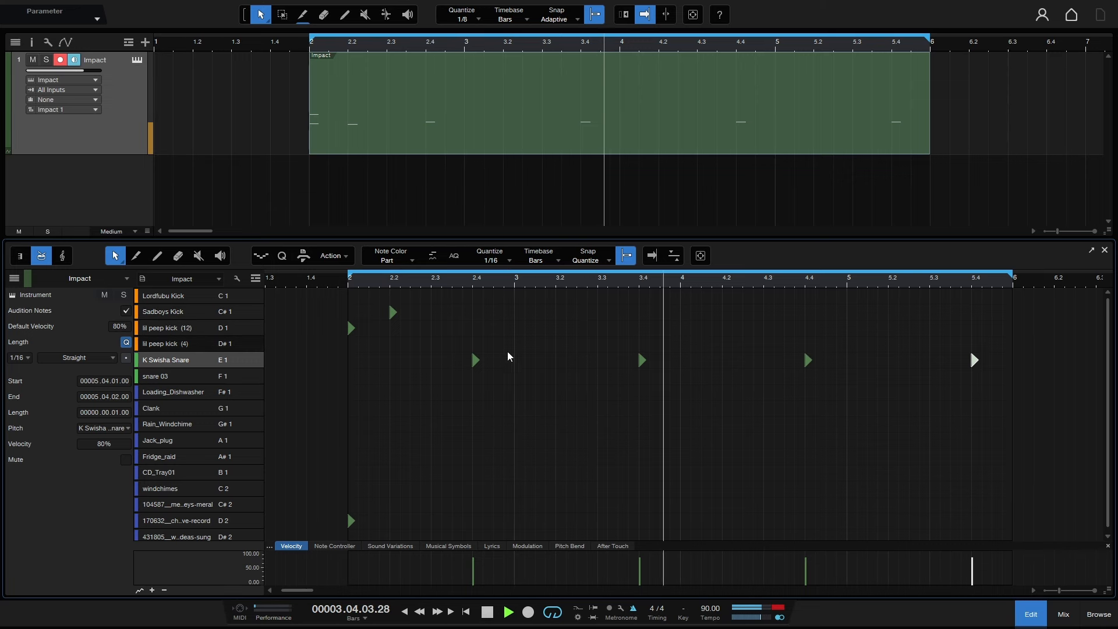
{"action": "left_click", "coordinate": [389, 362]}
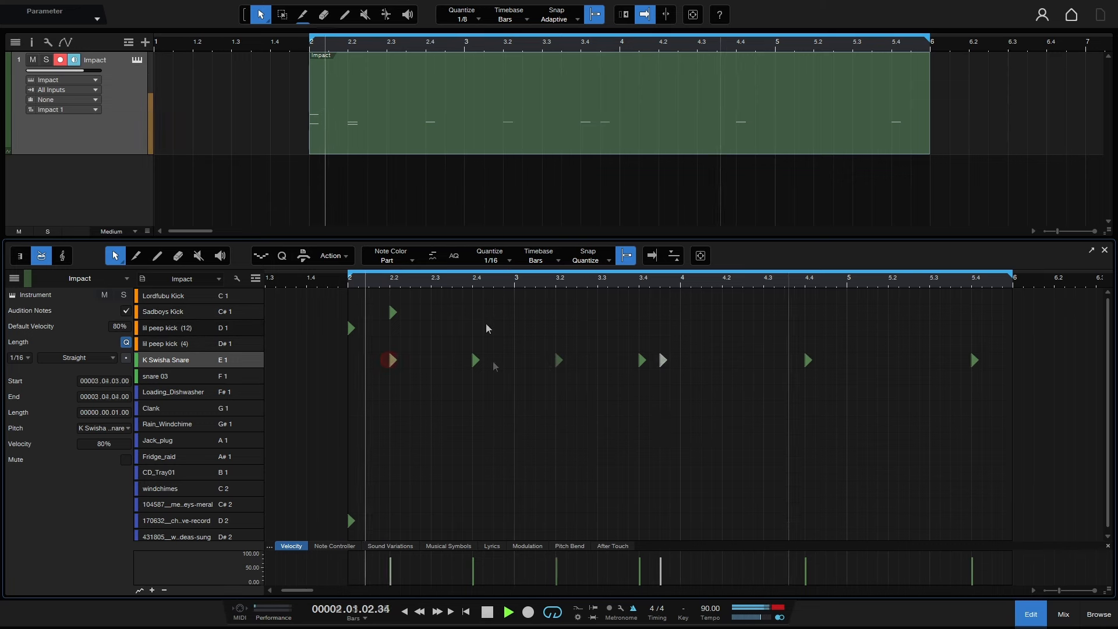
Replace the Sadboys Kick hit at 2.2 with Lordfubu Kick and add a lil peep kick (12) hit at 2.3.3
{"action": "left_click", "coordinate": [390, 295]}
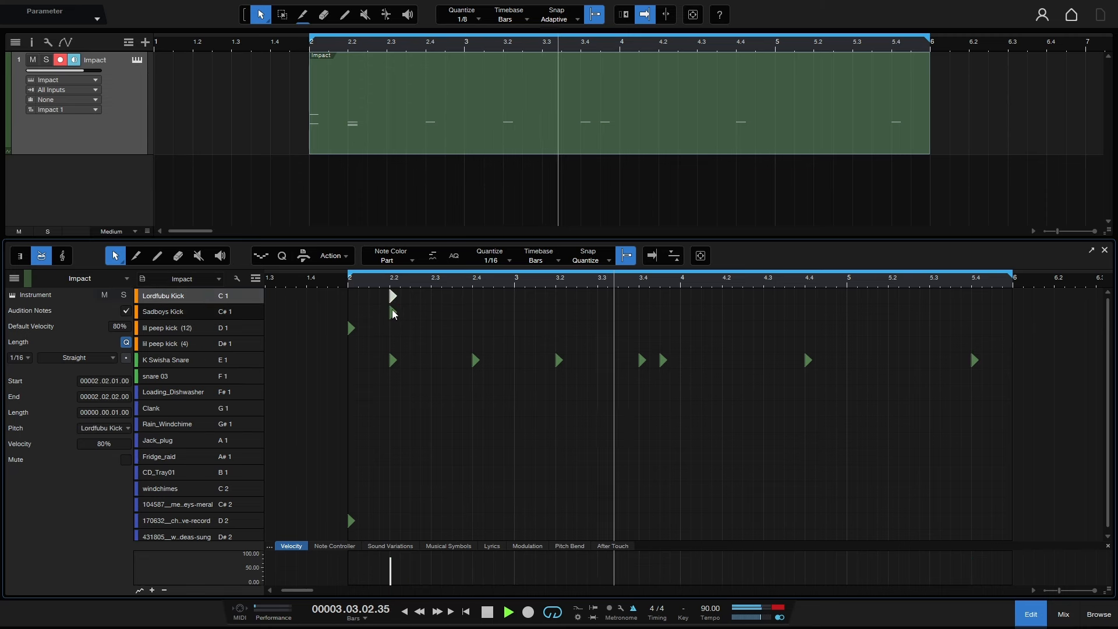
{"action": "left_click", "coordinate": [391, 310]}
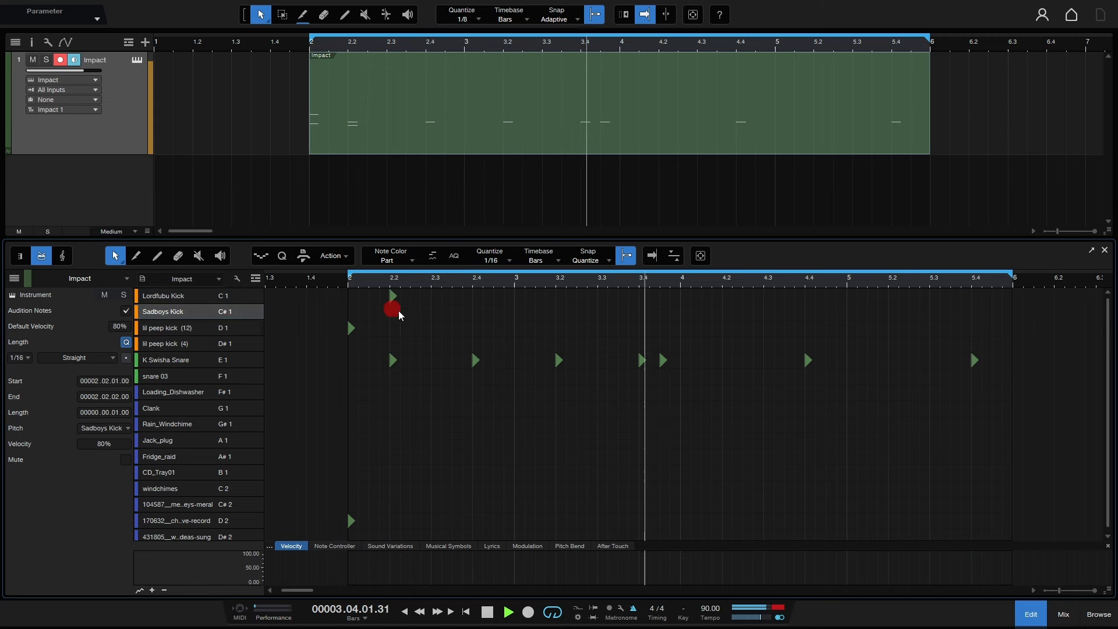
{"action": "double_click", "coordinate": [451, 328]}
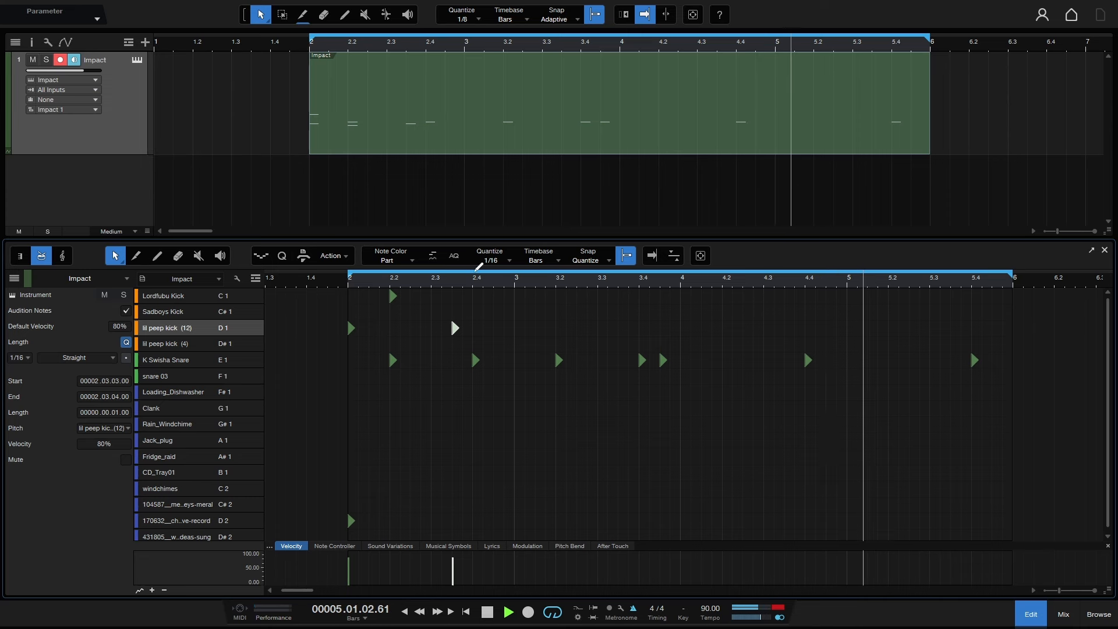
Set the editor's Quantize to 1/8 and add lil peep kick (12) hits at 3.2.3 and 3.3 and a Lordfubu Kick hit at 3.4
{"action": "left_click", "coordinate": [501, 258]}
{"action": "left_click", "coordinate": [570, 282]}
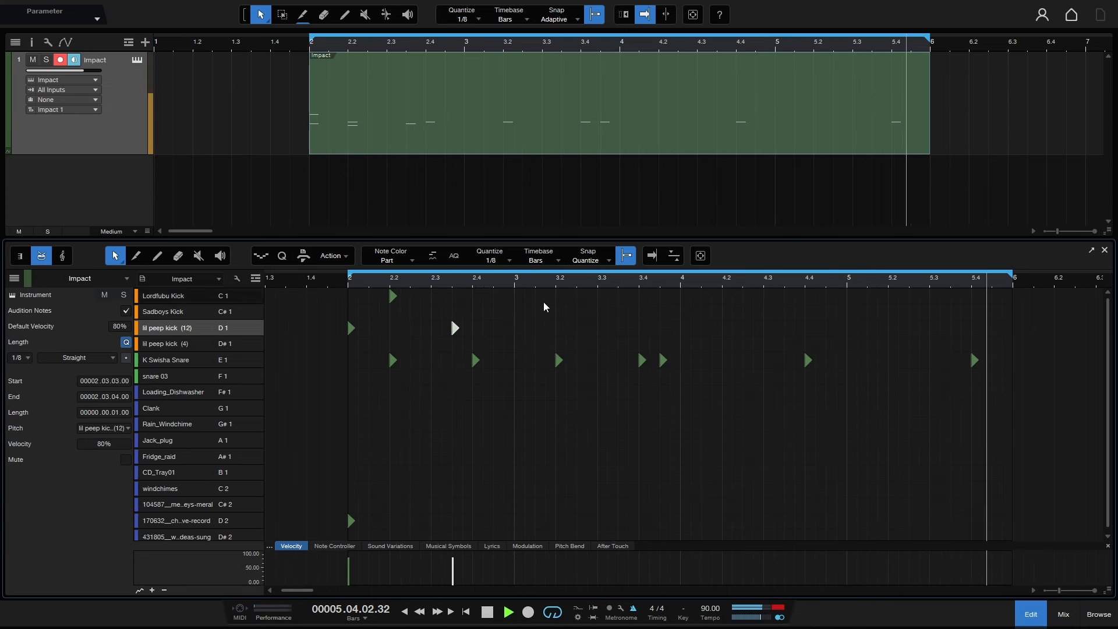
{"action": "left_click", "coordinate": [580, 329]}
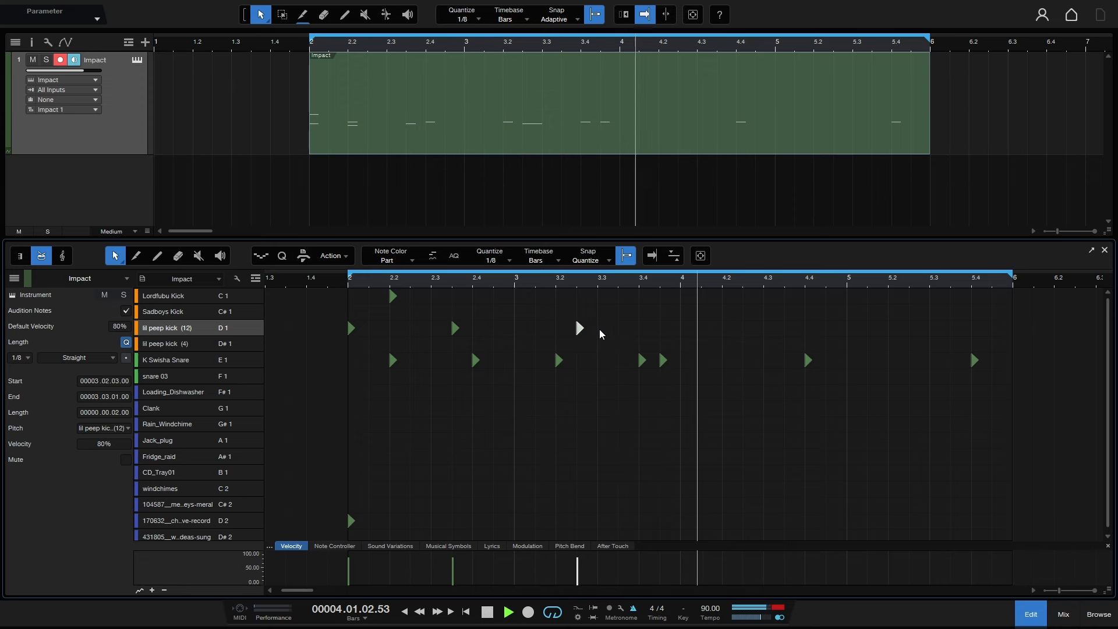
{"action": "left_click", "coordinate": [600, 329]}
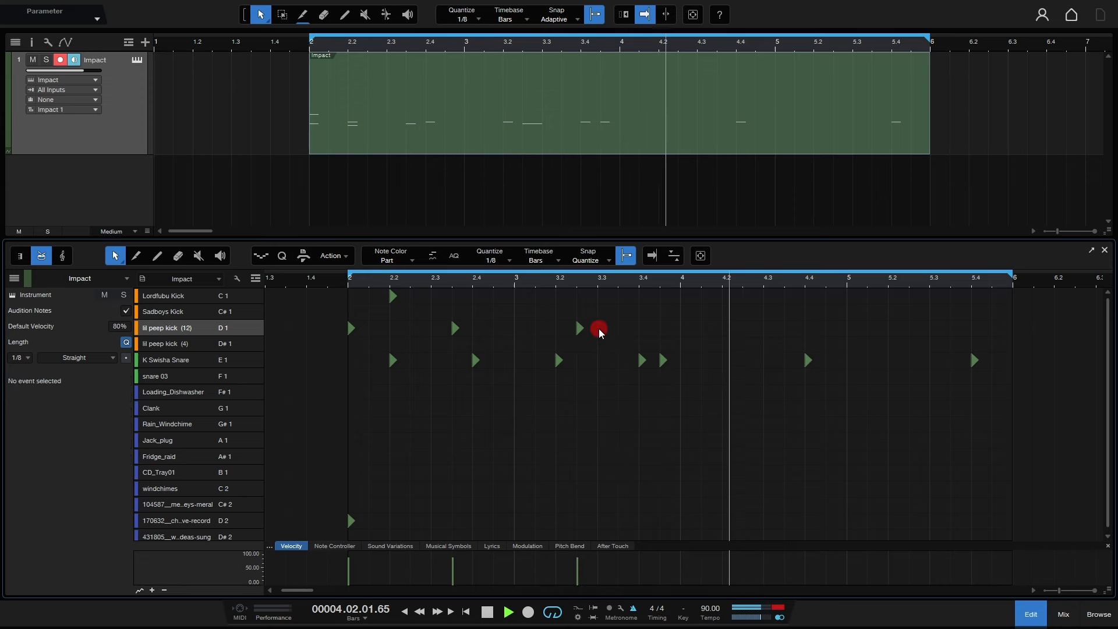
{"action": "left_click", "coordinate": [643, 296]}
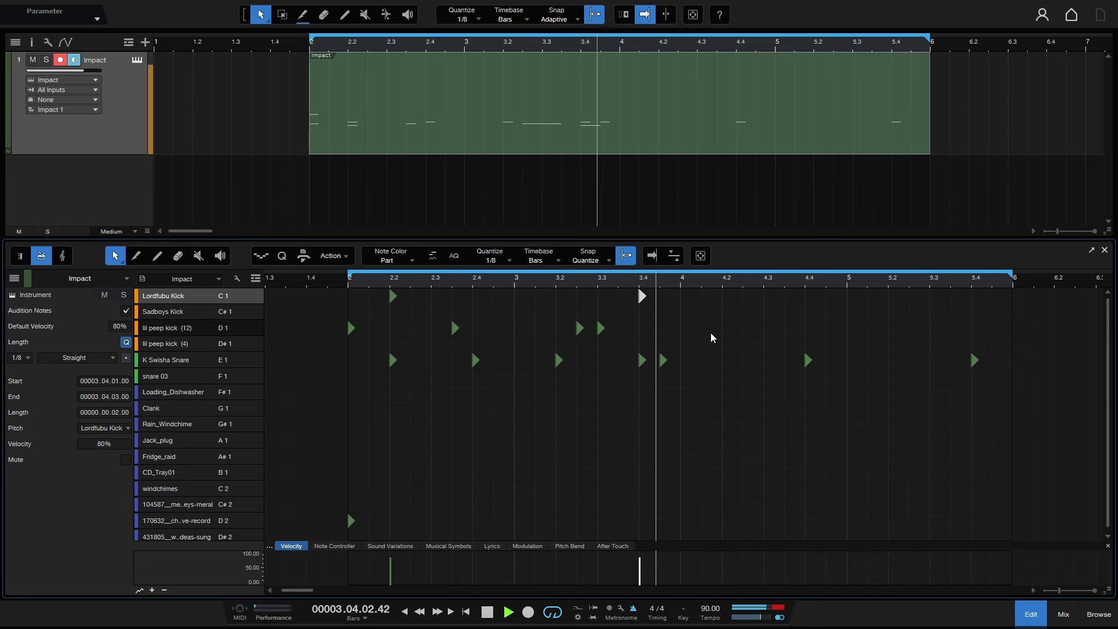
Move the snare hit at 3.4.3 to bar 4 beat 1 and add Lordfubu Kick hits at 4.2.3 and 4.3
{"action": "left_click_drag", "start_coordinate": [663, 360], "coordinate": [679, 369]}
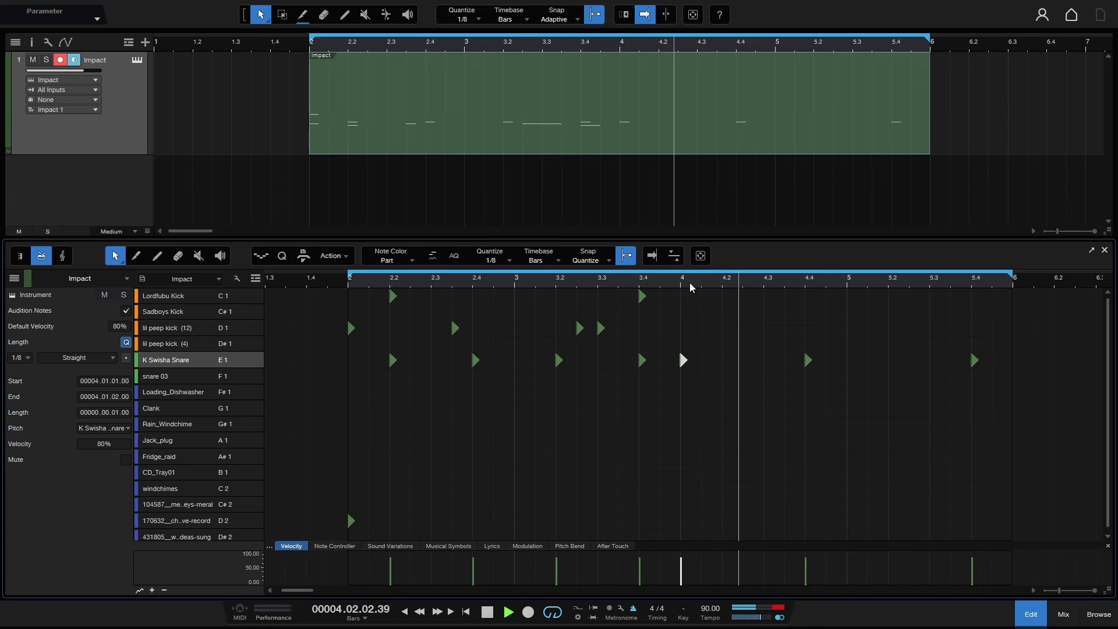
{"action": "left_click", "coordinate": [745, 296]}
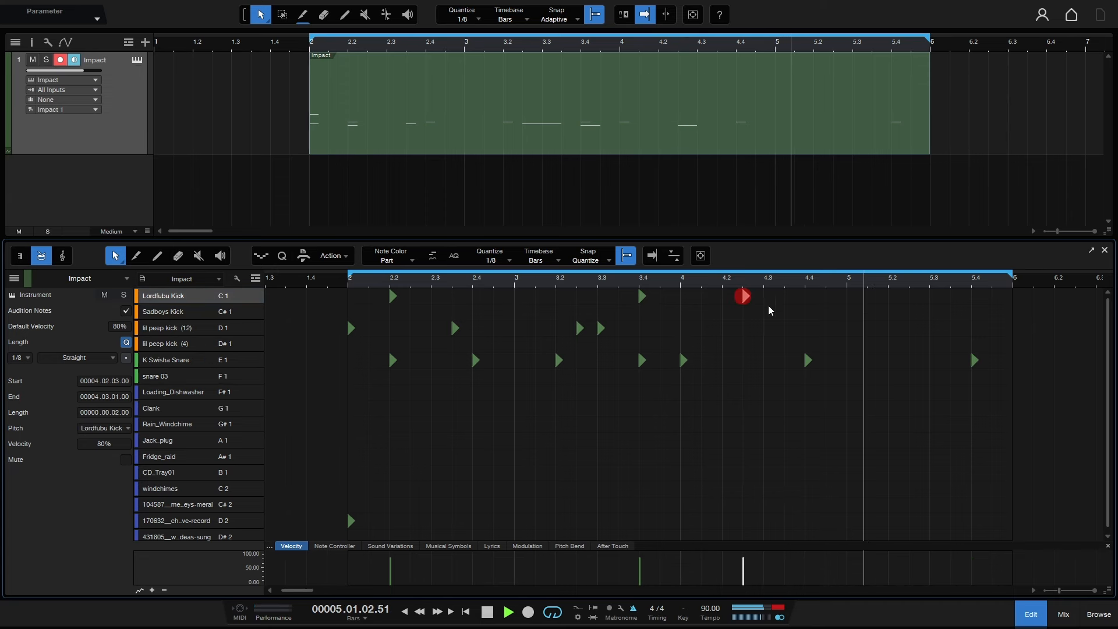
{"action": "left_click", "coordinate": [766, 296]}
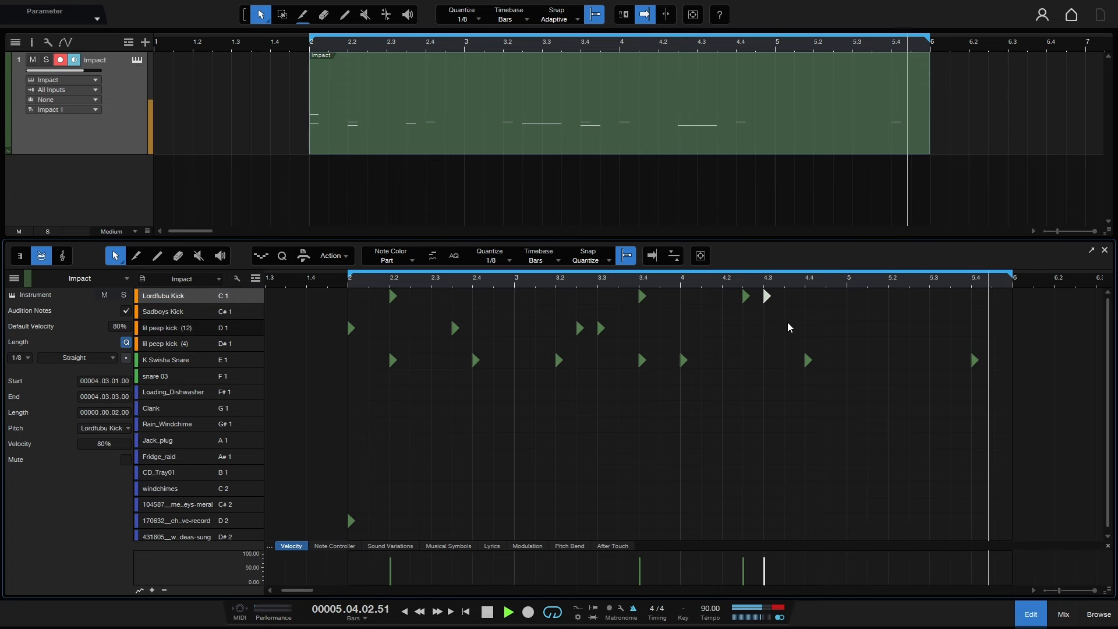
Add lil peep kick (12) at 4.4, two Lordfubu Kick hits from the start of bar 5, and lil peep kick (4) at 3.1.3
{"action": "left_click", "coordinate": [804, 329]}
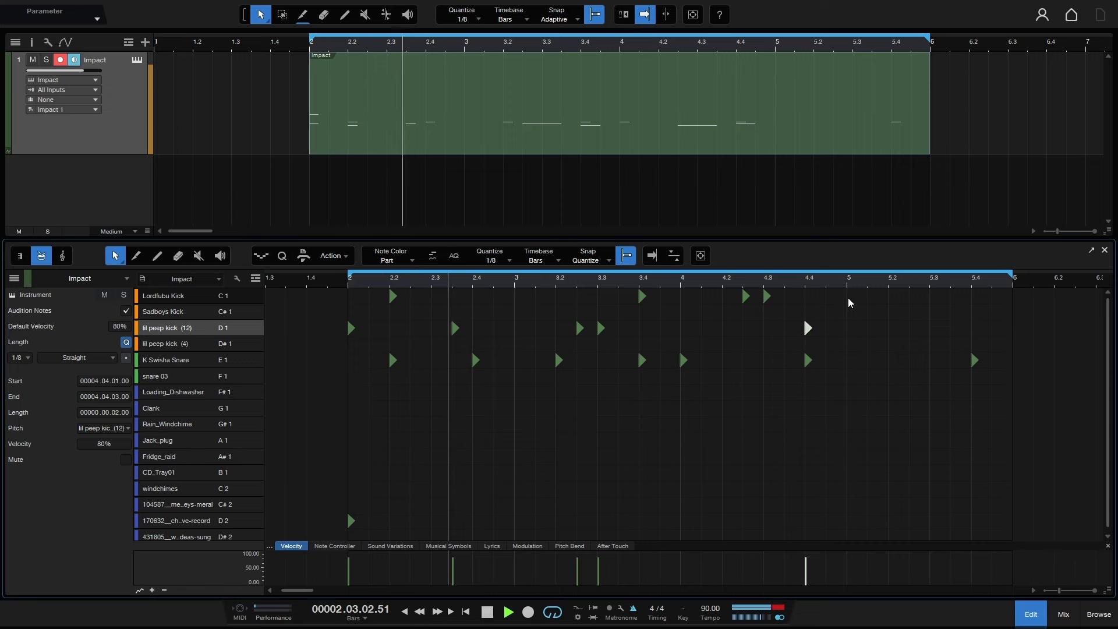
{"action": "left_click", "coordinate": [848, 296]}
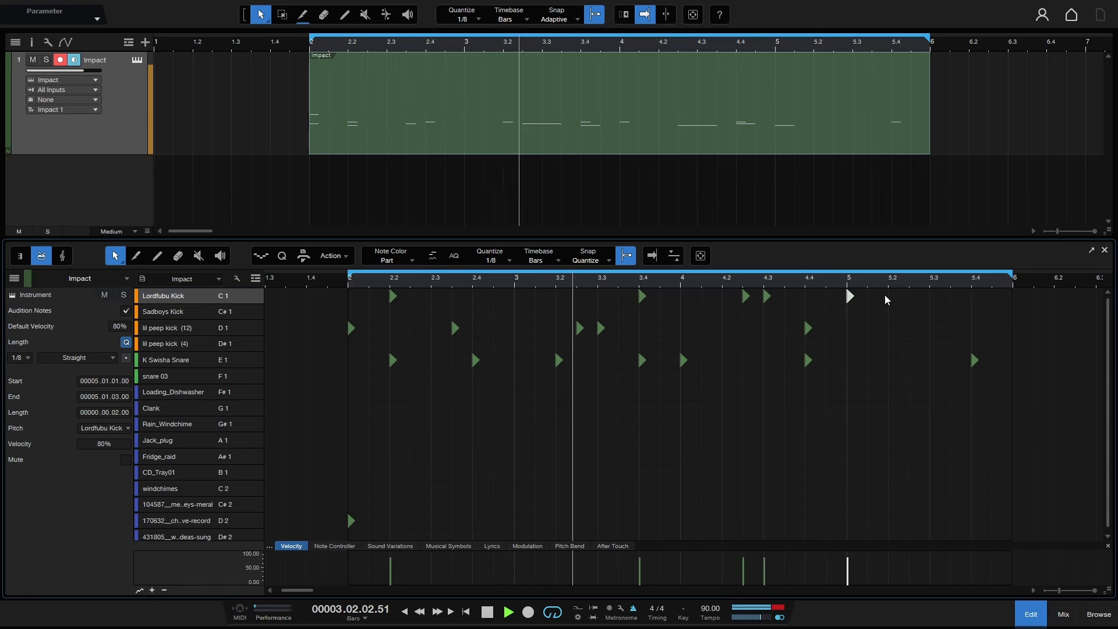
{"action": "left_click", "coordinate": [888, 296]}
{"action": "left_click", "coordinate": [537, 344]}
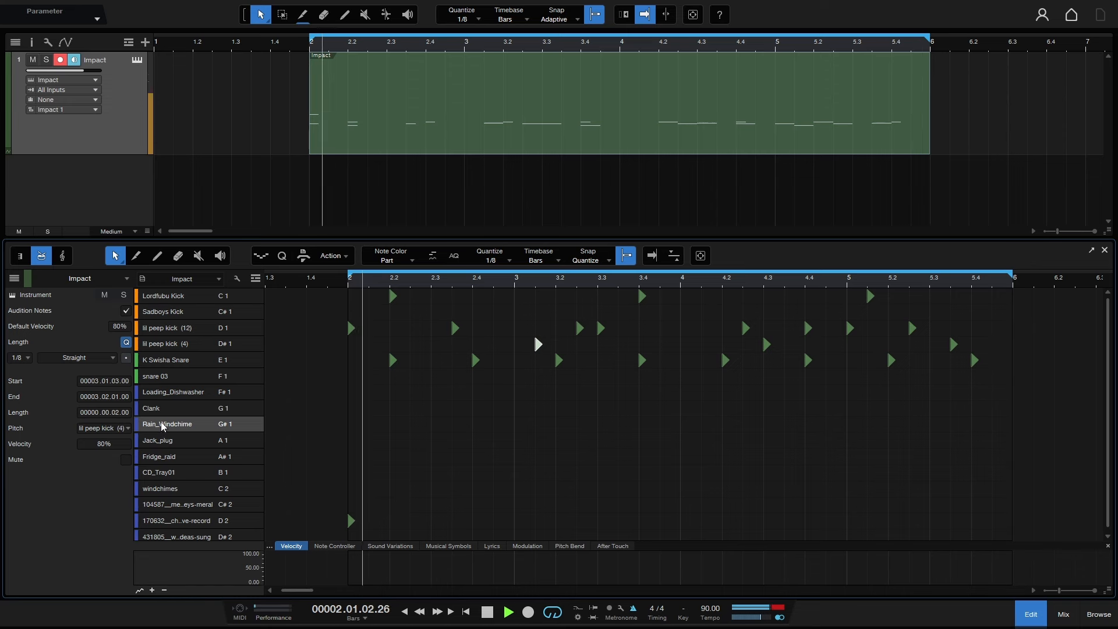
Audition Rain_Windchime, trim its sample to start at 12934 and end at 234132, and add one hit at the start of bar 2
{"action": "left_click", "coordinate": [161, 425]}
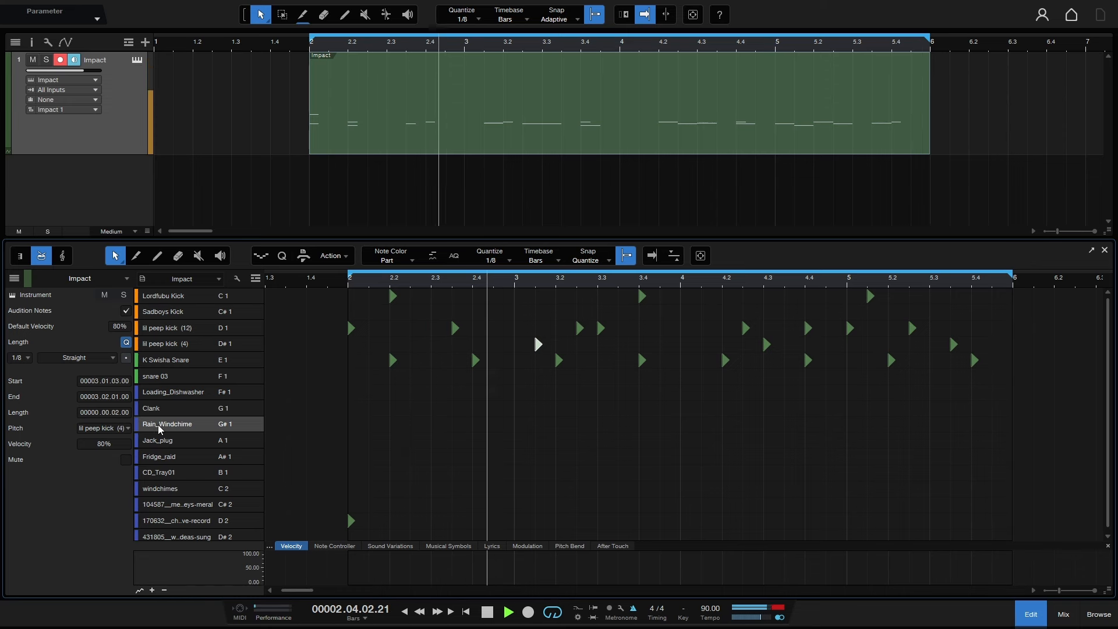
{"action": "left_click", "coordinate": [180, 425]}
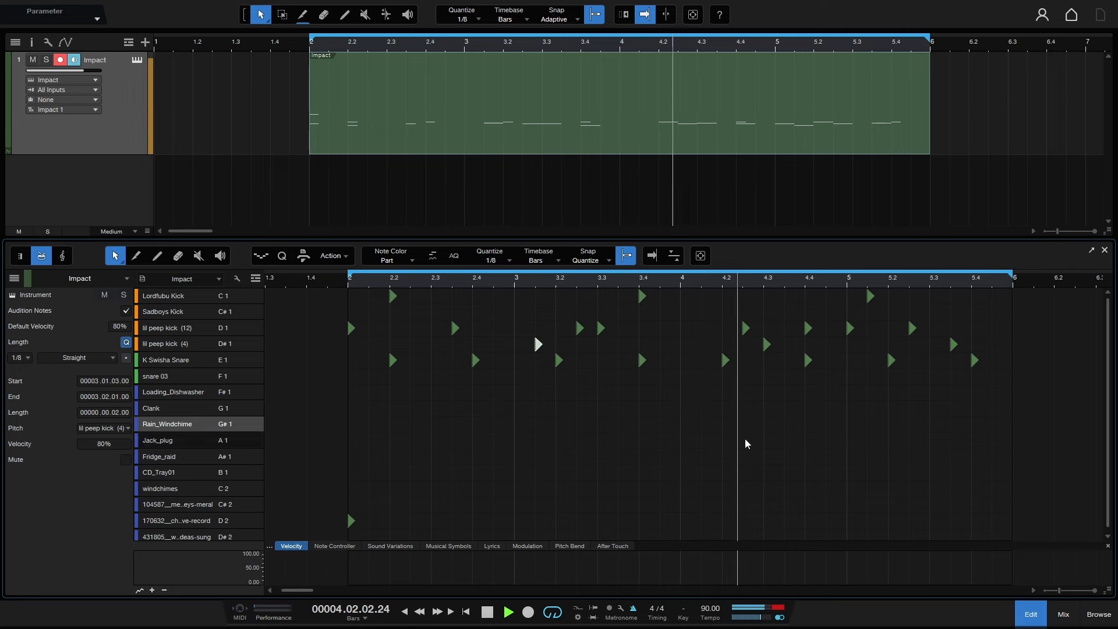
{"action": "left_click", "coordinate": [140, 59]}
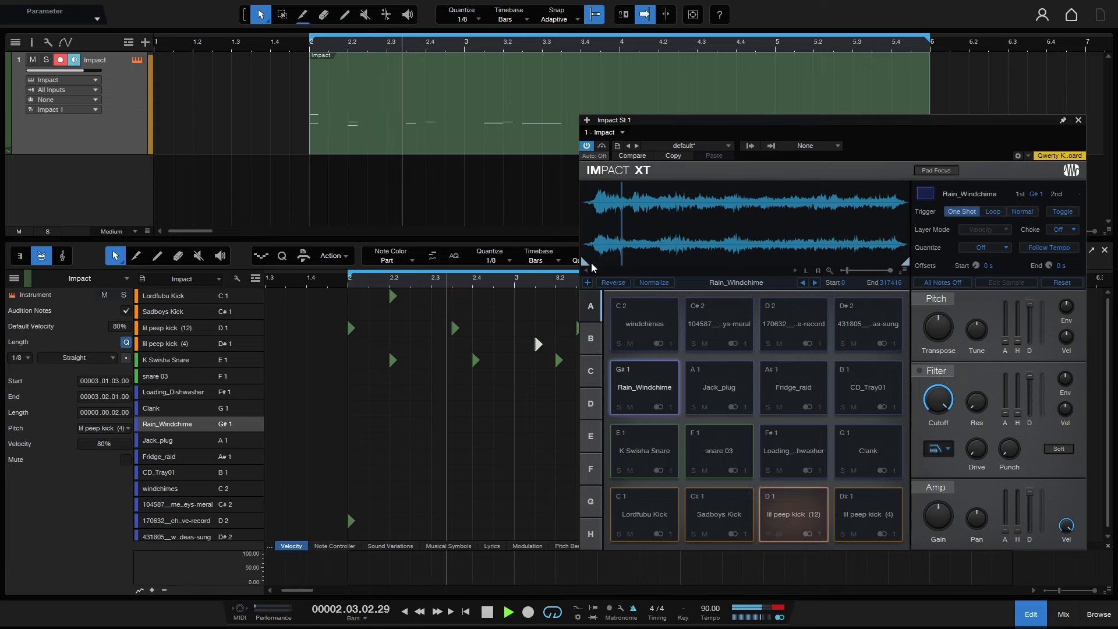
{"action": "left_click_drag", "start_coordinate": [591, 264], "coordinate": [596, 265]}
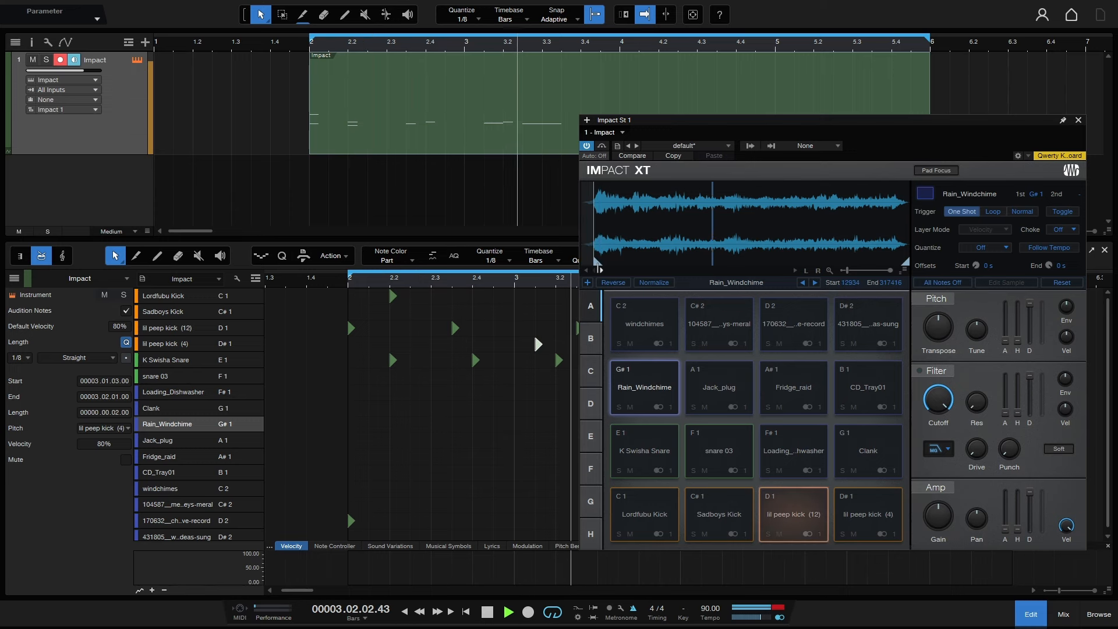
{"action": "left_click_drag", "start_coordinate": [905, 261], "coordinate": [799, 265]}
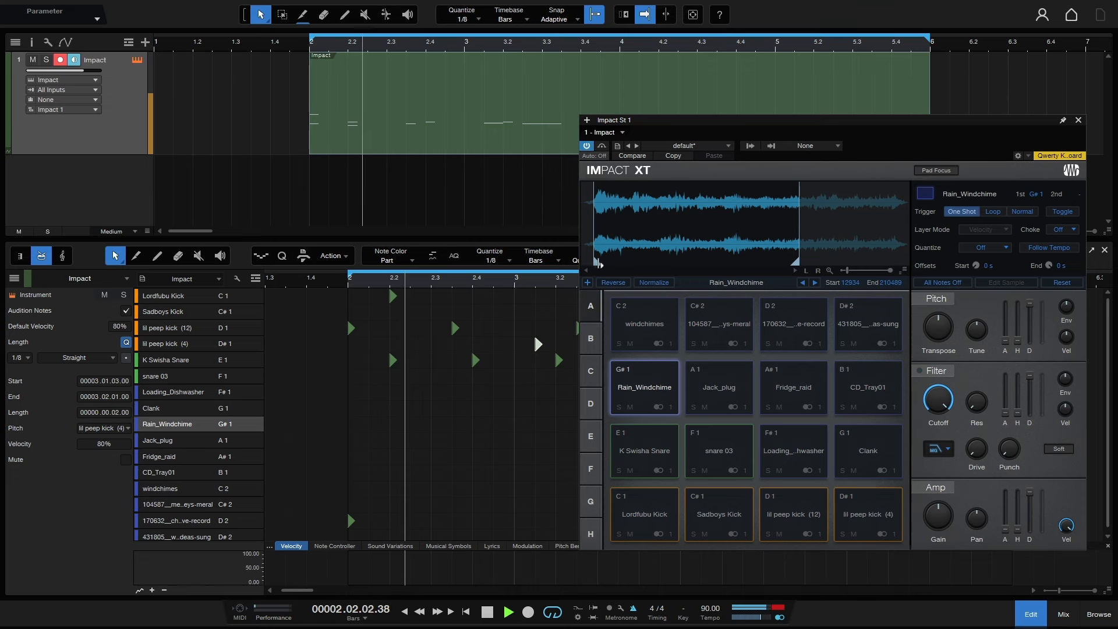
{"action": "left_click", "coordinate": [350, 428]}
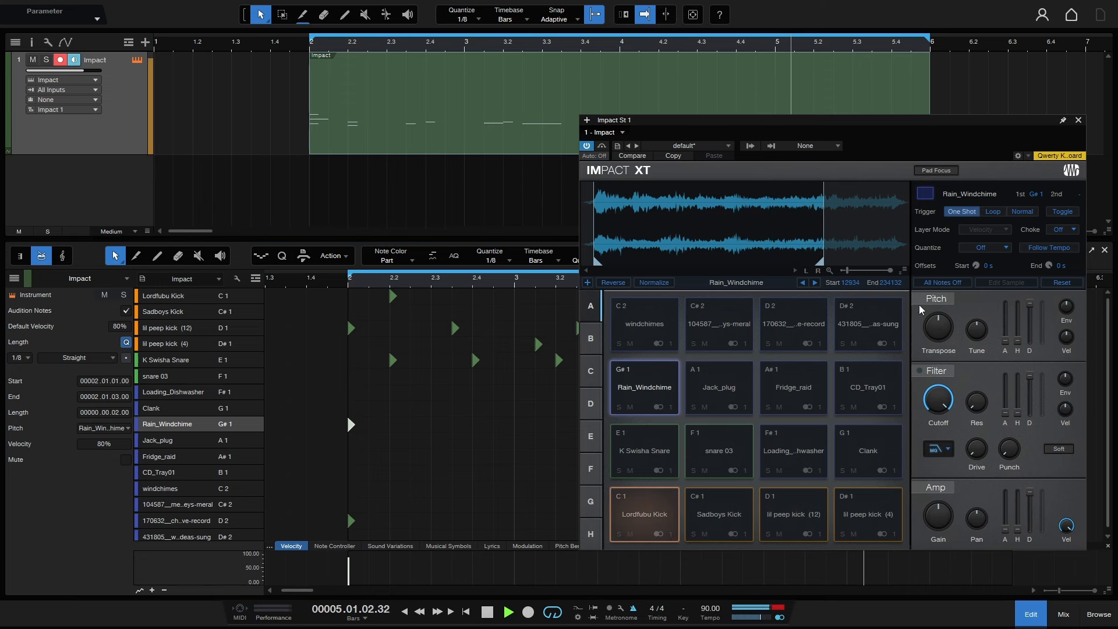
Transpose the Rain_Windchime sample to -11
{"action": "left_click_drag", "start_coordinate": [938, 332], "coordinate": [939, 348]}
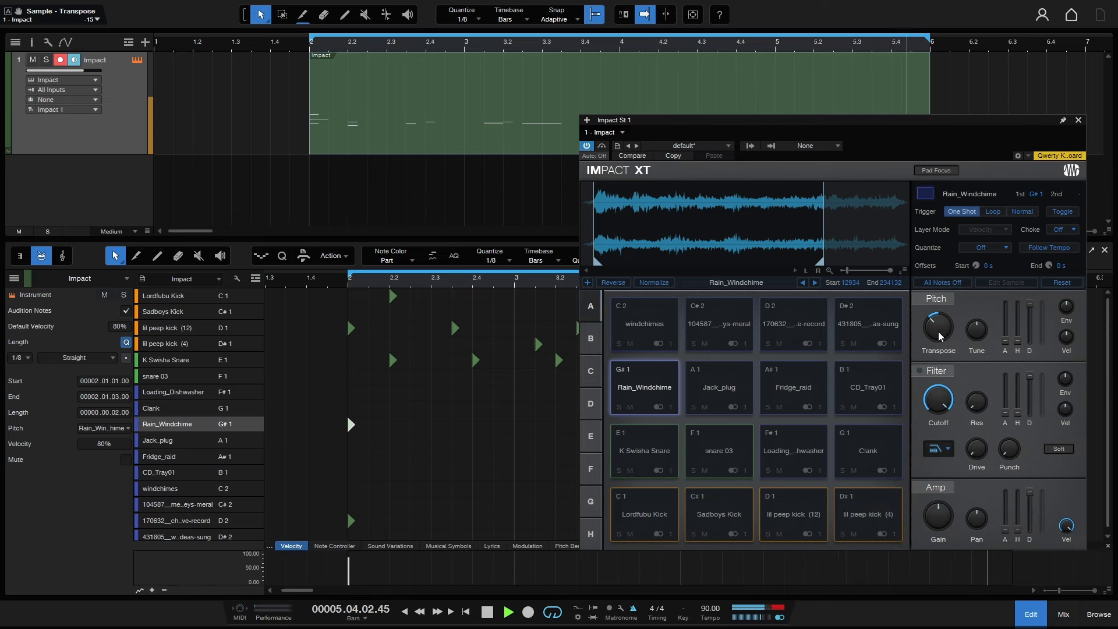
{"action": "mouse_move", "coordinate": [936, 334]}
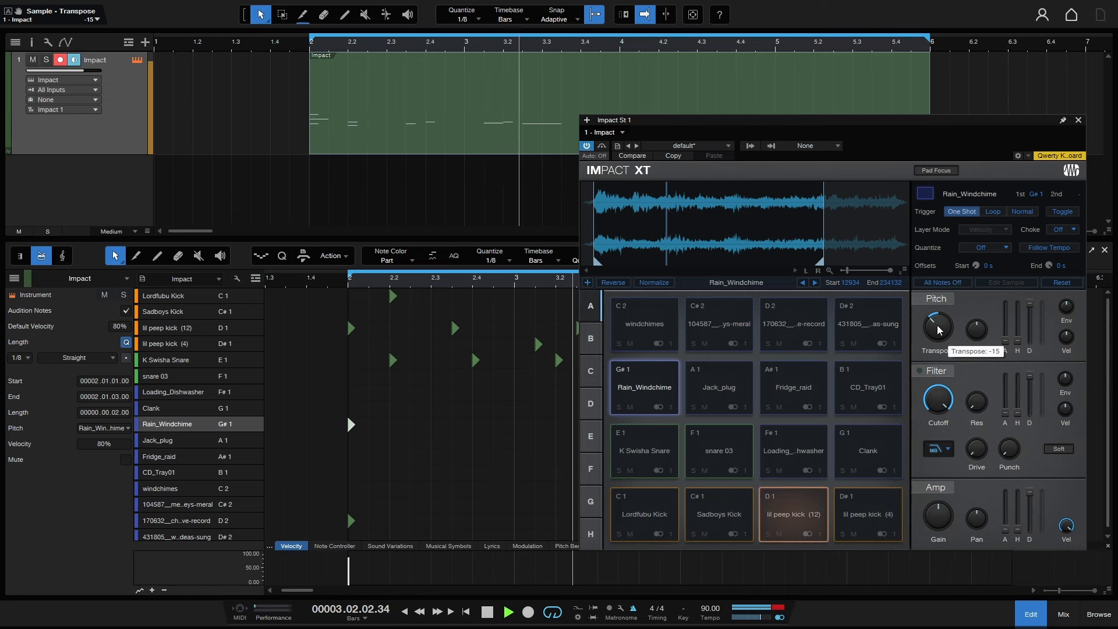
{"action": "scroll", "coordinate": [939, 330], "scroll_direction": "up", "scroll_amount": 3}
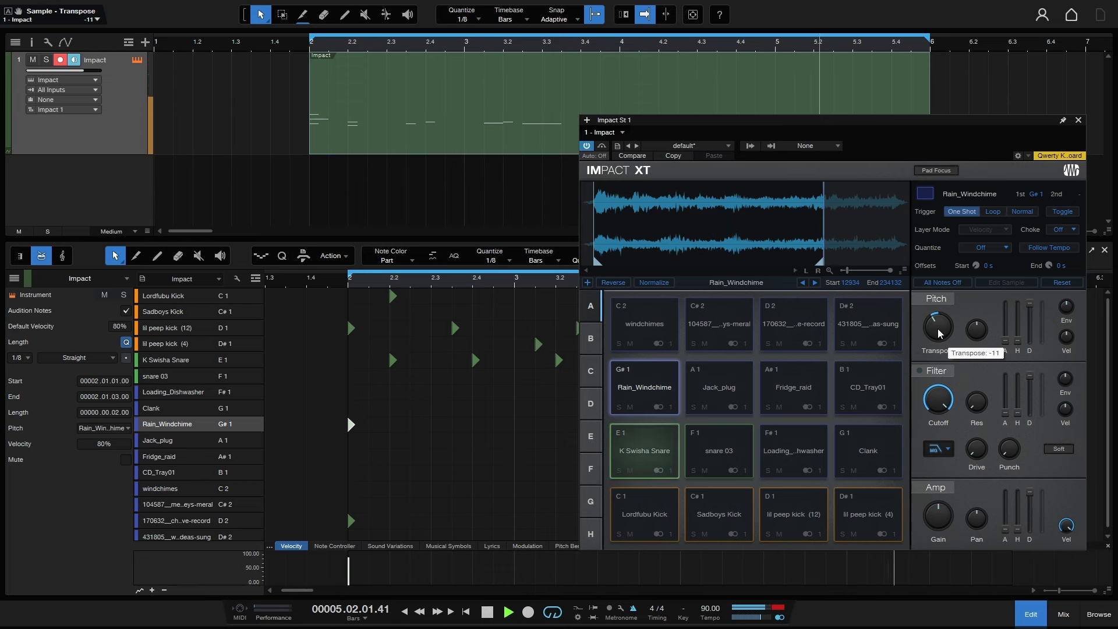
Normalize the 170632 record sample on the D 2 pad and close the Impact XT window
{"action": "left_click", "coordinate": [794, 347]}
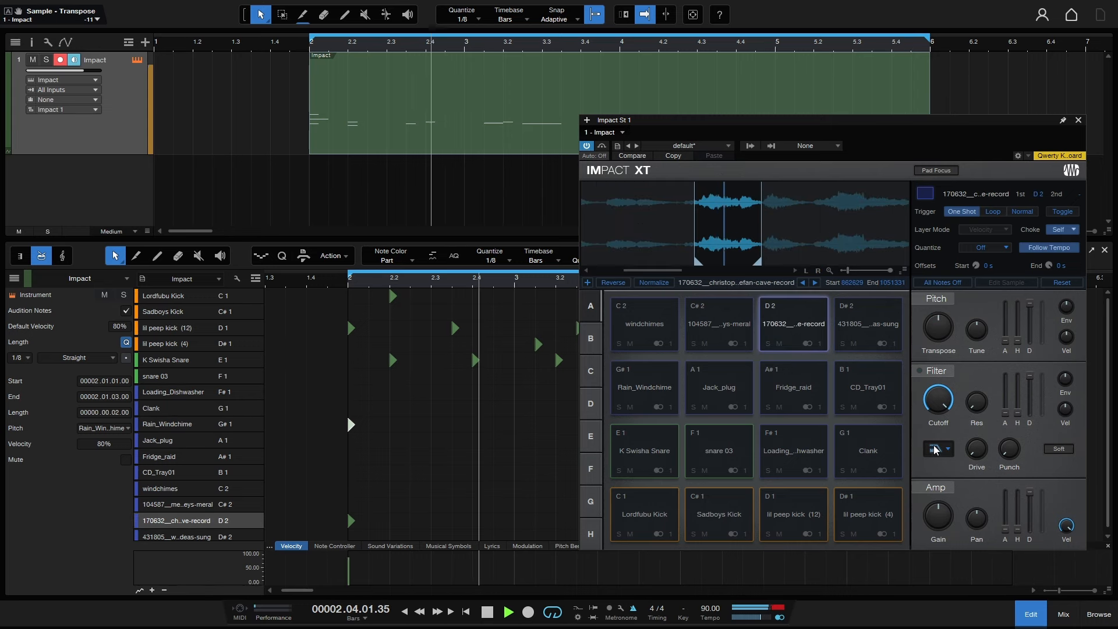
{"action": "left_click", "coordinate": [655, 284]}
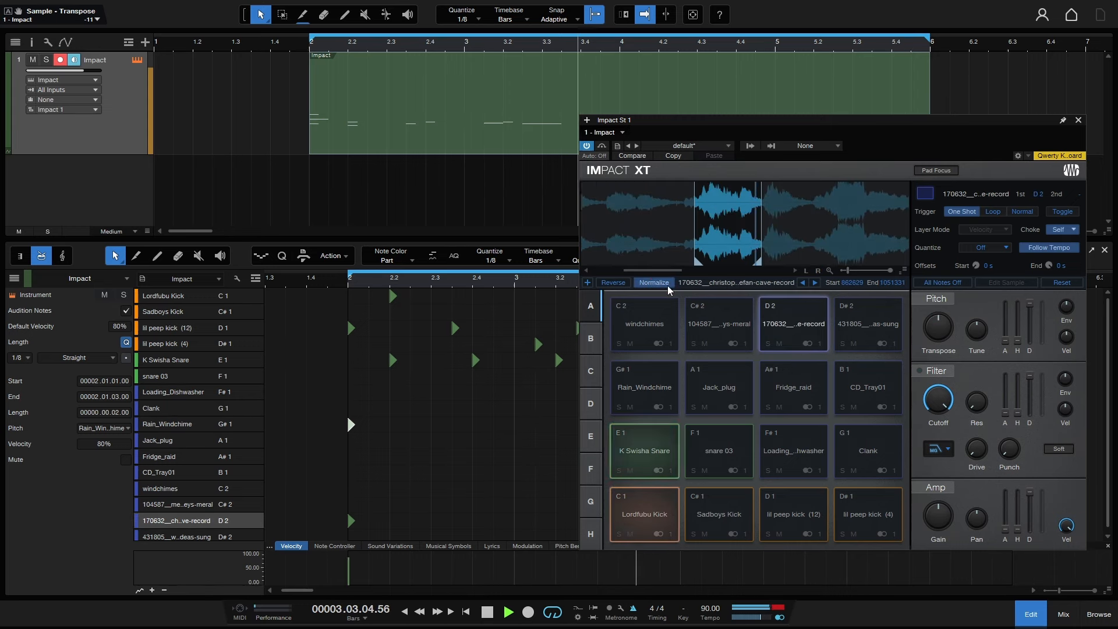
{"action": "left_click", "coordinate": [1079, 122]}
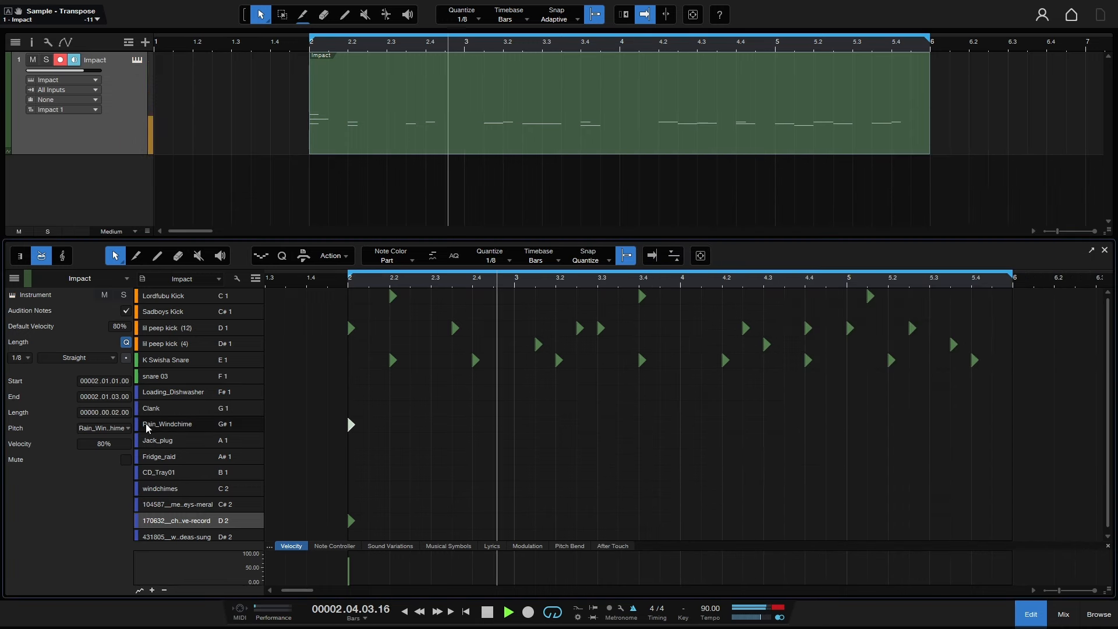
Add snare 03 hits on beats 2 and 4 of bars 2 to 5, plus an extra hit at 2.4.3
{"action": "left_click", "coordinate": [169, 425]}
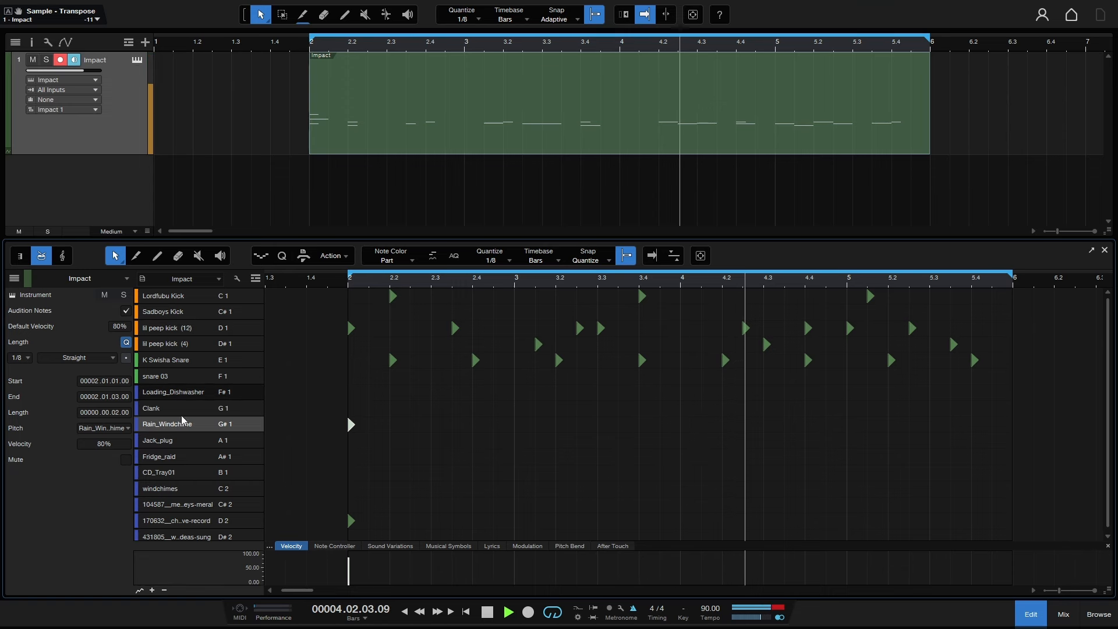
{"action": "scroll", "coordinate": [187, 505], "scroll_direction": "down", "scroll_amount": 1}
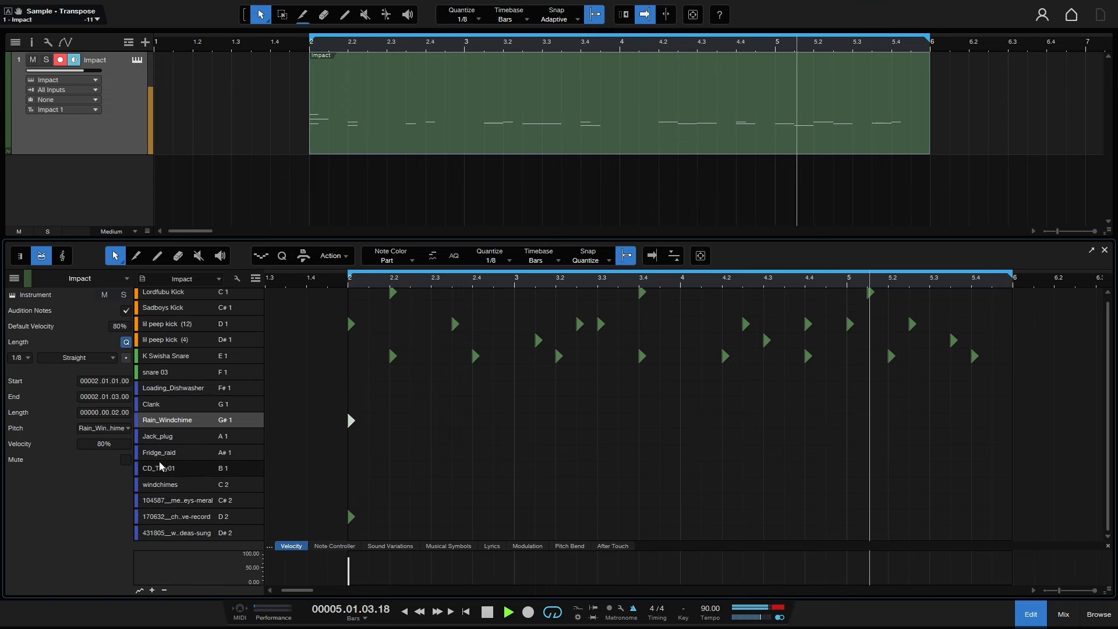
{"action": "scroll", "coordinate": [176, 398], "scroll_direction": "up", "scroll_amount": 1}
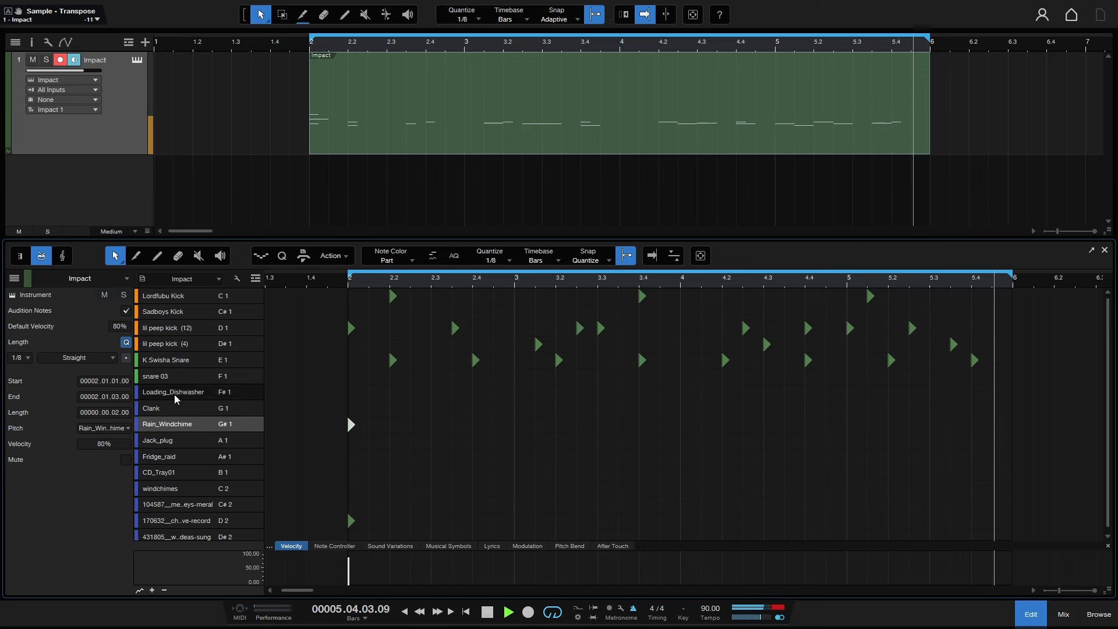
{"action": "left_click", "coordinate": [156, 380]}
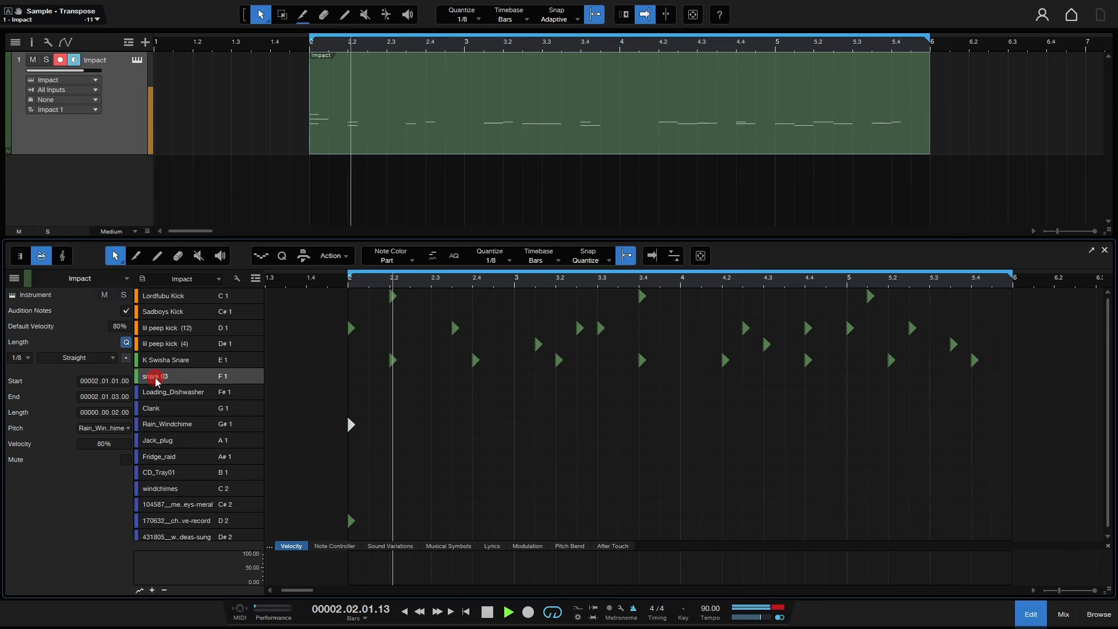
{"action": "double_click", "coordinate": [392, 377]}
{"action": "double_click", "coordinate": [473, 379]}
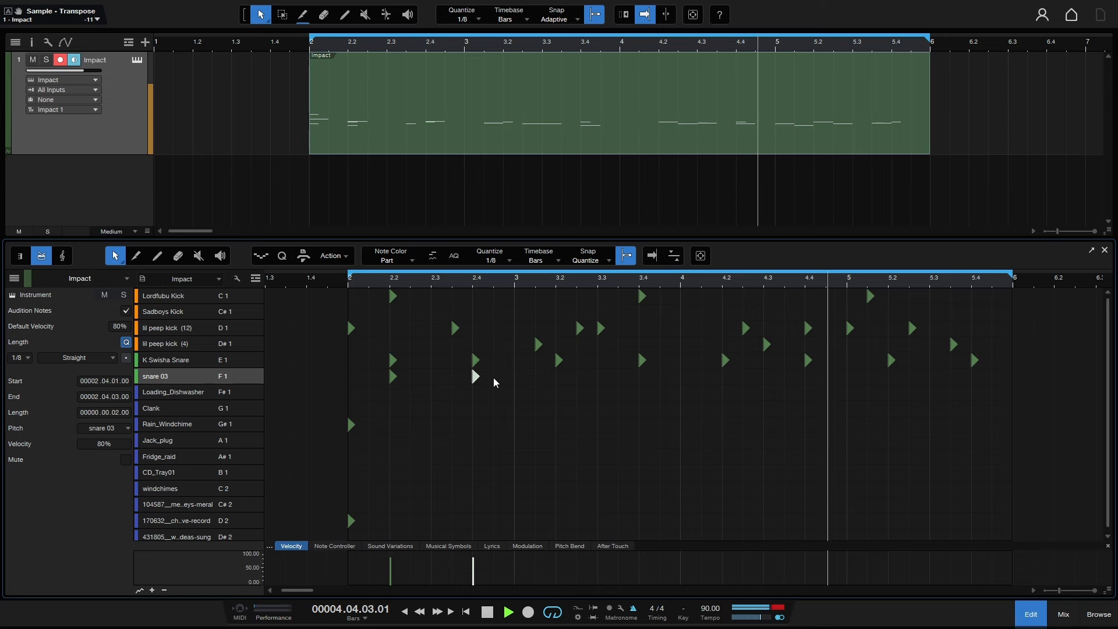
{"action": "double_click", "coordinate": [494, 377]}
{"action": "double_click", "coordinate": [558, 379]}
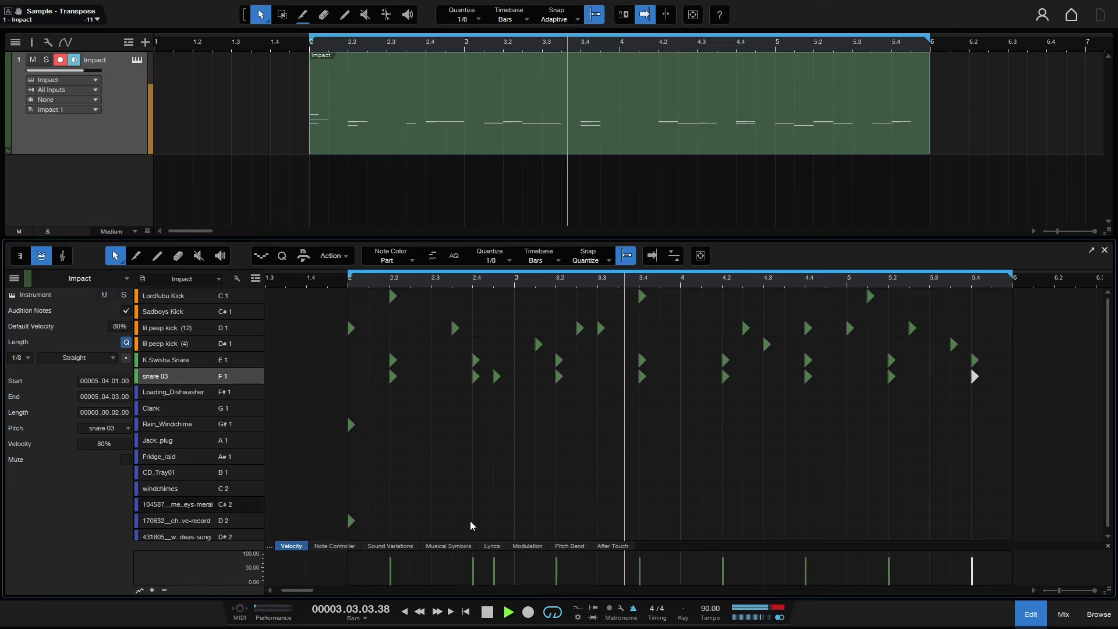
Set the extra snare 03 hit at 2.4.3 to 42% velocity, and turn snapping off and autoscroll on in the drum editor
{"action": "left_click", "coordinate": [496, 377]}
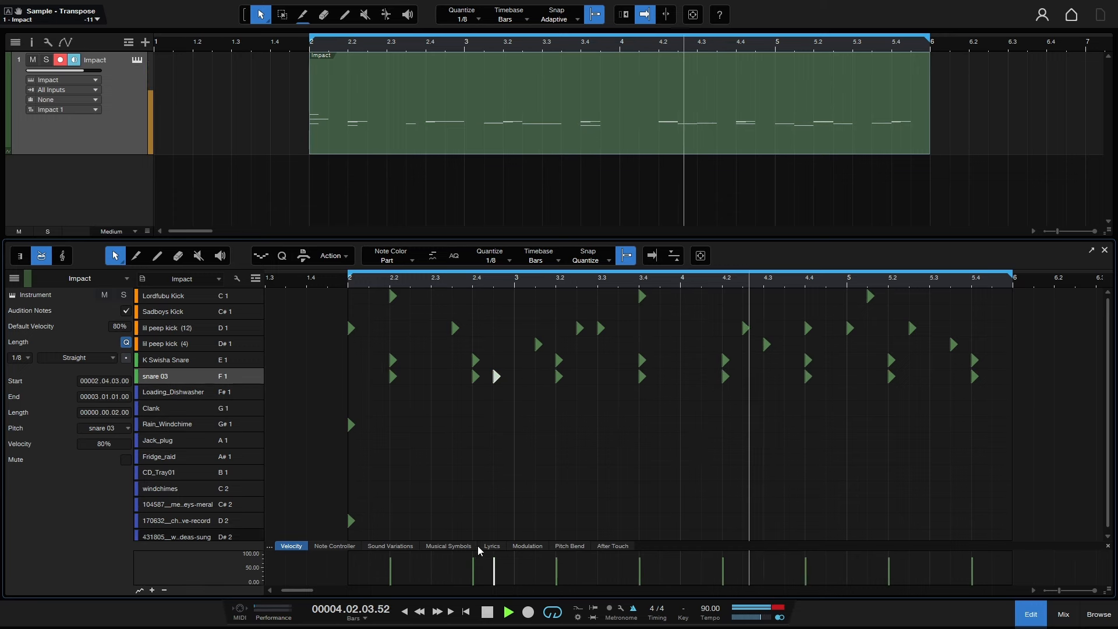
{"action": "mouse_move", "coordinate": [494, 568]}
{"action": "left_mouse_down"}
{"action": "mouse_move", "coordinate": [494, 581]}
{"action": "mouse_move", "coordinate": [494, 570]}
{"action": "left_mouse_up"}
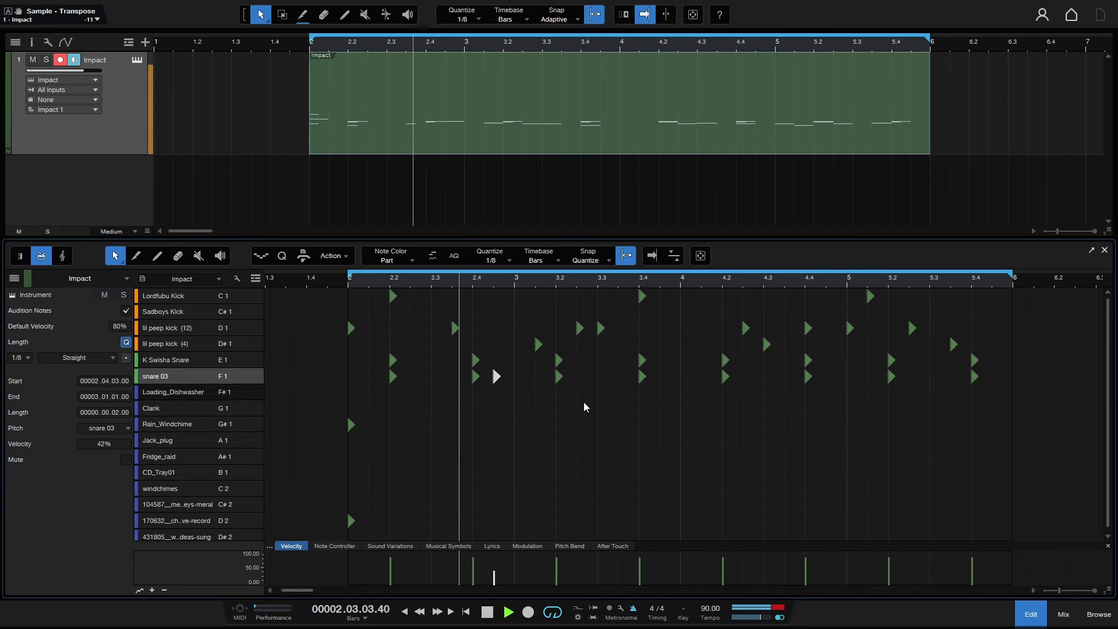
{"action": "left_click", "coordinate": [625, 257]}
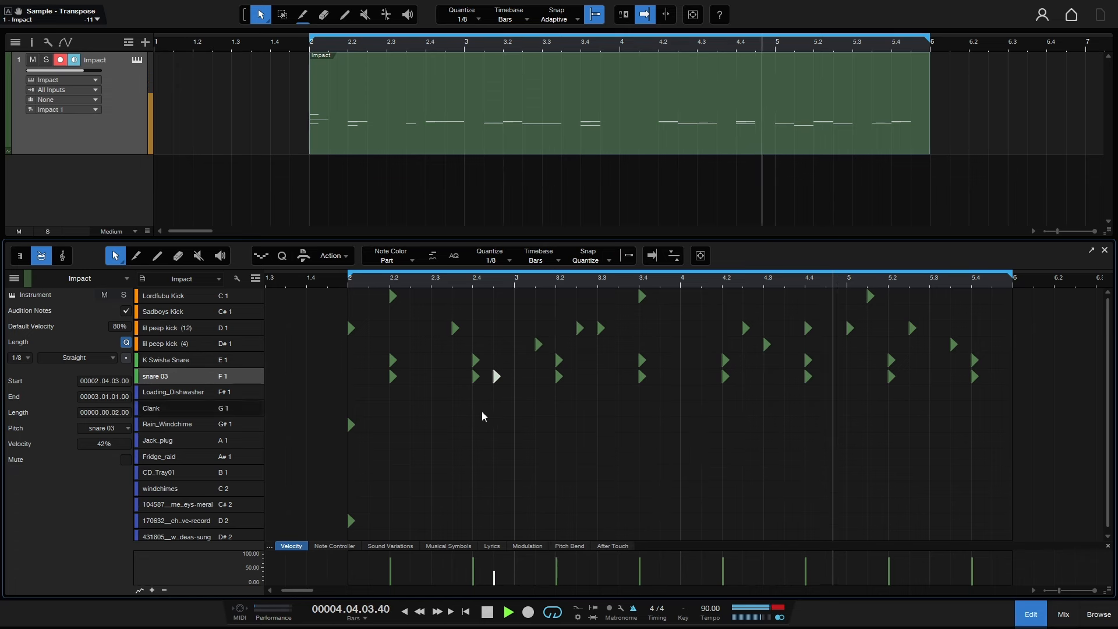
{"action": "key", "text": "f"}
{"action": "key", "text": "space"}
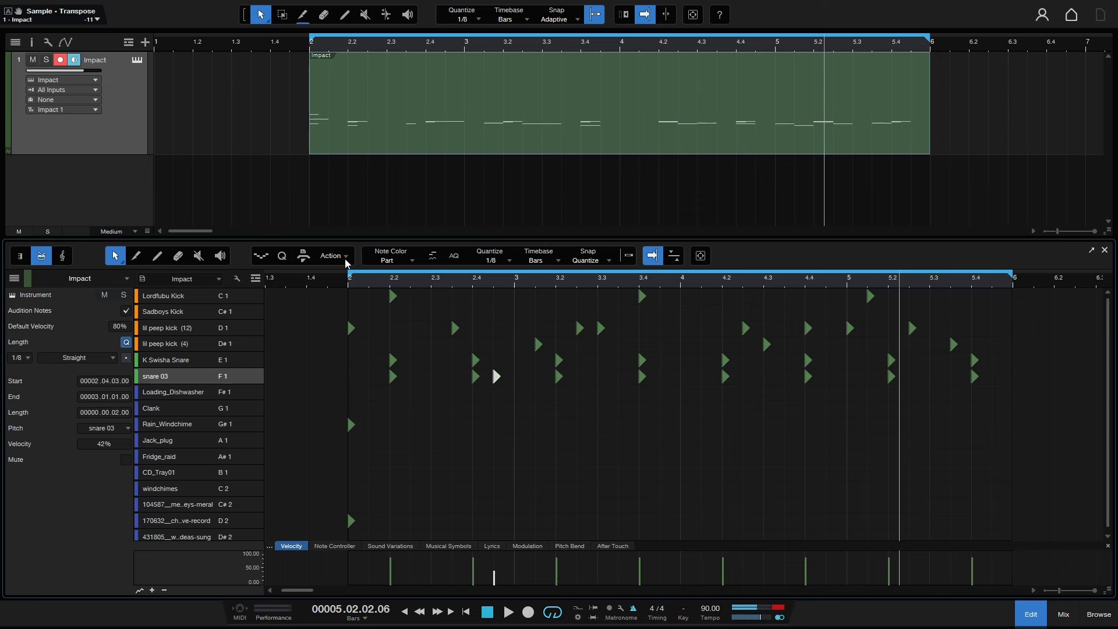
Humanize the velocities of all notes with both velocity range limits at -18% and both note start limits at 0.00.00
{"action": "left_click", "coordinate": [511, 470]}
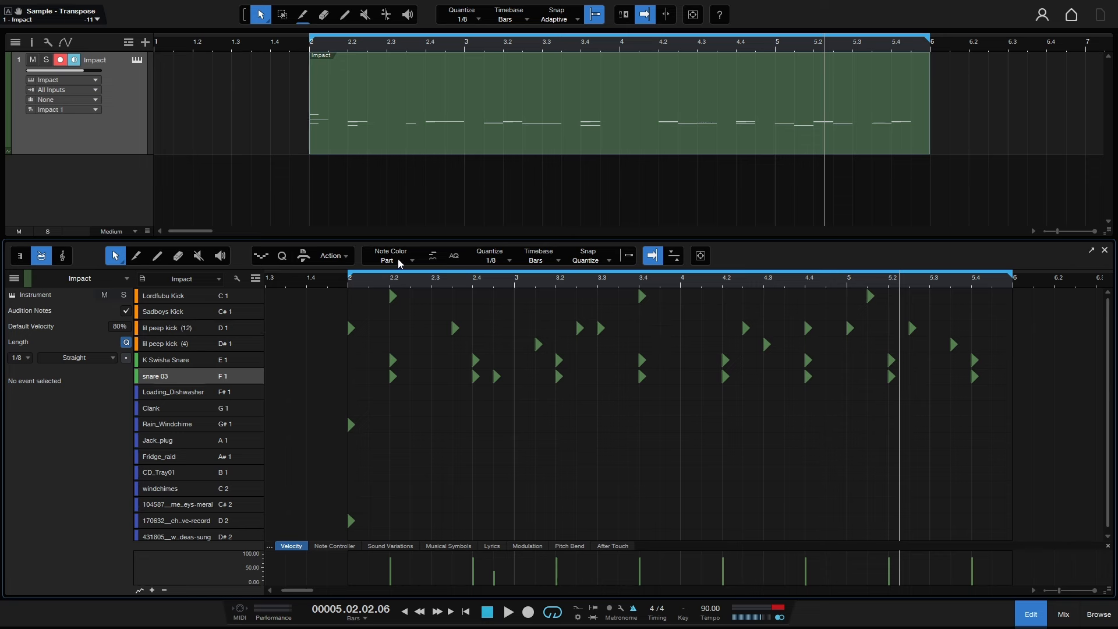
{"action": "left_click", "coordinate": [344, 257]}
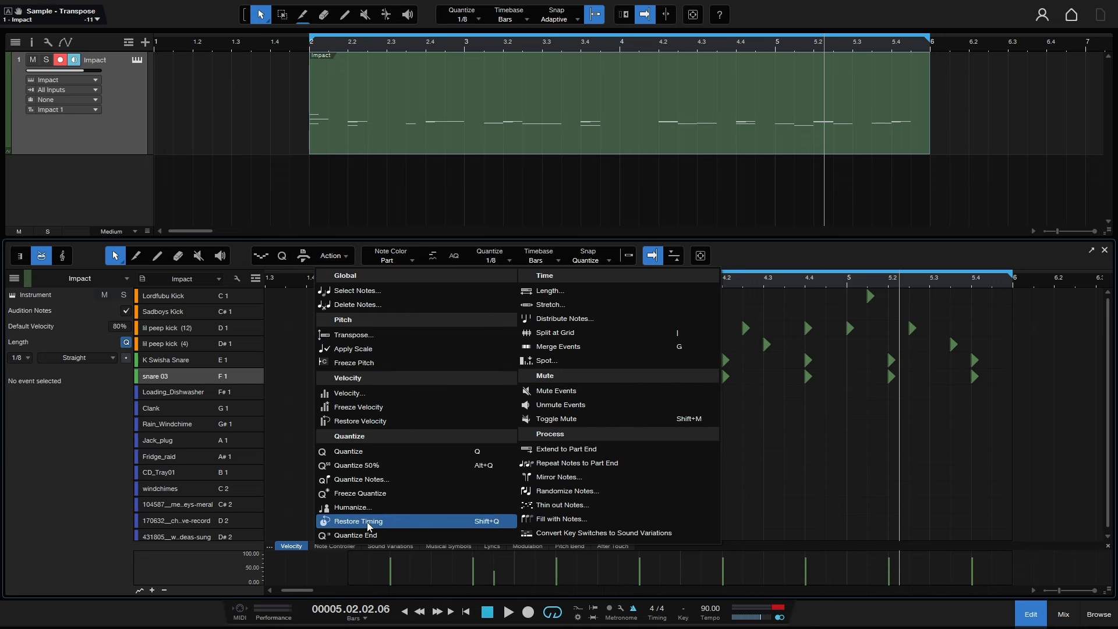
{"action": "left_click", "coordinate": [358, 508]}
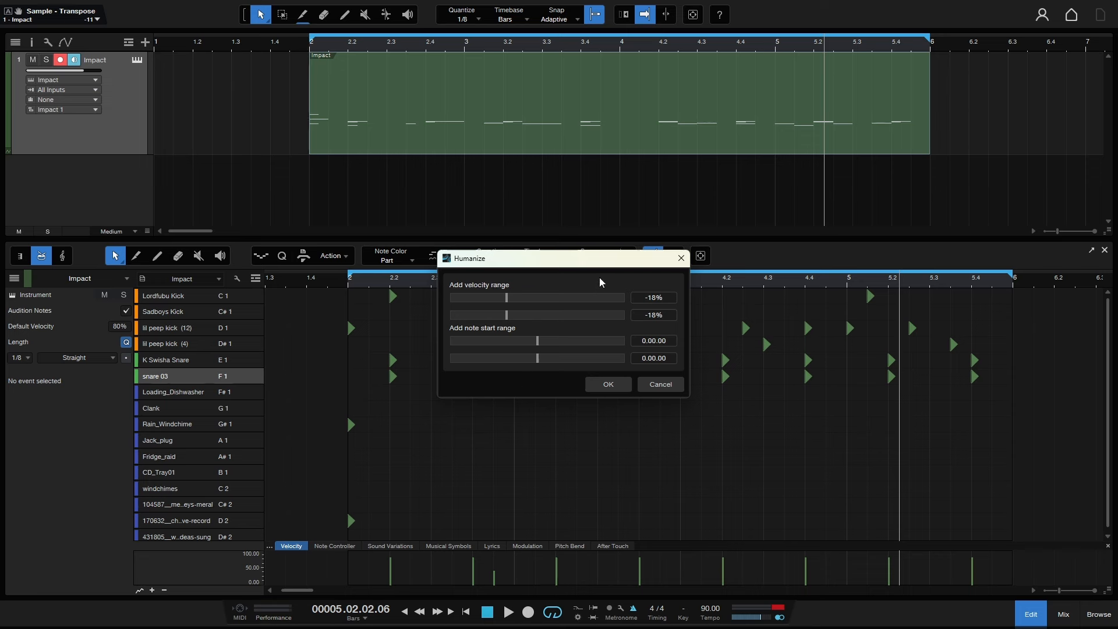
{"action": "left_click_drag", "start_coordinate": [585, 260], "coordinate": [652, 73]}
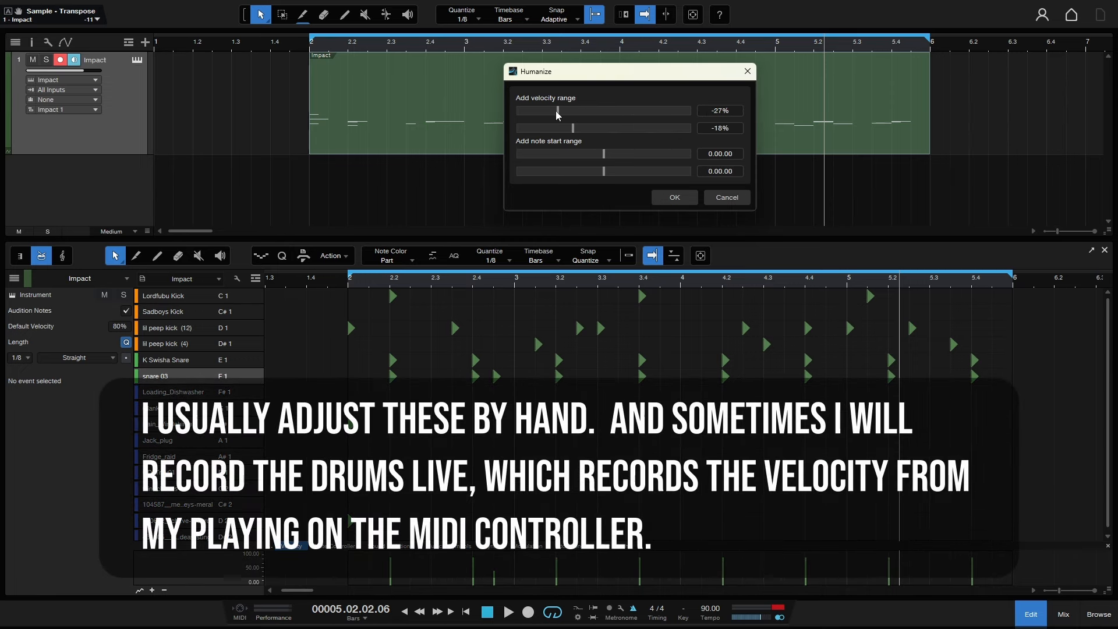
{"action": "left_click_drag", "start_coordinate": [557, 113], "coordinate": [552, 115]}
{"action": "left_click", "coordinate": [675, 198]}
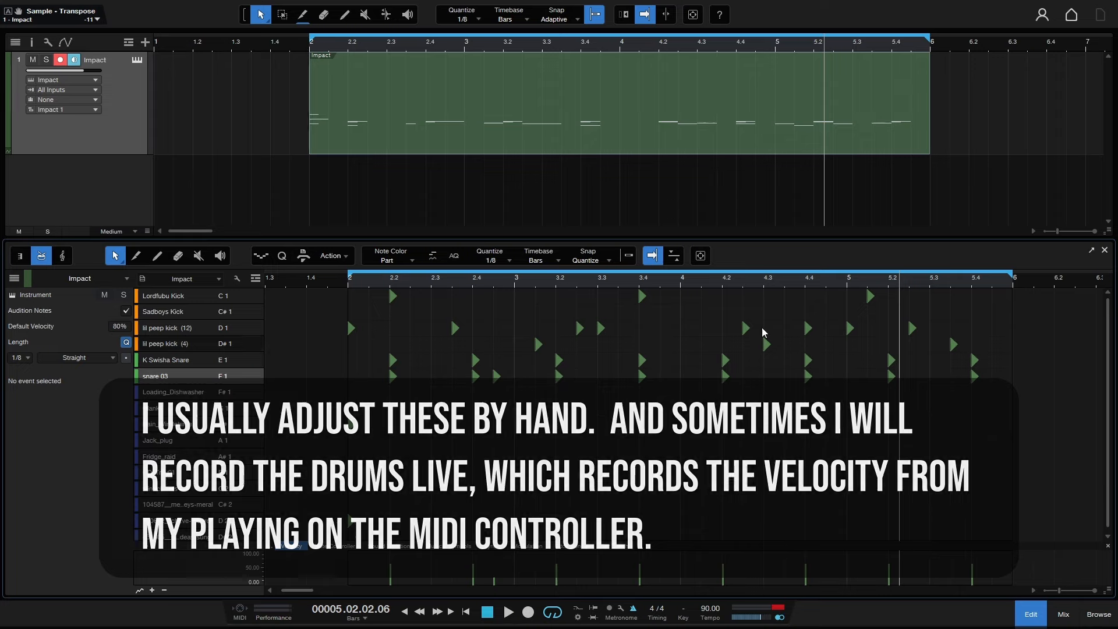
Humanize all notes with a note start range of -0.00.18 to 0.00.18 and velocity limits of -18%, and play the loop from just before bar 2
{"action": "left_click_drag", "start_coordinate": [548, 286], "coordinate": [768, 301]}
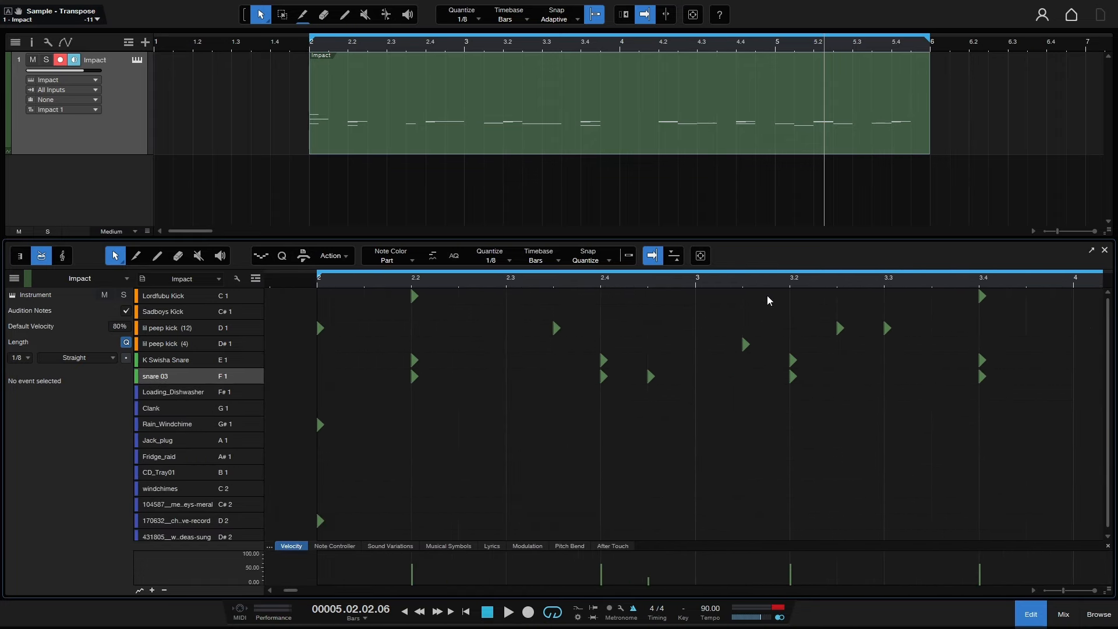
{"action": "left_click_drag", "start_coordinate": [427, 282], "coordinate": [391, 264]}
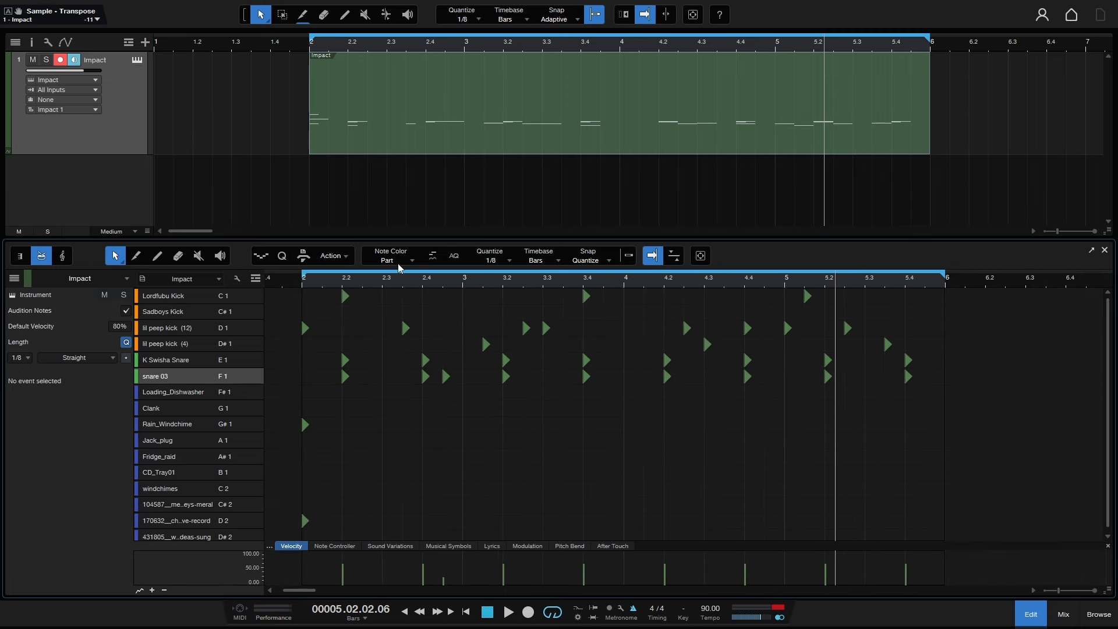
{"action": "left_click", "coordinate": [347, 260]}
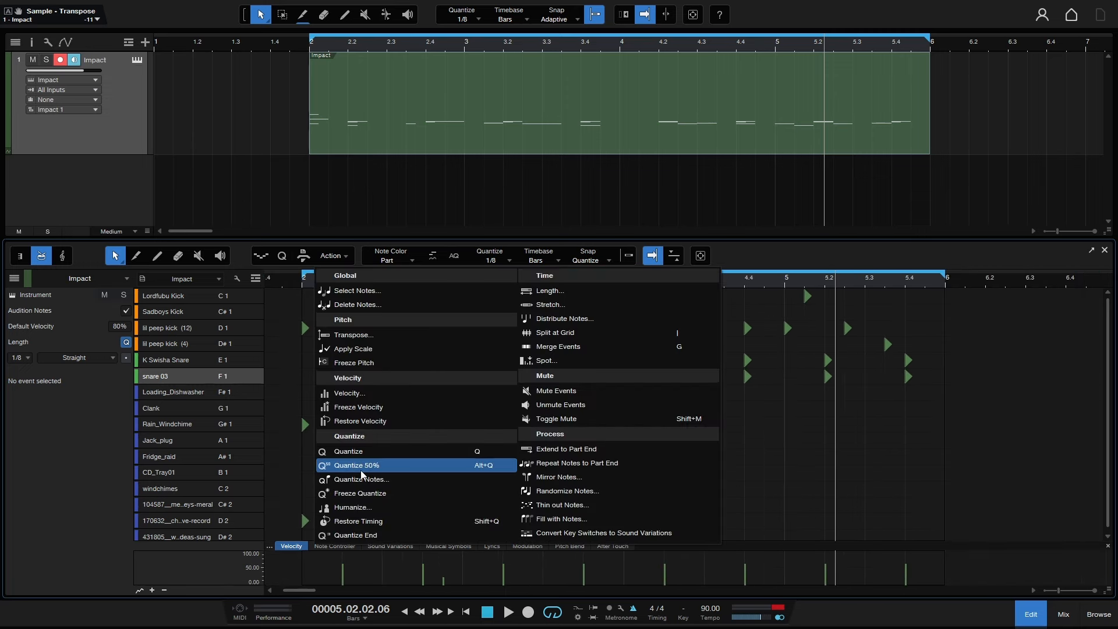
{"action": "left_click", "coordinate": [353, 508]}
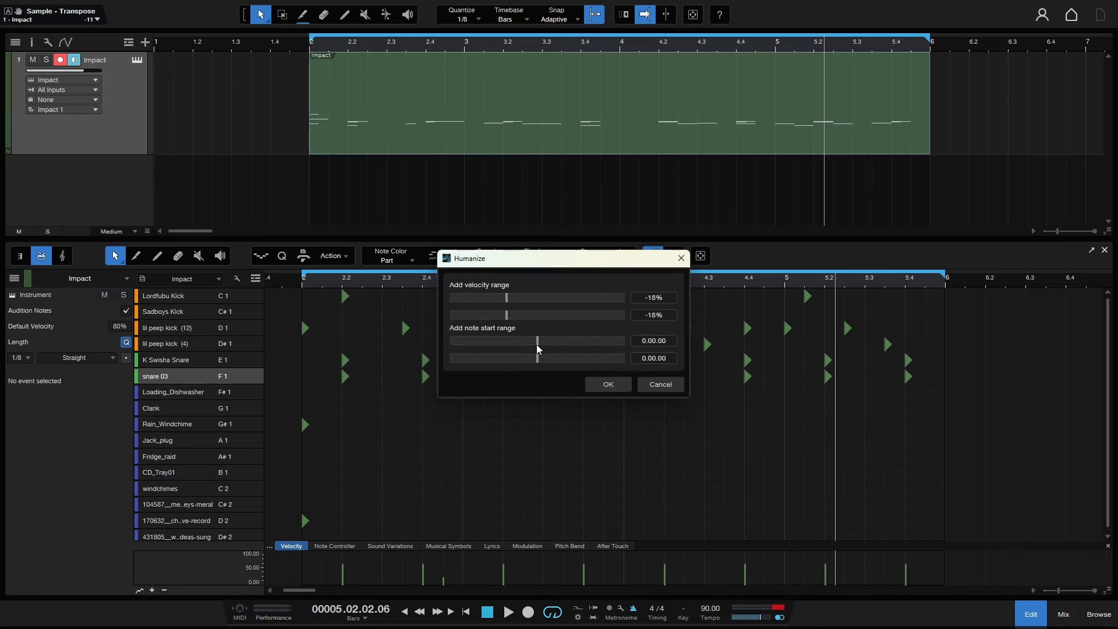
{"action": "left_click_drag", "start_coordinate": [536, 343], "coordinate": [567, 355]}
{"action": "left_click_drag", "start_coordinate": [580, 257], "coordinate": [619, 77]}
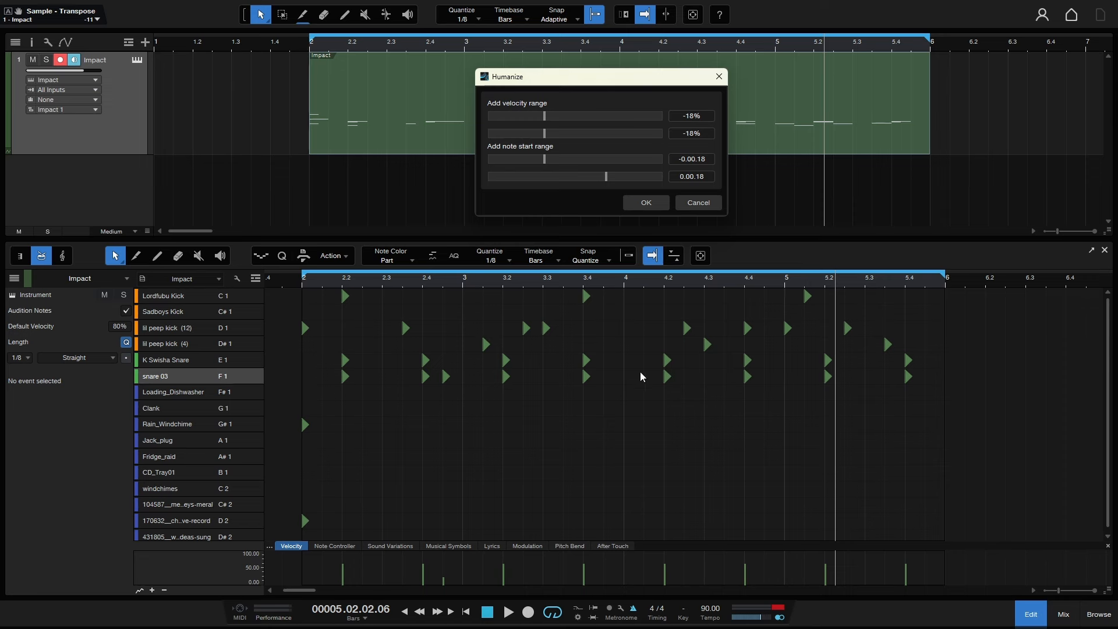
{"action": "left_click", "coordinate": [642, 208]}
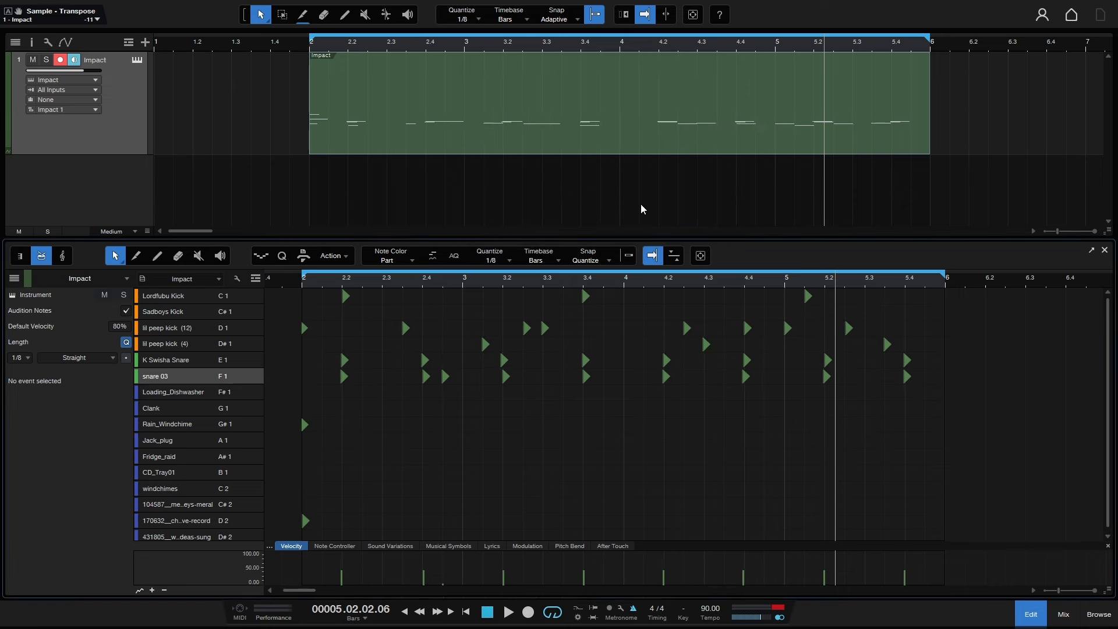
{"action": "left_click", "coordinate": [295, 289]}
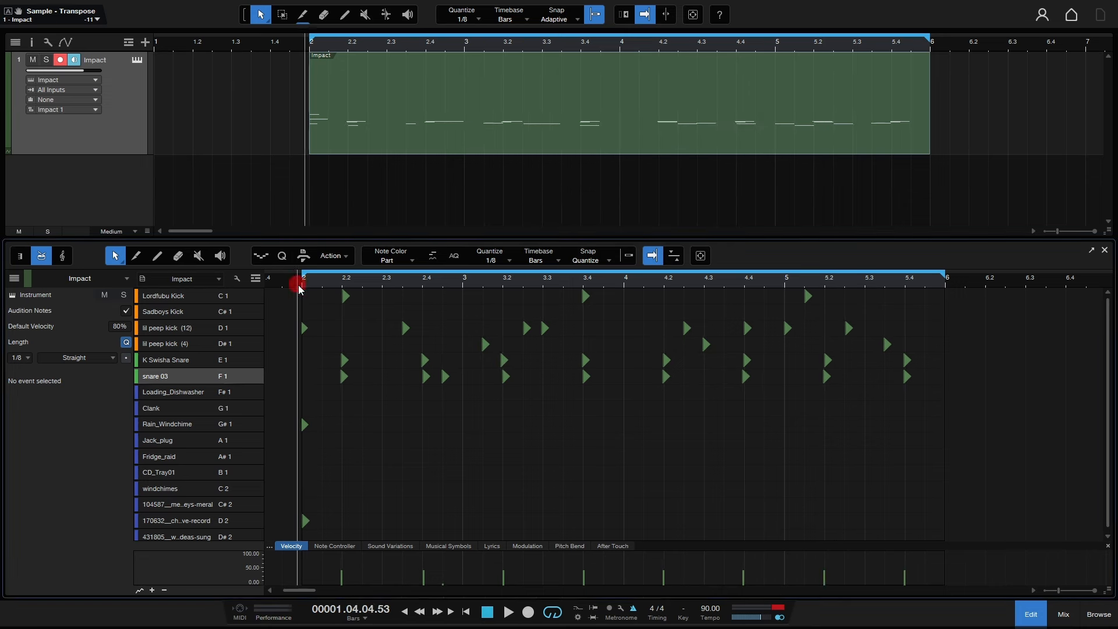
{"action": "key", "text": "space"}
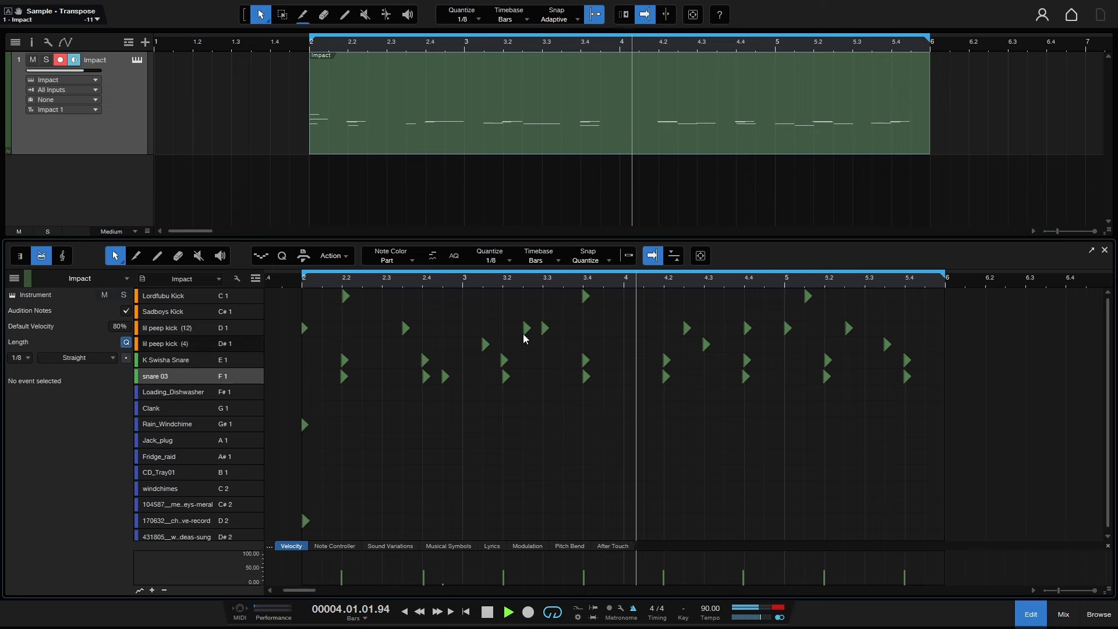
Move the lil peep kick (12) hit near beat 3 of bar 3 to 3.3.3
{"action": "left_click_drag", "start_coordinate": [543, 330], "coordinate": [565, 328]}
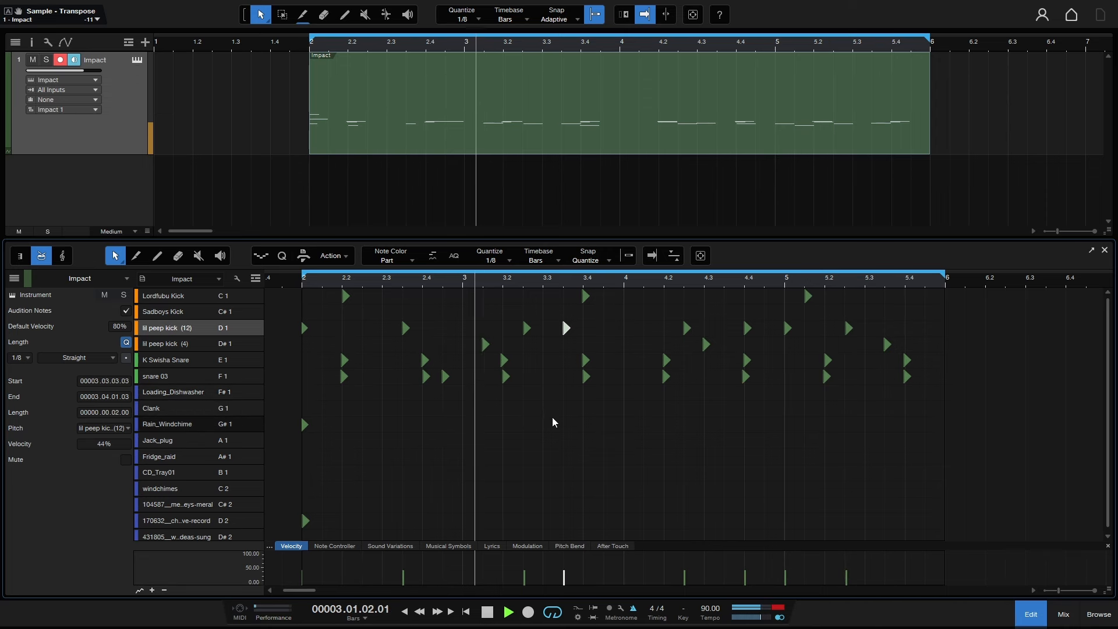
{"action": "left_click", "coordinate": [505, 361]}
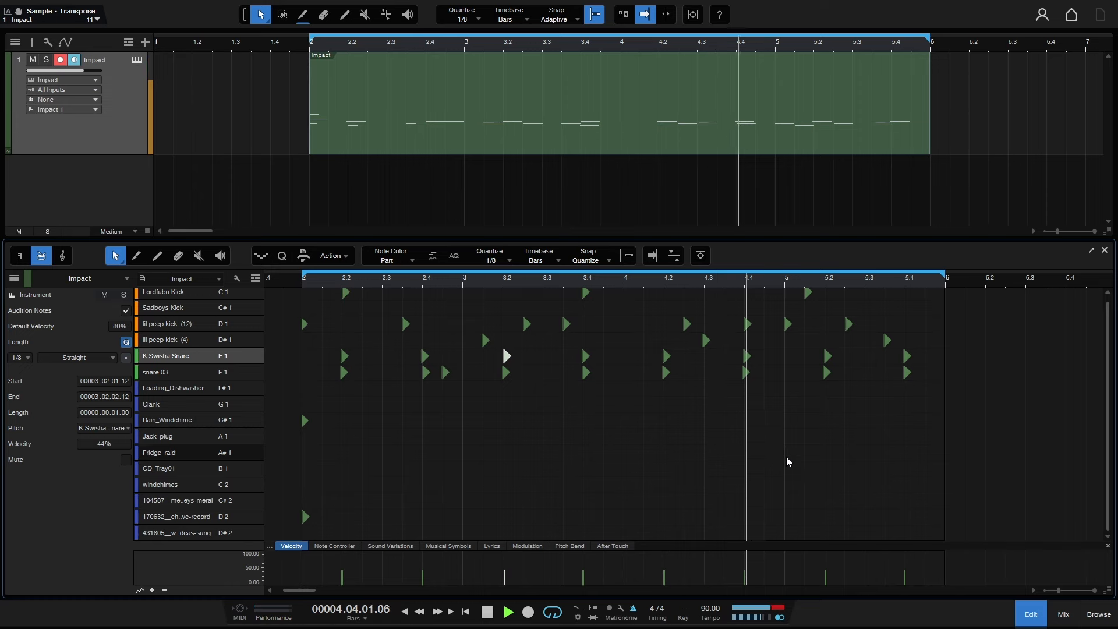
{"action": "left_click", "coordinate": [780, 608]}
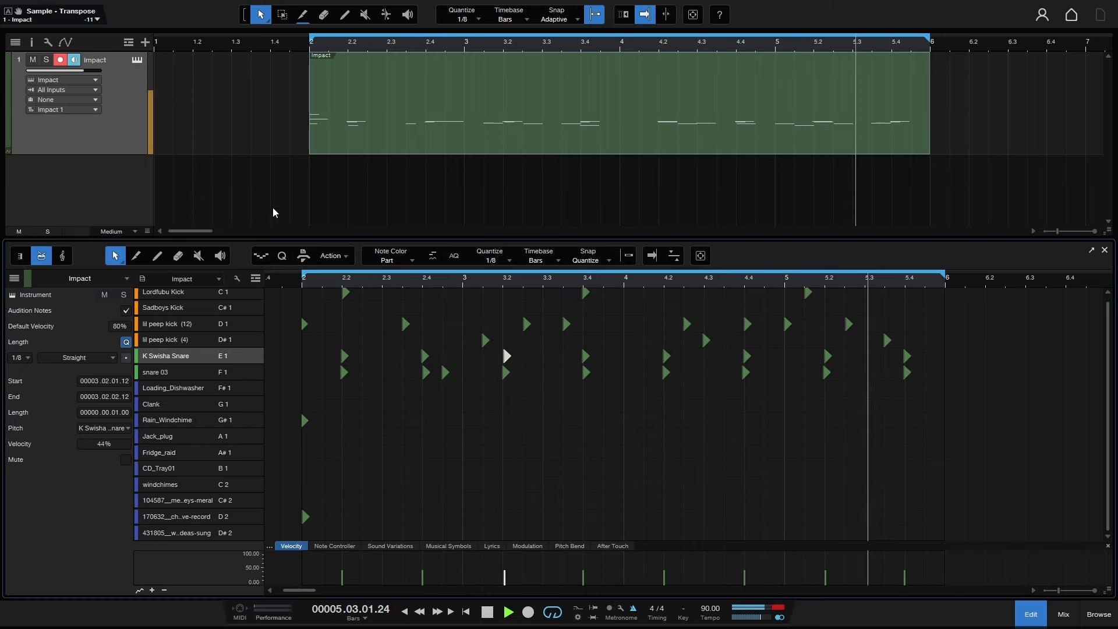
Open the Impact instrument, normalize the Lordfubu Kick sample and select the Sadboys Kick pad
{"action": "left_click", "coordinate": [136, 59]}
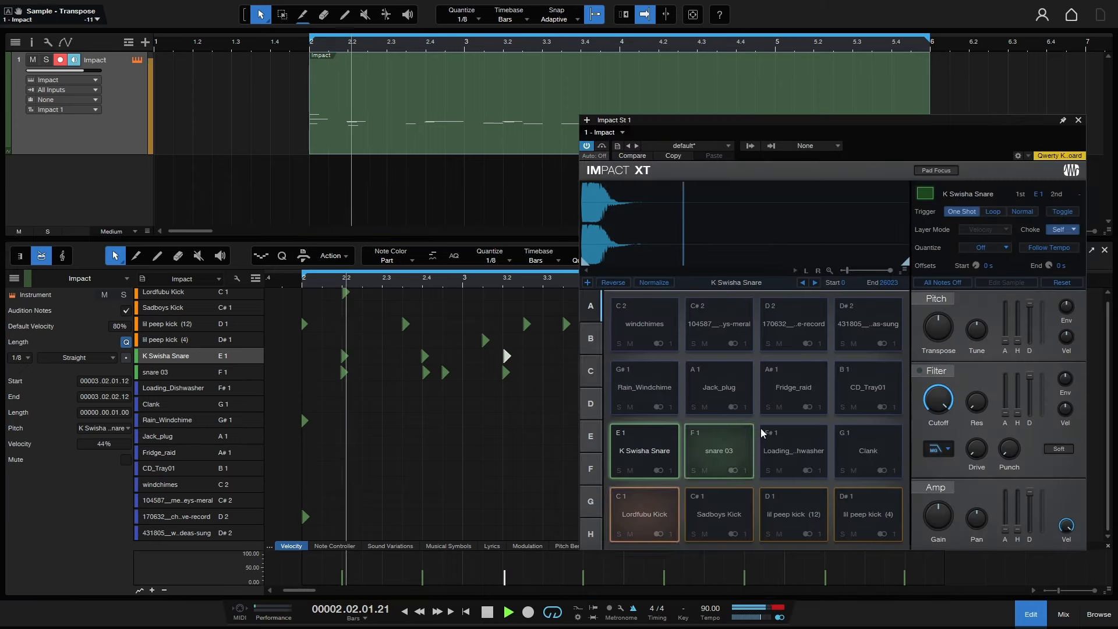
{"action": "left_click", "coordinate": [635, 539]}
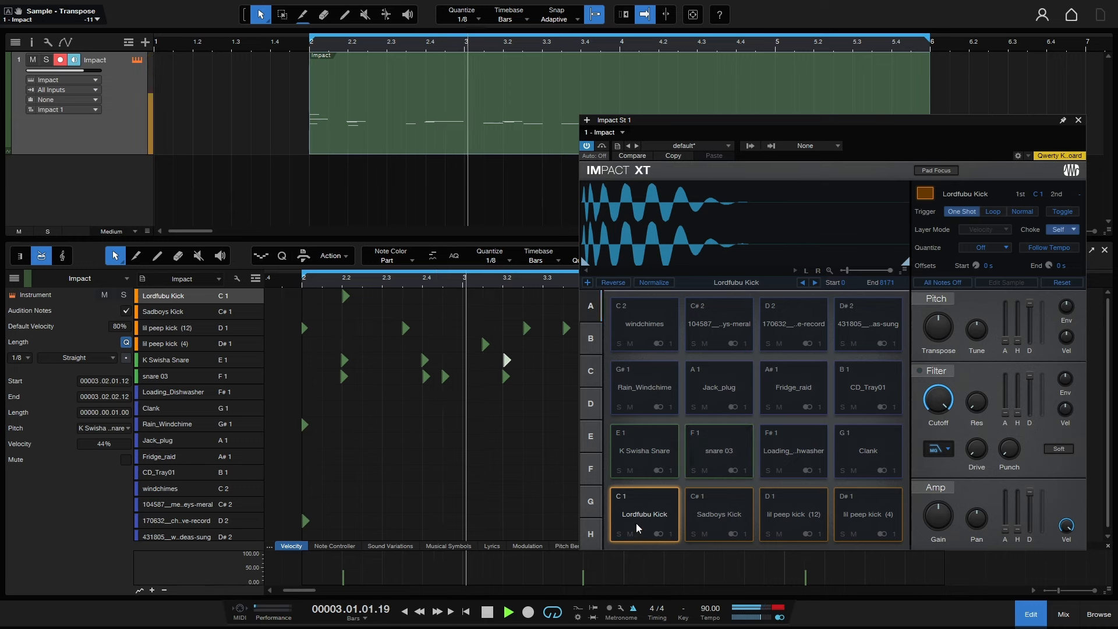
{"action": "left_click", "coordinate": [653, 284]}
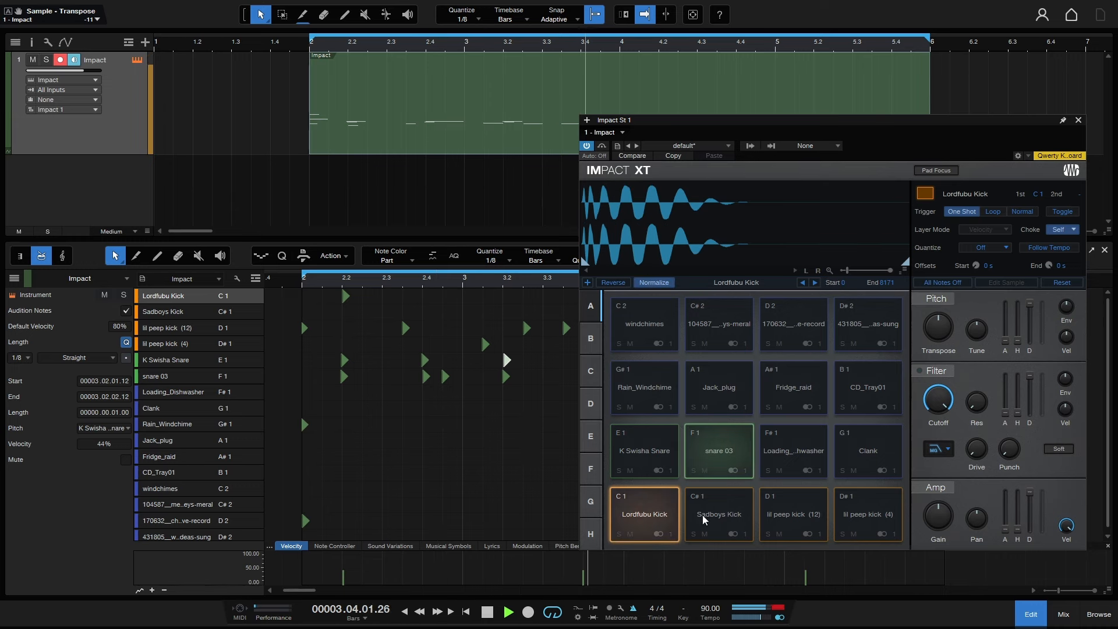
{"action": "left_click", "coordinate": [718, 527]}
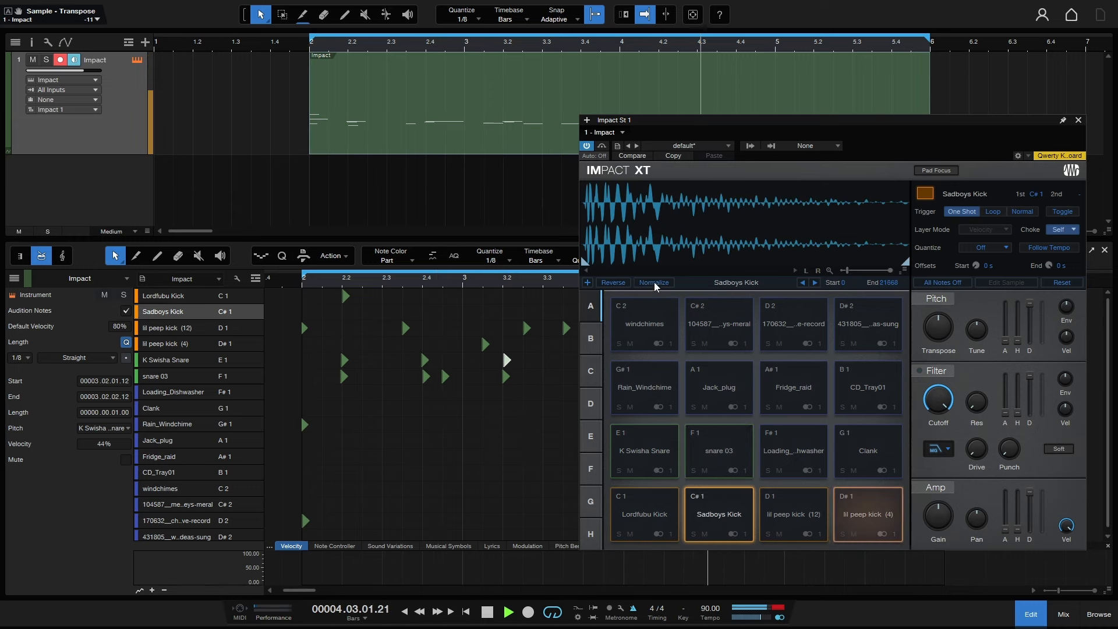
Try normalizing the lil peep kick (4) and lil peep kick (12) samples
{"action": "left_click", "coordinate": [870, 536]}
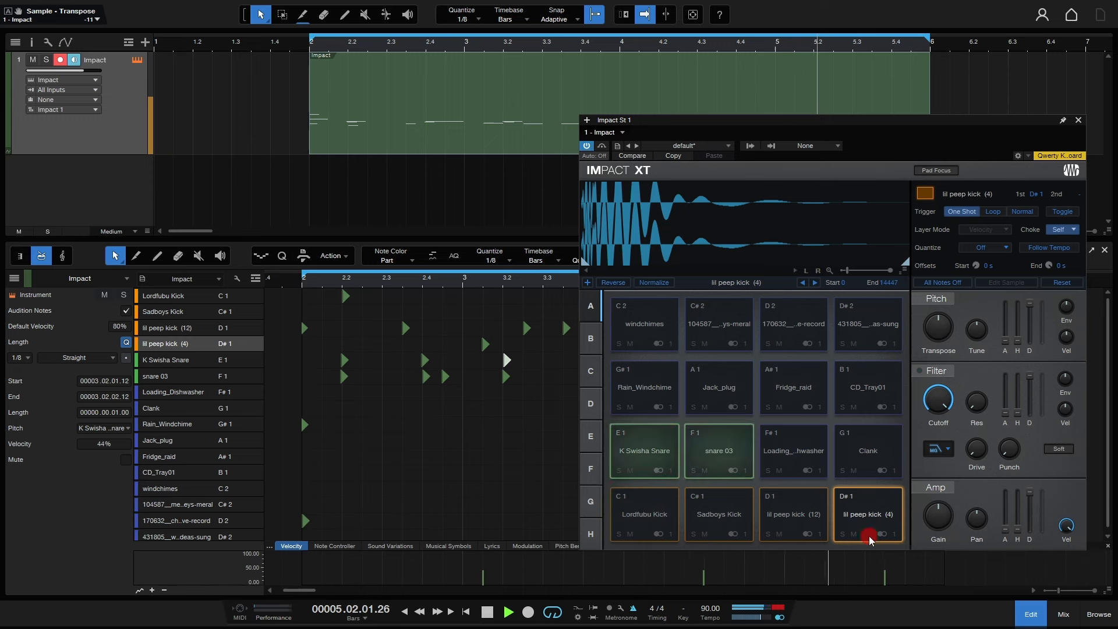
{"action": "left_click", "coordinate": [655, 282]}
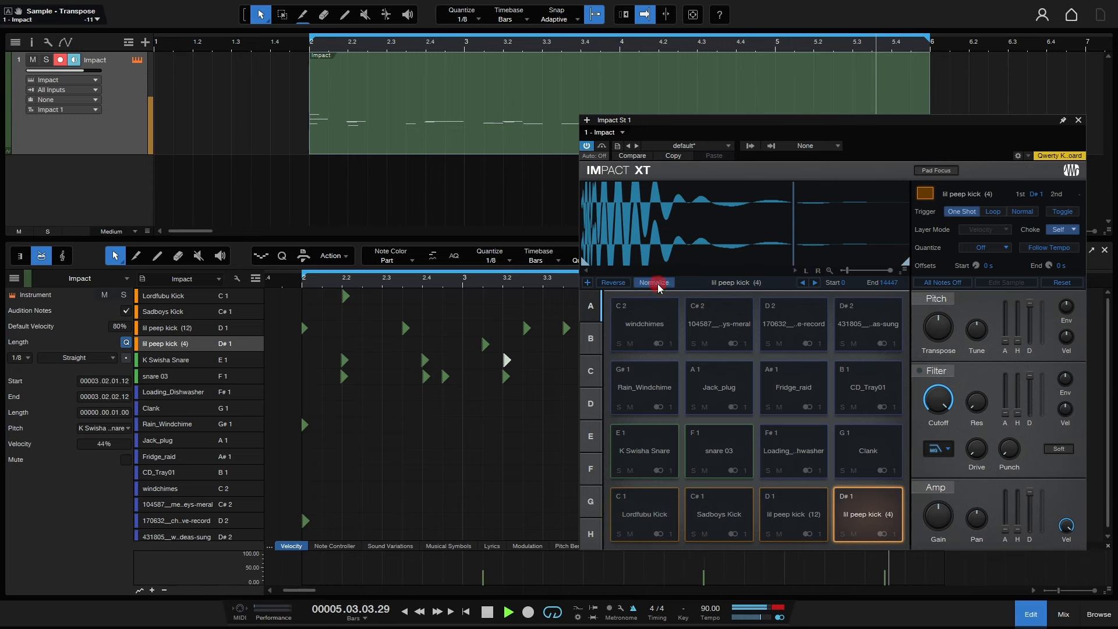
{"action": "left_click", "coordinate": [795, 530]}
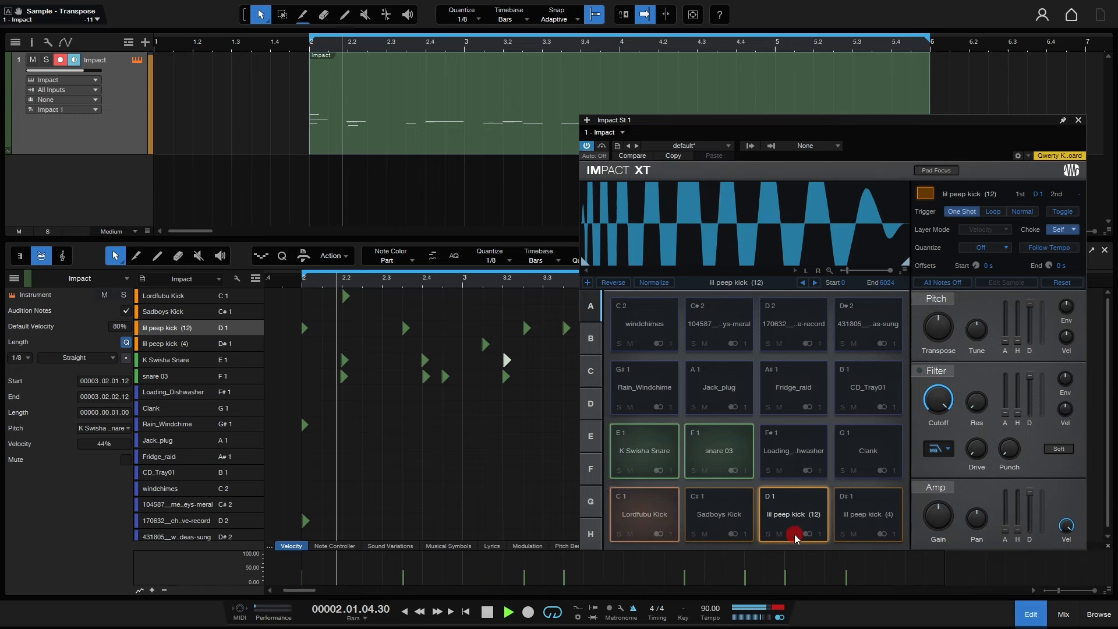
{"action": "left_click", "coordinate": [659, 285]}
{"action": "left_click", "coordinate": [659, 285]}
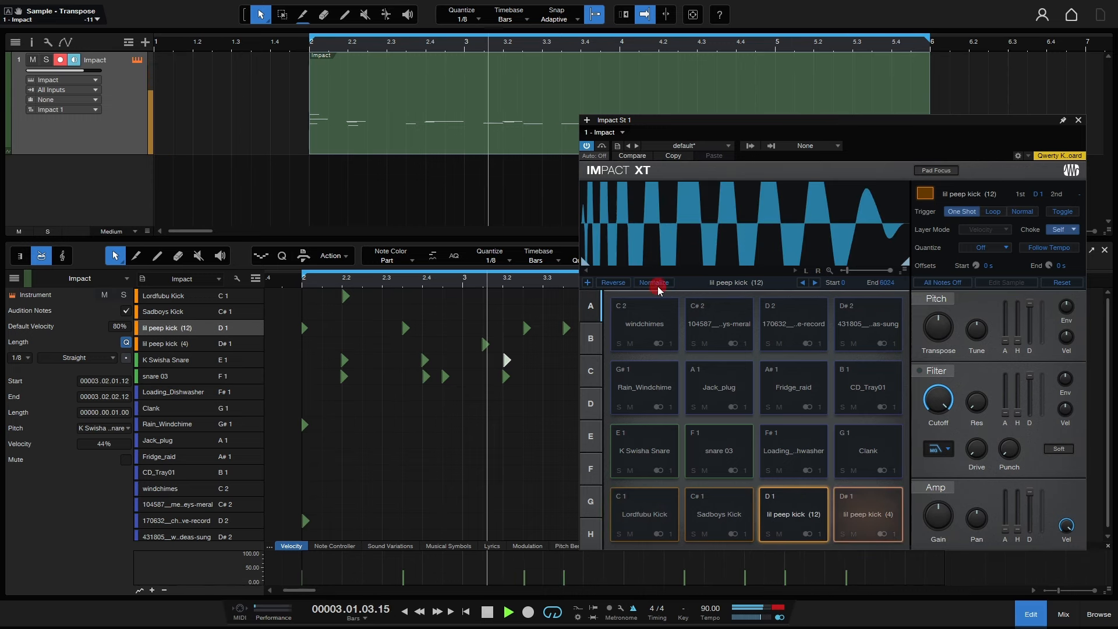
{"action": "left_click", "coordinate": [869, 533]}
{"action": "left_click", "coordinate": [653, 283]}
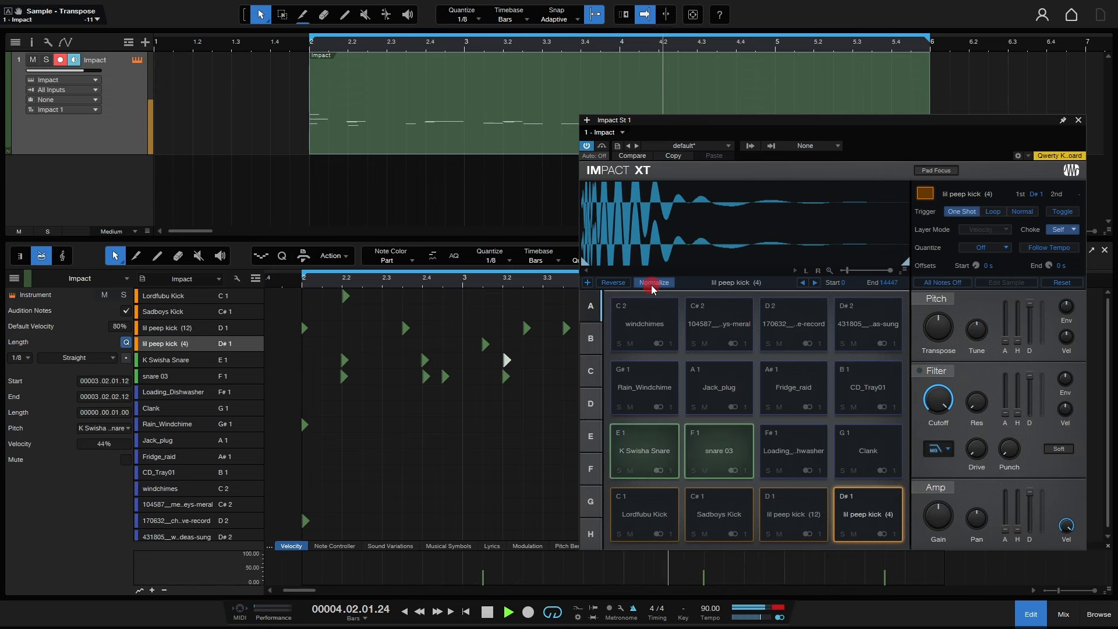
{"action": "left_click", "coordinate": [654, 284]}
{"action": "left_click", "coordinate": [653, 284]}
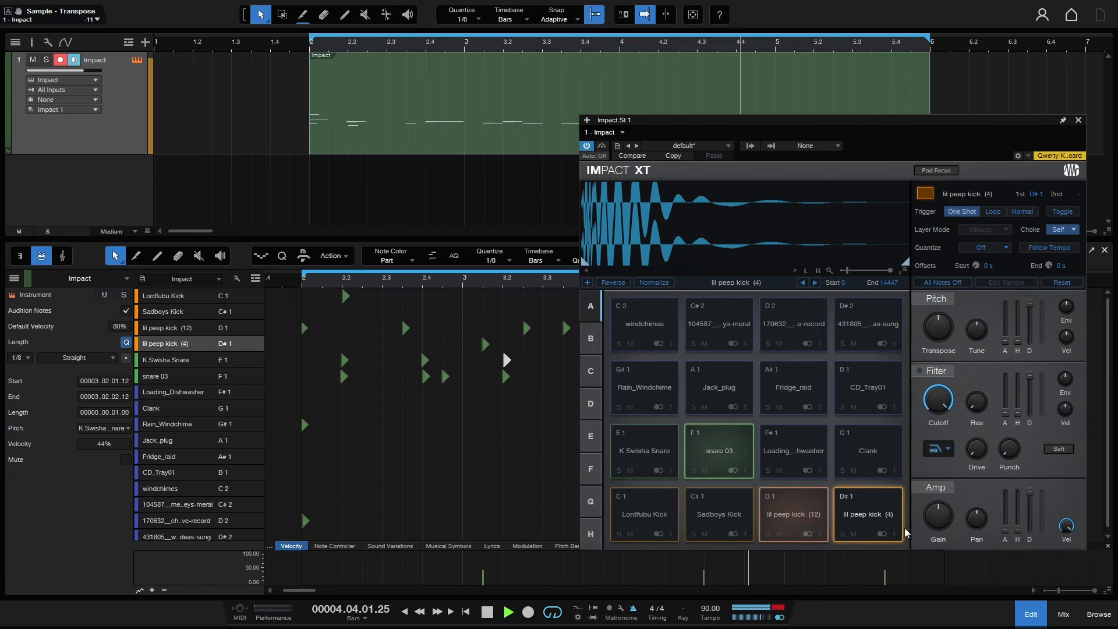
Keep the Lordfubu Kick pad on output Stereo 1 and route the K Swisha Snare and snare 03 pads to Stereo 2
{"action": "left_click", "coordinate": [671, 534]}
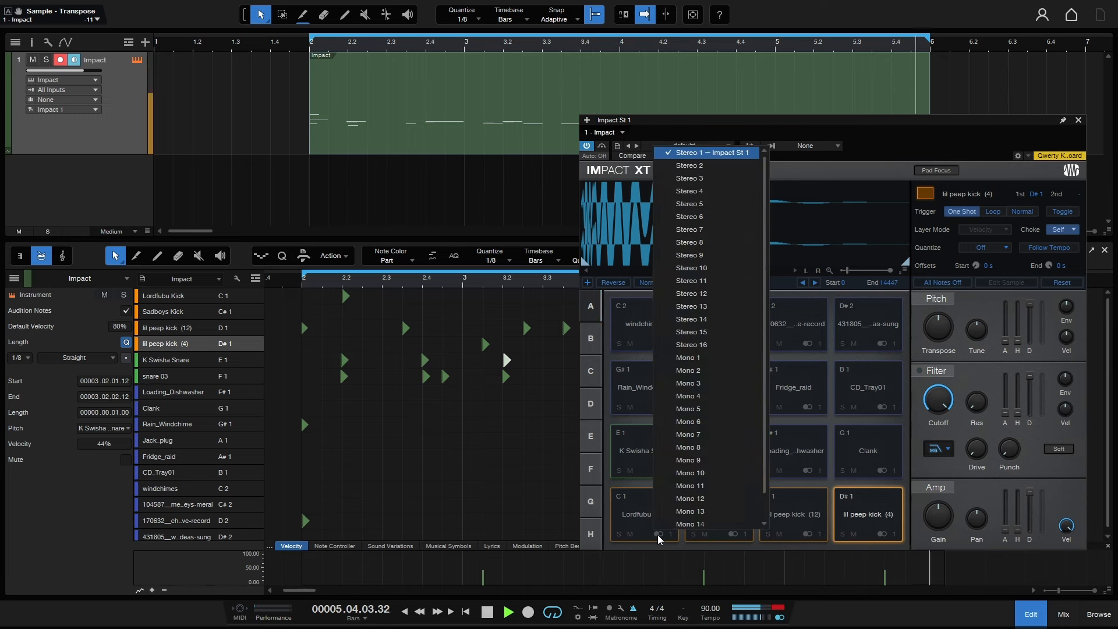
{"action": "left_click", "coordinate": [710, 157]}
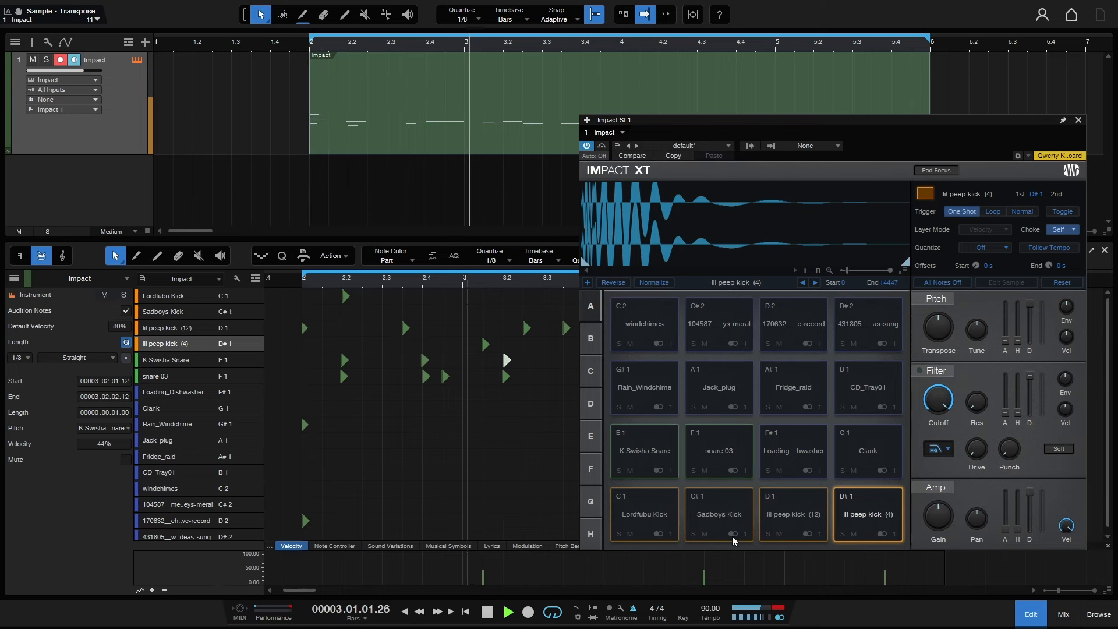
{"action": "left_click", "coordinate": [648, 475]}
{"action": "left_click", "coordinate": [671, 471]}
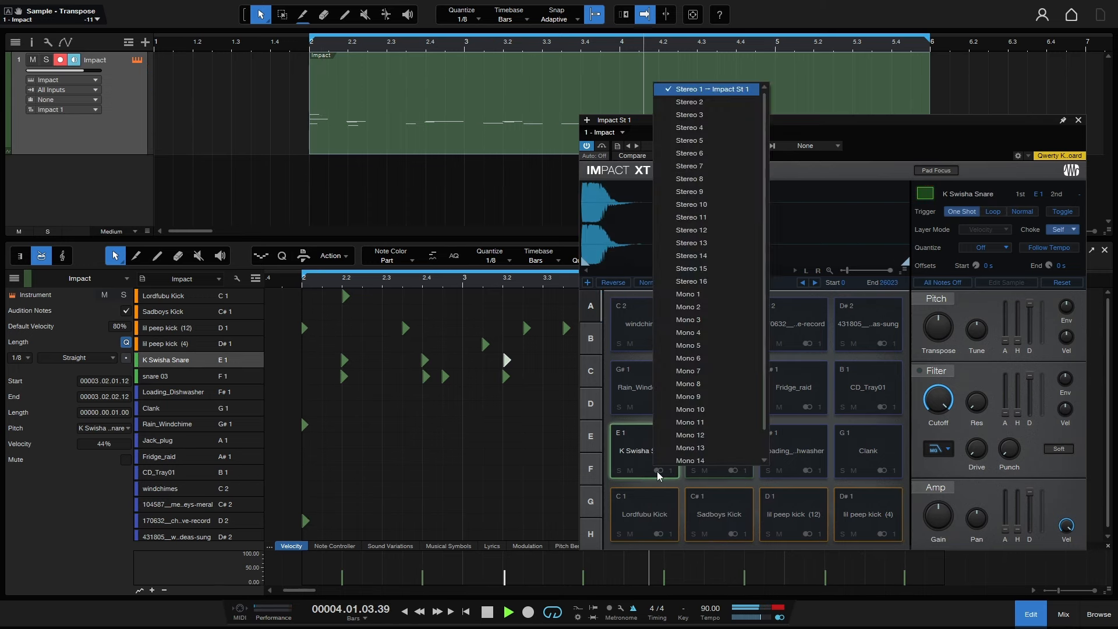
{"action": "left_click", "coordinate": [694, 109]}
{"action": "left_click", "coordinate": [733, 473]}
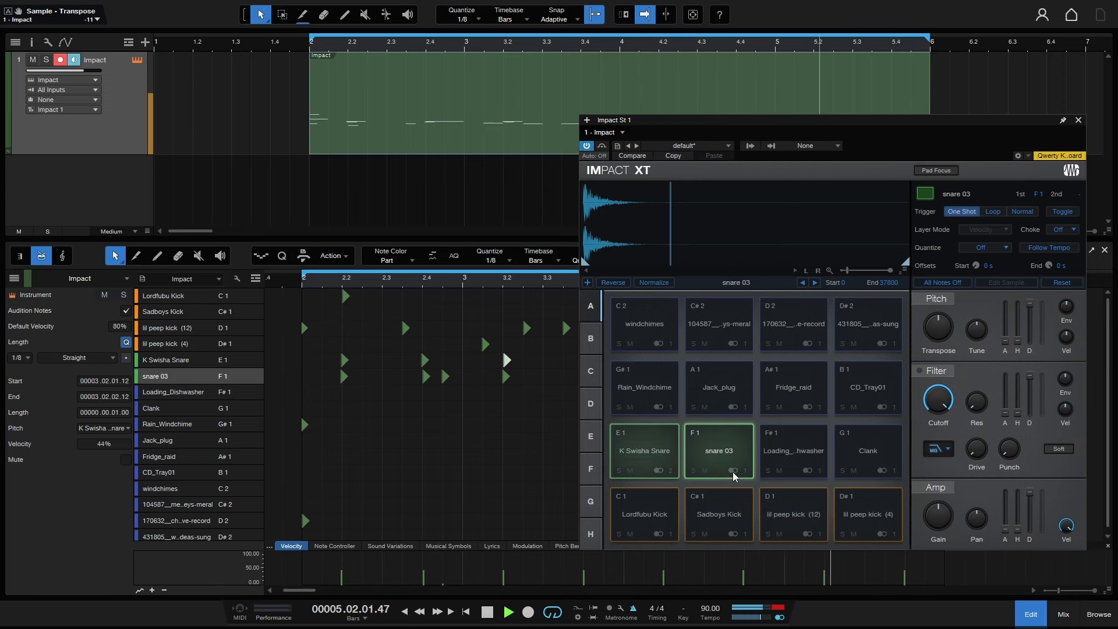
{"action": "left_click", "coordinate": [733, 472]}
{"action": "left_click", "coordinate": [775, 109]}
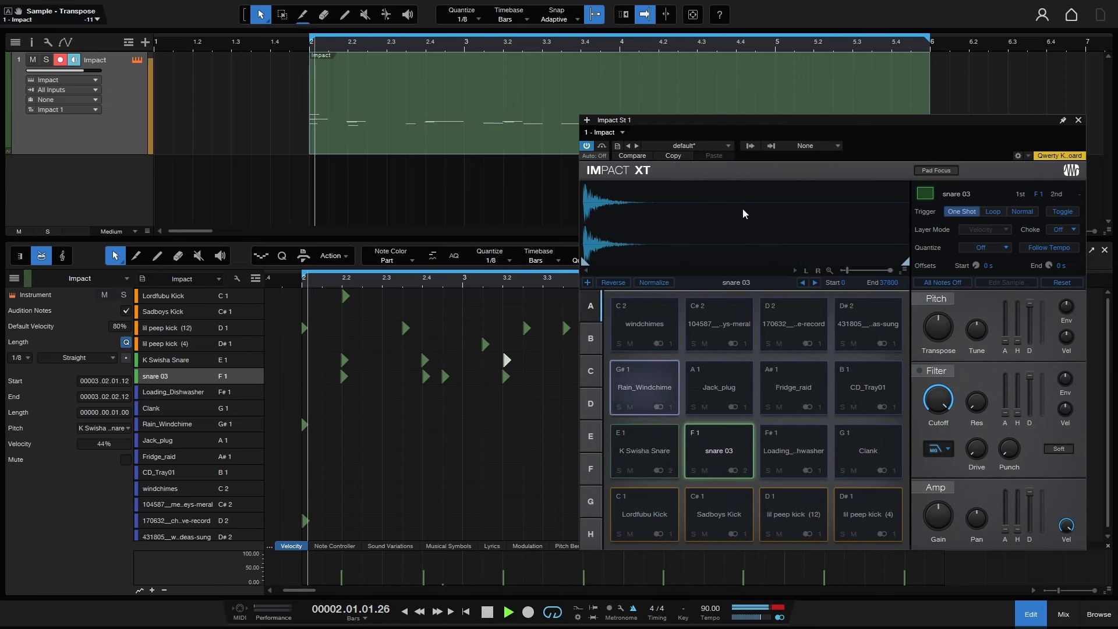
Route the Rain_Windchime pad to output Stereo 3
{"action": "left_click", "coordinate": [646, 405]}
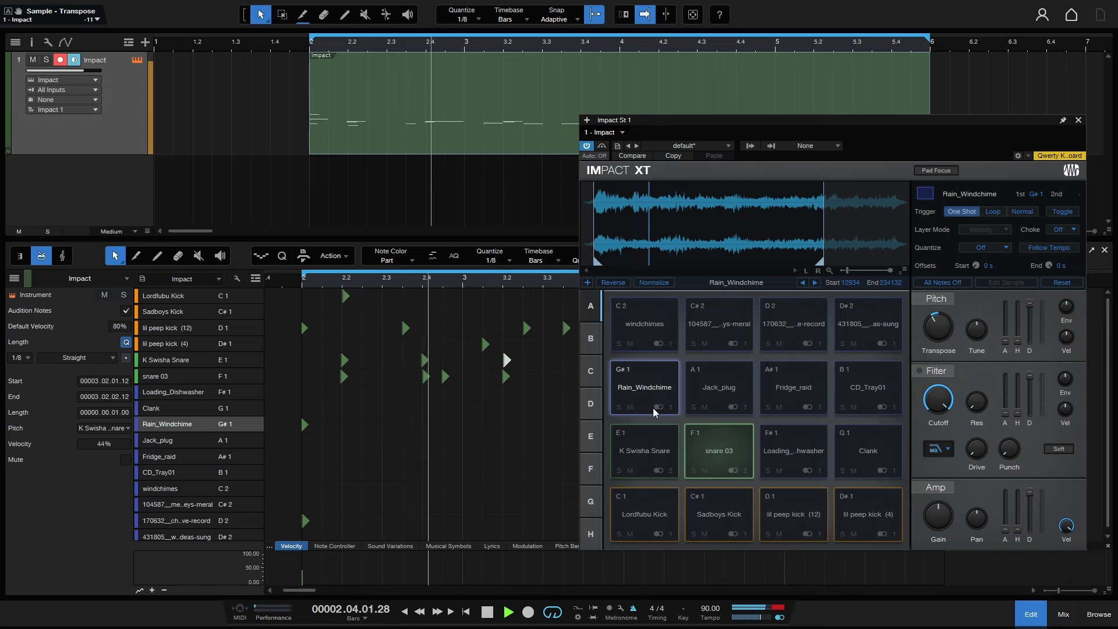
{"action": "left_click", "coordinate": [658, 407]}
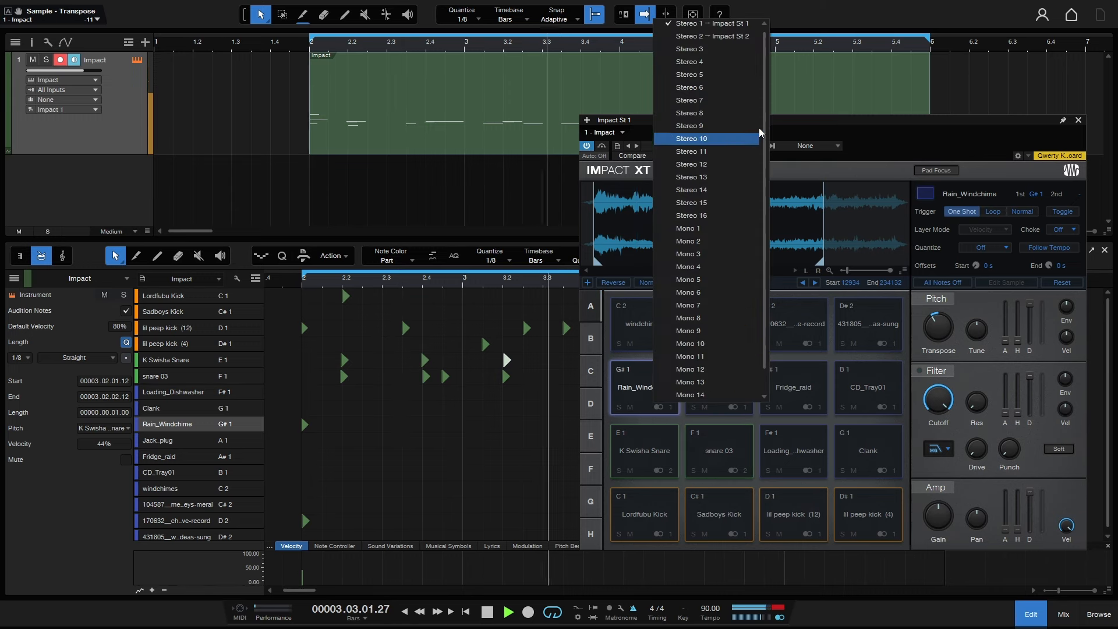
{"action": "left_click", "coordinate": [709, 52]}
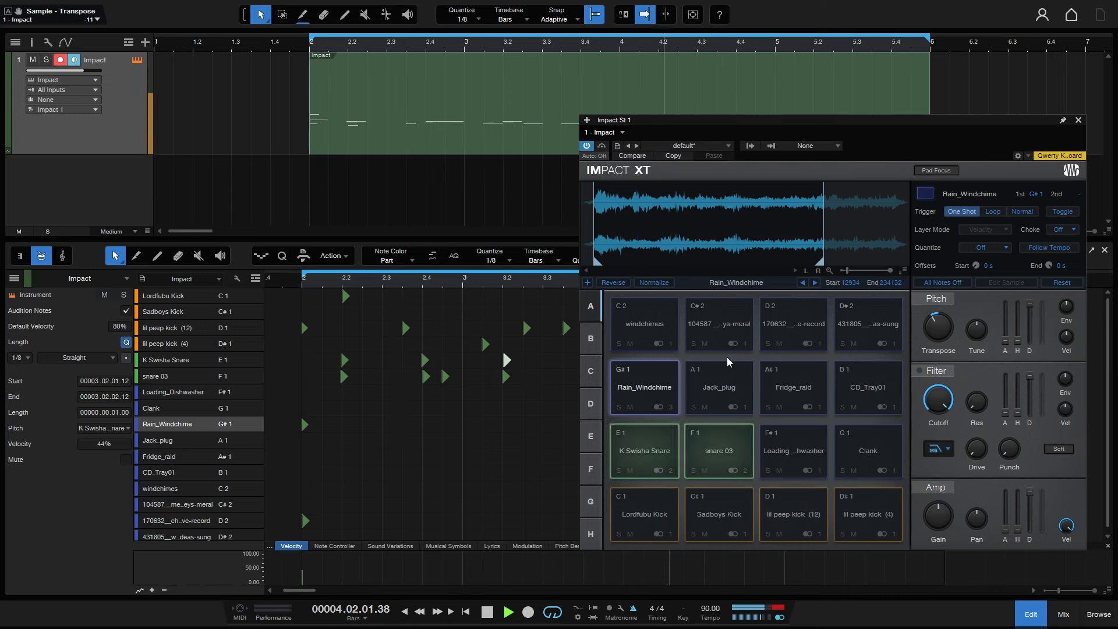
Route the 170632 record pad on D 2 to output Stereo 4 and close the instrument window
{"action": "left_click", "coordinate": [719, 323]}
{"action": "left_click", "coordinate": [791, 327]}
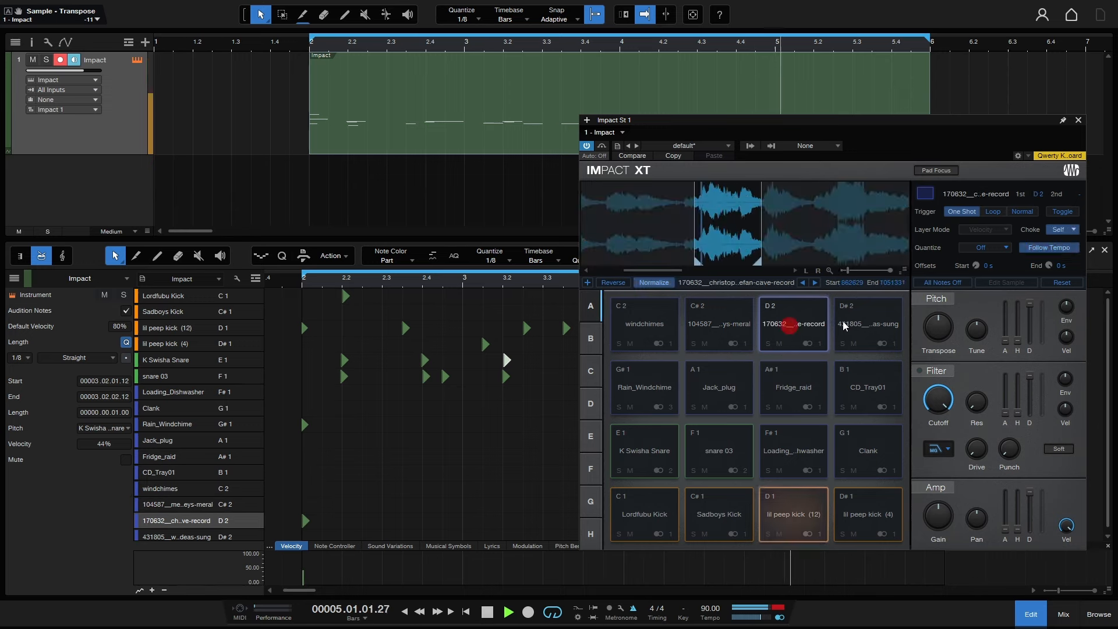
{"action": "left_click", "coordinate": [856, 322]}
{"action": "left_click", "coordinate": [791, 343]}
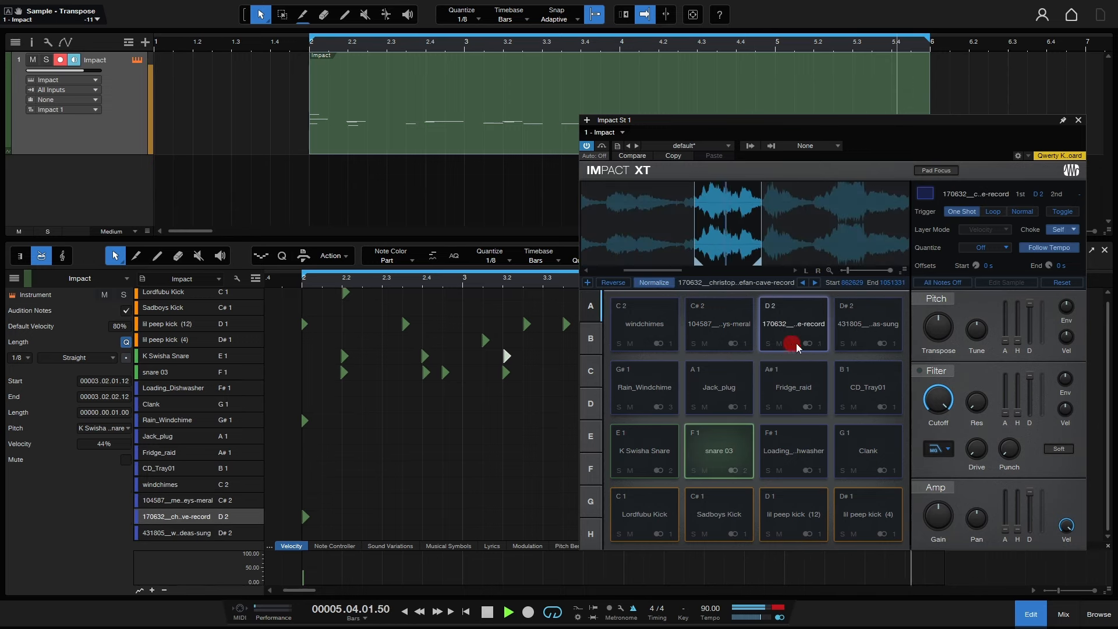
{"action": "left_click", "coordinate": [820, 344]}
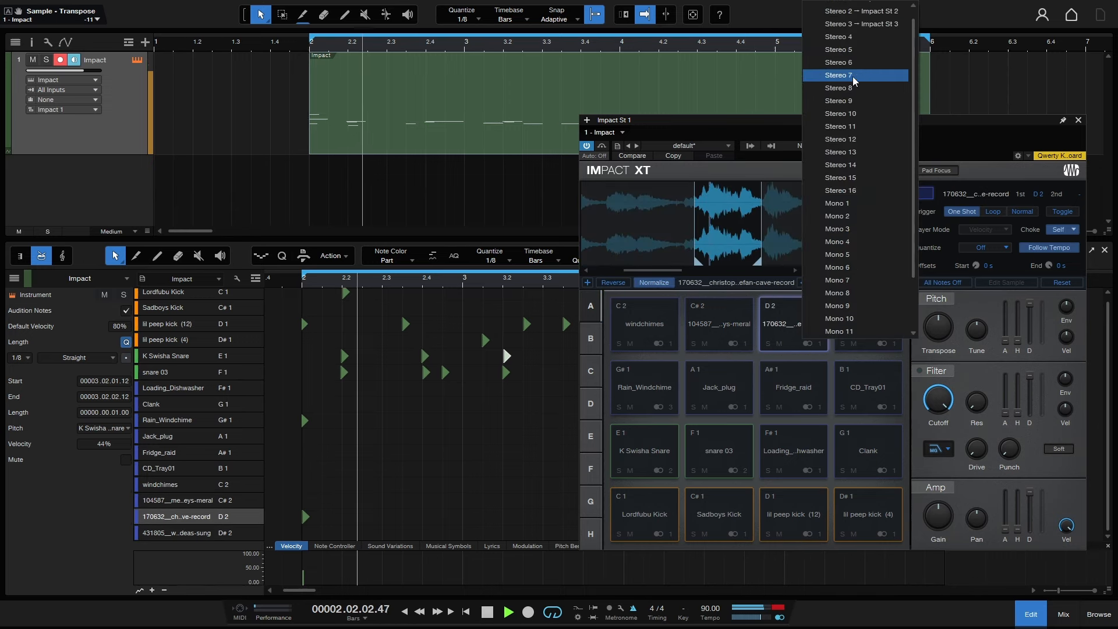
{"action": "left_click", "coordinate": [842, 37]}
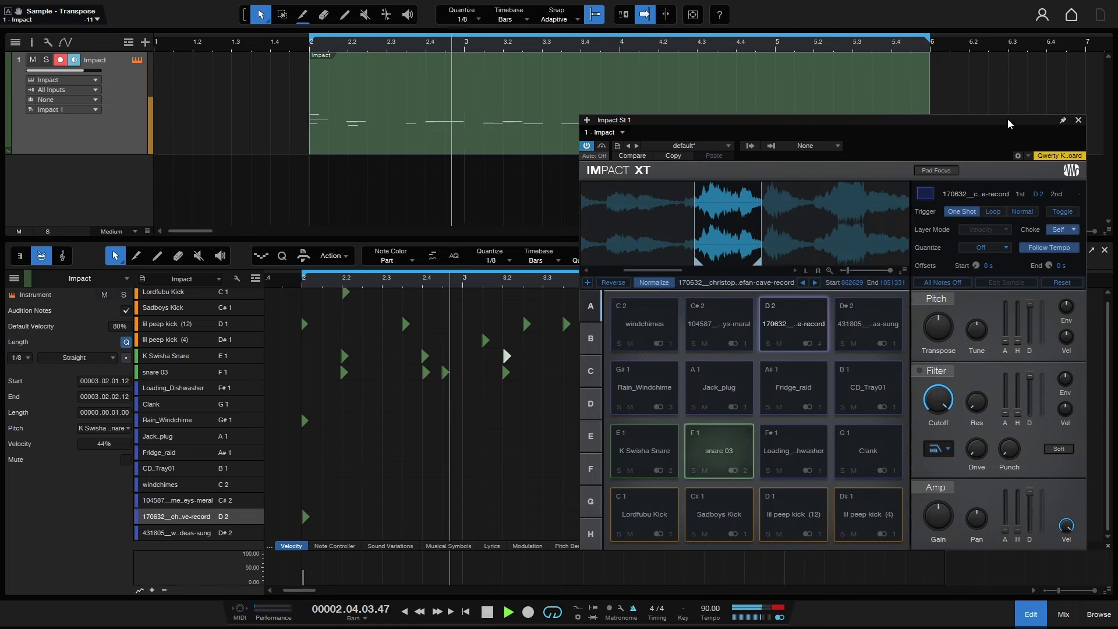
{"action": "left_click", "coordinate": [1079, 123]}
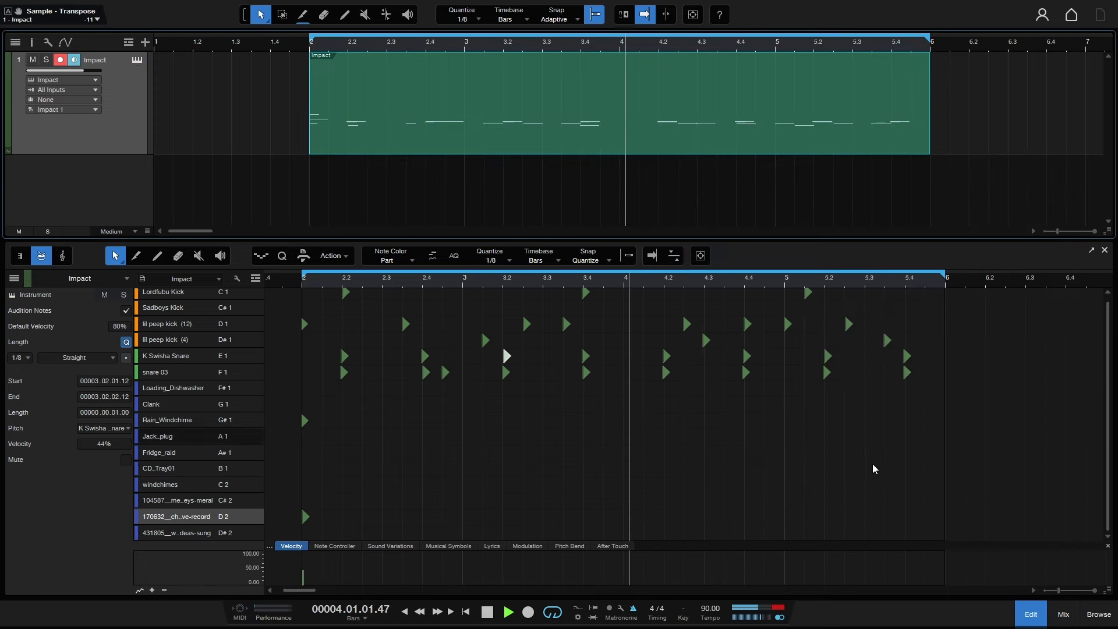
Show the mixer, insert the Surround Delay effect on the Impact St 4 channel and close its window
{"action": "left_click", "coordinate": [1064, 615]}
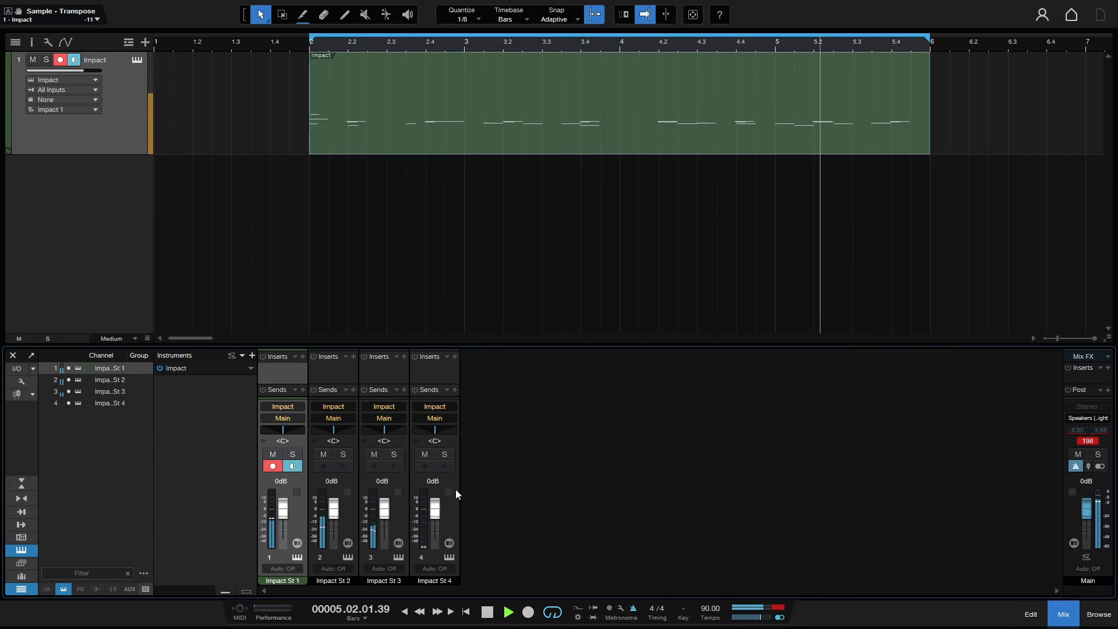
{"action": "left_click", "coordinate": [451, 509]}
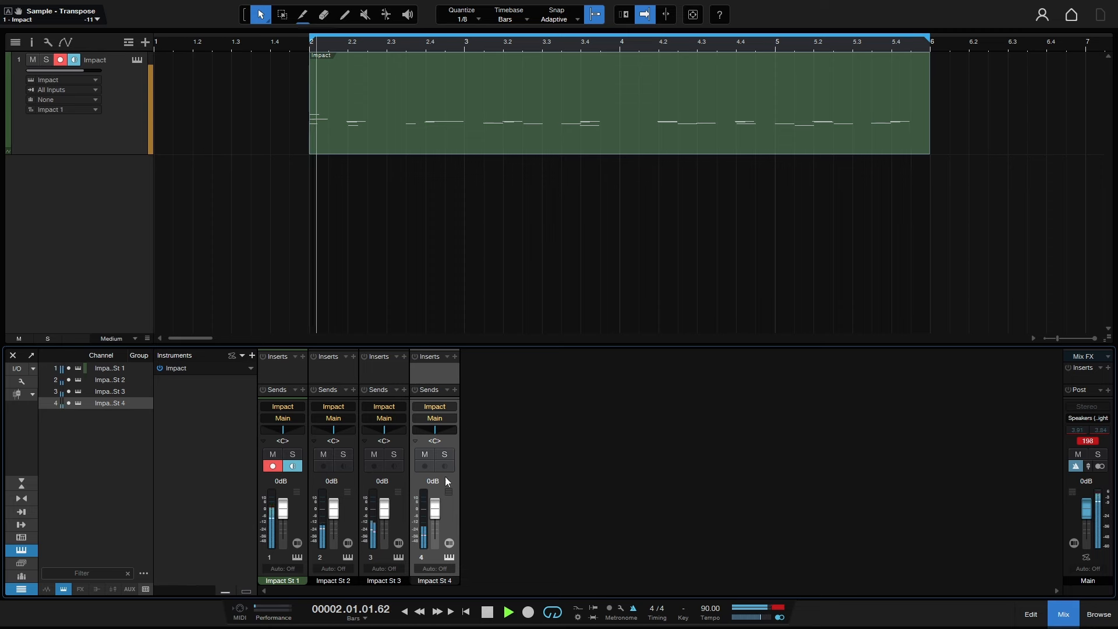
{"action": "left_click", "coordinate": [455, 357]}
{"action": "type", "text": "de"}
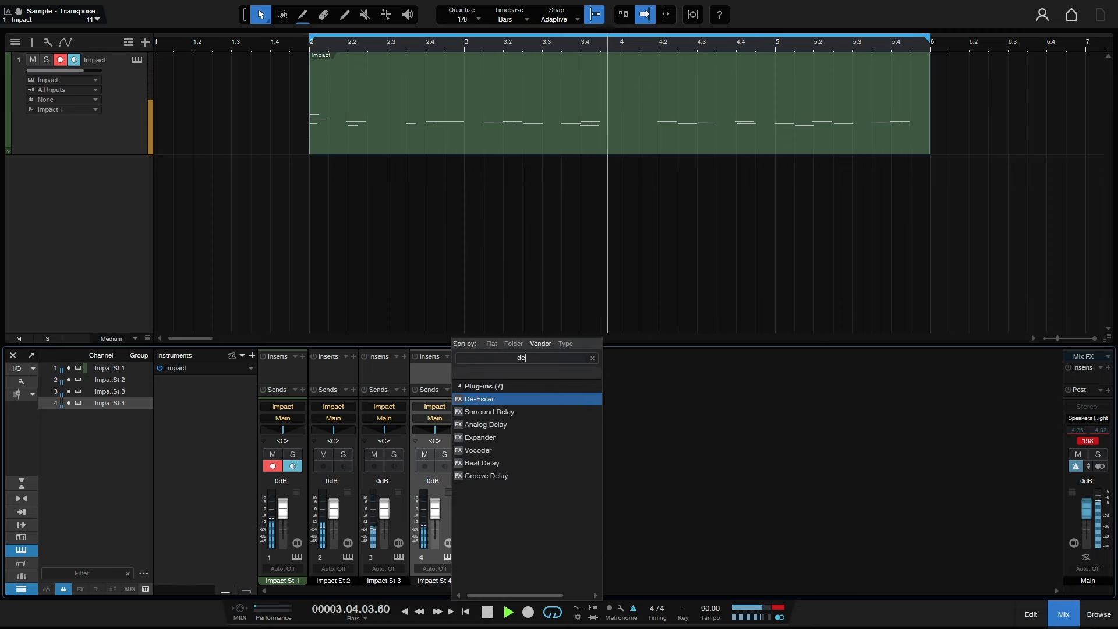
{"action": "key", "text": "Down"}
{"action": "key", "text": "Return"}
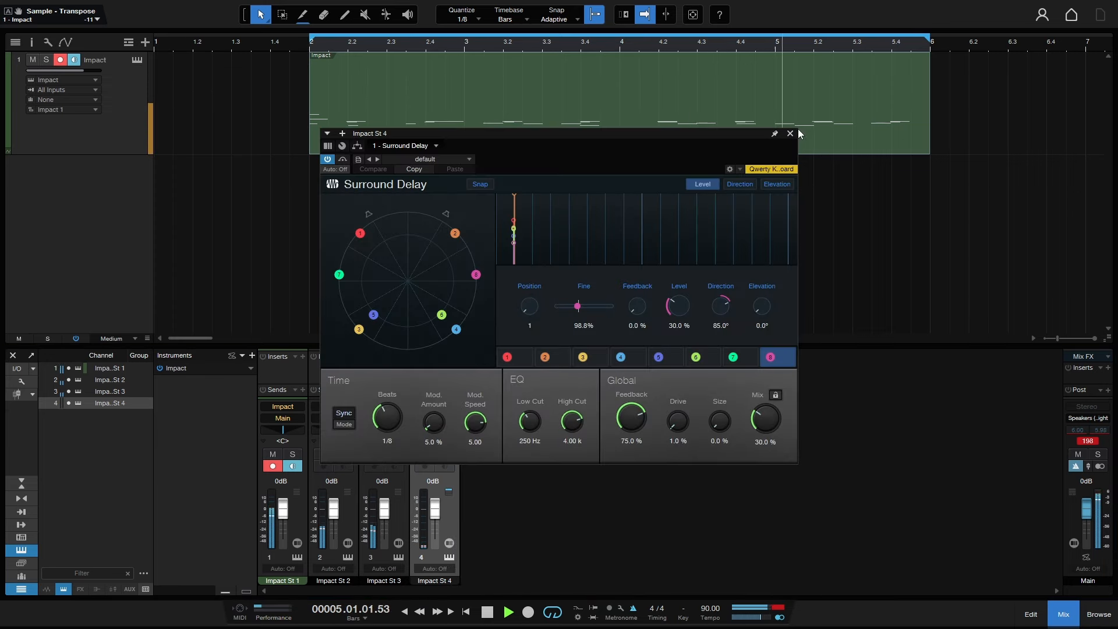
{"action": "left_click", "coordinate": [790, 134]}
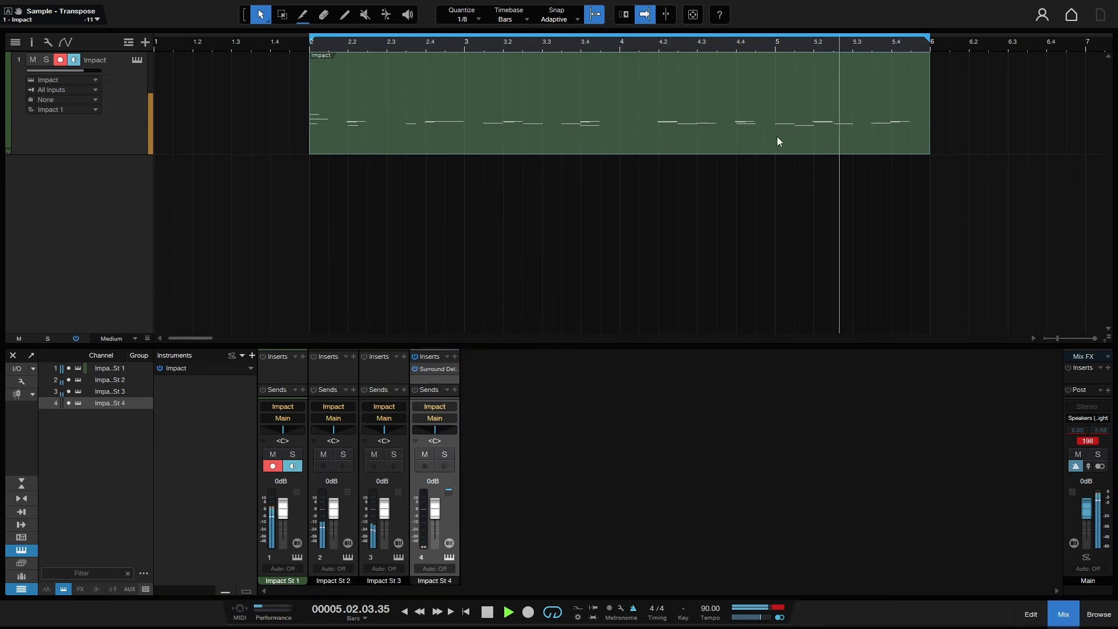
Reopen the Surround Delay on Impact St 4 and load the Across a cross preset
{"action": "left_click", "coordinate": [431, 368]}
{"action": "left_click", "coordinate": [519, 374]}
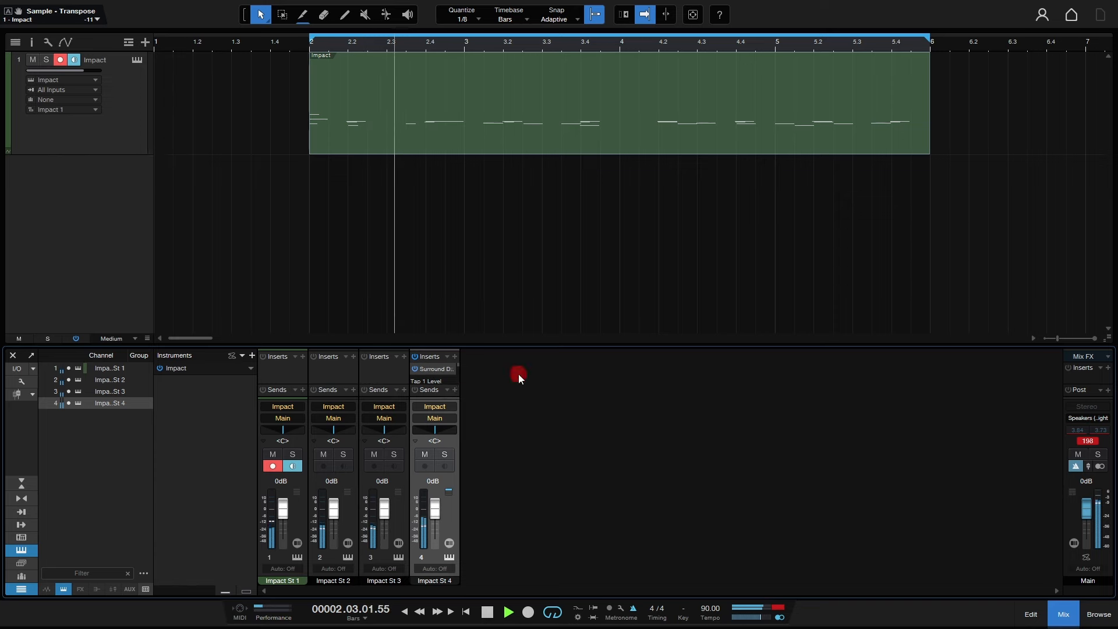
{"action": "left_click", "coordinate": [437, 369]}
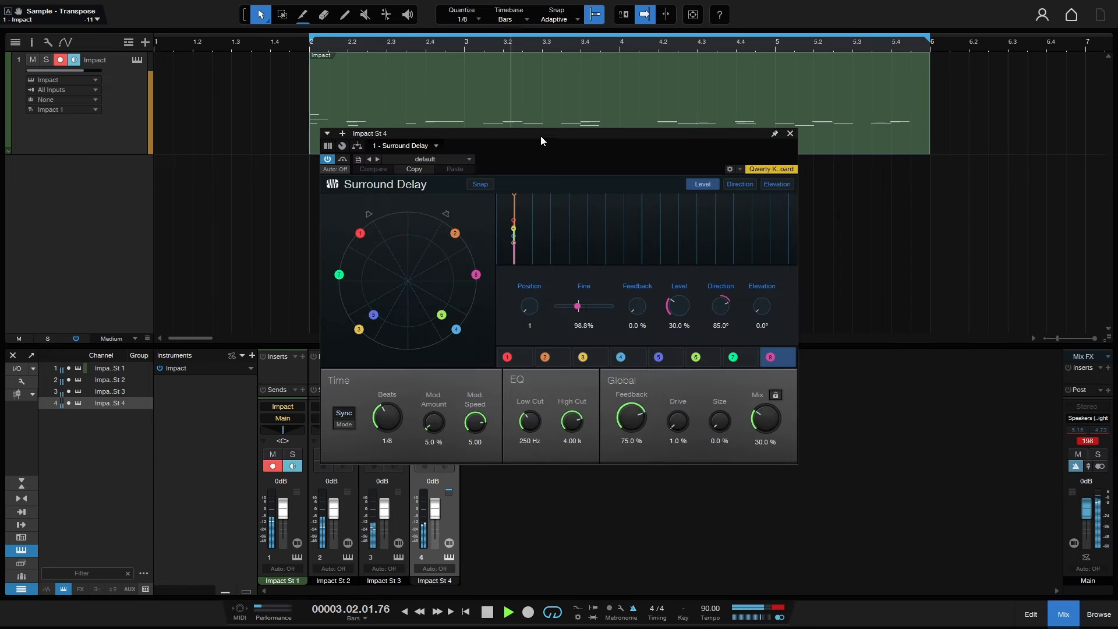
{"action": "left_click_drag", "start_coordinate": [540, 135], "coordinate": [739, 104]}
{"action": "left_click", "coordinate": [668, 127]}
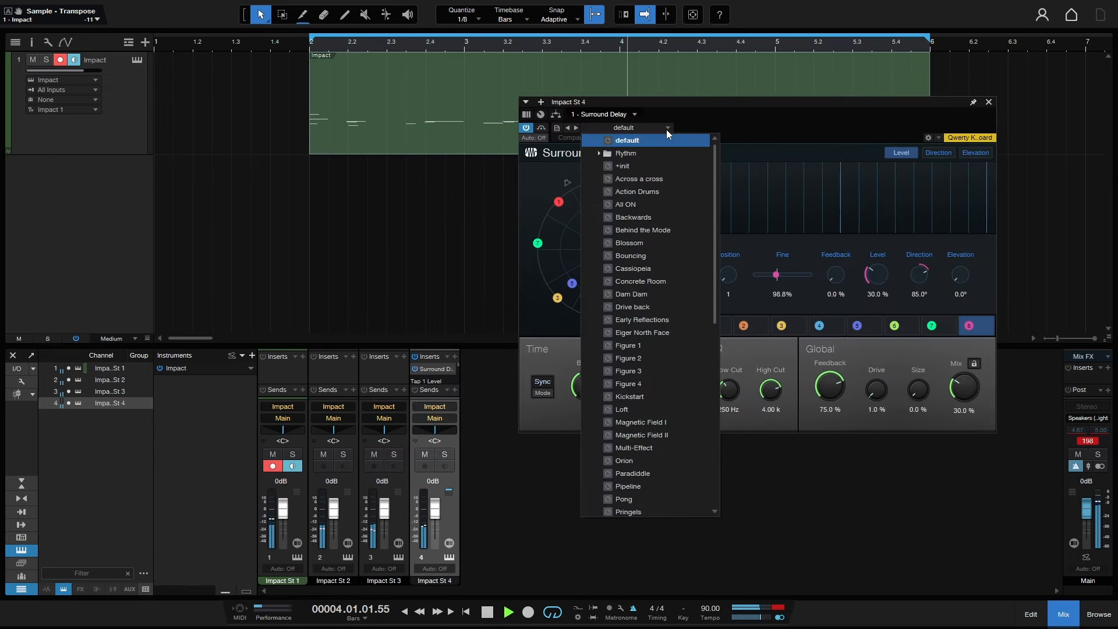
{"action": "left_click", "coordinate": [645, 180]}
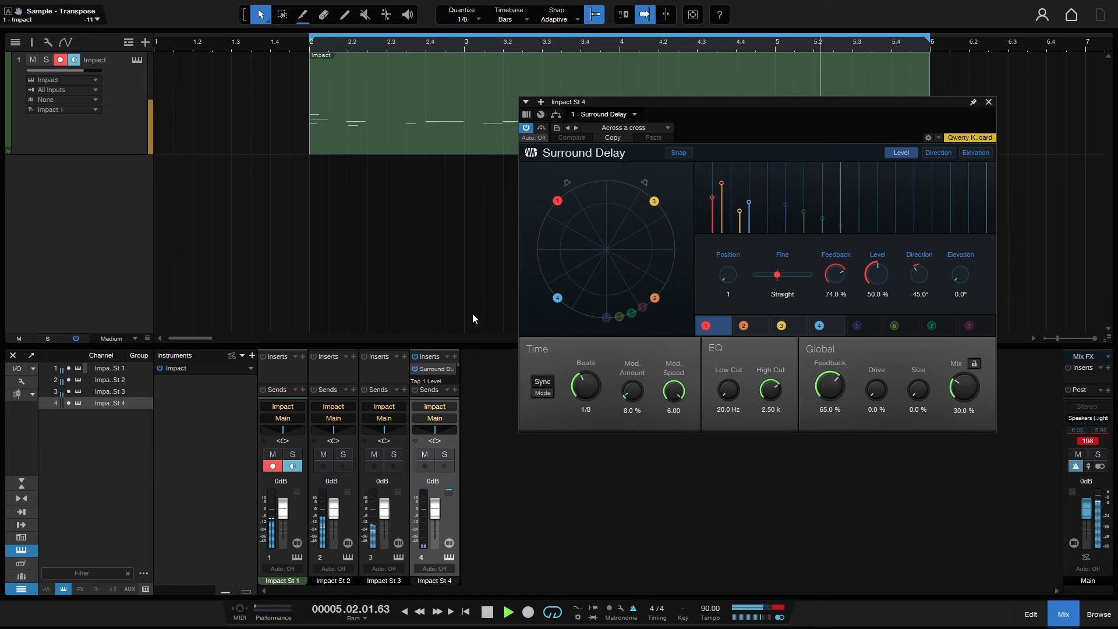
Insert the Room Reverb effect on the Impact St 4 channel and load the Concert Hall preset
{"action": "left_click", "coordinate": [455, 358]}
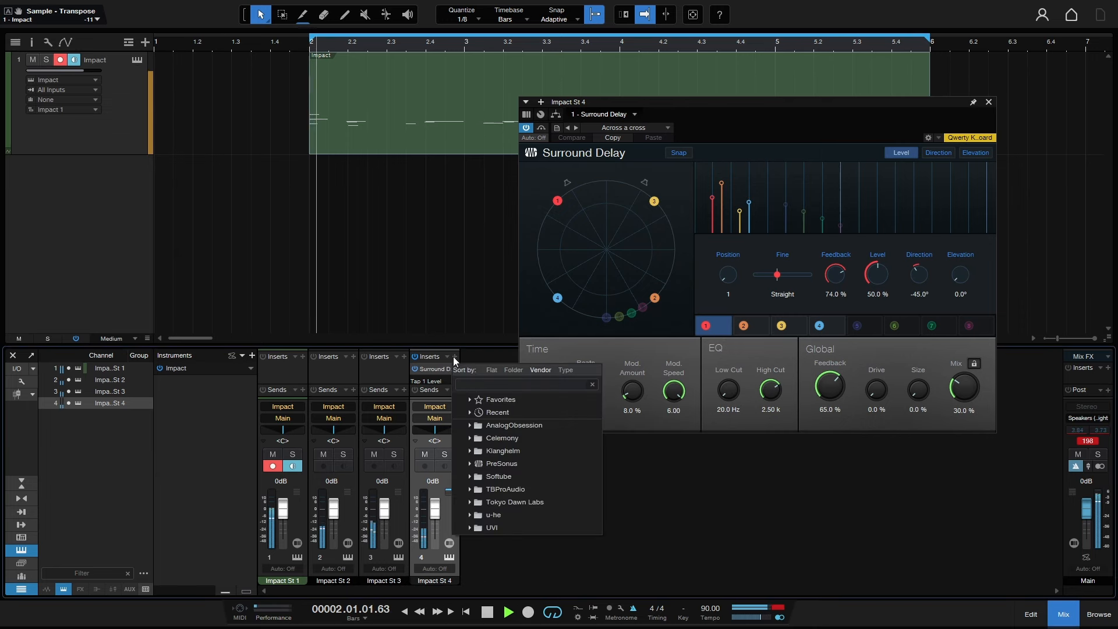
{"action": "type", "text": "roo"}
{"action": "key", "text": "Return"}
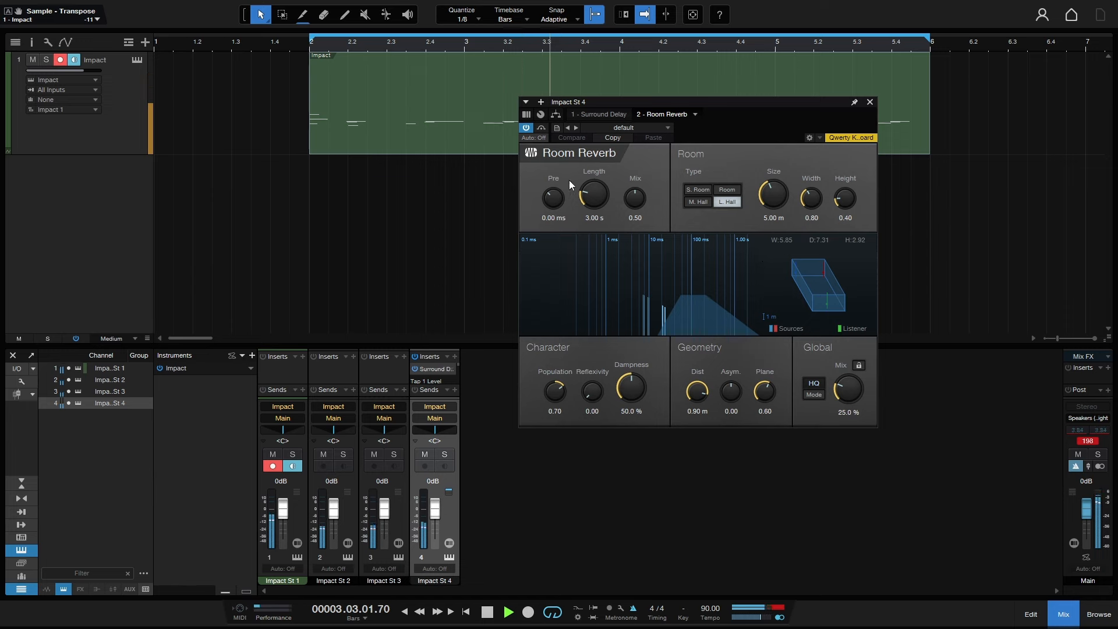
{"action": "left_click", "coordinate": [668, 128]}
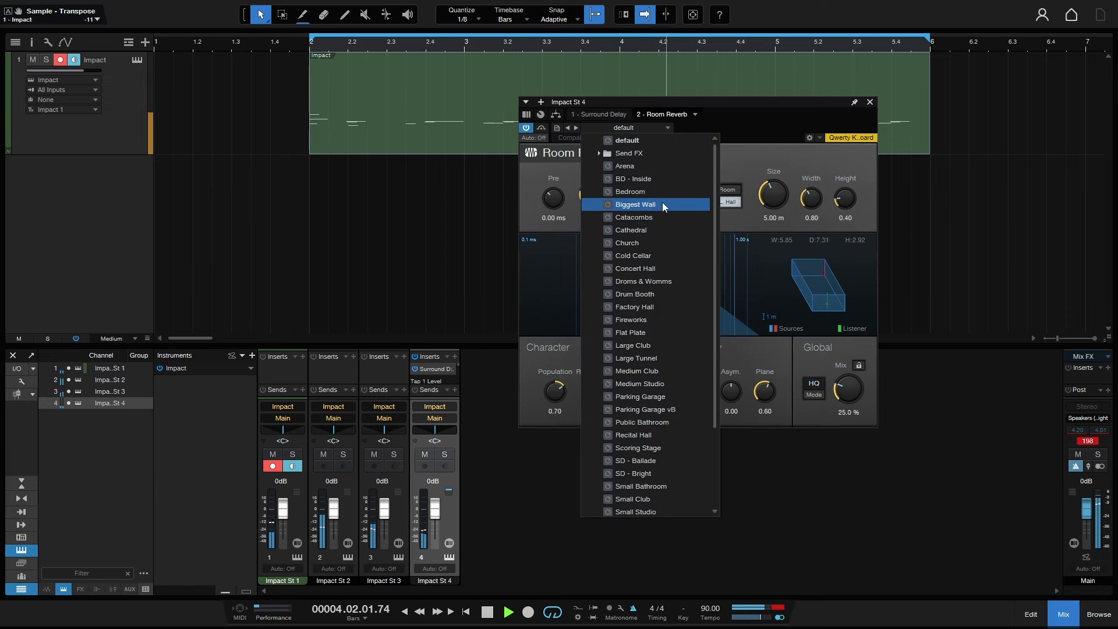
{"action": "left_click", "coordinate": [646, 268]}
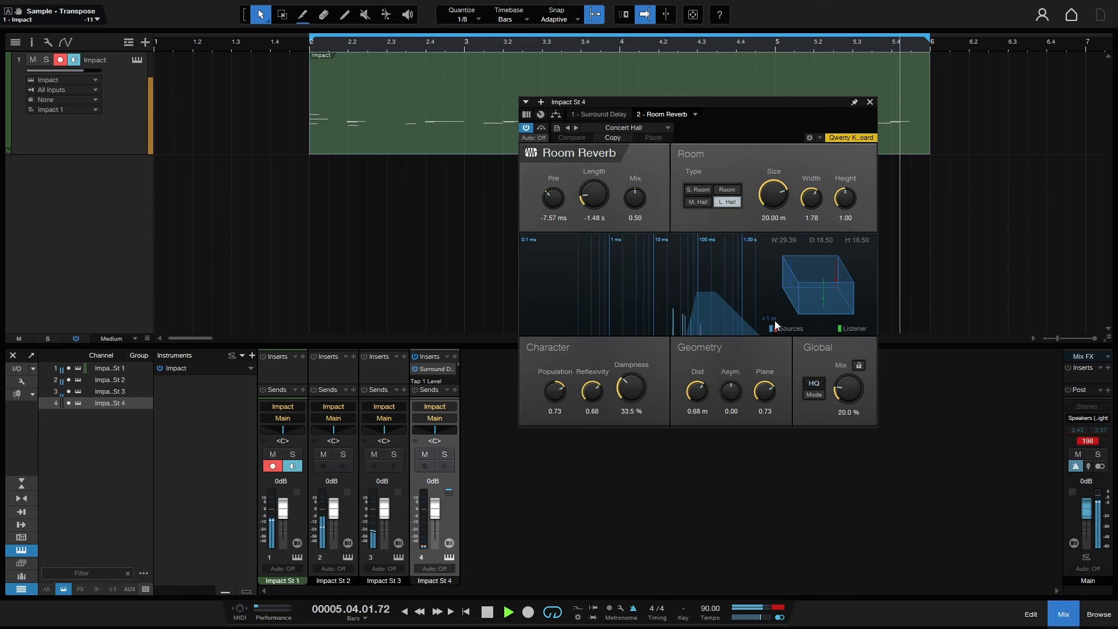
Set the Room Reverb's global mix to 7.5 % on Impact St 4, enlarge the mixer and close the effect window
{"action": "left_click_drag", "start_coordinate": [854, 392], "coordinate": [848, 392]}
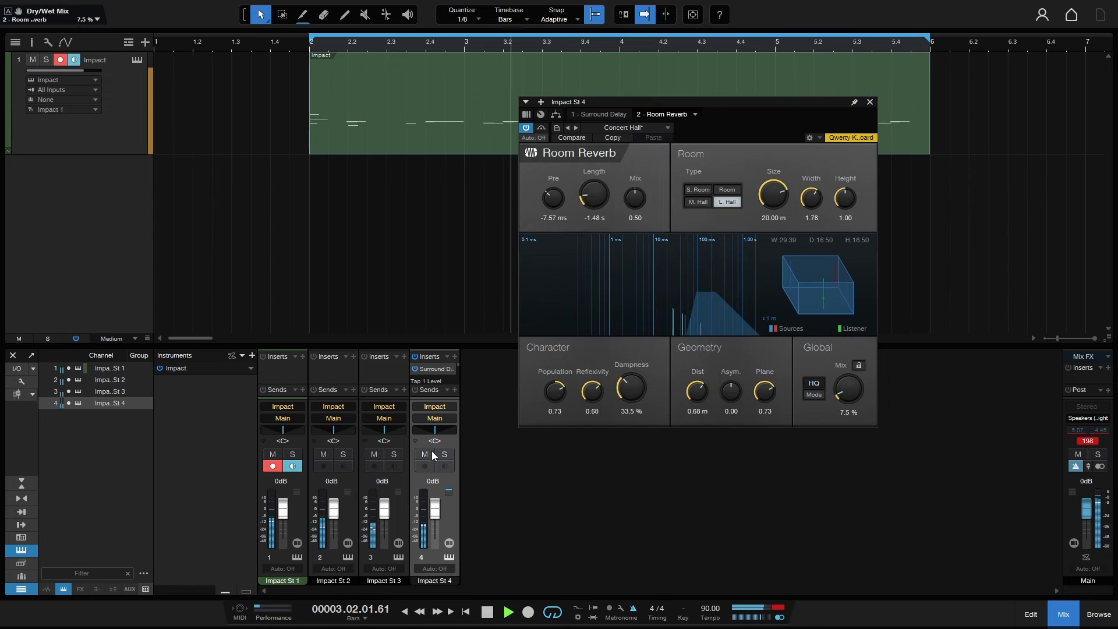
{"action": "left_click_drag", "start_coordinate": [479, 347], "coordinate": [484, 312]}
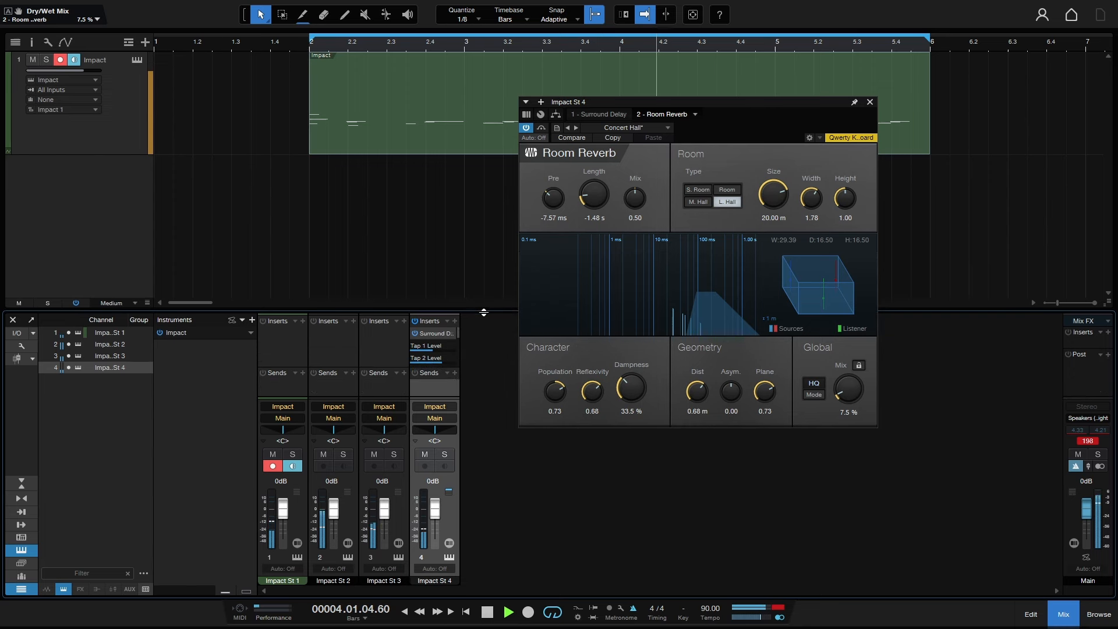
{"action": "left_click", "coordinate": [870, 103]}
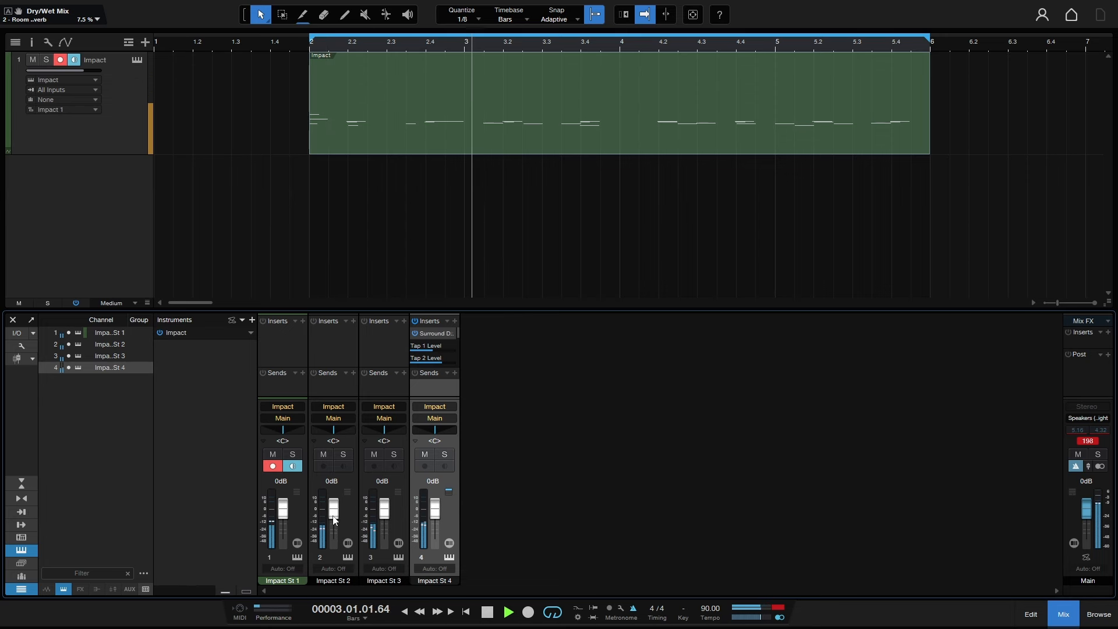
Insert the Compressor effect on the Impact St 2 channel
{"action": "left_click", "coordinate": [351, 321]}
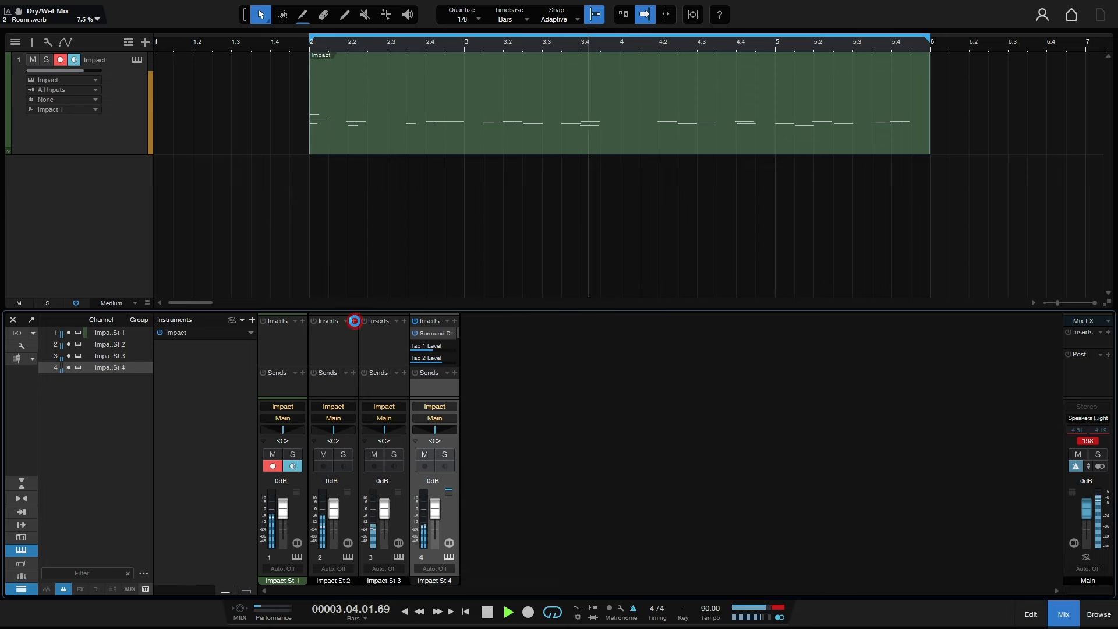
{"action": "type", "text": "comp"}
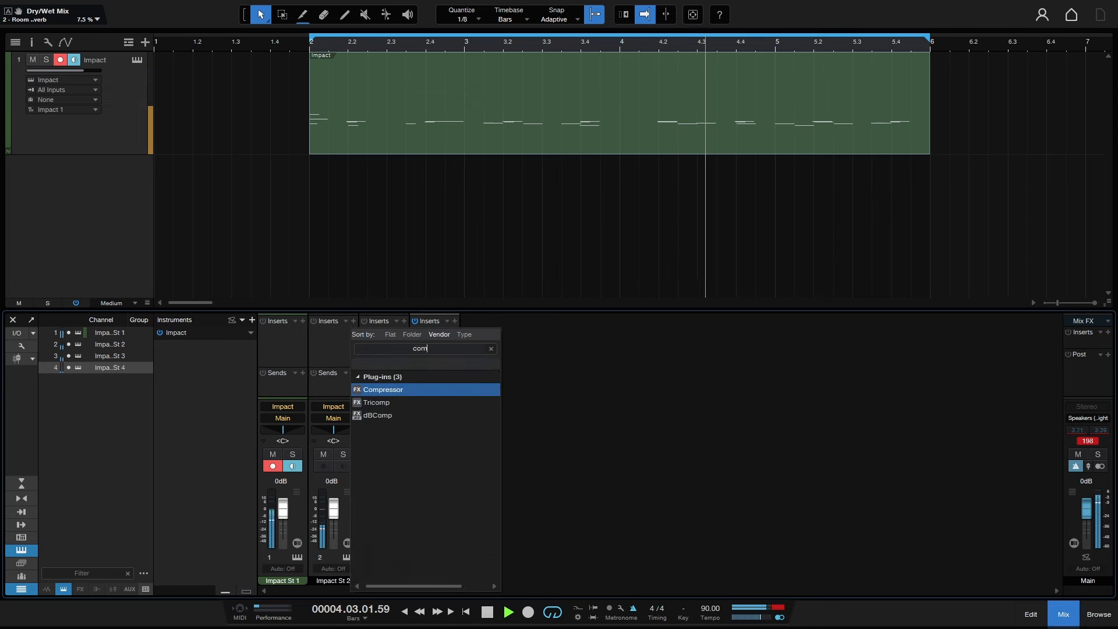
{"action": "key", "text": "Return"}
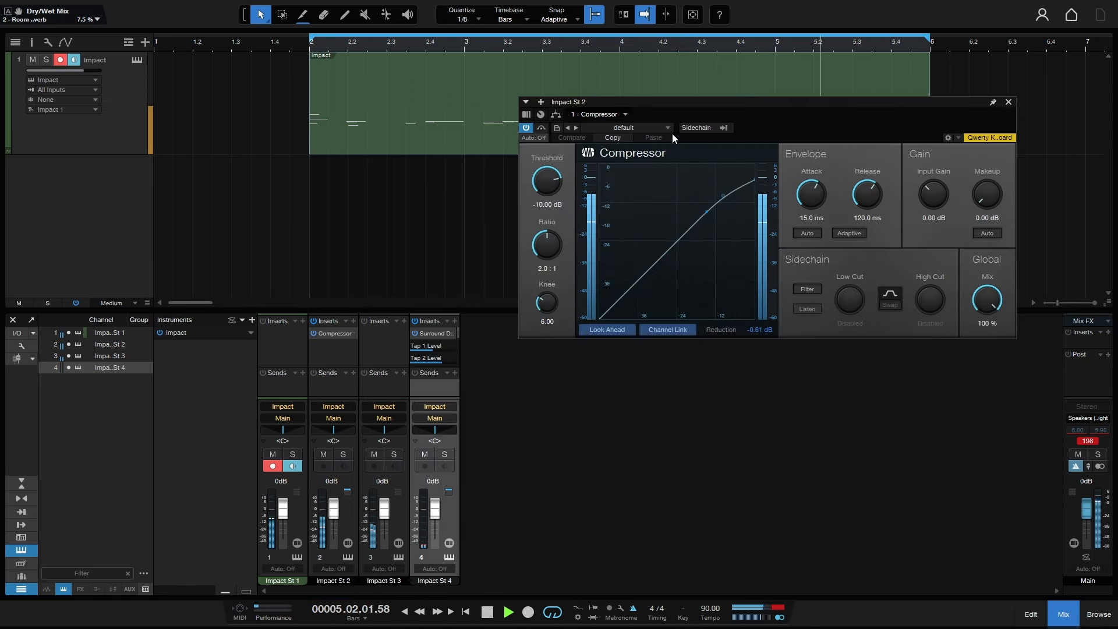
Set the Compressor to -17.44 dB threshold, automatic makeup gain, 30.4 ms attack and 38.4 ms release, and close its window
{"action": "left_click_drag", "start_coordinate": [557, 182], "coordinate": [544, 194]}
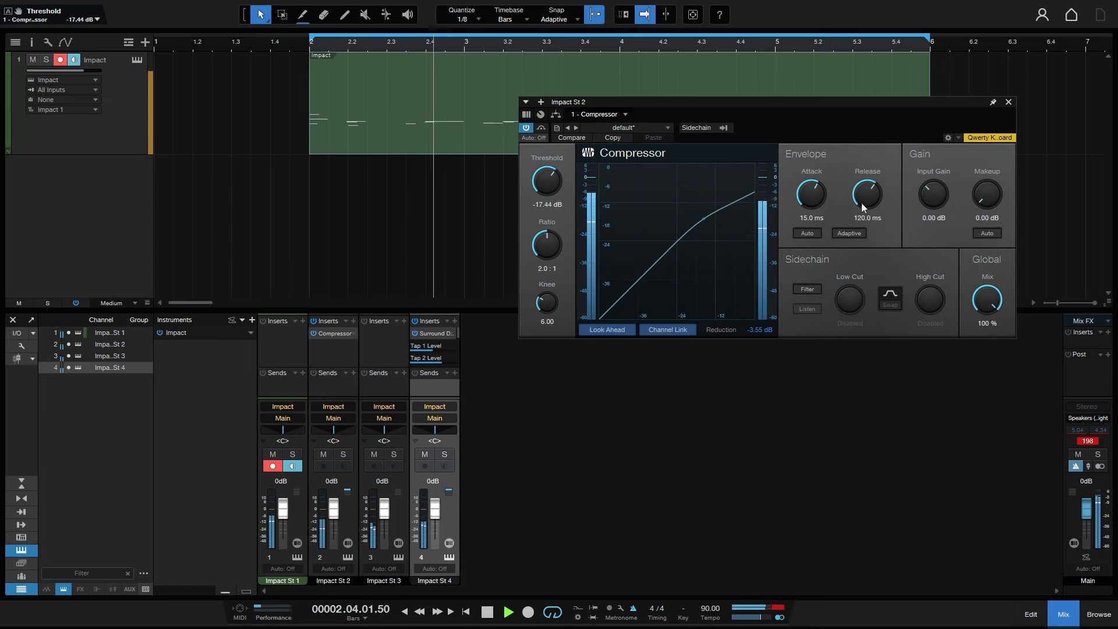
{"action": "left_click", "coordinate": [985, 233]}
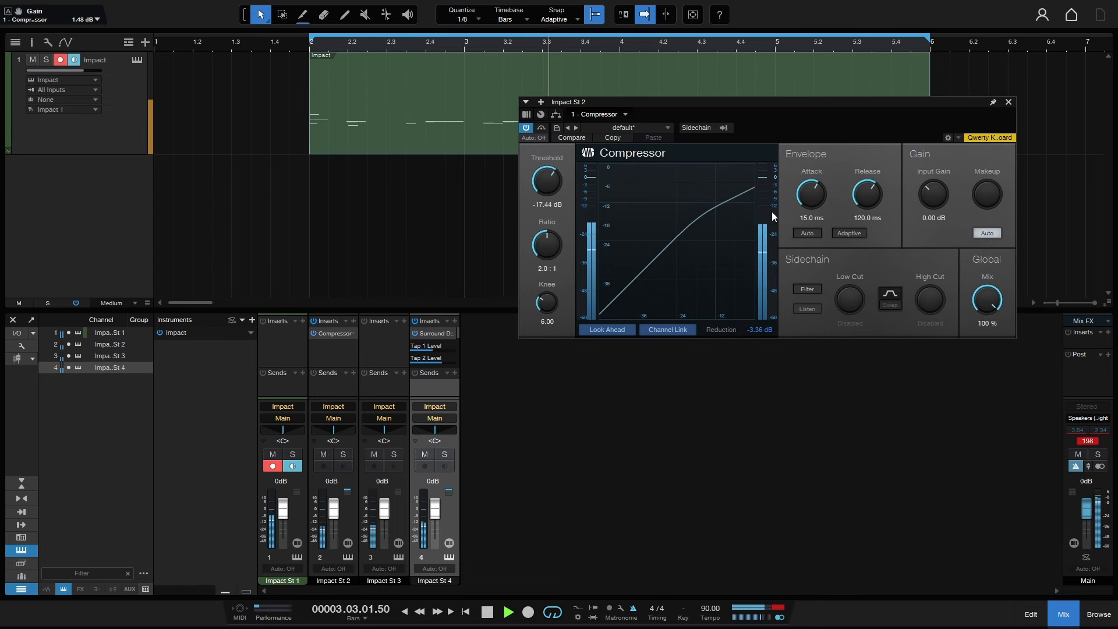
{"action": "left_click_drag", "start_coordinate": [868, 201], "coordinate": [869, 210]}
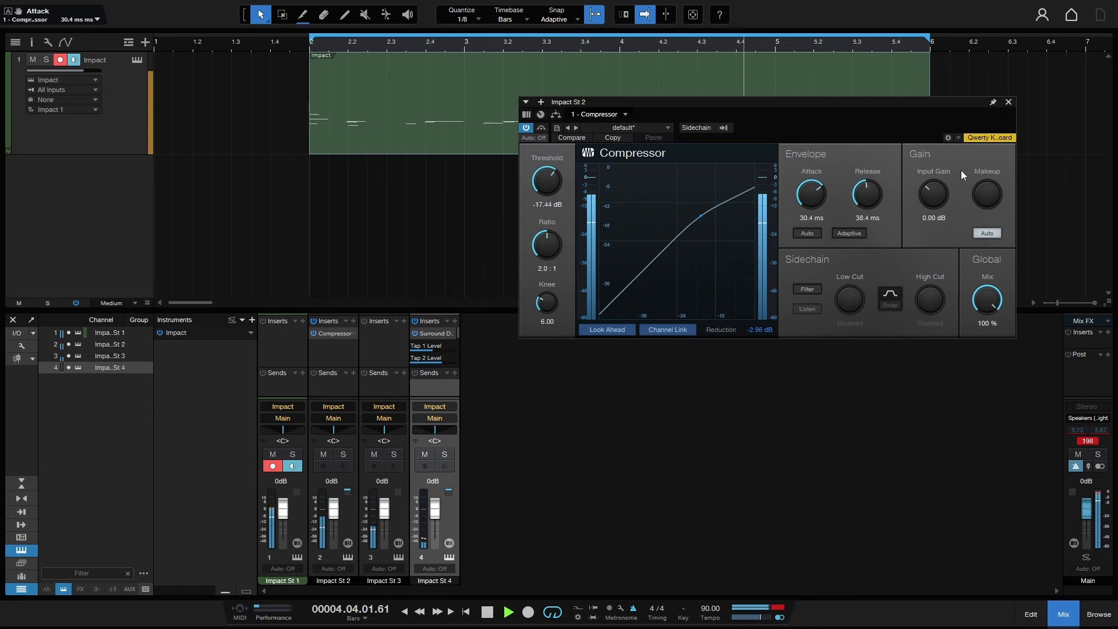
{"action": "left_click", "coordinate": [1008, 103]}
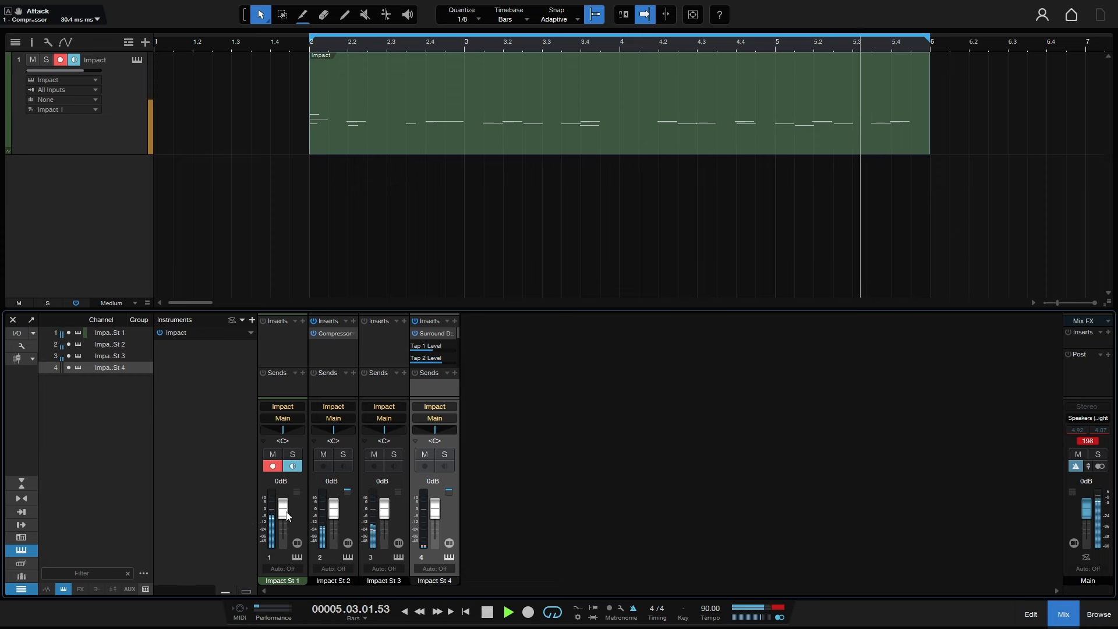
Lower the Impact St 1 fader to -2.9 dB and the Impact St 3 fader to -8.9 dB, and hide the mixer
{"action": "left_click_drag", "start_coordinate": [286, 515], "coordinate": [285, 518]}
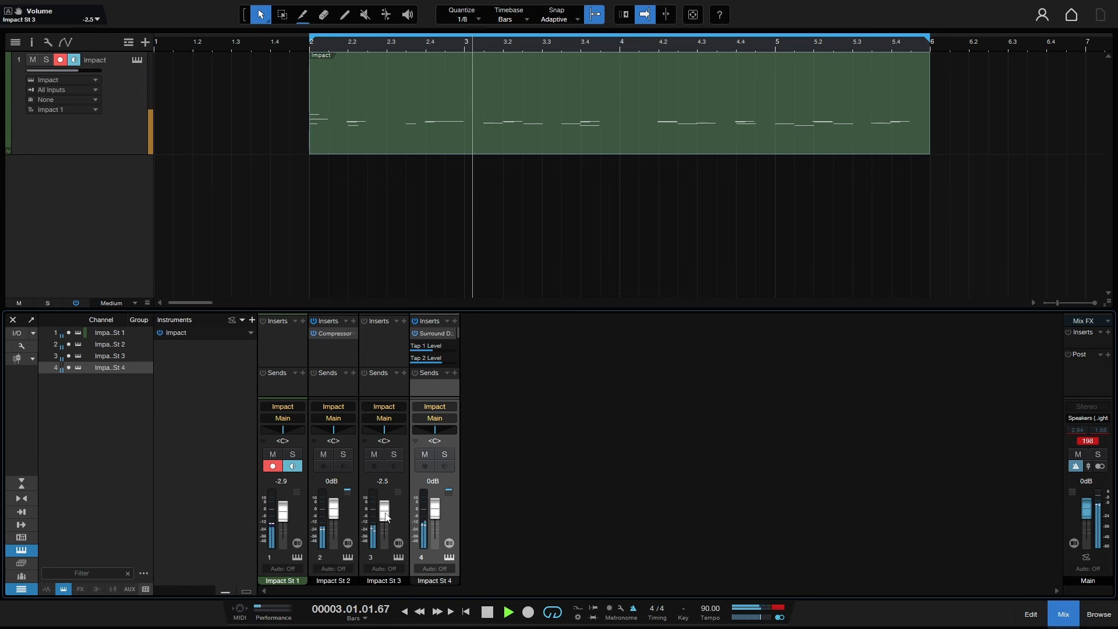
{"action": "left_click_drag", "start_coordinate": [385, 520], "coordinate": [385, 522]}
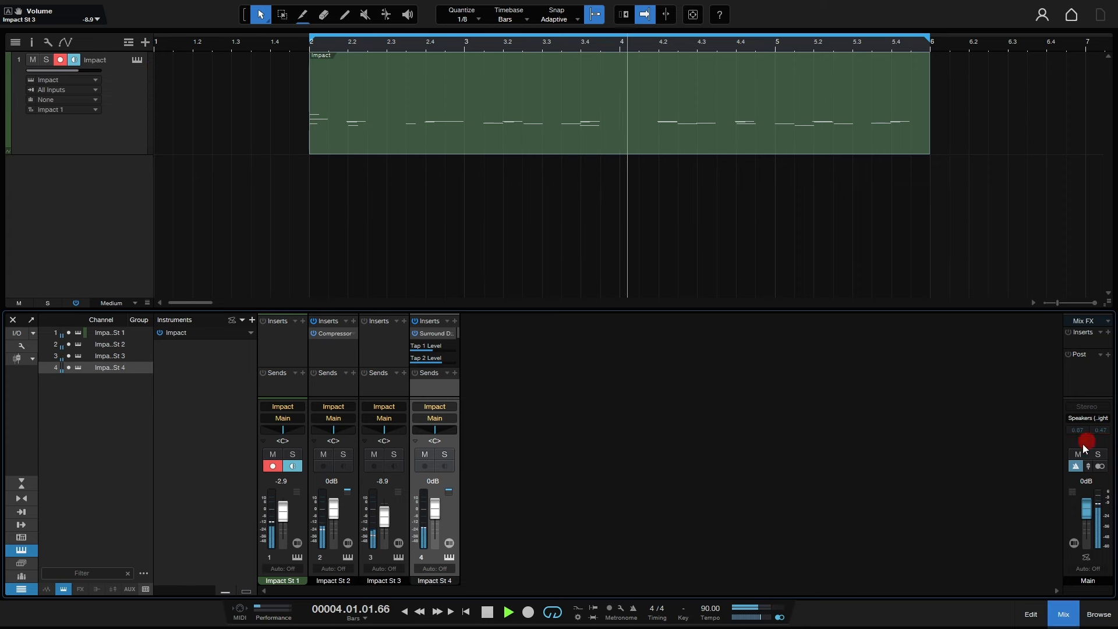
{"action": "left_click", "coordinate": [1063, 616]}
Add the SampleOne instrument from the browser as a new track and move its window over the arrangement
{"action": "left_click", "coordinate": [1099, 615]}
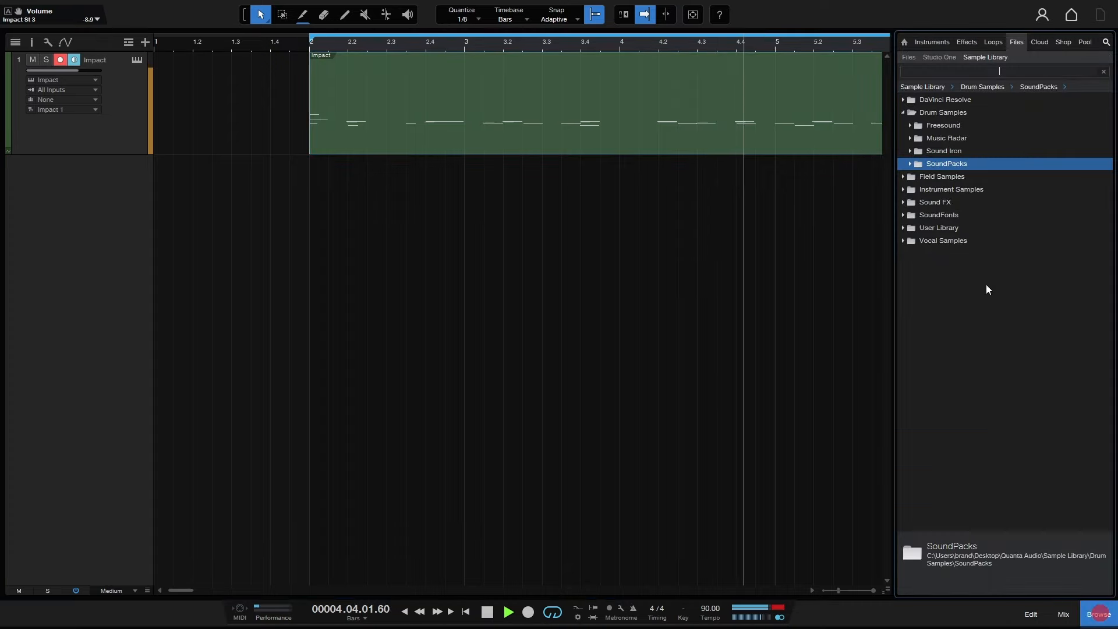
{"action": "left_click", "coordinate": [903, 113]}
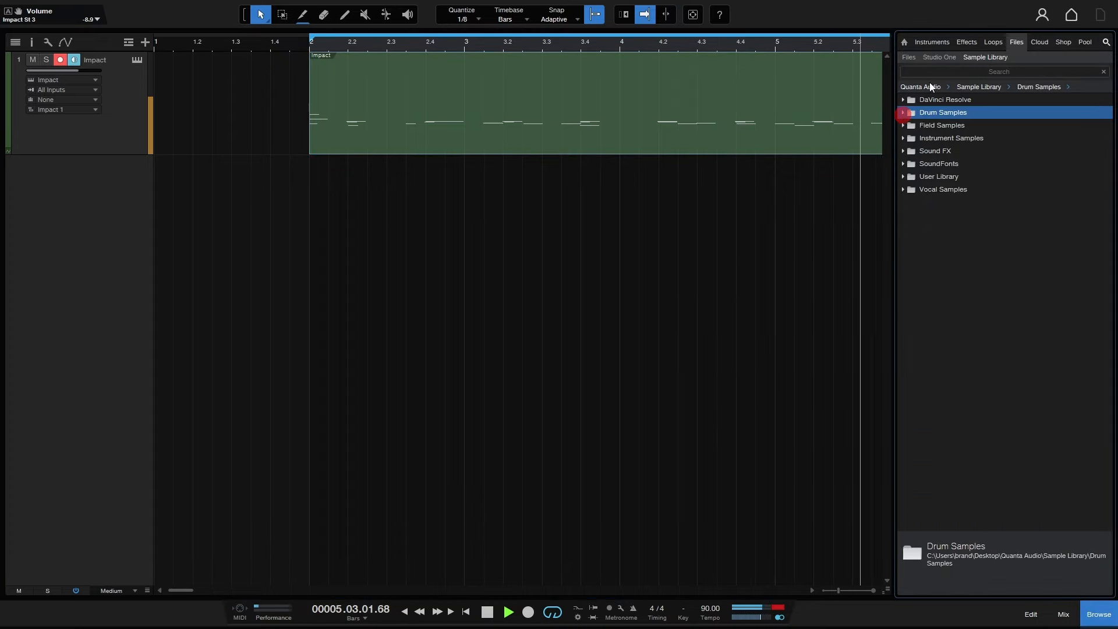
{"action": "left_click", "coordinate": [933, 43]}
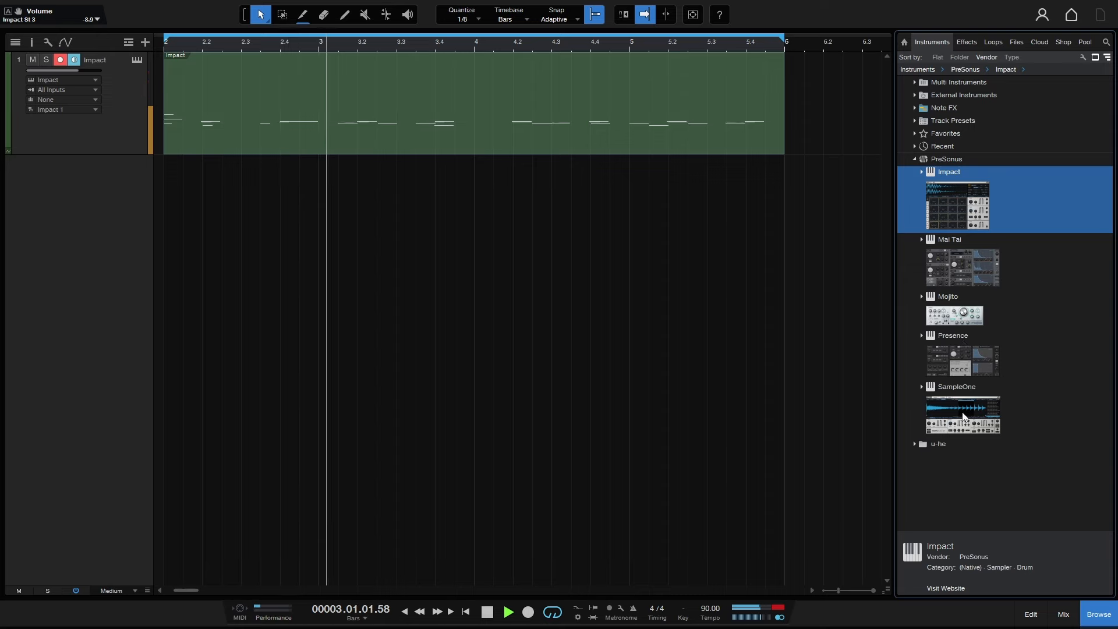
{"action": "left_click_drag", "start_coordinate": [962, 411], "coordinate": [311, 278]}
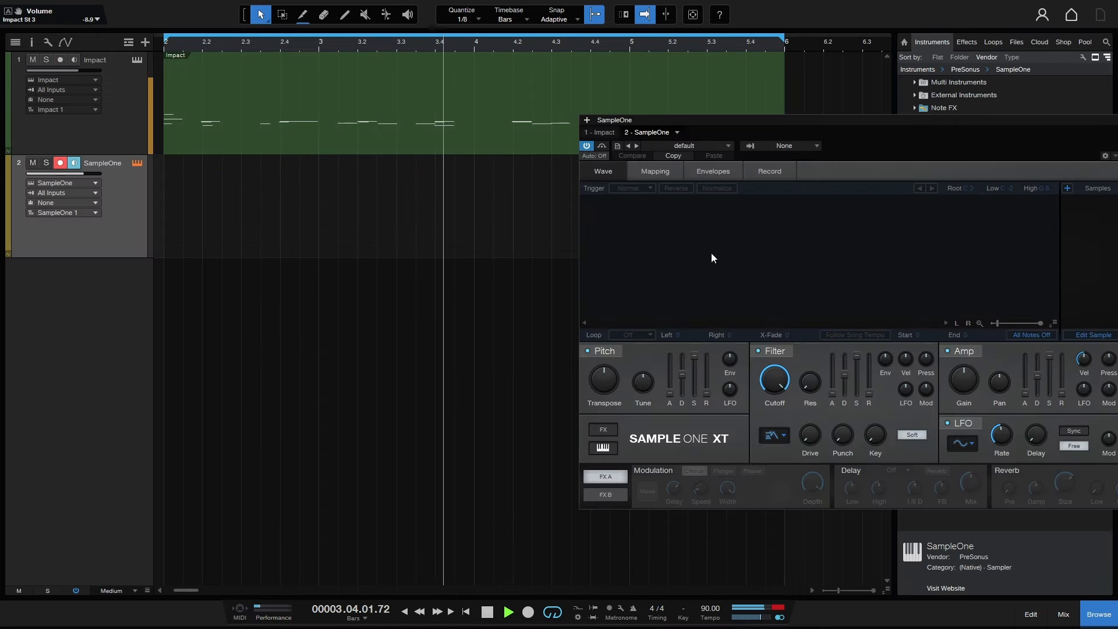
{"action": "left_click_drag", "start_coordinate": [872, 120], "coordinate": [473, 134]}
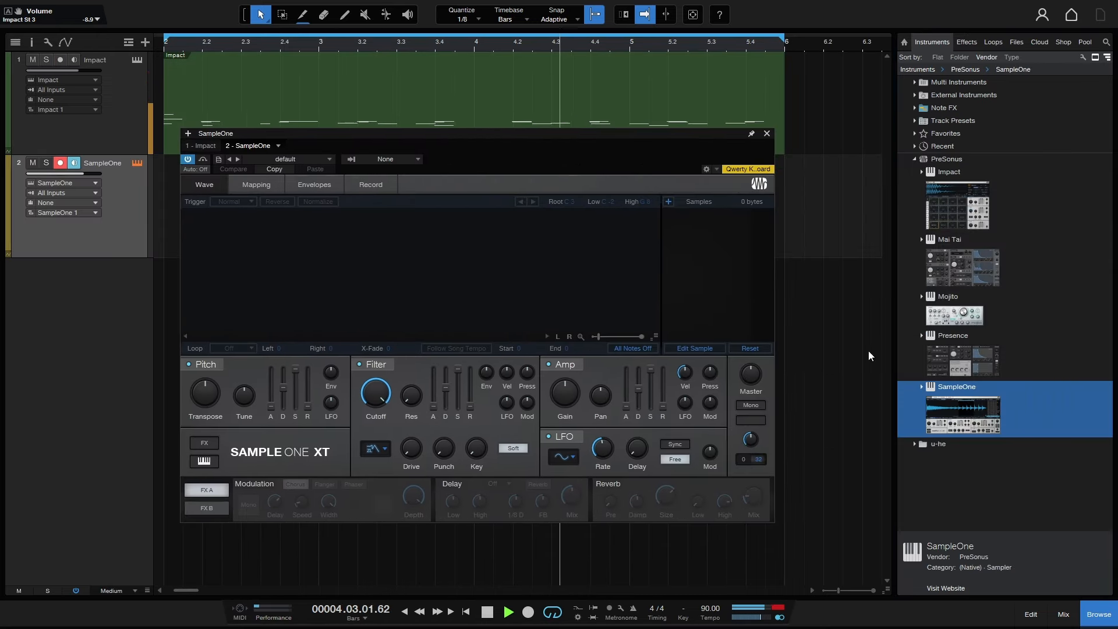
Load 808 Heat 005.wav from the SoundPacks 808 Heat folder into SampleOne, and close the browser and instrument window
{"action": "left_click", "coordinate": [1016, 43]}
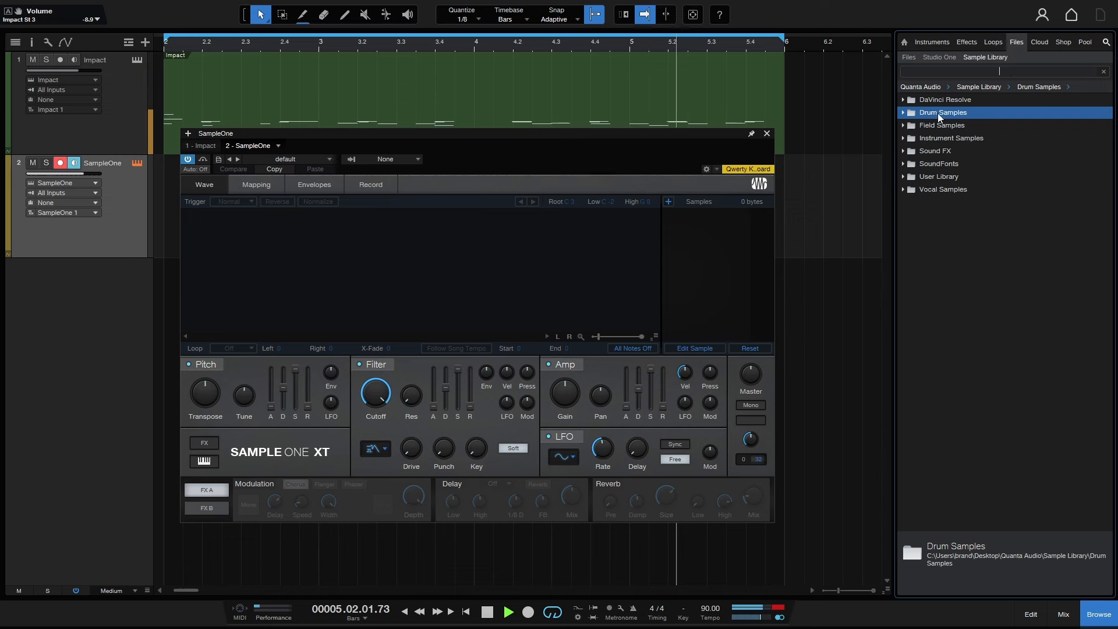
{"action": "left_click", "coordinate": [903, 114]}
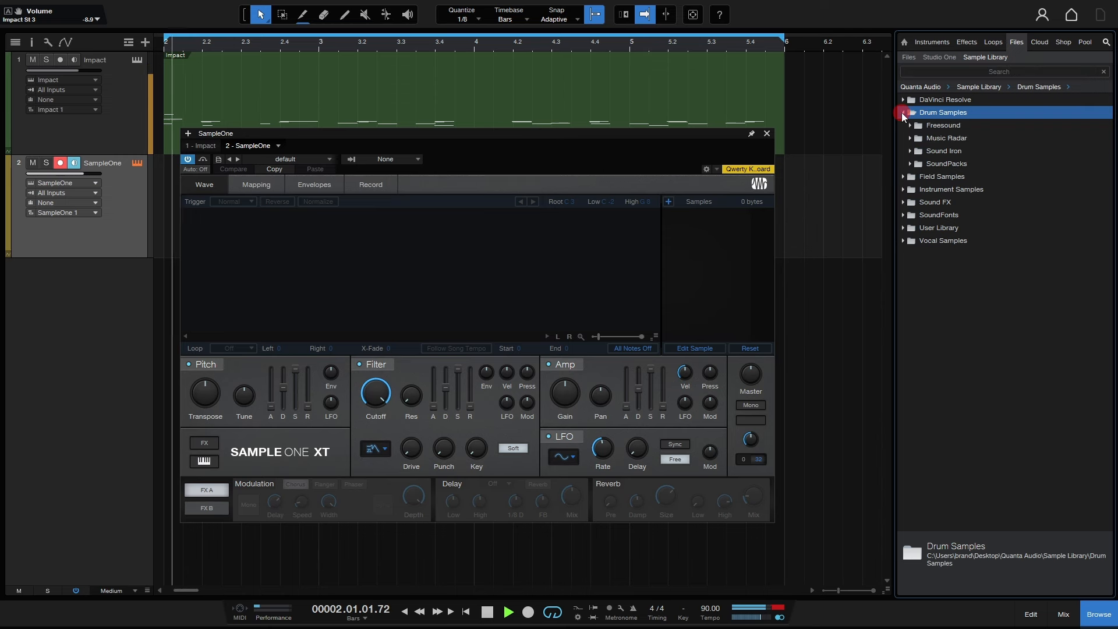
{"action": "left_click", "coordinate": [909, 163]}
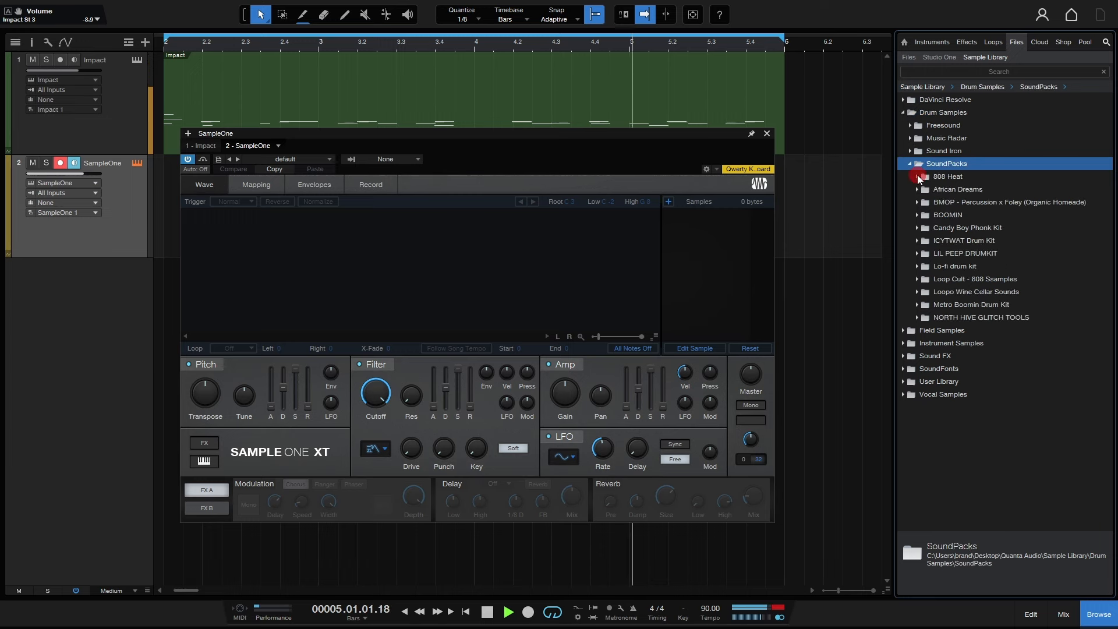
{"action": "left_click", "coordinate": [918, 176]}
{"action": "left_click", "coordinate": [961, 240]}
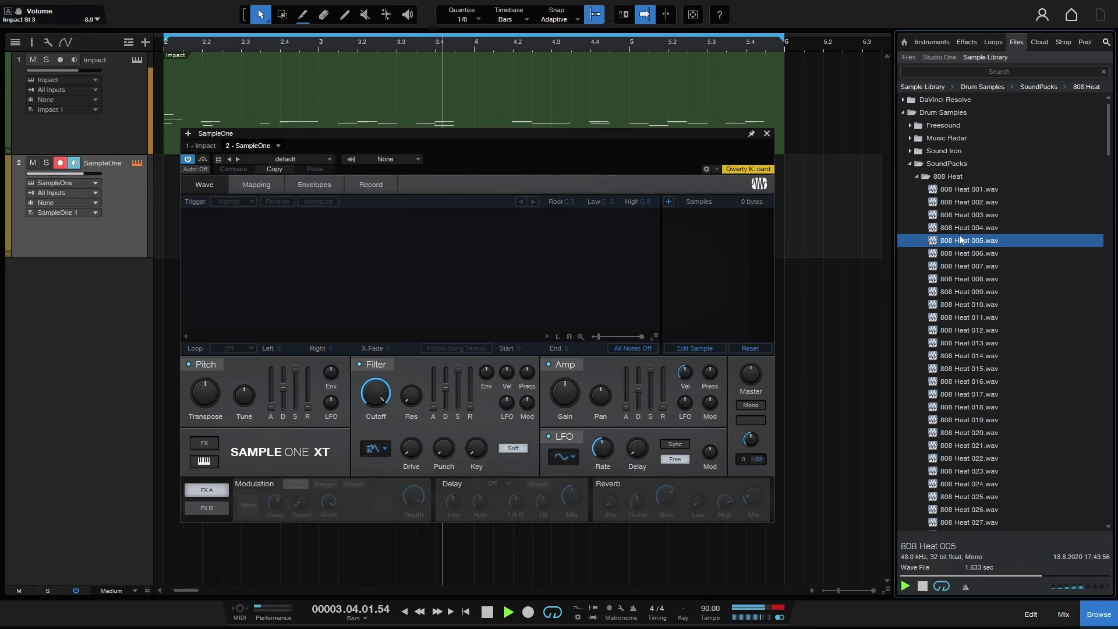
{"action": "left_click_drag", "start_coordinate": [960, 240], "coordinate": [371, 251]}
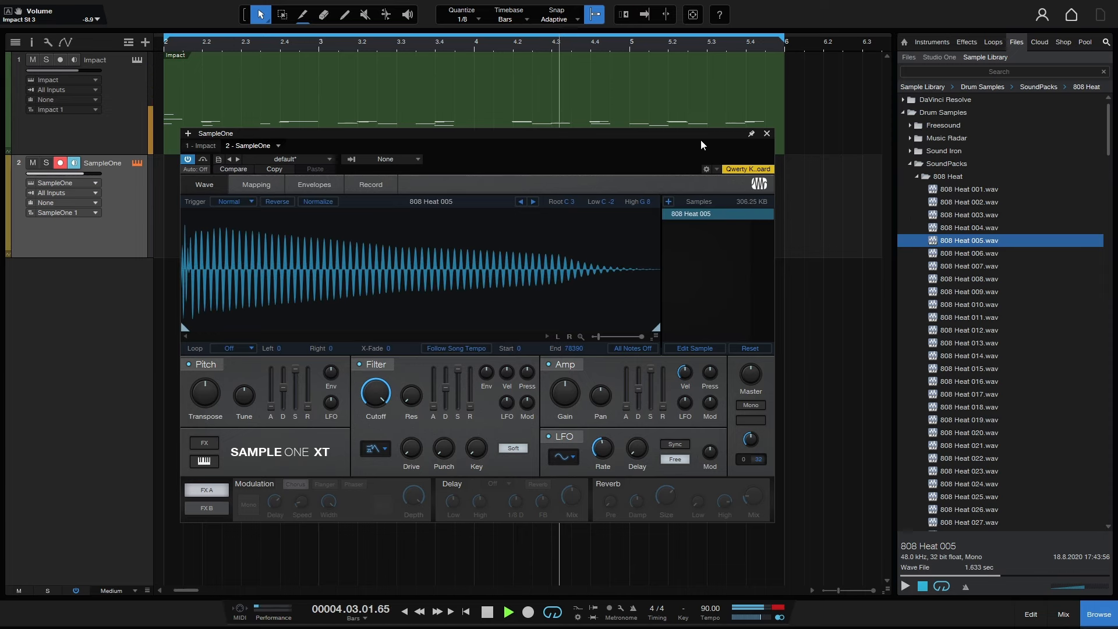
{"action": "left_click", "coordinate": [1098, 614]}
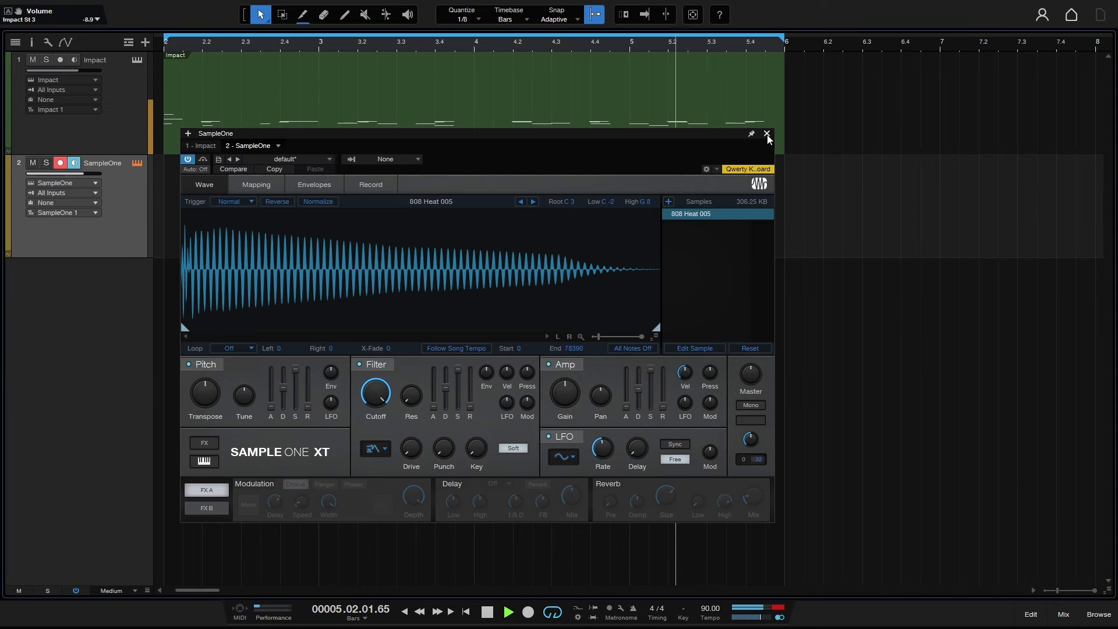
{"action": "left_click", "coordinate": [767, 134]}
Create an empty part spanning bars 2 to 6 on the SampleOne track and open it in the note editor with taller rows
{"action": "double_click", "coordinate": [221, 237]}
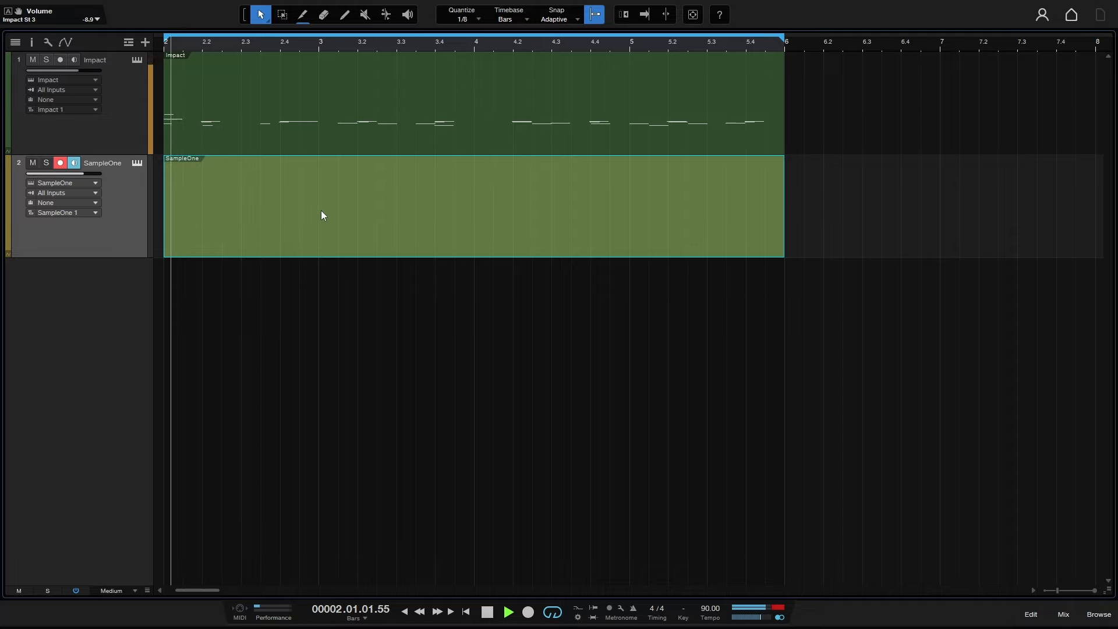
{"action": "left_click", "coordinate": [414, 240]}
{"action": "double_click", "coordinate": [414, 240]}
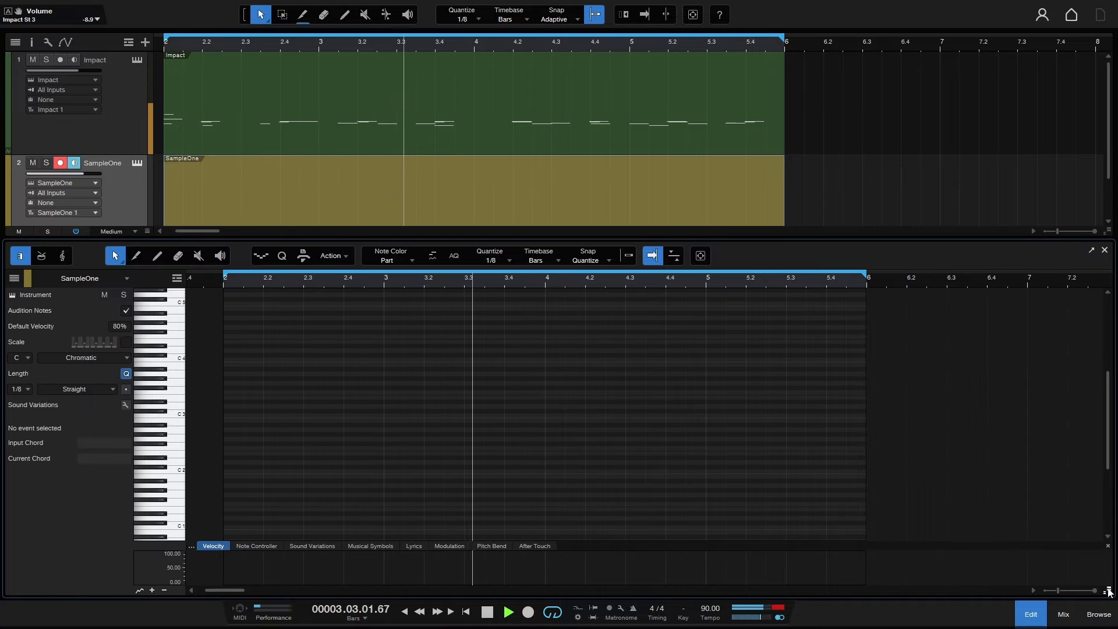
{"action": "left_click_drag", "start_coordinate": [1108, 591], "coordinate": [1109, 527]}
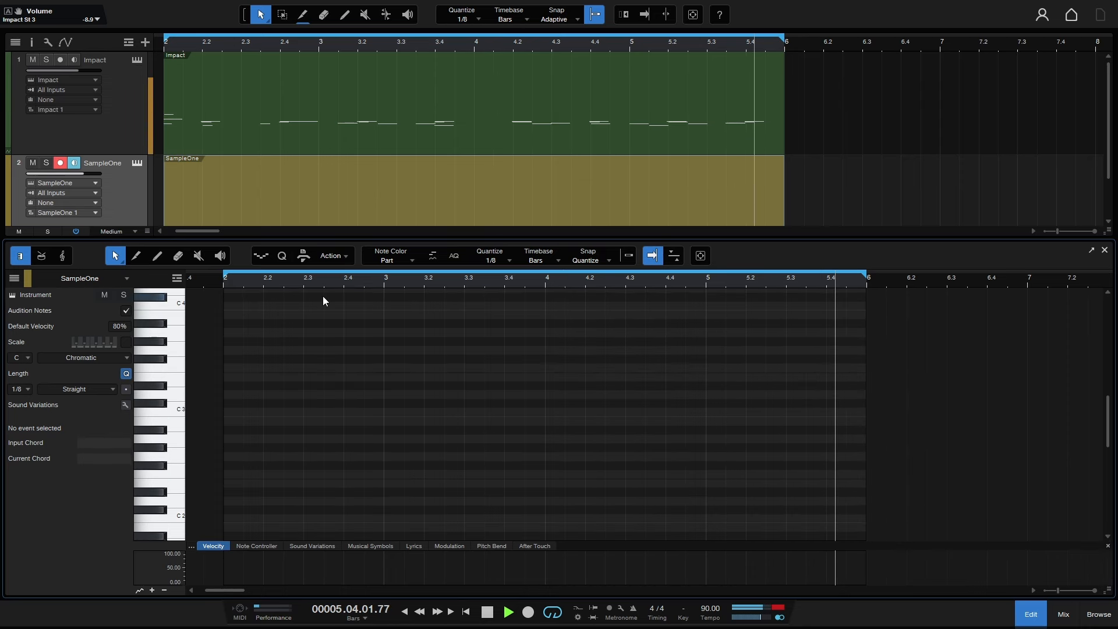
Reopen SampleOne, set the sample's trigger mode to One Shot, audition a note on the keyboard and close the instrument window
{"action": "left_click", "coordinate": [136, 167]}
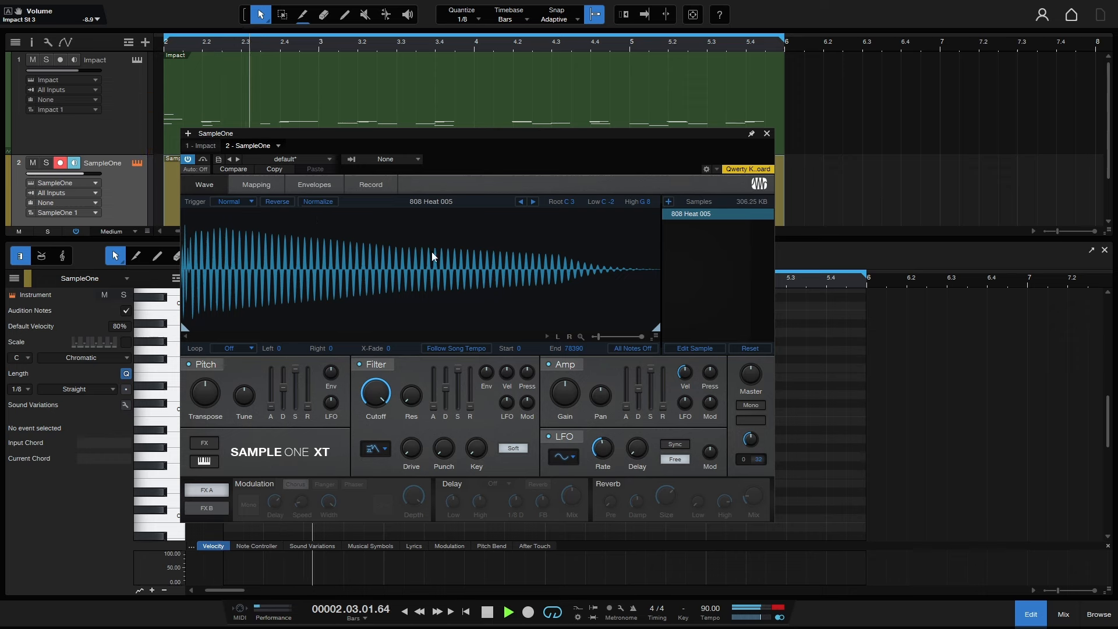
{"action": "left_click", "coordinate": [246, 202]}
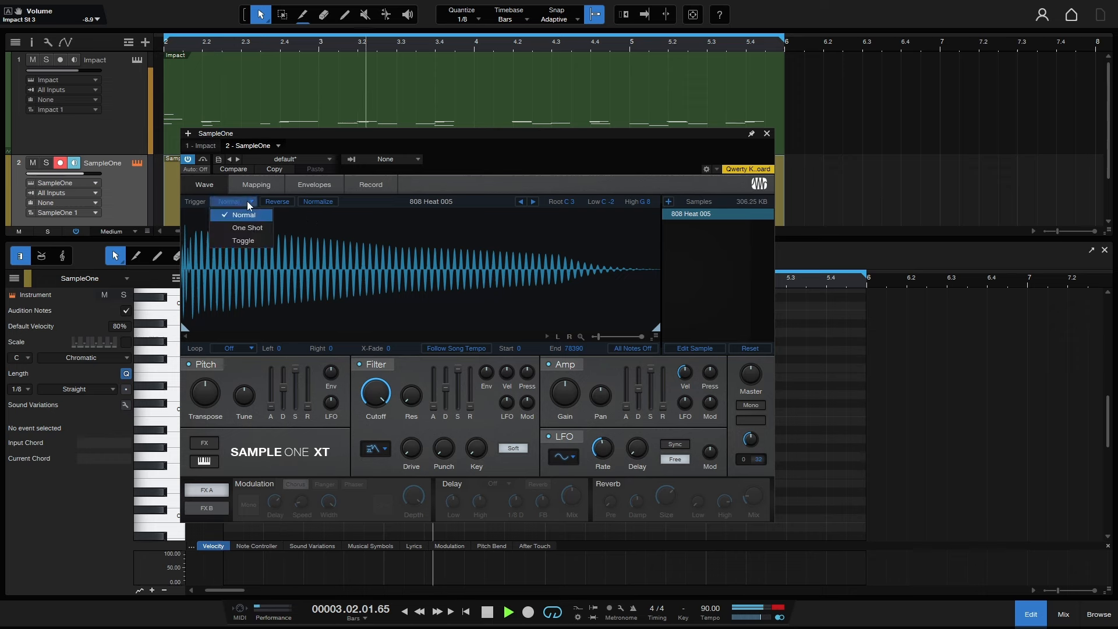
{"action": "left_click", "coordinate": [246, 228]}
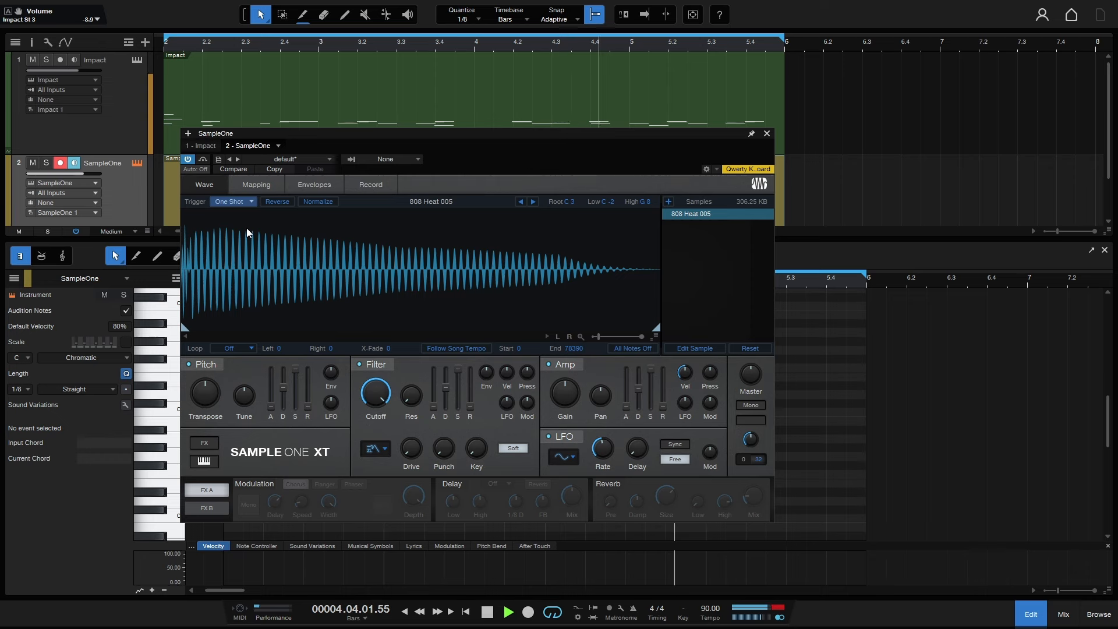
{"action": "left_click", "coordinate": [172, 394]}
{"action": "left_click", "coordinate": [171, 394]}
{"action": "left_click", "coordinate": [172, 394]}
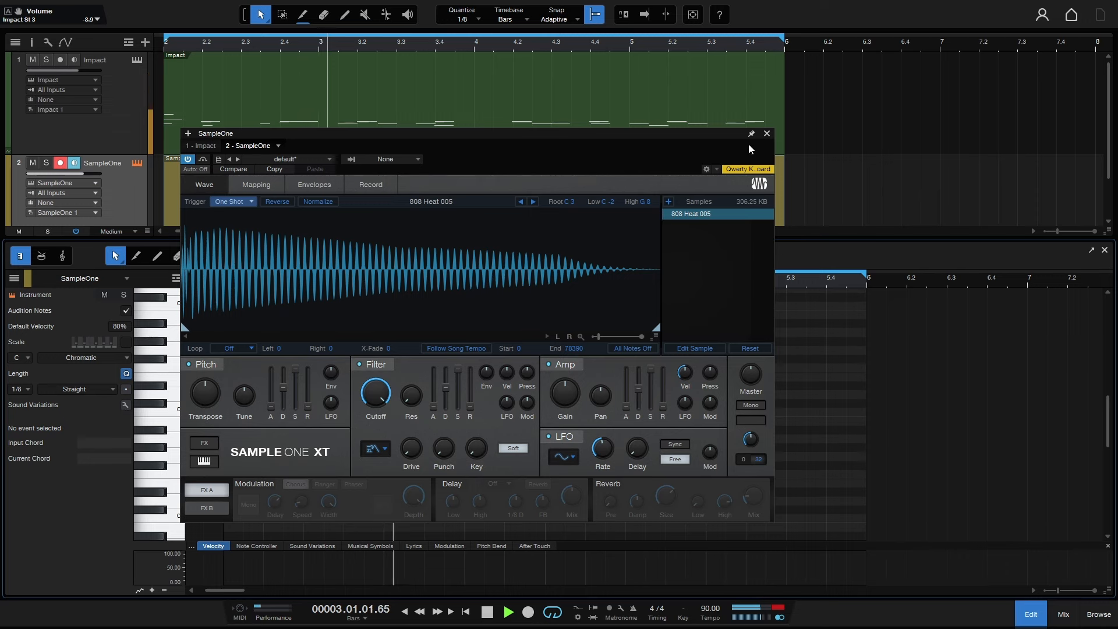
{"action": "left_click", "coordinate": [767, 134]}
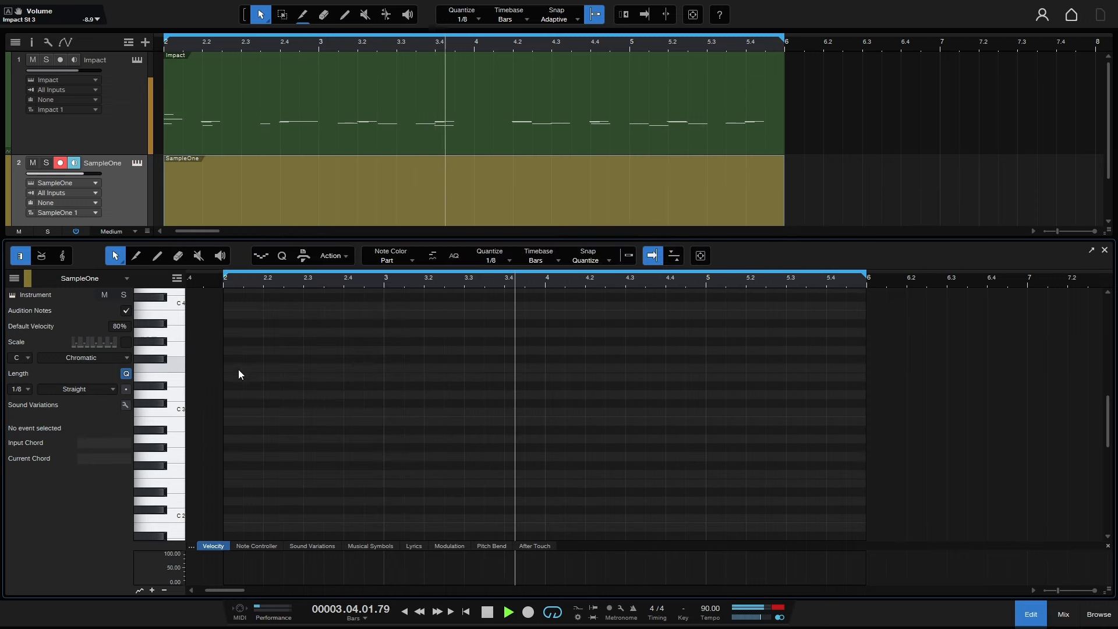
Add a freehand G2 note about three sixteenths long near bar 2, enable snap, and add a two-beat G2 note at 2.2
{"action": "left_click", "coordinate": [172, 460]}
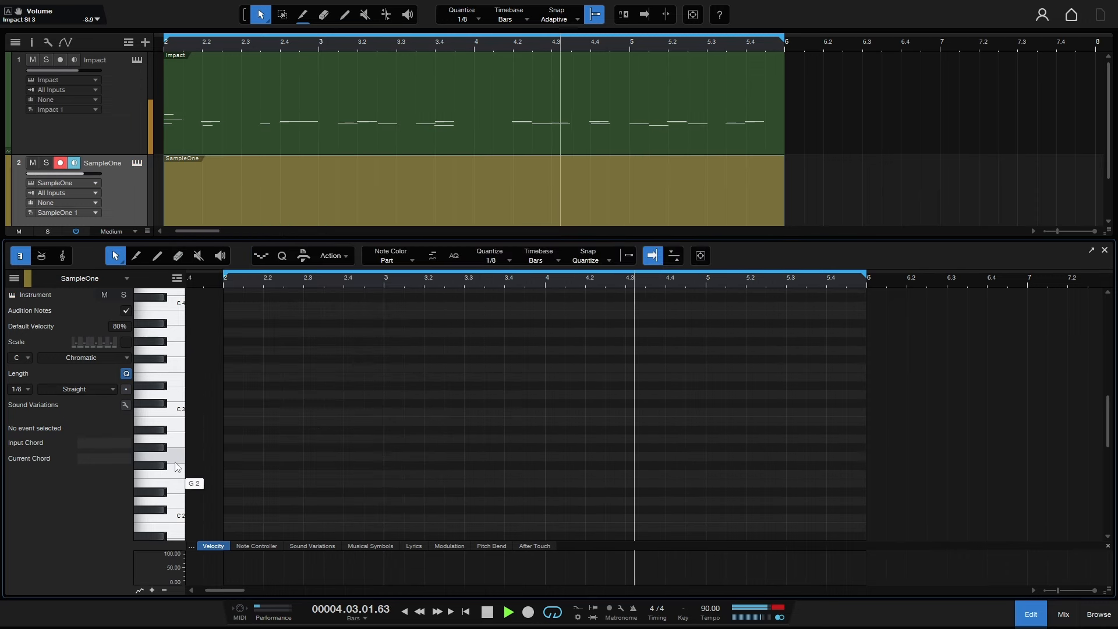
{"action": "left_click", "coordinate": [174, 457]}
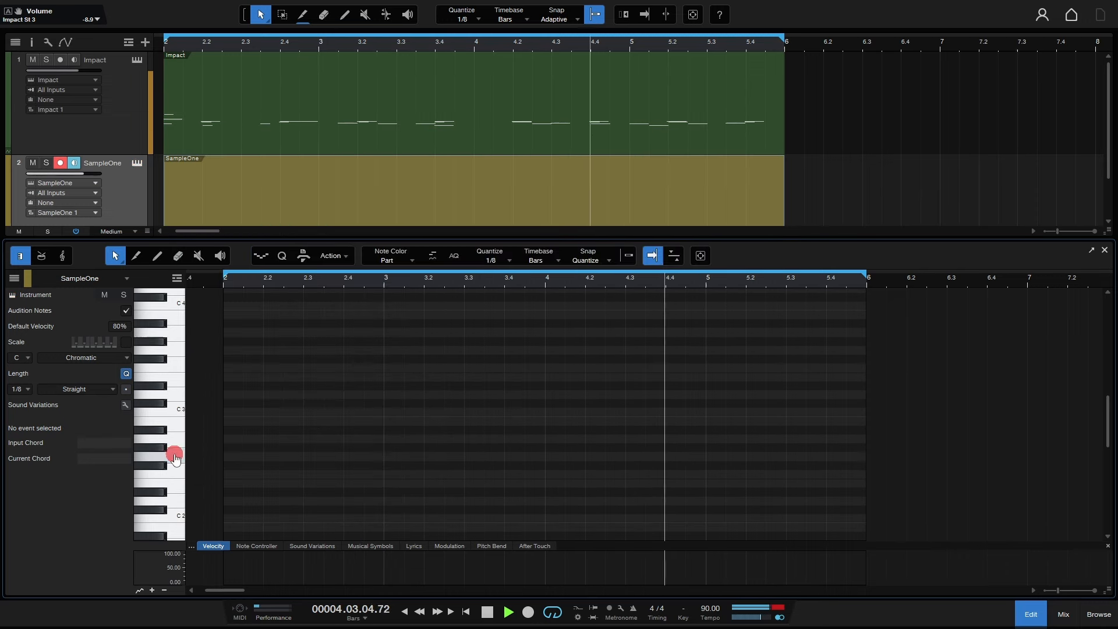
{"action": "double_click", "coordinate": [226, 458]}
{"action": "mouse_move", "coordinate": [245, 457]}
{"action": "left_mouse_down"}
{"action": "mouse_move", "coordinate": [286, 458]}
{"action": "mouse_move", "coordinate": [260, 458]}
{"action": "left_mouse_up"}
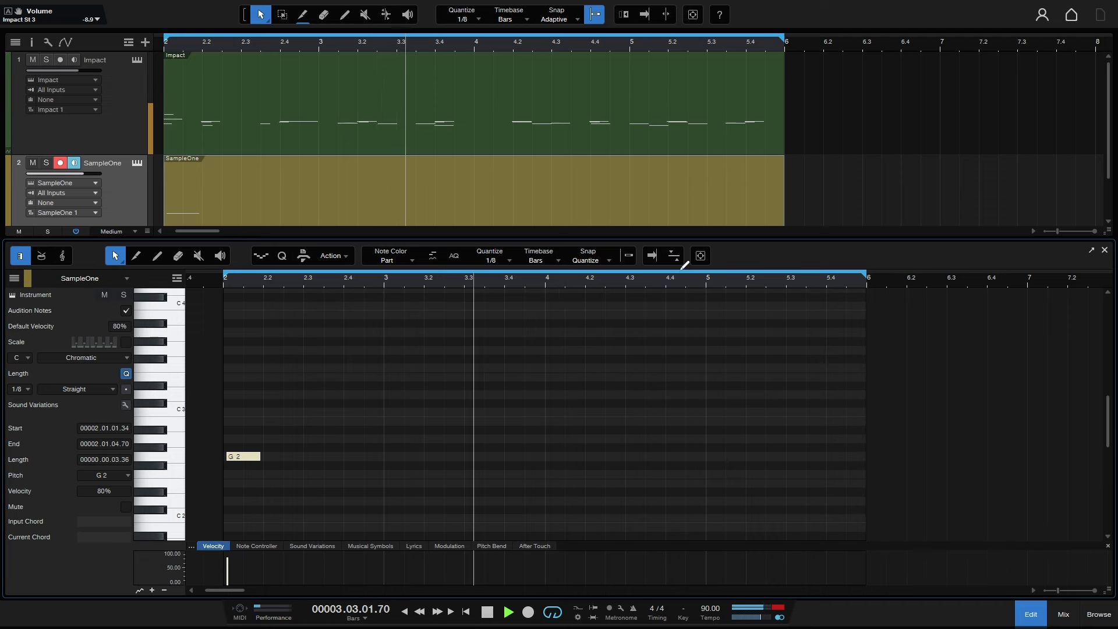
{"action": "left_click", "coordinate": [628, 257]}
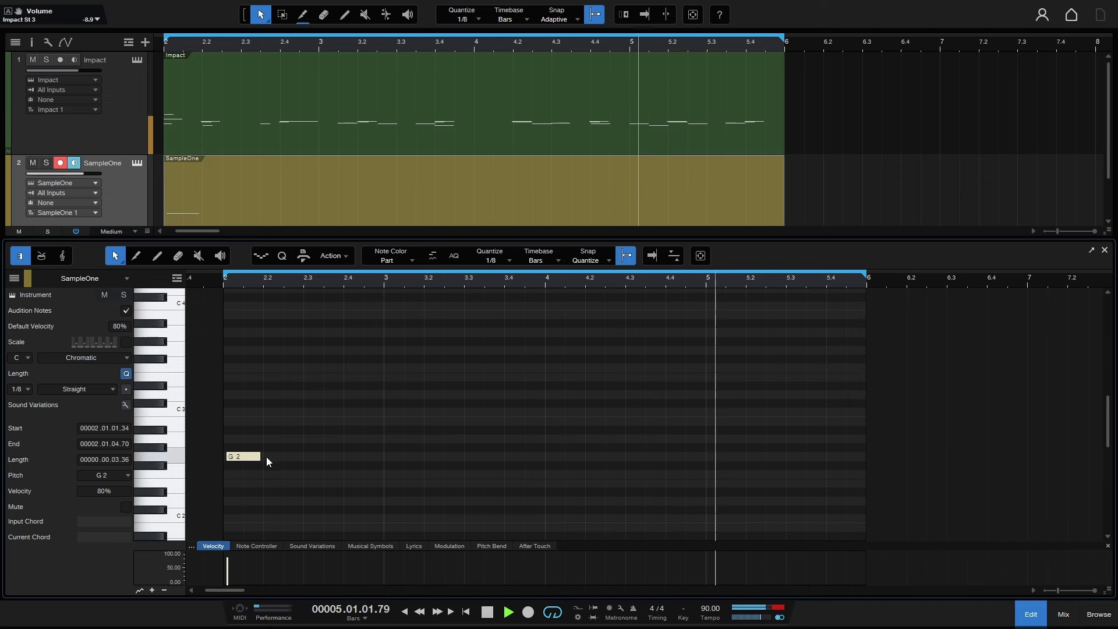
{"action": "left_click", "coordinate": [268, 458]}
{"action": "left_click_drag", "start_coordinate": [268, 459], "coordinate": [366, 456]}
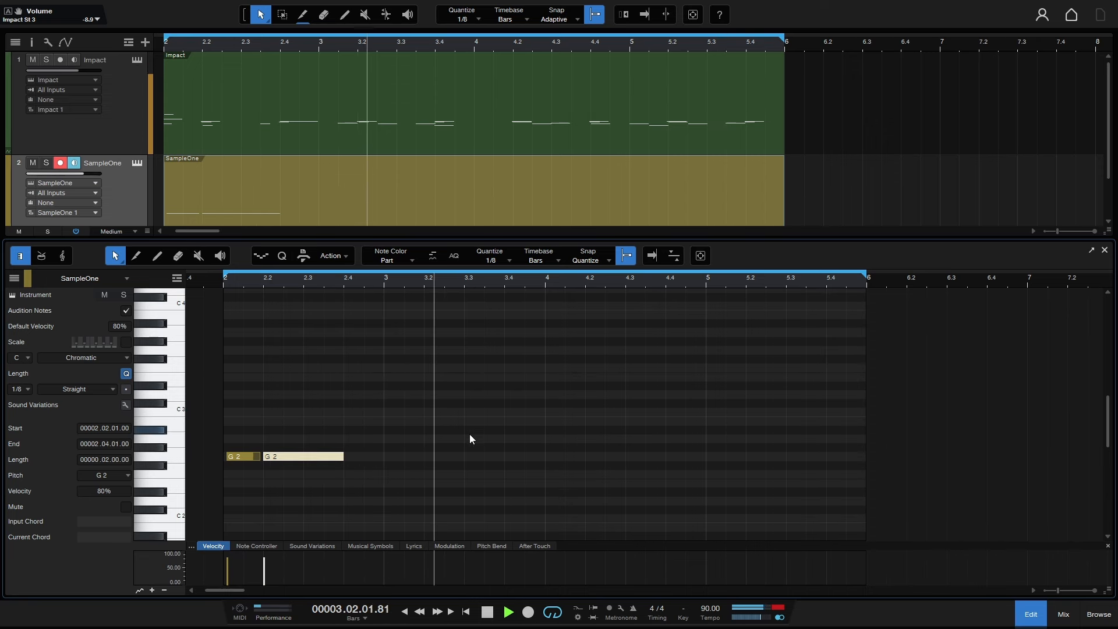
Add a B2 note from 3.2.3 to 3.4 and an F2 note from 4.3 to 4.4.3 in the bass part
{"action": "double_click", "coordinate": [450, 424]}
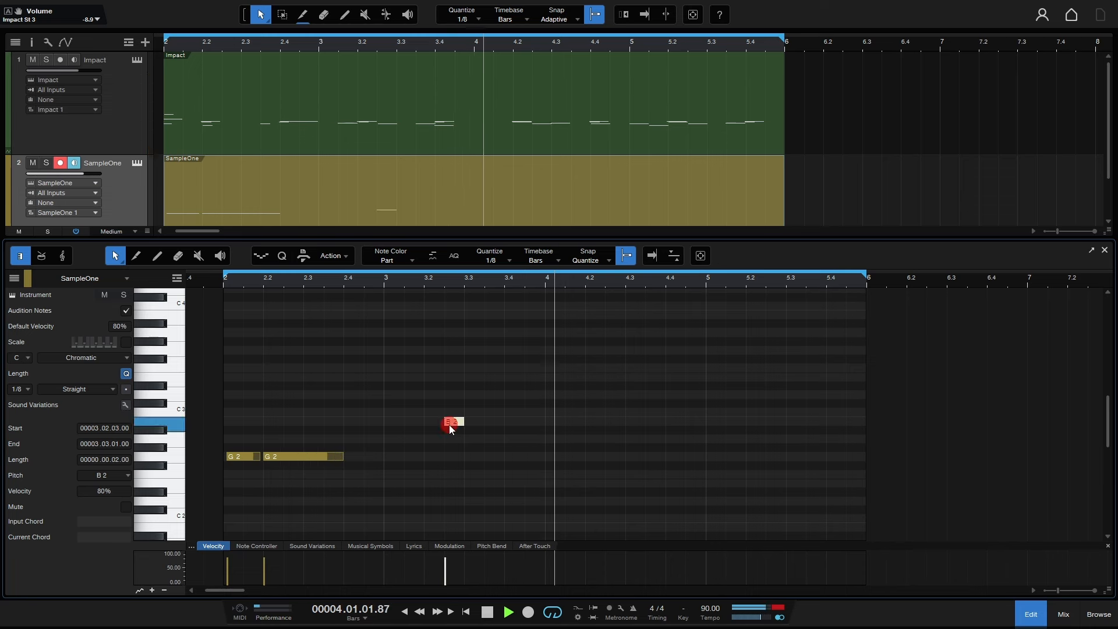
{"action": "left_click_drag", "start_coordinate": [465, 424], "coordinate": [500, 430]}
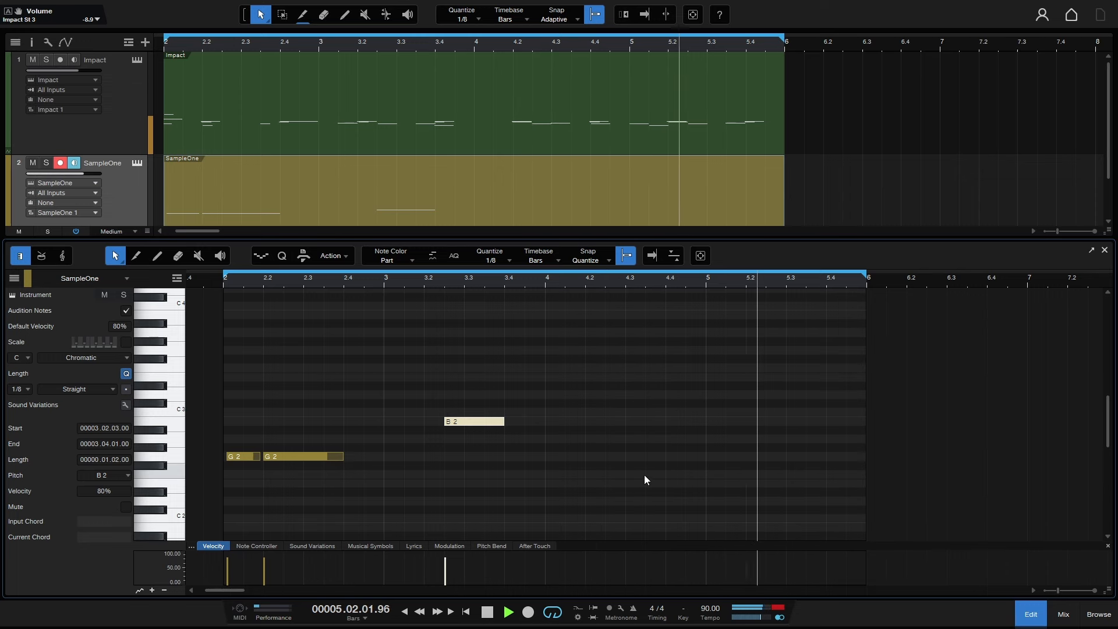
{"action": "double_click", "coordinate": [668, 476]}
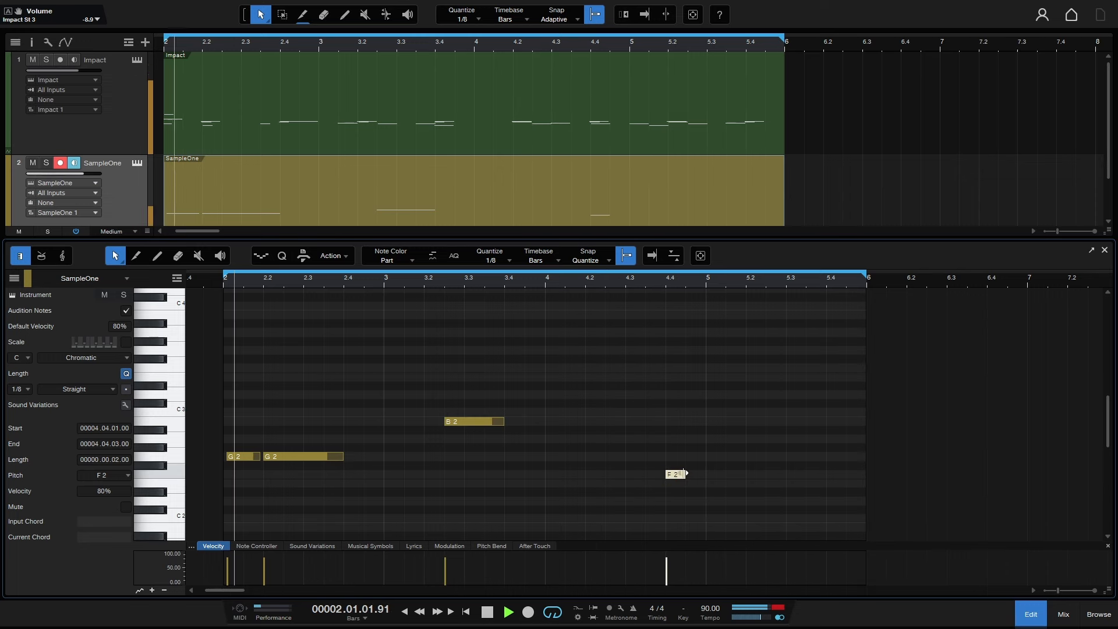
{"action": "left_click_drag", "start_coordinate": [686, 473], "coordinate": [644, 476]}
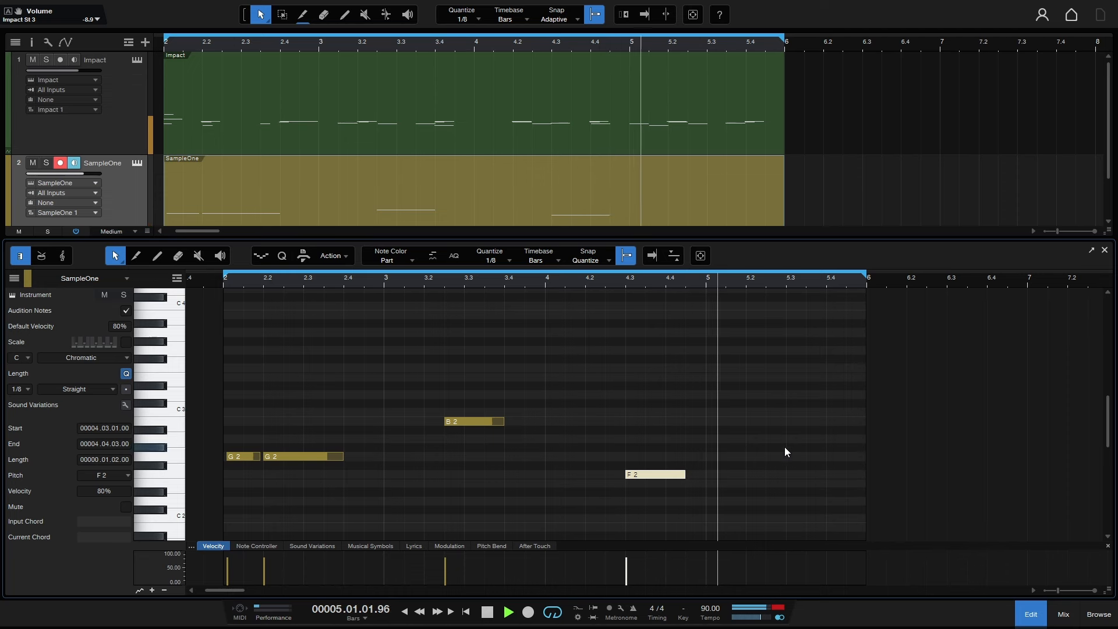
Add two short E3 notes at 5.1 and 5.1.3 and a one-beat A2 note at 5.3.3
{"action": "left_click", "coordinate": [709, 336]}
{"action": "left_click_drag", "start_coordinate": [713, 343], "coordinate": [715, 384]}
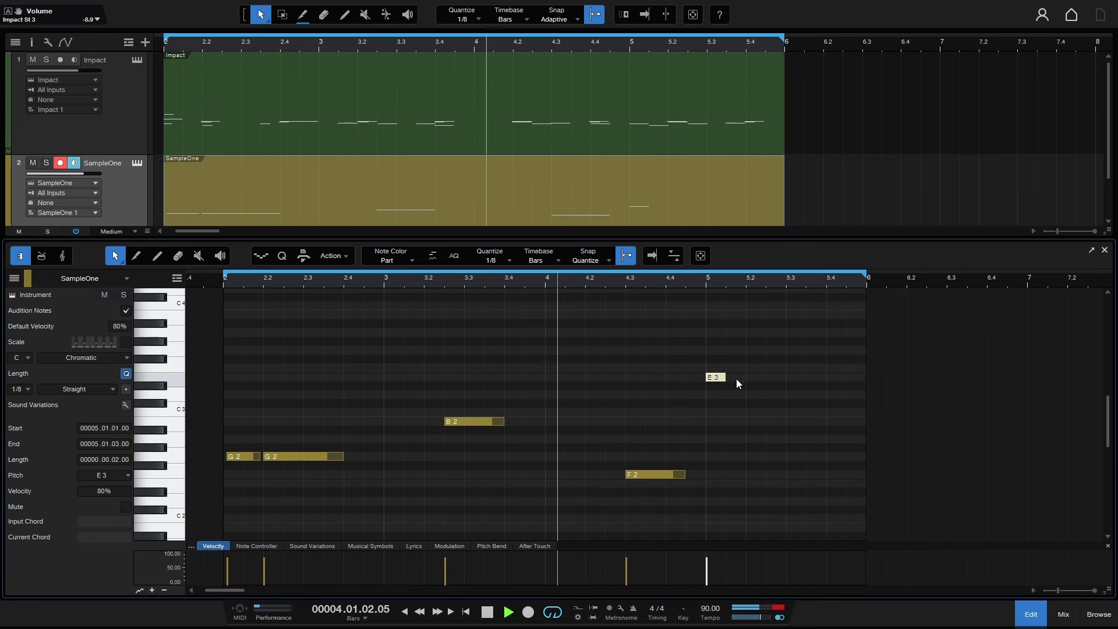
{"action": "left_click", "coordinate": [736, 378]}
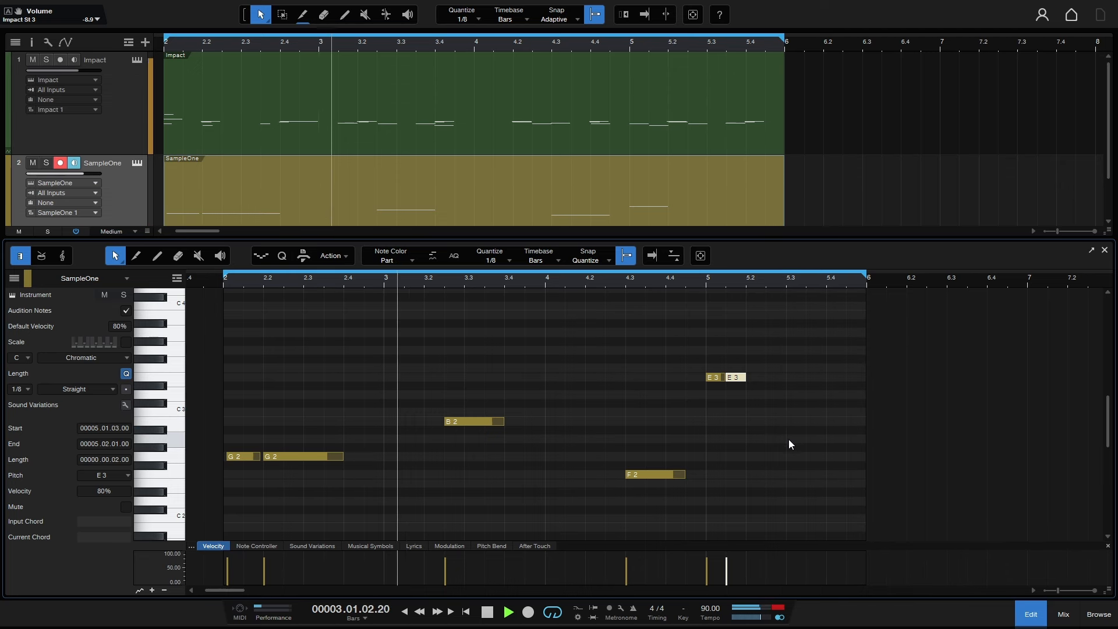
{"action": "left_click", "coordinate": [789, 439]}
{"action": "left_click_drag", "start_coordinate": [804, 440], "coordinate": [826, 439]}
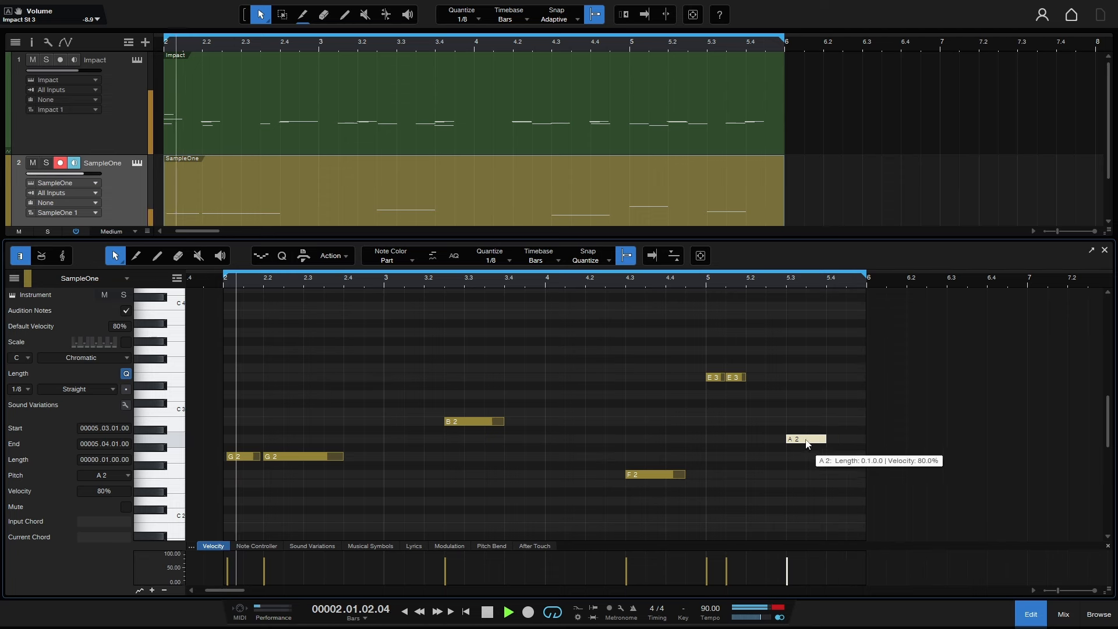
{"action": "left_click_drag", "start_coordinate": [808, 444], "coordinate": [821, 444]}
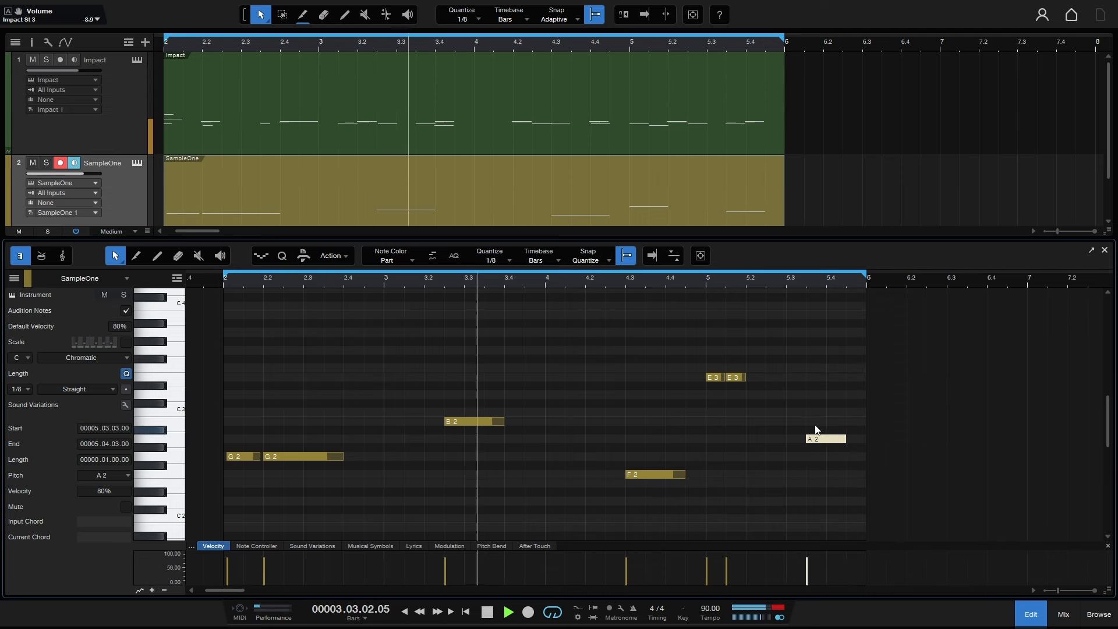
{"action": "left_click_drag", "start_coordinate": [729, 284], "coordinate": [751, 303]}
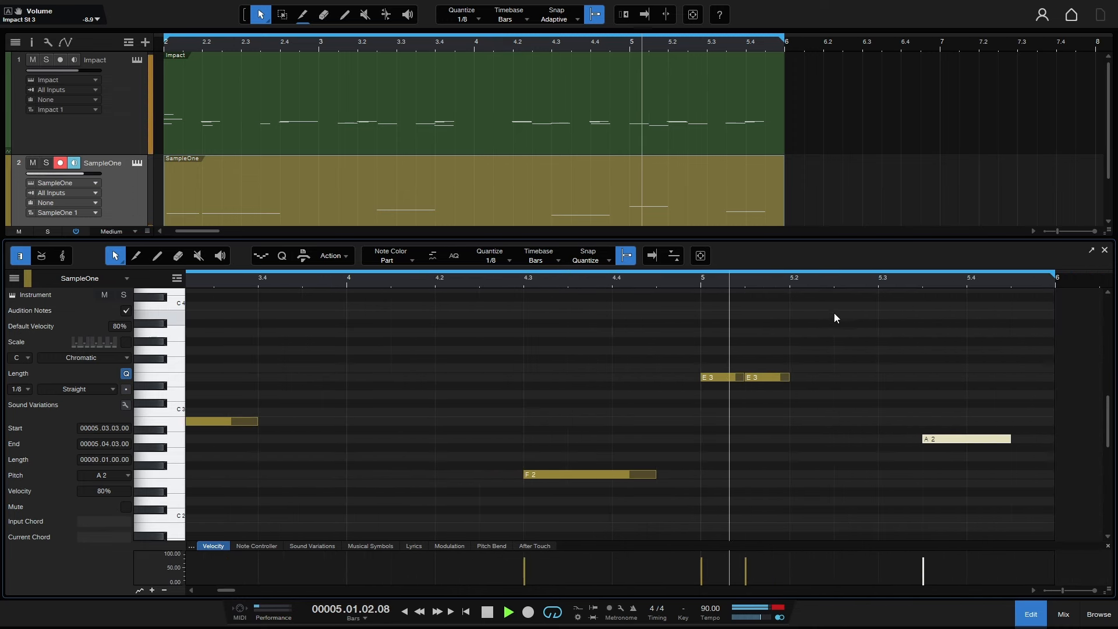
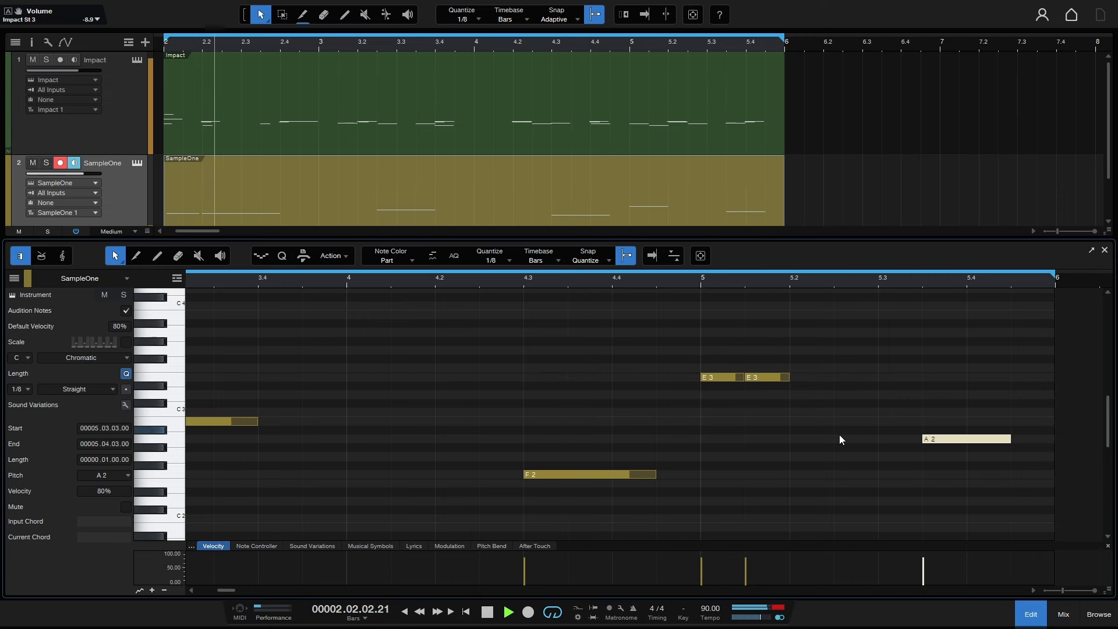
Close the note editor, open Impact XT, audition the kick, snare and Clank pads, and select the Loading_Dishwasher pad
{"action": "left_click", "coordinate": [1030, 615]}
{"action": "left_click", "coordinate": [137, 61]}
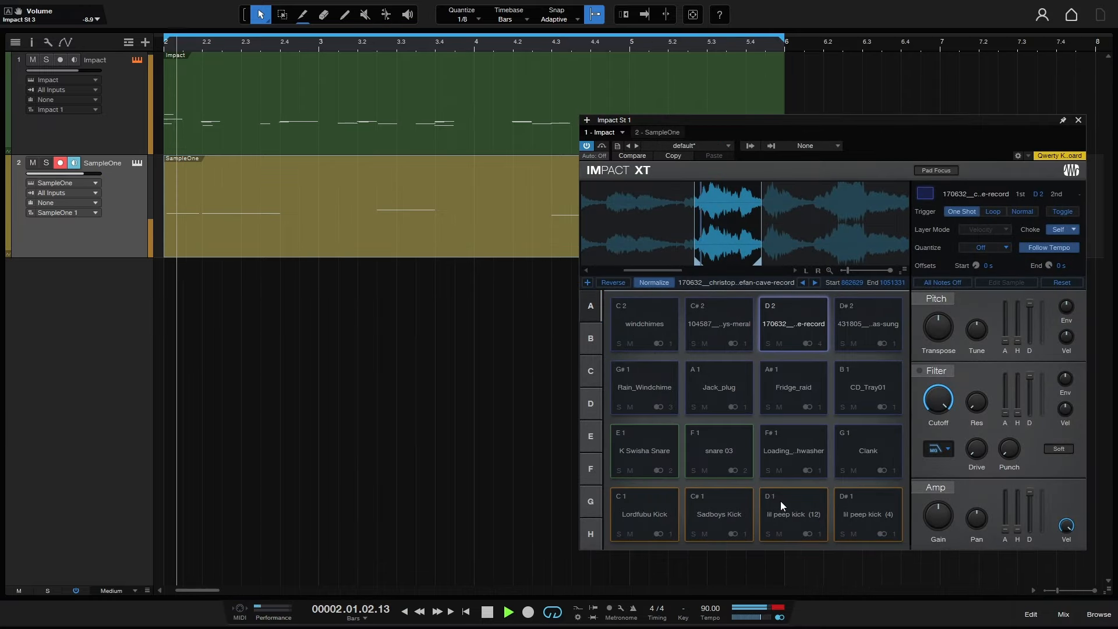
{"action": "left_click", "coordinate": [708, 517]}
{"action": "left_click", "coordinate": [716, 452]}
{"action": "left_click", "coordinate": [784, 450]}
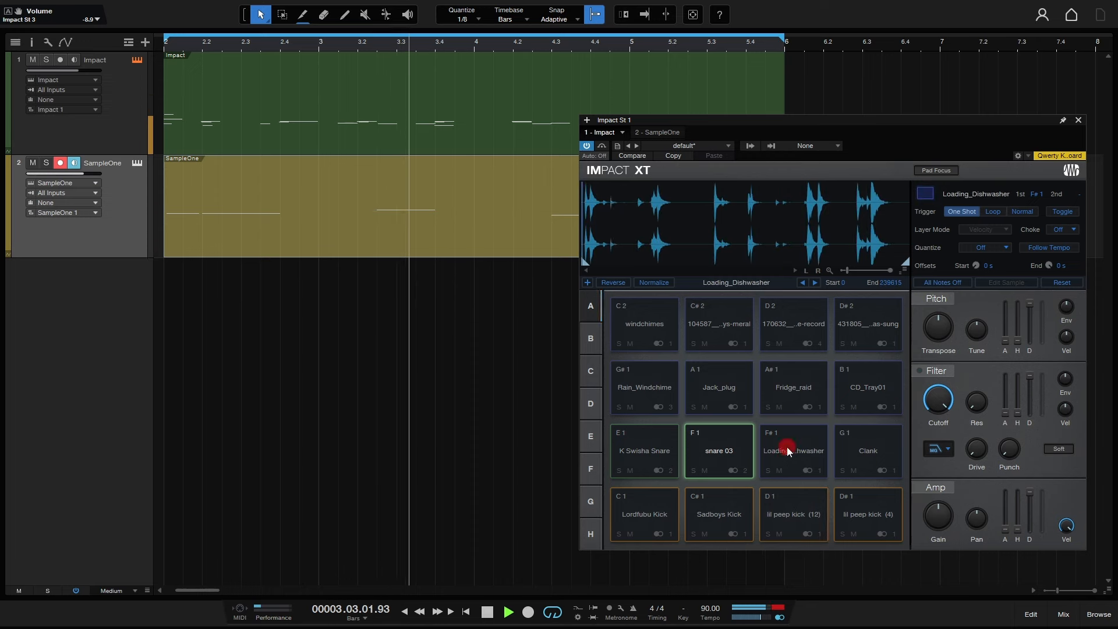
{"action": "left_click", "coordinate": [868, 451]}
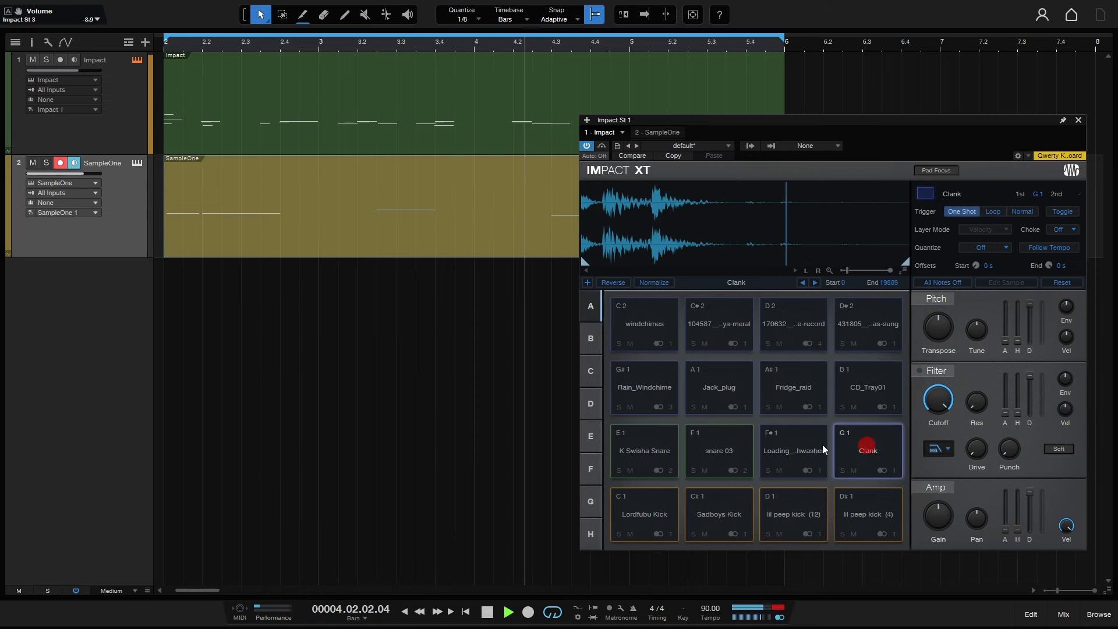
{"action": "left_click", "coordinate": [791, 451]}
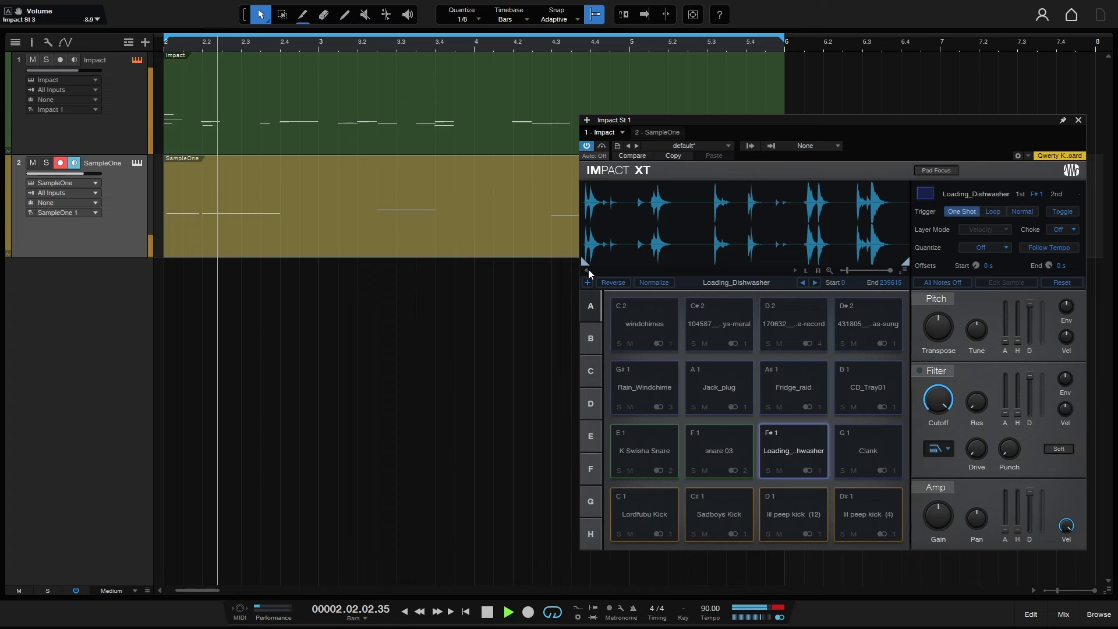
Trim the Loading_Dishwasher sample to start at 97711 and end at 199694, and turn on Follow Tempo
{"action": "left_click_drag", "start_coordinate": [585, 263], "coordinate": [714, 263]}
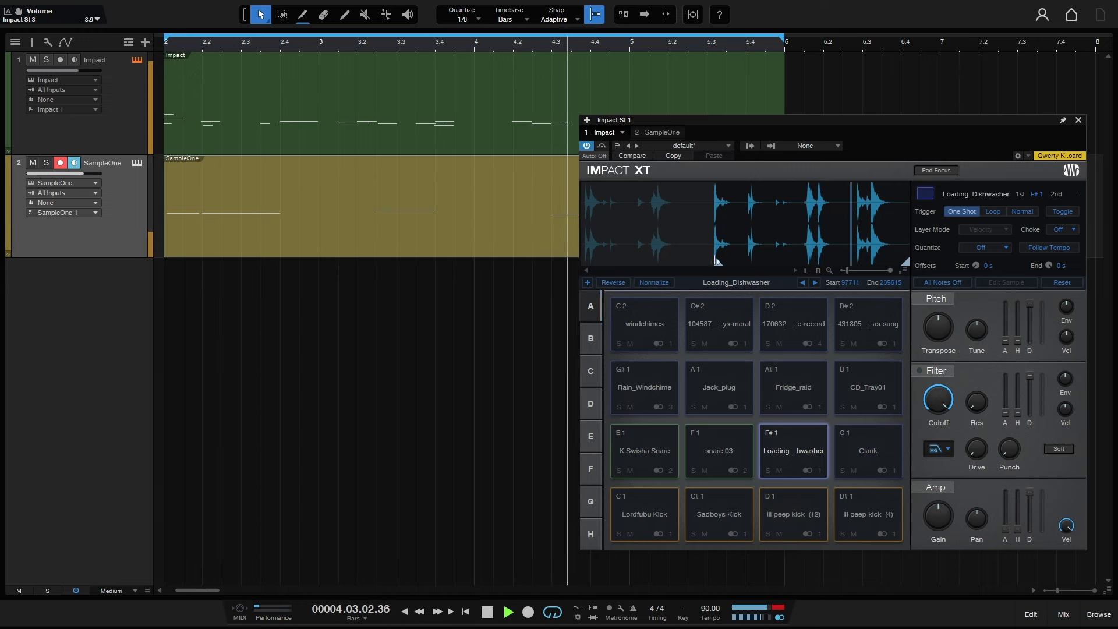
{"action": "left_click_drag", "start_coordinate": [715, 263], "coordinate": [870, 262]}
{"action": "left_click", "coordinate": [796, 448]}
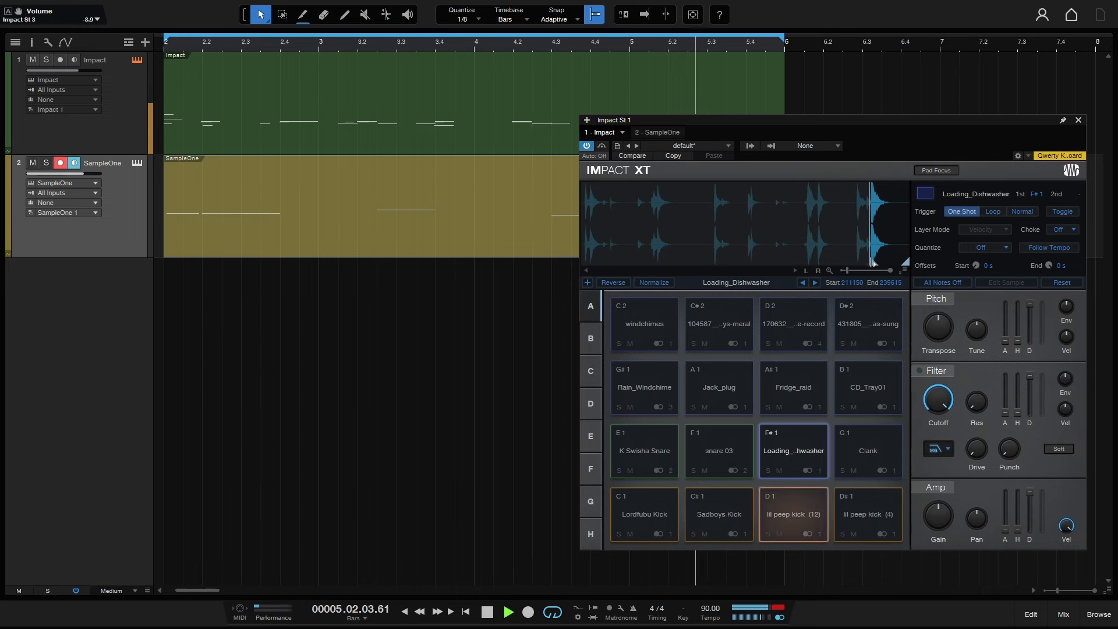
{"action": "key", "text": "ctrl+z"}
{"action": "key", "text": "ctrl+z"}
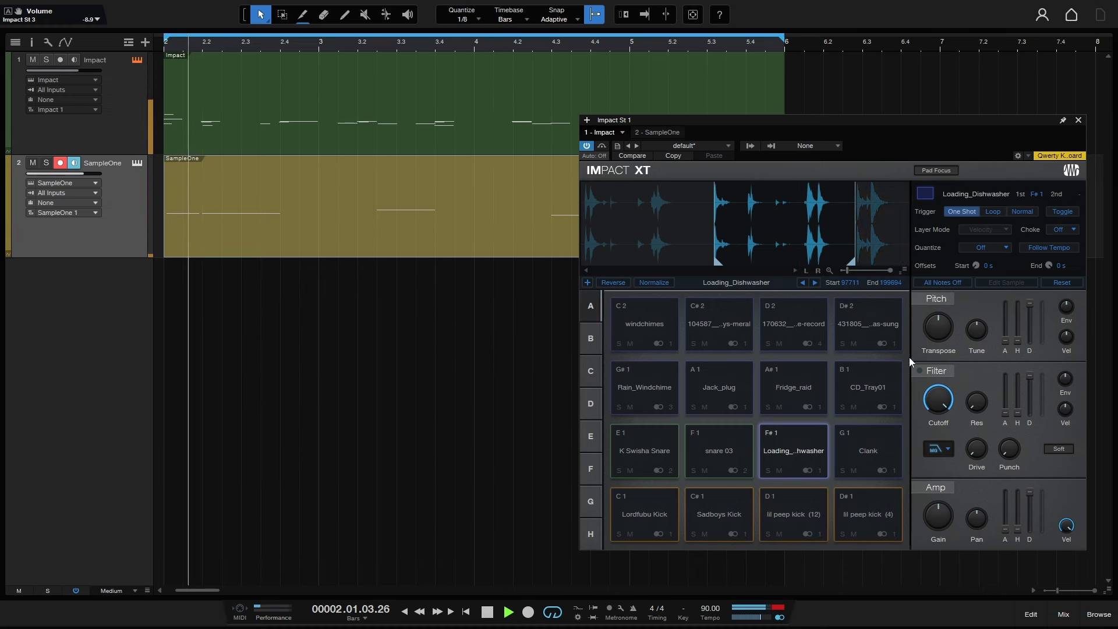
{"action": "left_click", "coordinate": [1040, 248]}
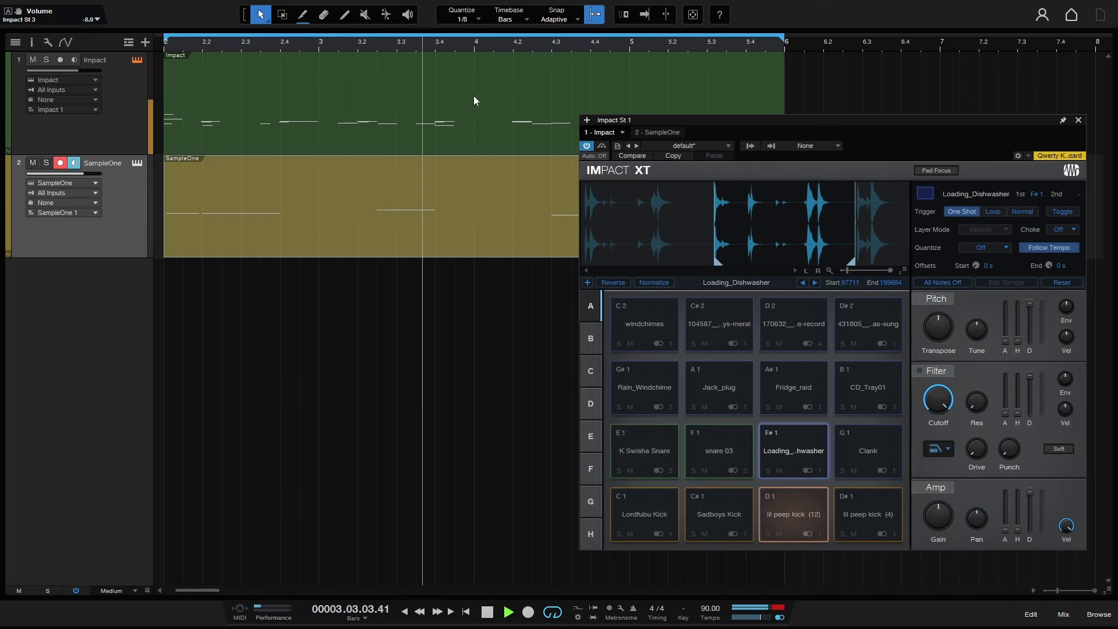
Open the Impact part in the drum editor, close the instrument window, and add a Loading_Dishwasher hit at bar 4
{"action": "double_click", "coordinate": [487, 128]}
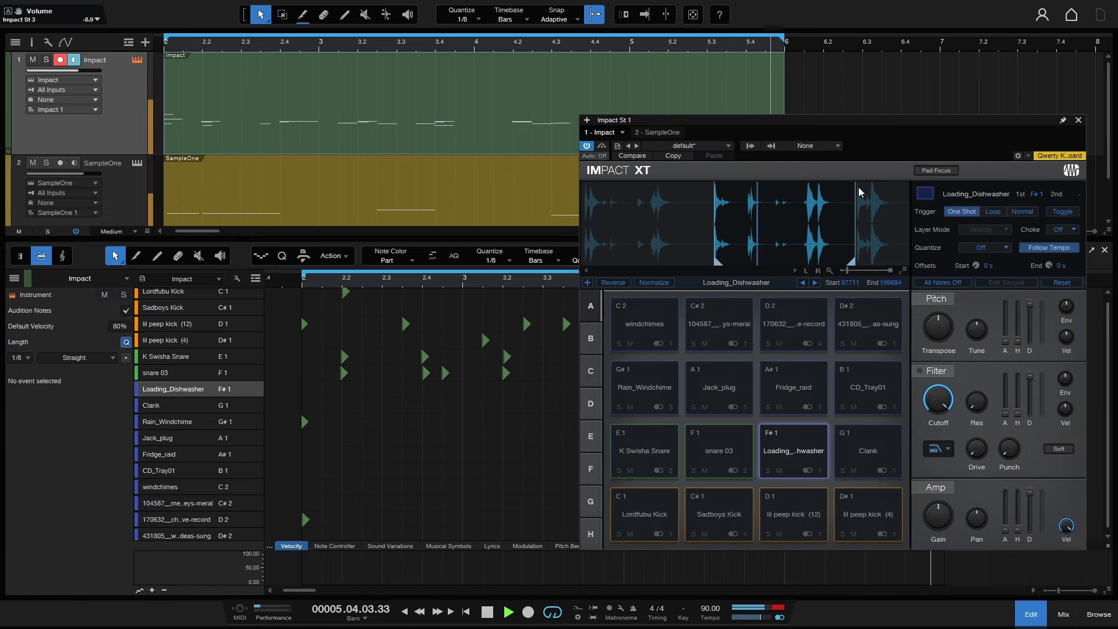
{"action": "left_click", "coordinate": [1079, 121]}
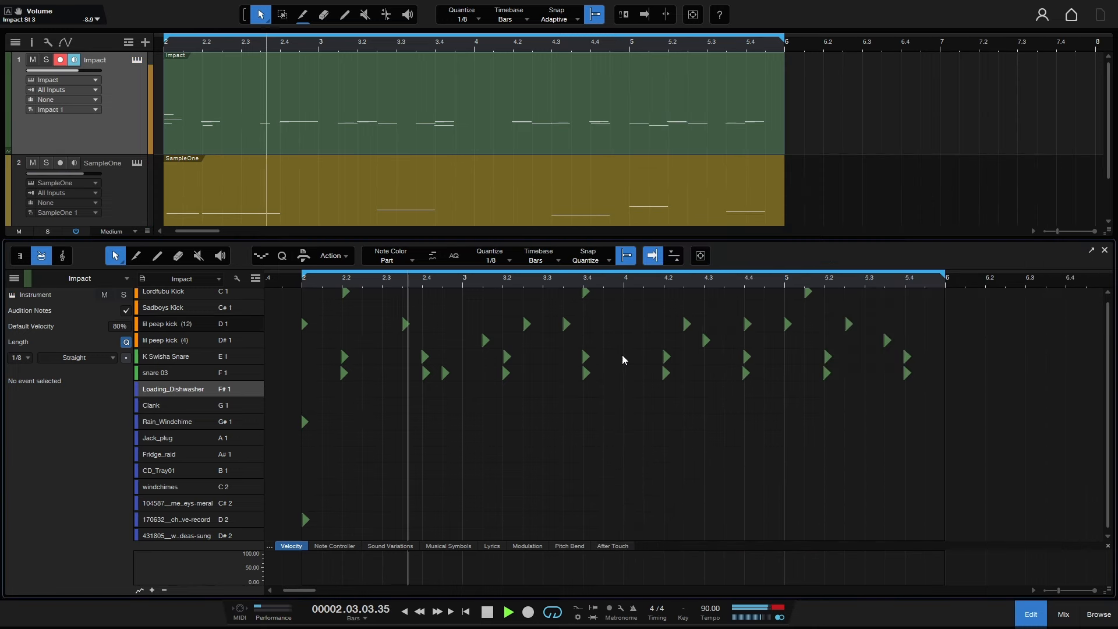
{"action": "left_click", "coordinate": [627, 389]}
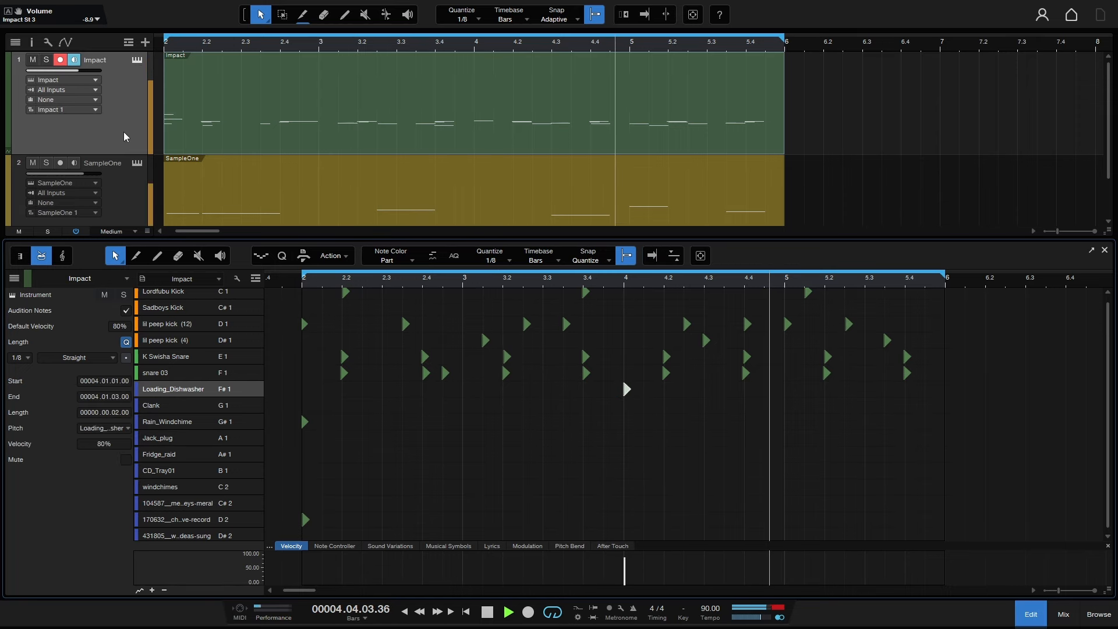
Reopen Impact XT, set the Loading_Dishwasher pad's choke to Self, and close the instrument window
{"action": "left_click", "coordinate": [137, 60]}
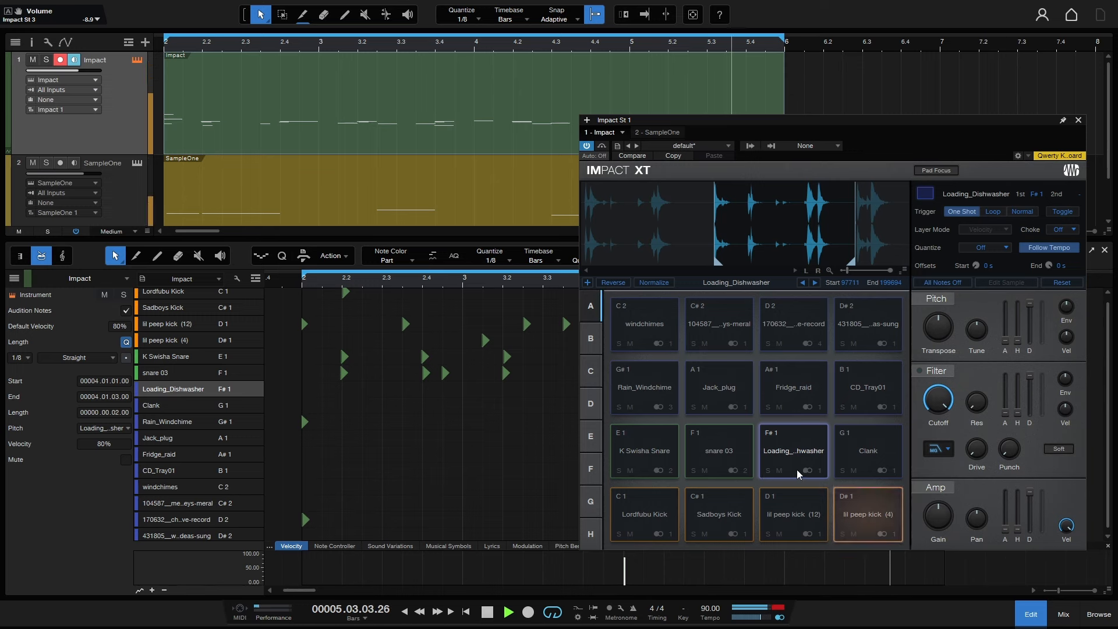
{"action": "left_click", "coordinate": [1063, 229]}
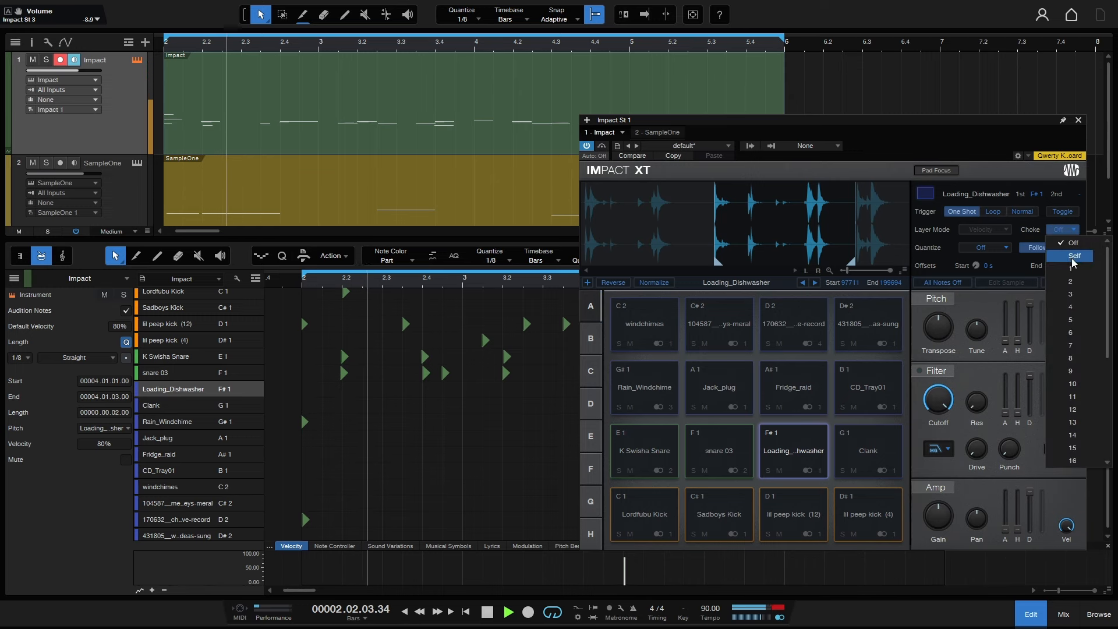
{"action": "left_click", "coordinate": [1064, 252]}
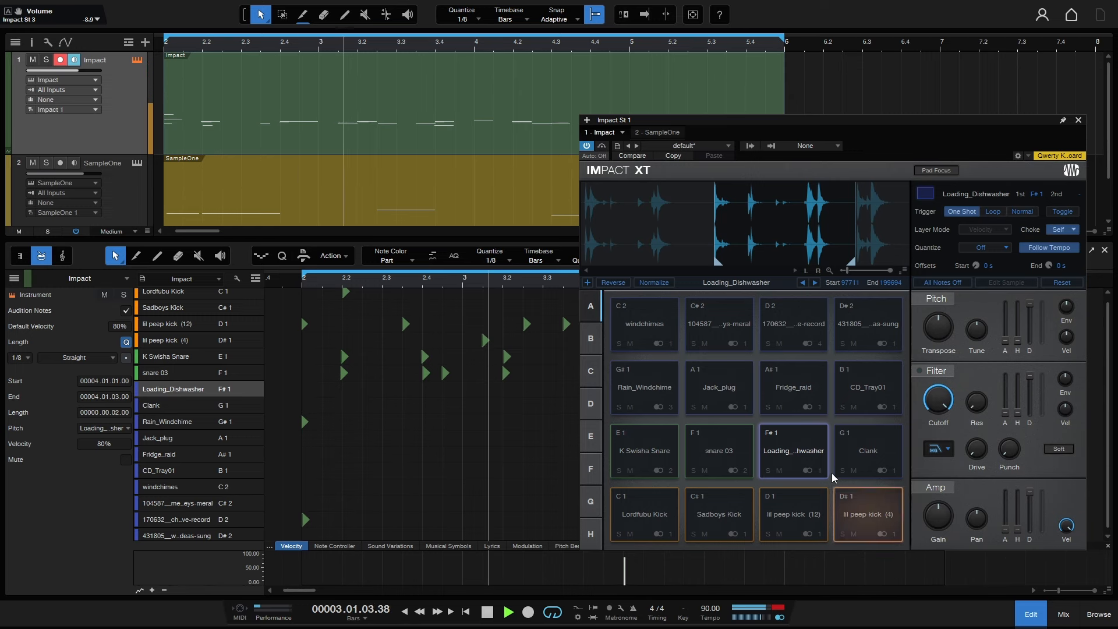
{"action": "left_click", "coordinate": [1078, 121]}
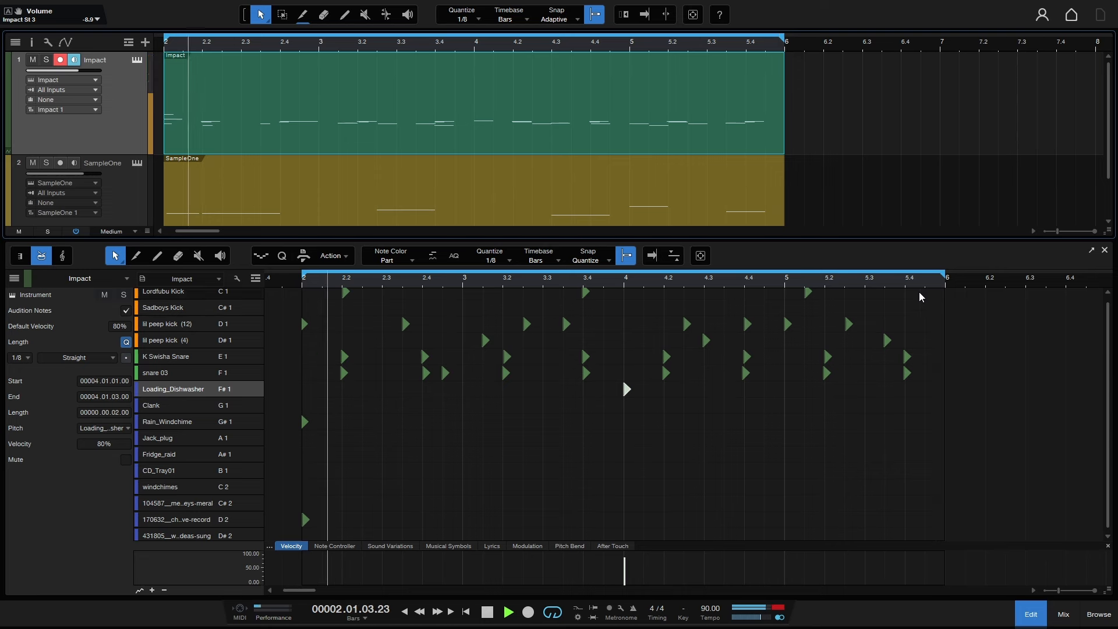
Add Lordfubu Kick hits at 2.4.3, 4.1.3, 4.3.3, 4.4.3 and 5.3.3, and raise the quieter hits' velocities at 2.2 and 5.1.3
{"action": "left_click", "coordinate": [643, 307]}
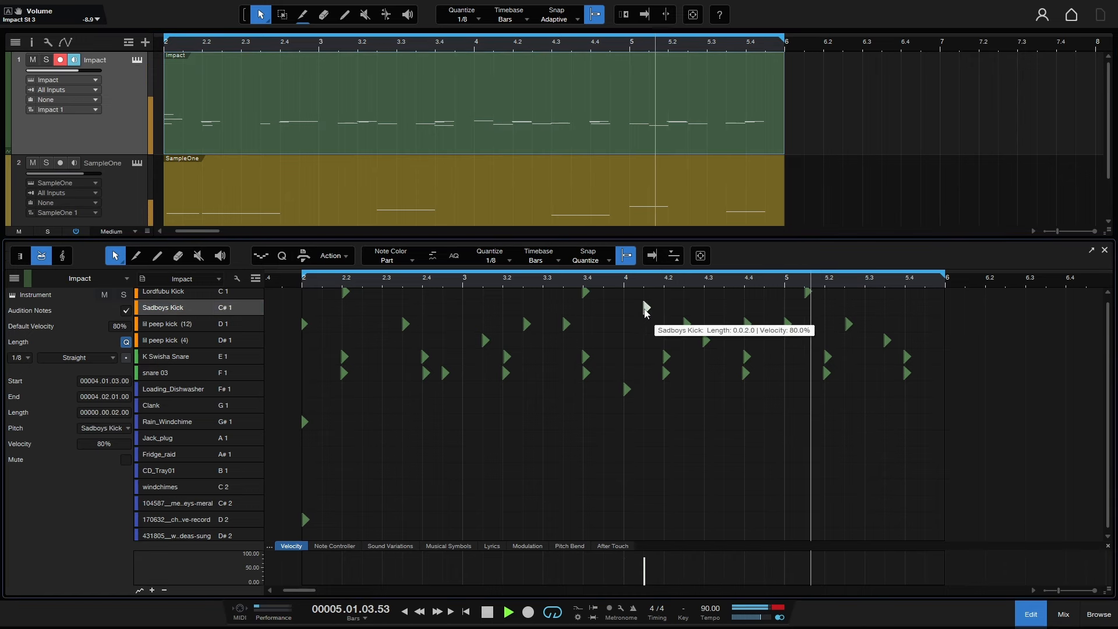
{"action": "double_click", "coordinate": [644, 308]}
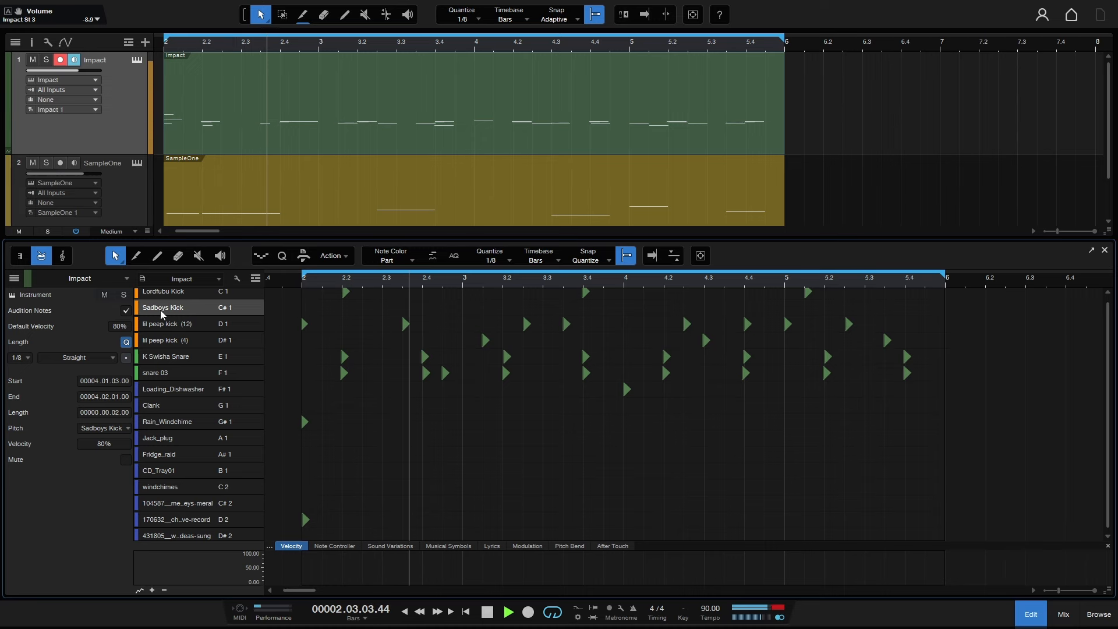
{"action": "left_click", "coordinate": [164, 295]}
{"action": "scroll", "coordinate": [231, 311], "scroll_direction": "up", "scroll_amount": 1}
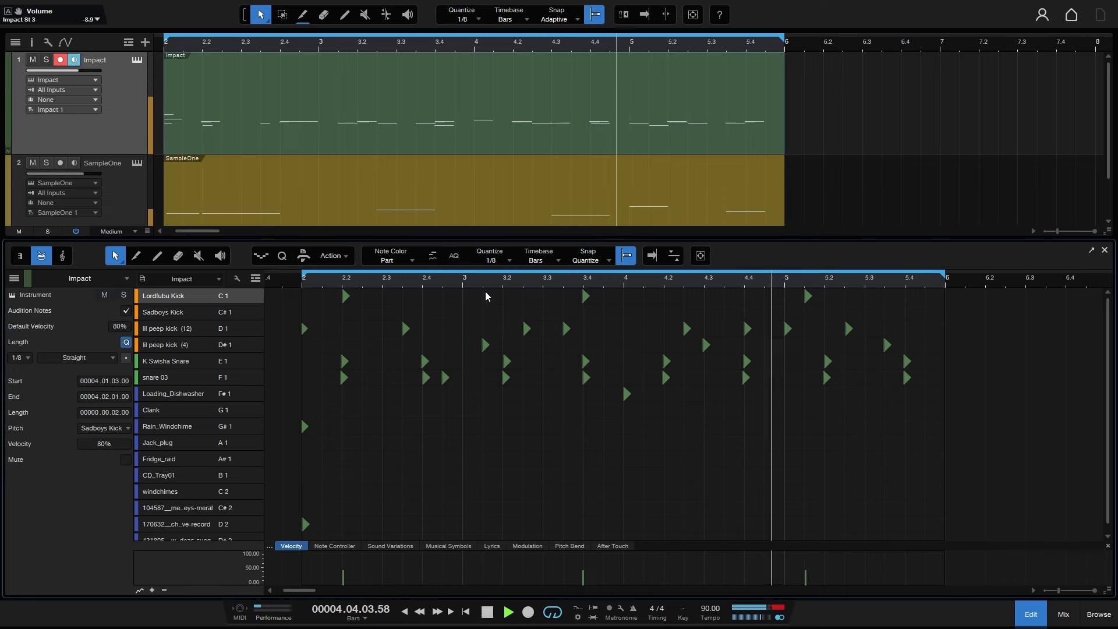
{"action": "double_click", "coordinate": [445, 295]}
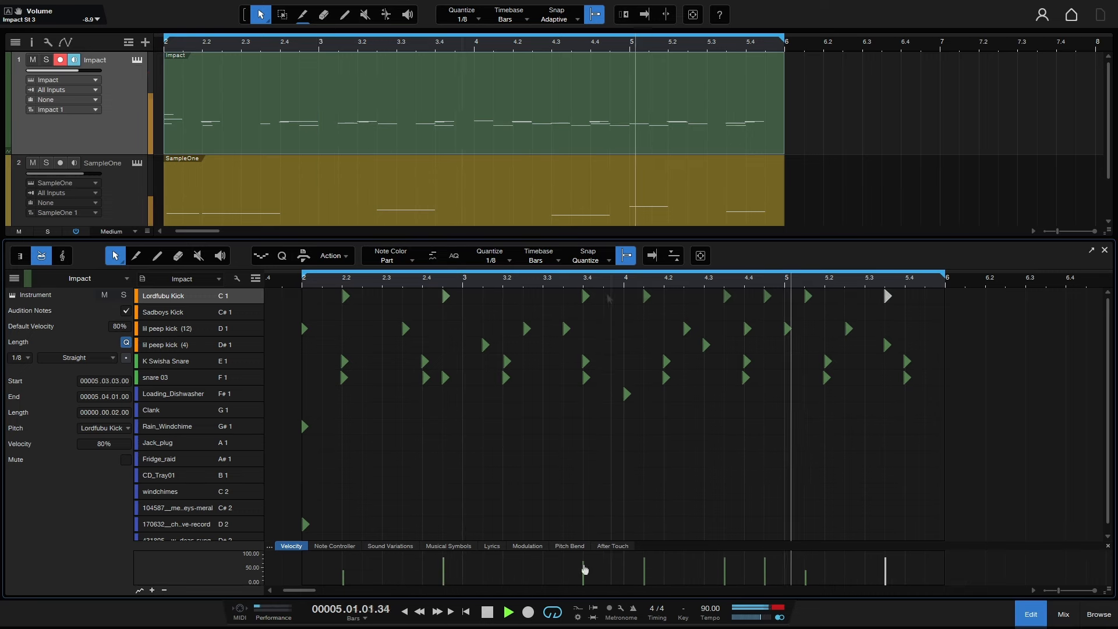
{"action": "left_click_drag", "start_coordinate": [344, 576], "coordinate": [345, 565]}
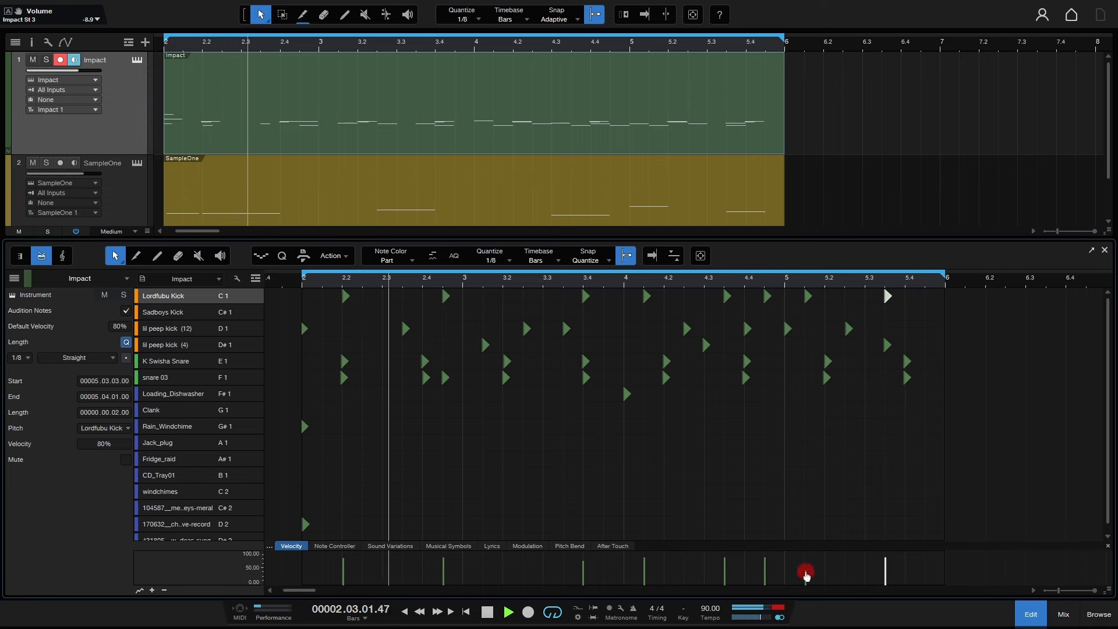
{"action": "left_click_drag", "start_coordinate": [807, 575], "coordinate": [806, 559]}
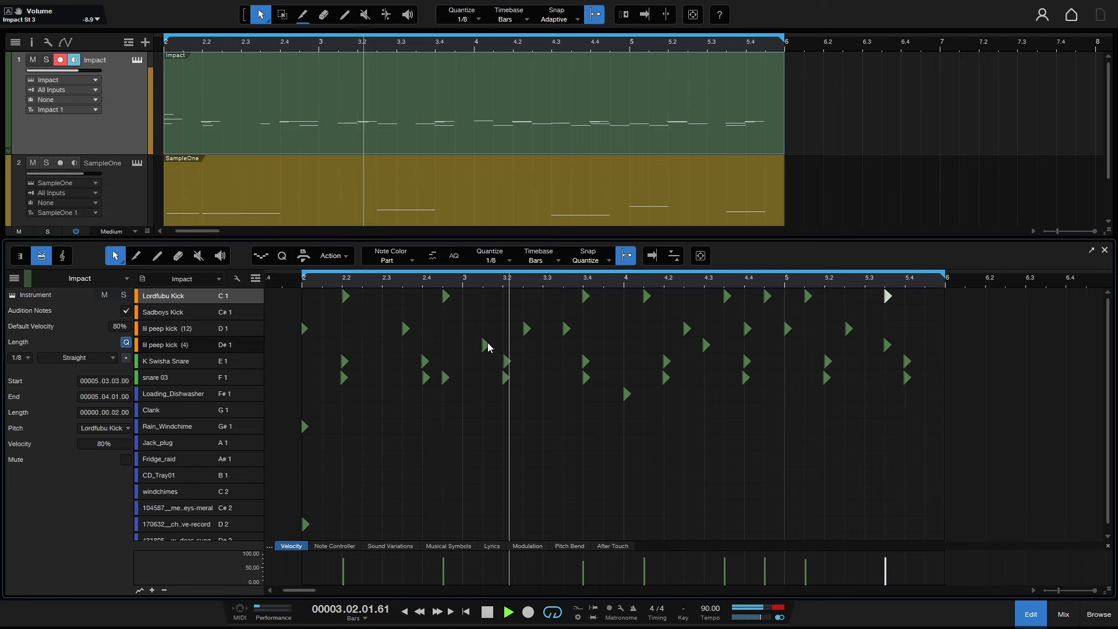
Raise the velocity of all lil peep kick (12) hits together to about 75%
{"action": "left_click", "coordinate": [162, 330]}
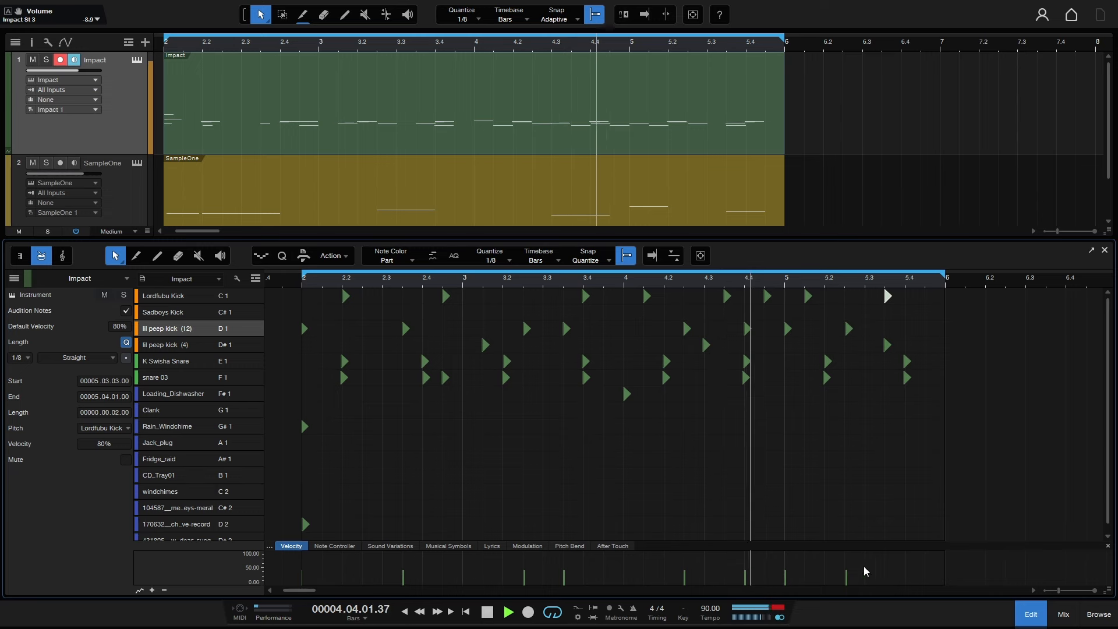
{"action": "left_click_drag", "start_coordinate": [862, 581], "coordinate": [402, 561]}
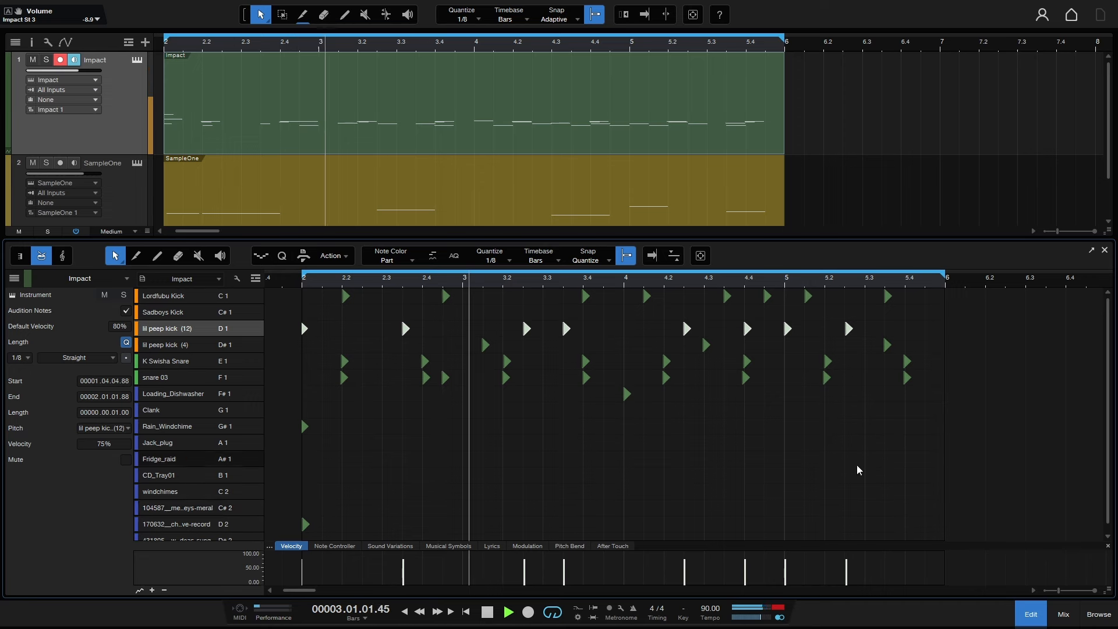
{"action": "left_click", "coordinate": [686, 505]}
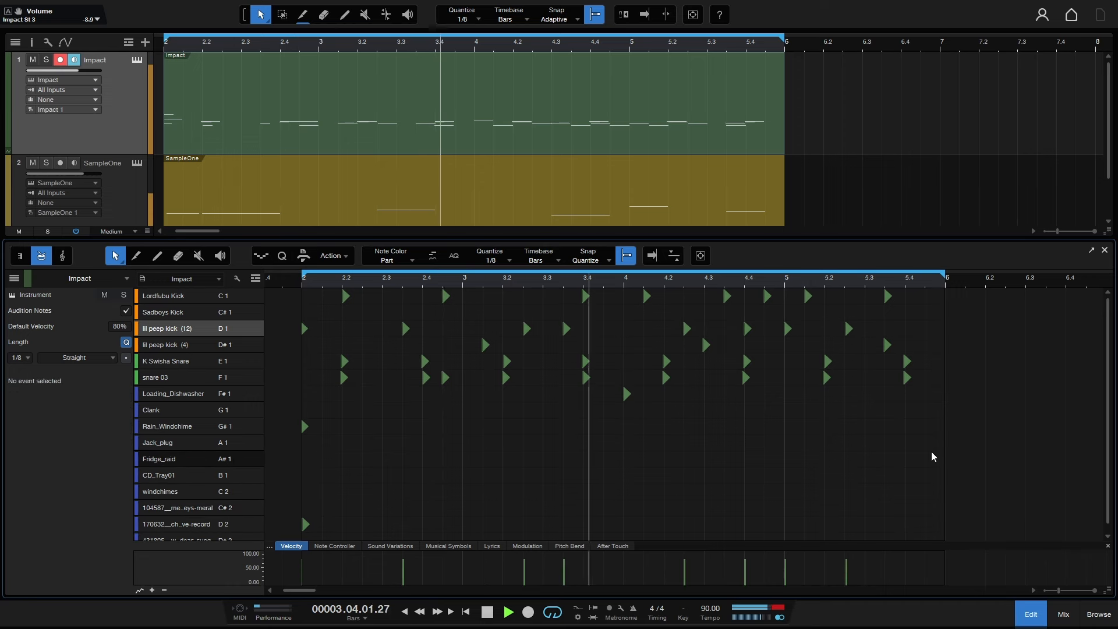
Select all the K Swisha Snare hits and raise their velocity together to 70%
{"action": "left_click", "coordinate": [164, 363]}
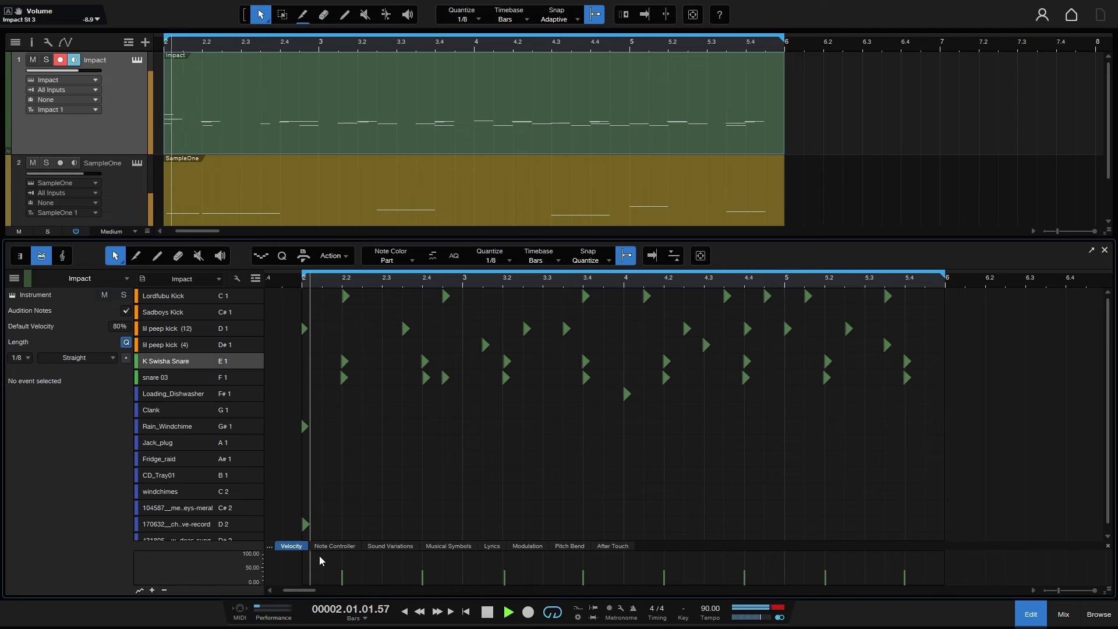
{"action": "left_click_drag", "start_coordinate": [319, 557], "coordinate": [964, 582]}
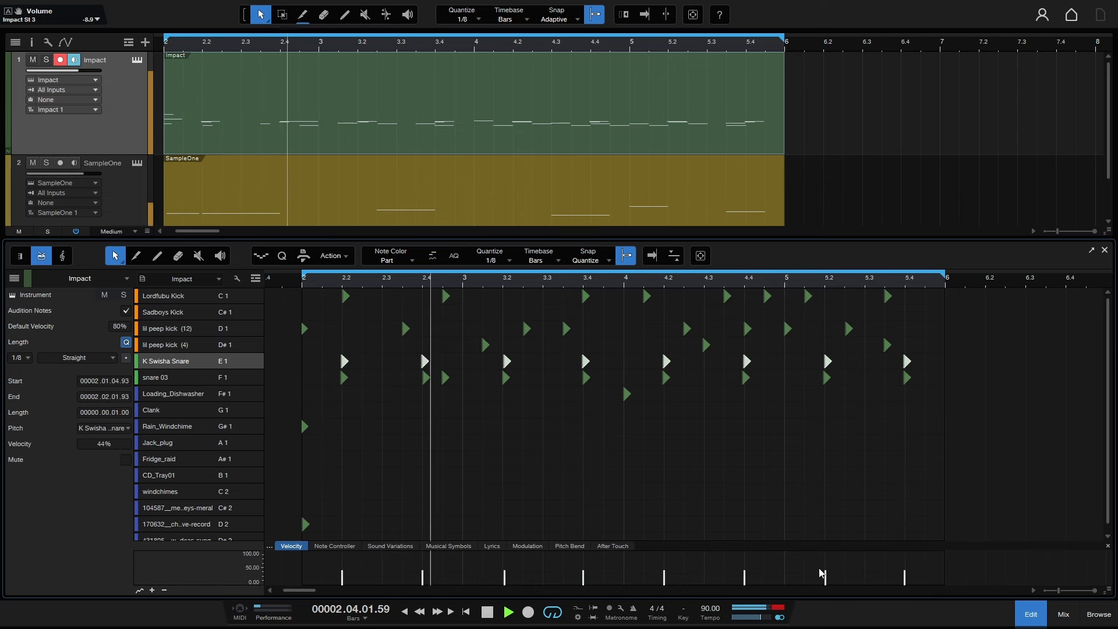
{"action": "left_click_drag", "start_coordinate": [827, 577], "coordinate": [826, 562]}
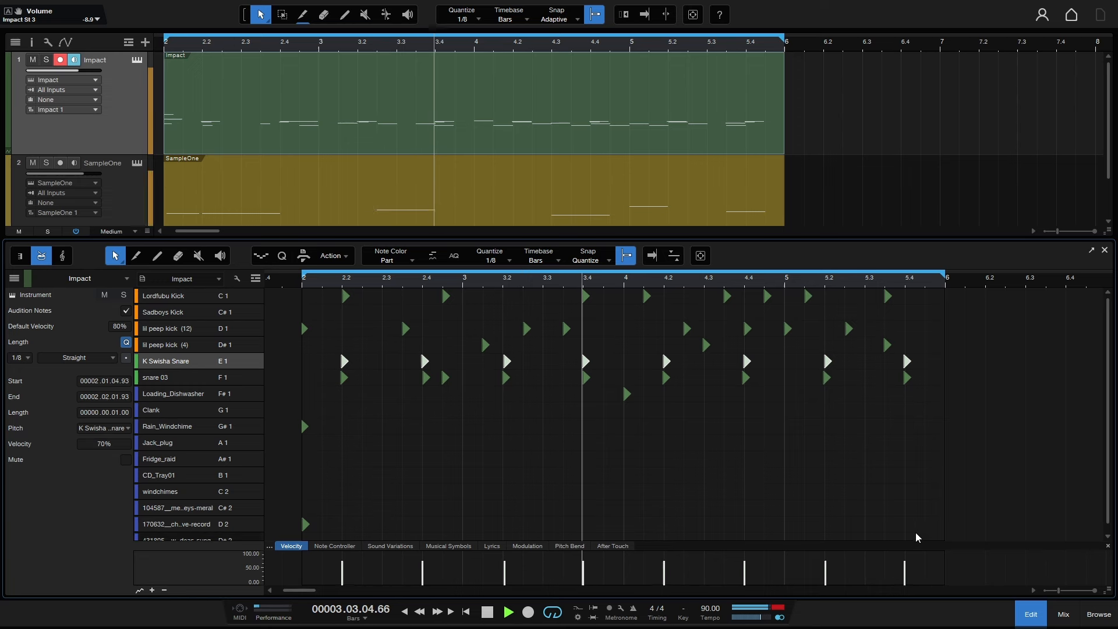
Raise the velocities of the snare 03 hits and delete the extra snare 03 hit at 2.4.3
{"action": "left_click", "coordinate": [162, 378]}
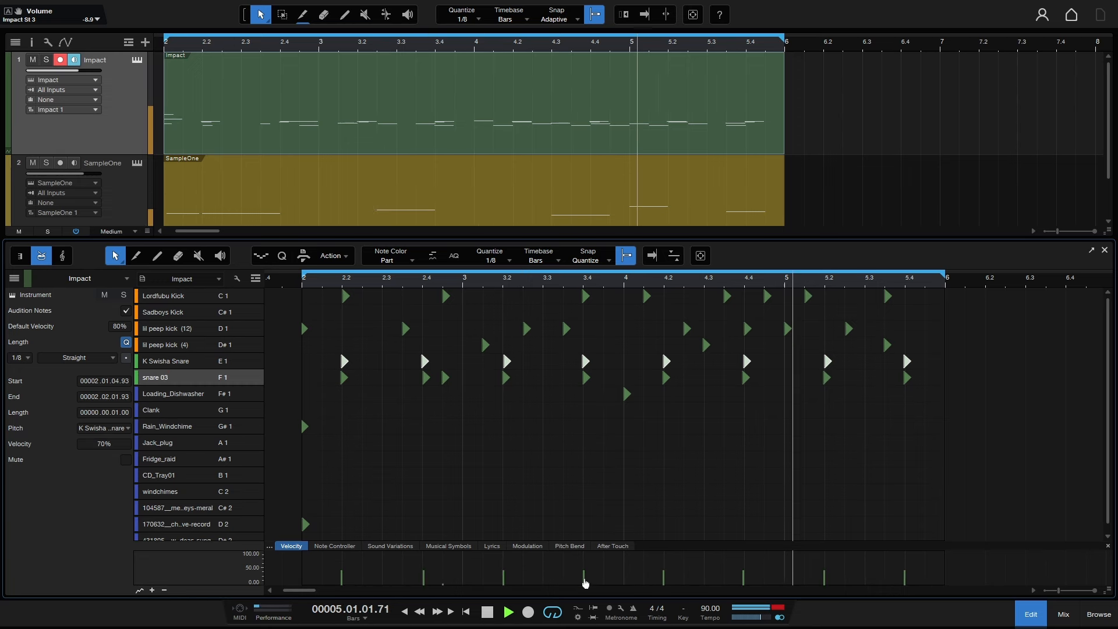
{"action": "left_click_drag", "start_coordinate": [585, 580], "coordinate": [584, 560]}
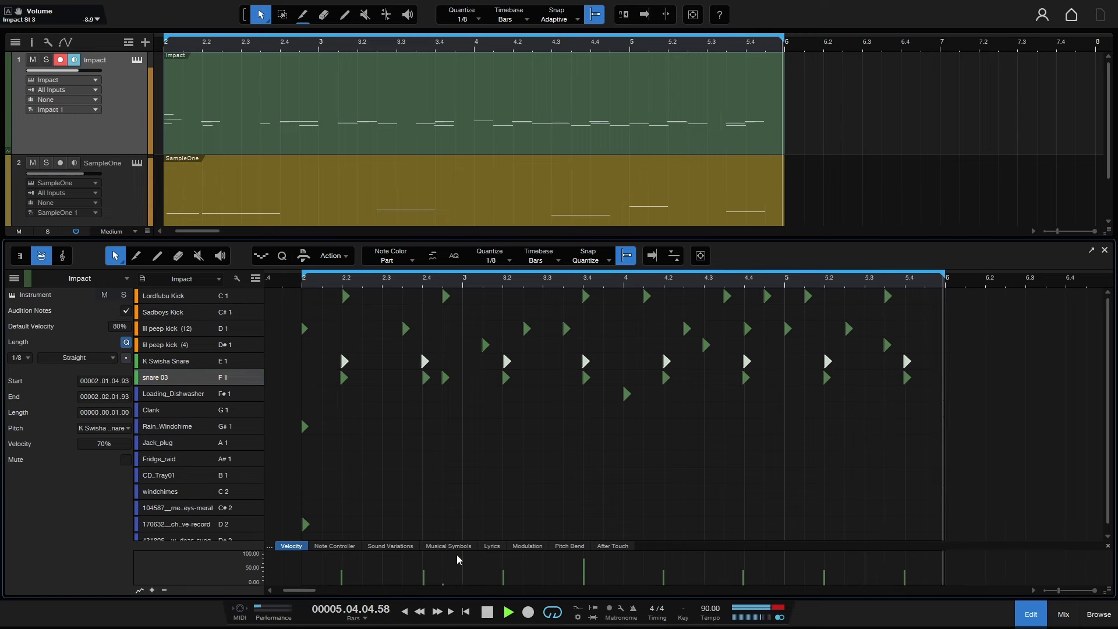
{"action": "left_click", "coordinate": [158, 380]}
{"action": "left_click", "coordinate": [157, 380]}
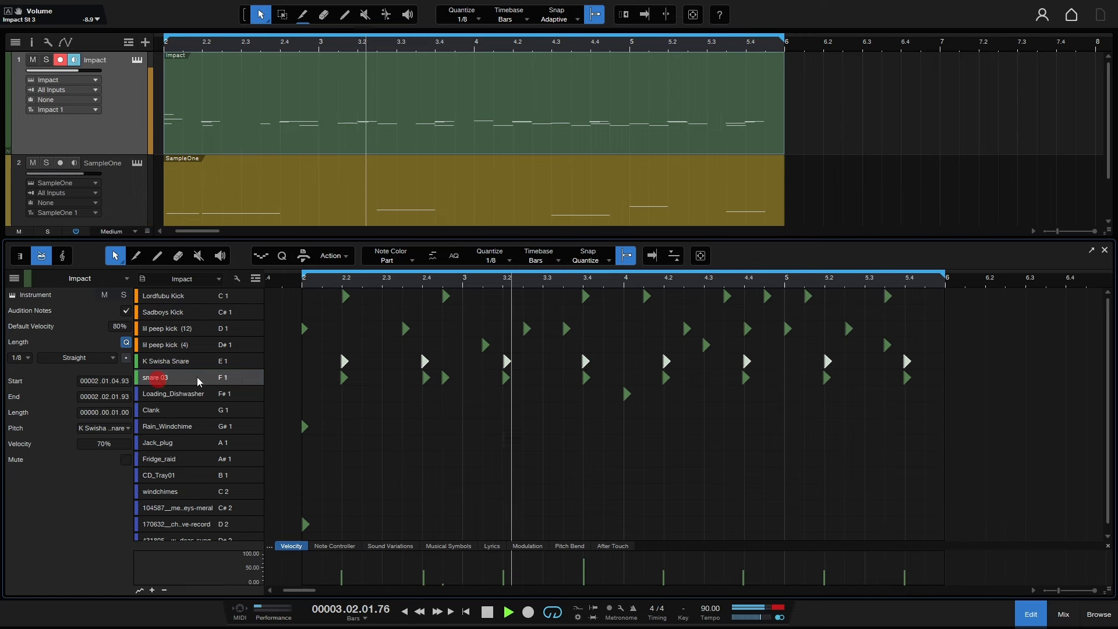
{"action": "left_click_drag", "start_coordinate": [319, 379], "coordinate": [929, 385]}
{"action": "left_click_drag", "start_coordinate": [663, 576], "coordinate": [664, 559]}
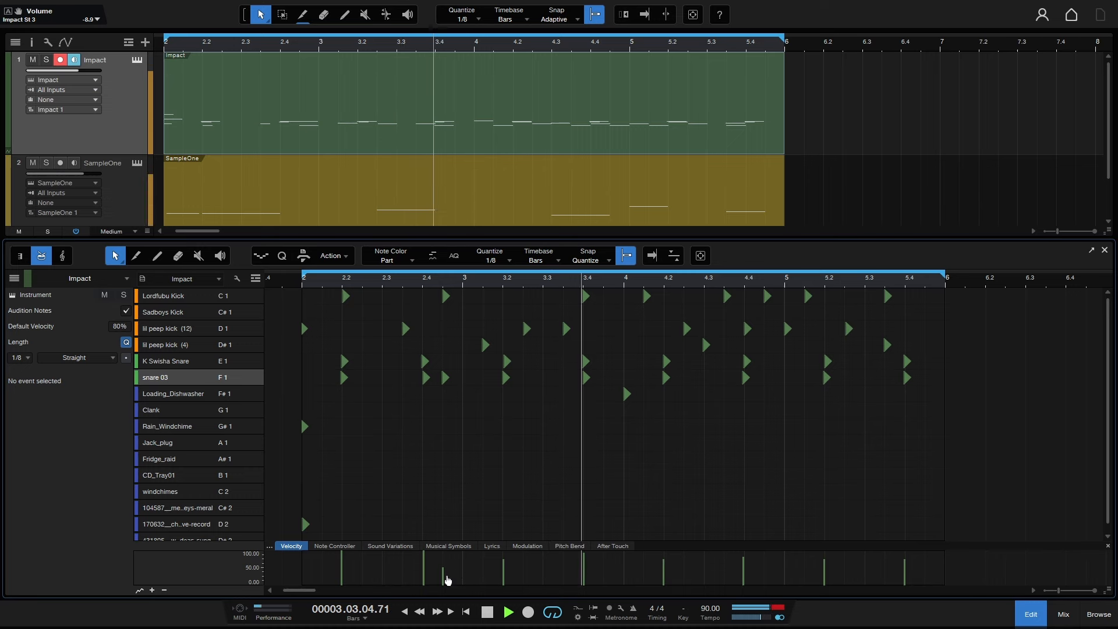
{"action": "left_click", "coordinate": [442, 380]}
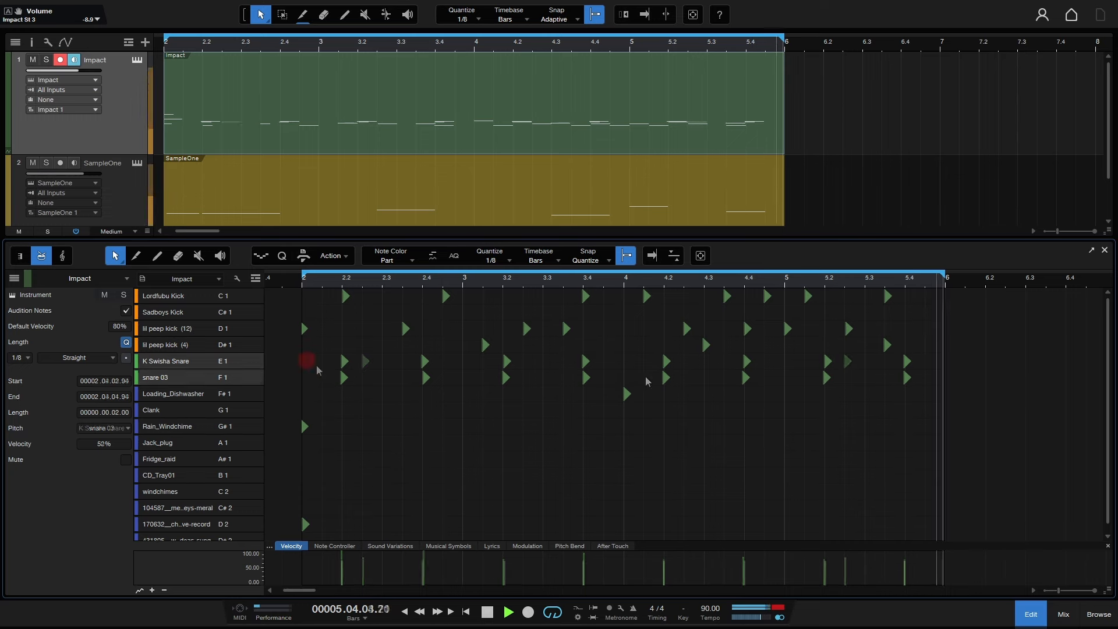
Add K Swisha Snare hits at 2.2.3 and 5.2.3, and raise the lane's velocity to 85%
{"action": "left_click_drag", "start_coordinate": [317, 370], "coordinate": [967, 373]}
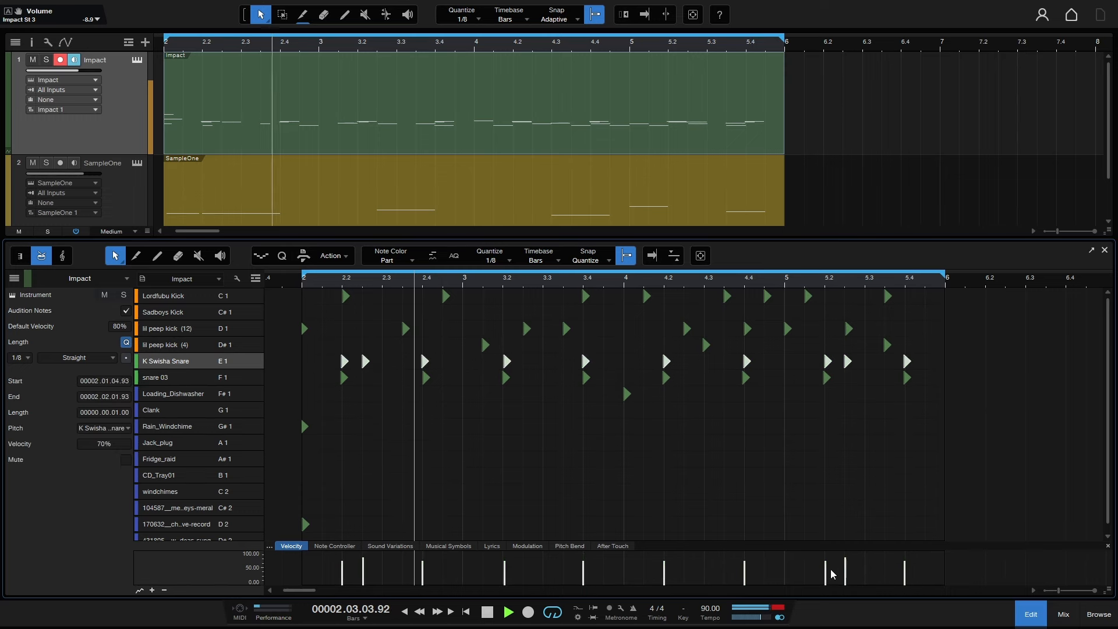
{"action": "mouse_move", "coordinate": [667, 569]}
{"action": "left_mouse_down"}
{"action": "mouse_move", "coordinate": [668, 548]}
{"action": "mouse_move", "coordinate": [664, 564]}
{"action": "left_mouse_up"}
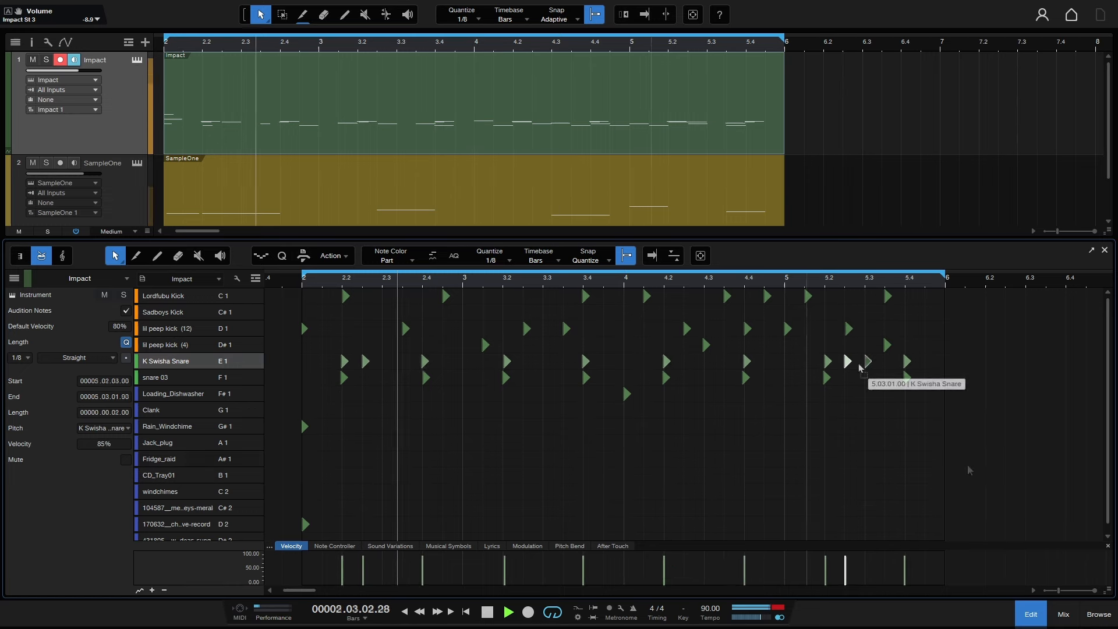
Set the editor's quantize to 1/16 and shift the added bar 5 K Swisha Snare hit to 5.2.4
{"action": "left_click_drag", "start_coordinate": [860, 368], "coordinate": [861, 361]}
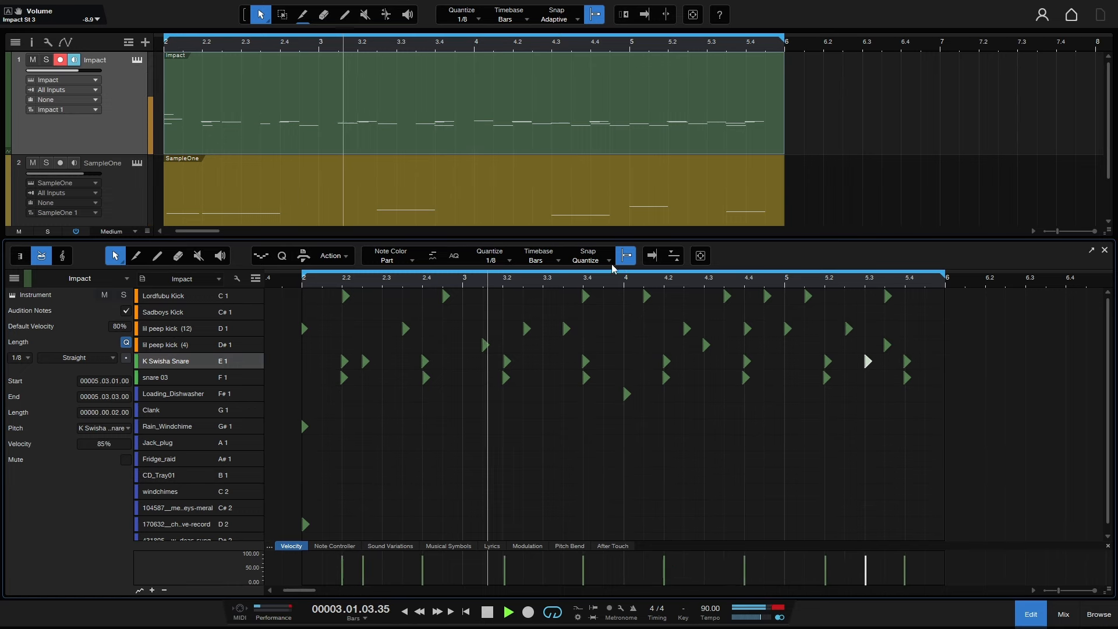
{"action": "left_click", "coordinate": [507, 266]}
{"action": "left_click", "coordinate": [594, 278]}
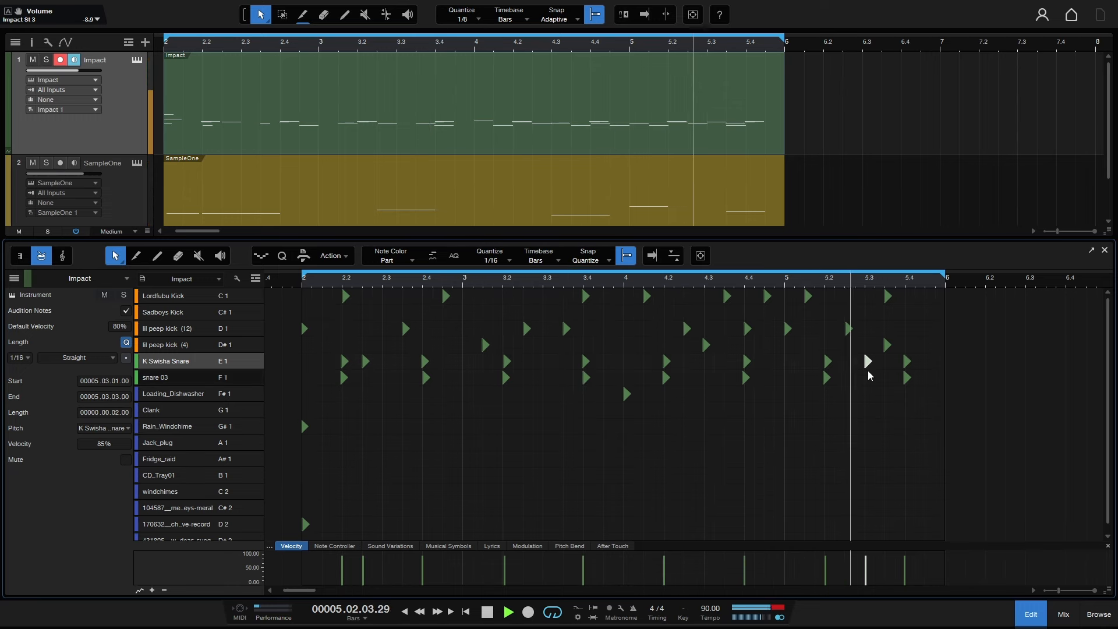
Select all K Swisha Snare hits, lower their velocity to 77%, and clear the selection
{"action": "left_click_drag", "start_coordinate": [302, 354], "coordinate": [959, 367]}
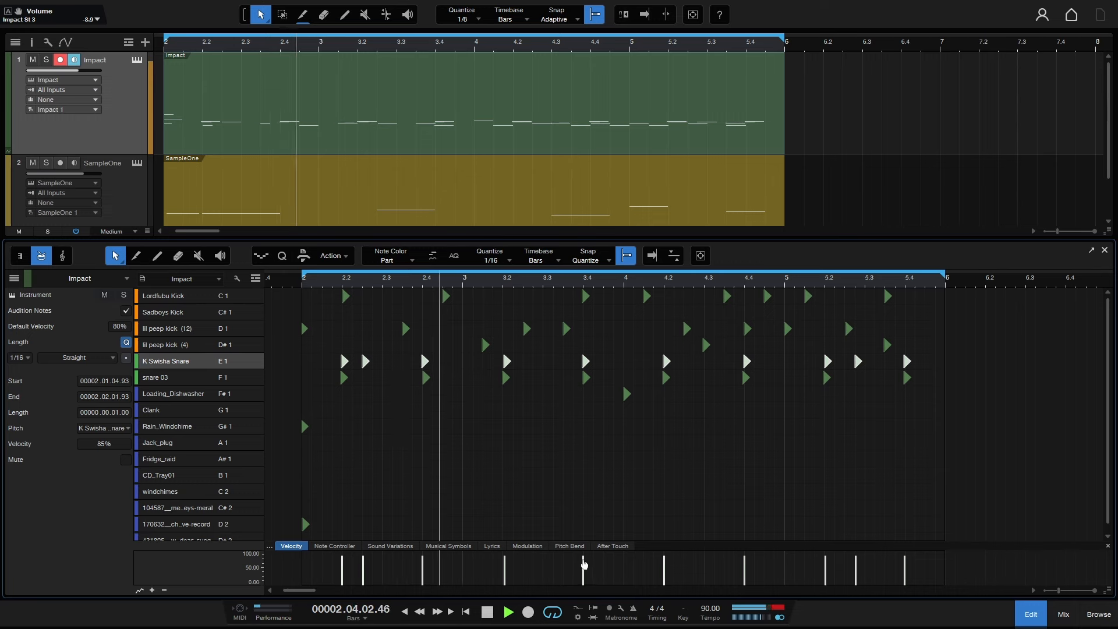
{"action": "left_click_drag", "start_coordinate": [585, 565], "coordinate": [585, 568]}
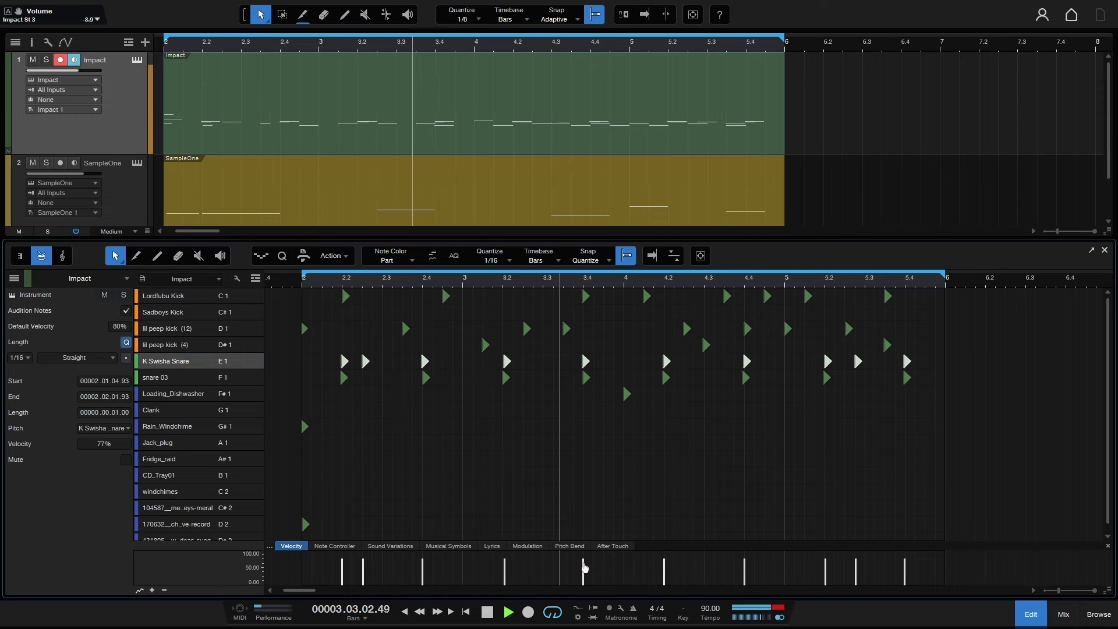
{"action": "left_click", "coordinate": [657, 488]}
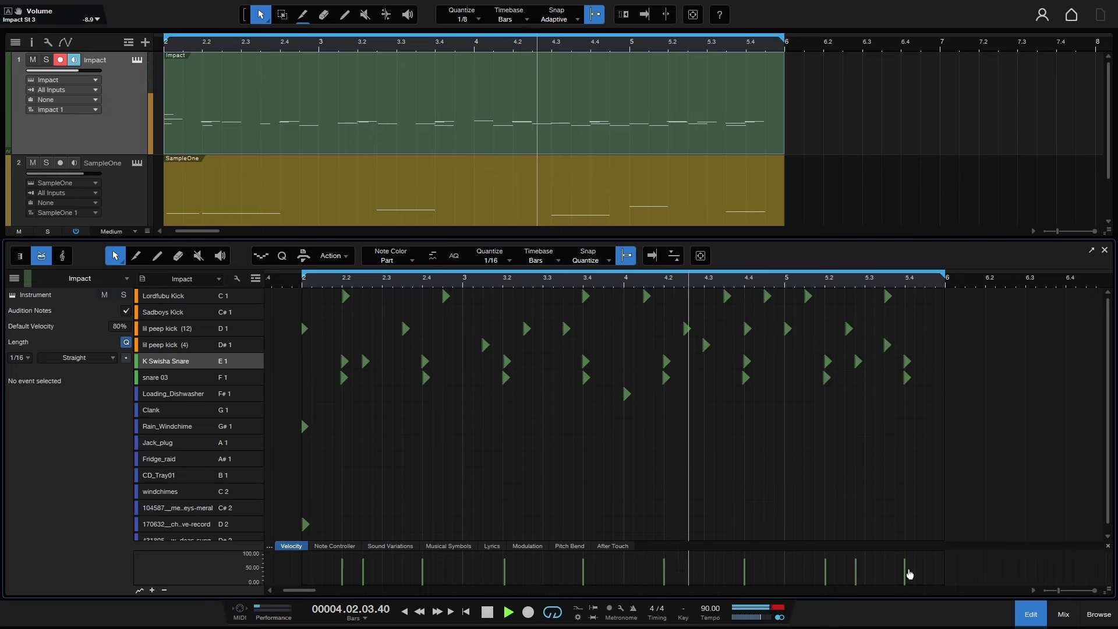
In the mixer, set the Impact St 1 volume to -7.1 dB and the SampleOne volume to -5.4 dB
{"action": "left_click", "coordinate": [1064, 614]}
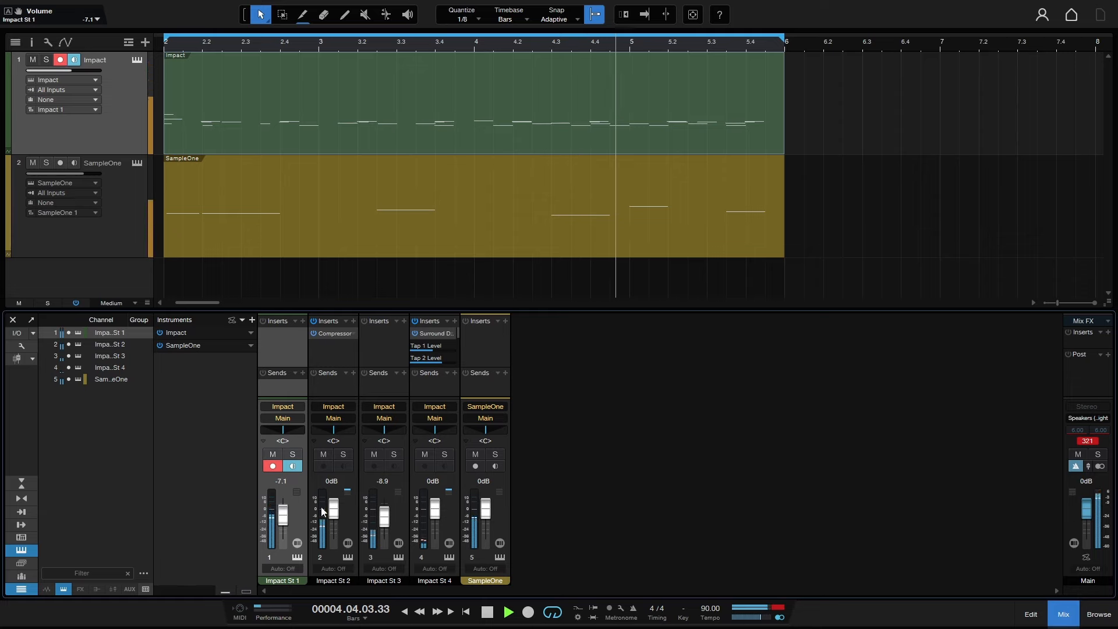
{"action": "key", "text": "space"}
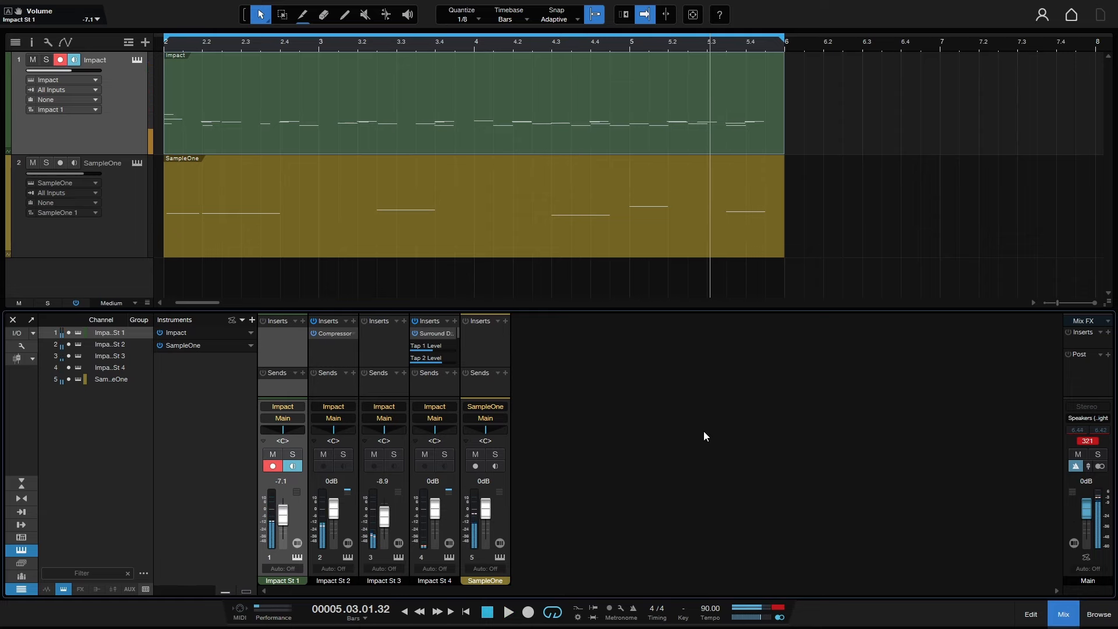
Reopen the drum editor, delete the K Swisha Snare hit at 2.2.3, play the beat, and close the editor
{"action": "key", "text": "F2"}
{"action": "key", "text": "space"}
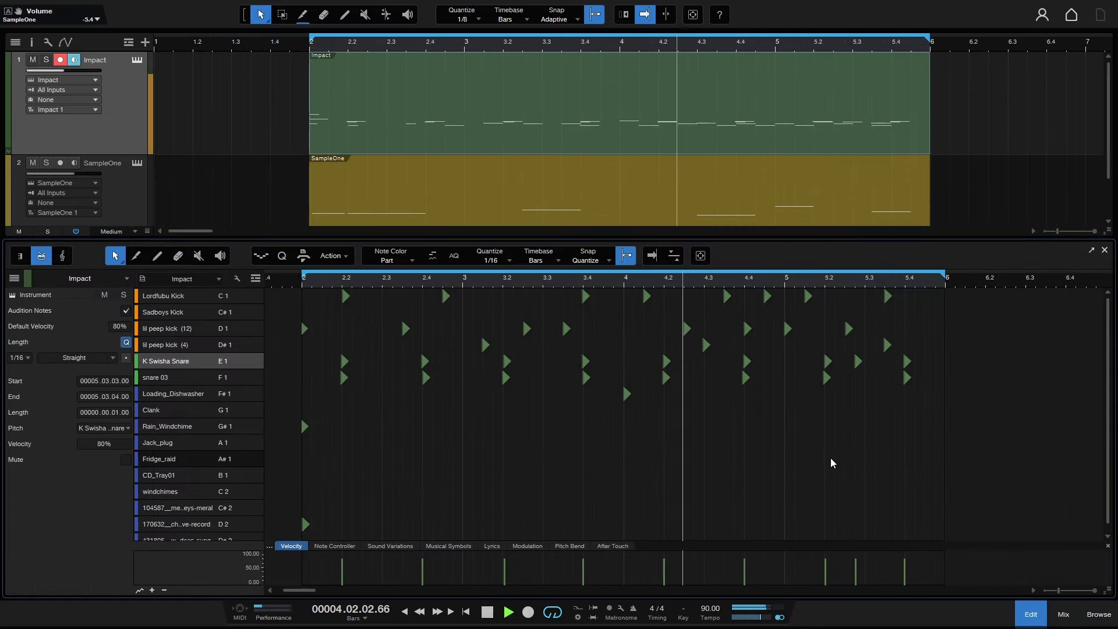
{"action": "key", "text": "space"}
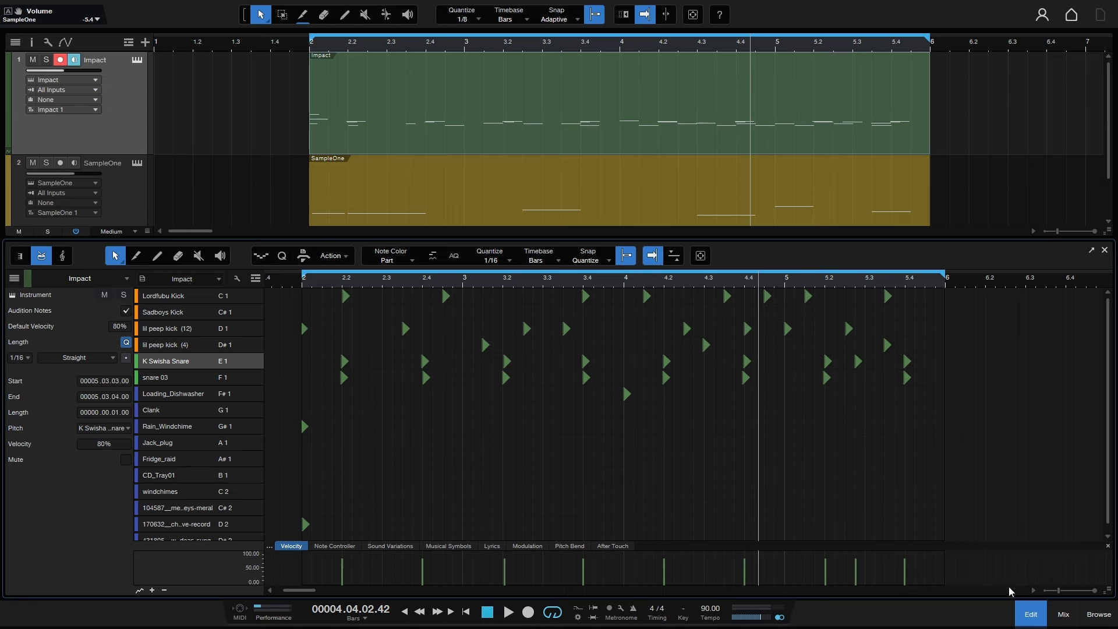
{"action": "left_click", "coordinate": [1029, 615]}
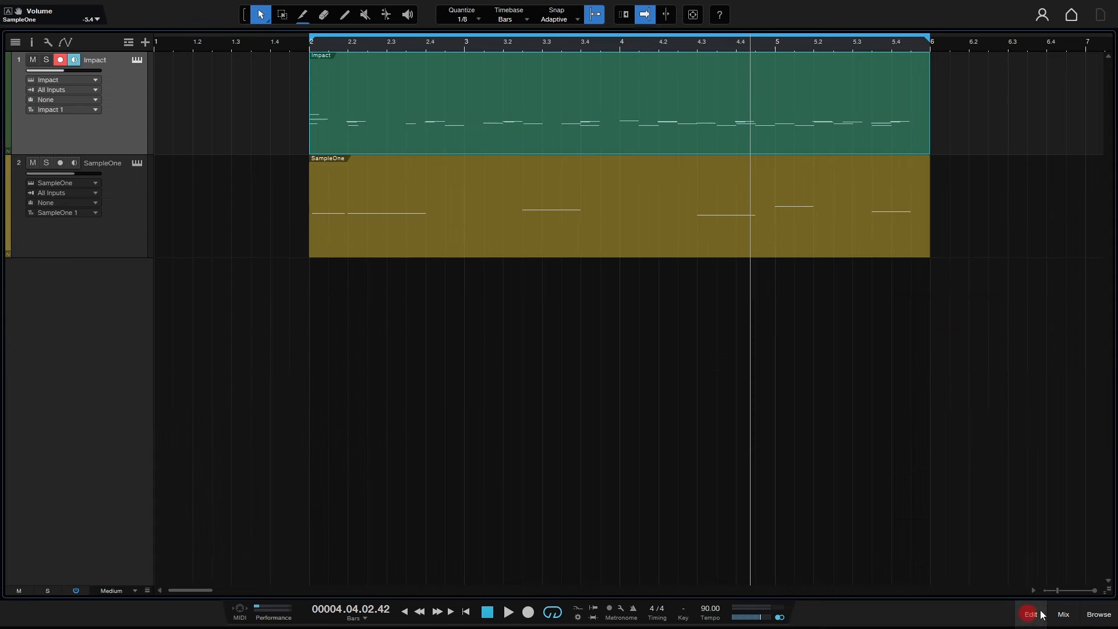
Show the browser's loops and expand the EarthMoments Percussion Audio Files folder
{"action": "left_click", "coordinate": [1098, 614]}
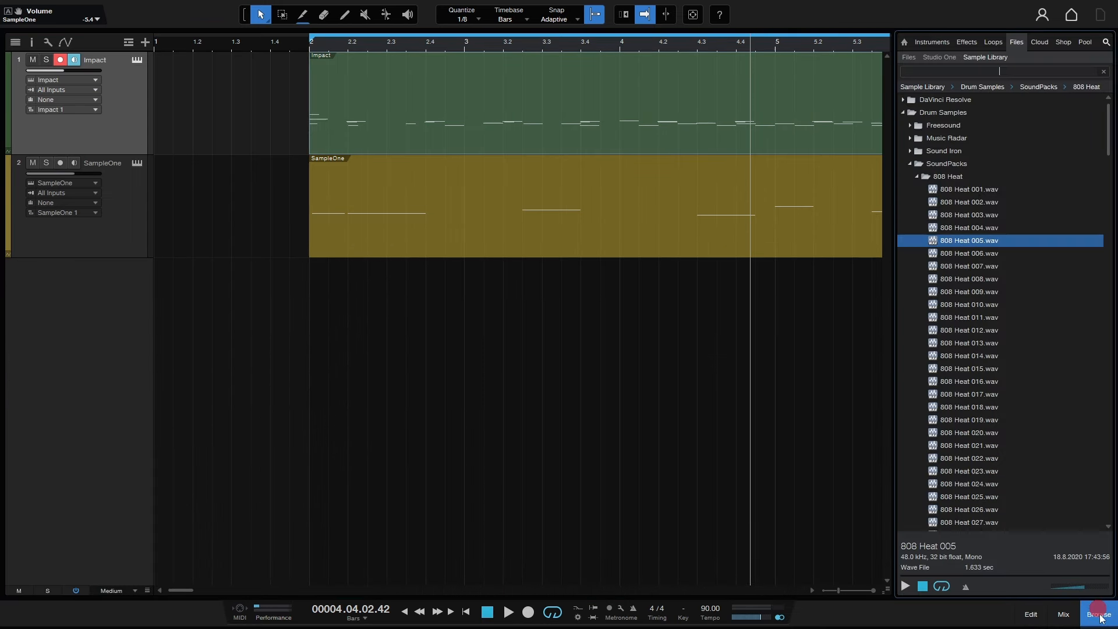
{"action": "left_click", "coordinate": [992, 43]}
{"action": "left_click", "coordinate": [903, 84]}
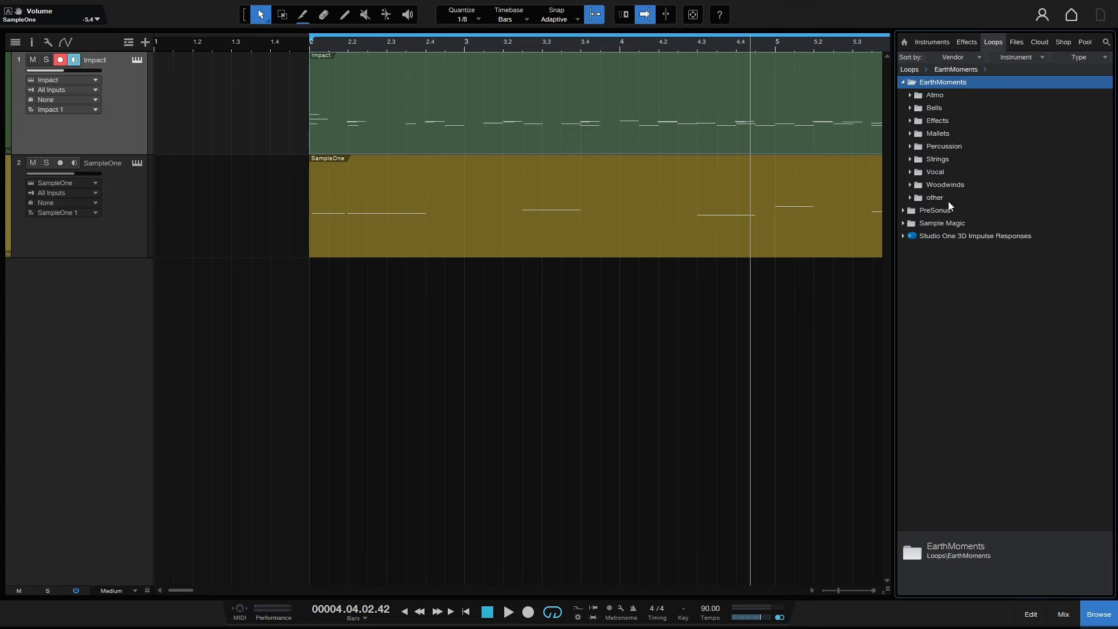
{"action": "left_click", "coordinate": [909, 146]}
{"action": "left_click", "coordinate": [917, 159]}
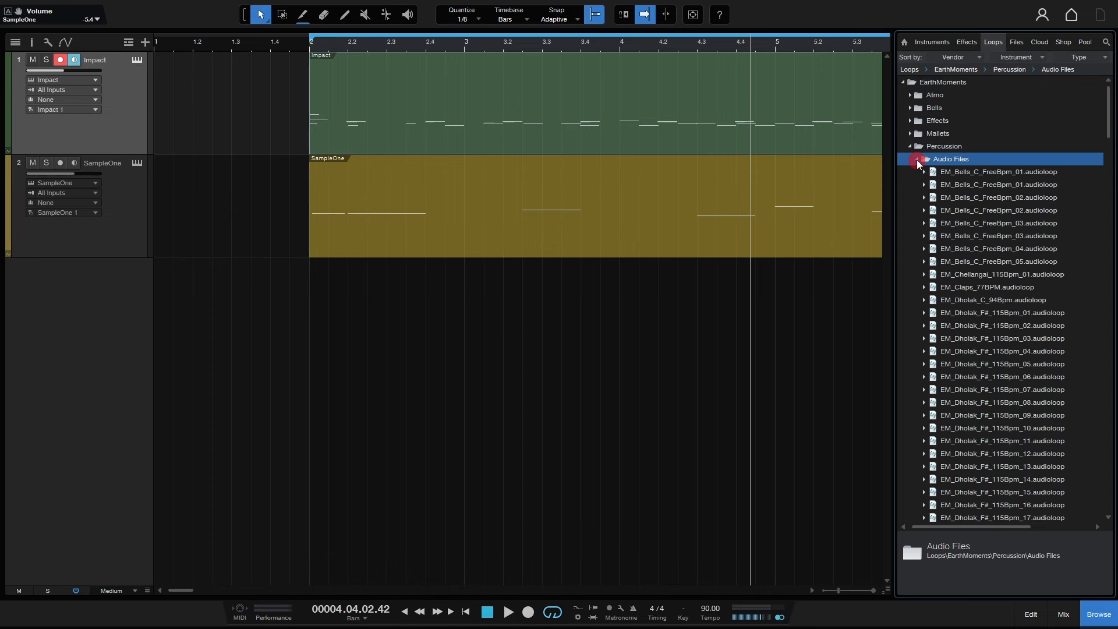
Preview the EM_Bells, EM_Chellangai, EM_Claps_77BPM, EM_Dholak_C_94Bpm and EM_Dholak_F#_115Bpm_01 percussion loops
{"action": "left_click", "coordinate": [956, 173]}
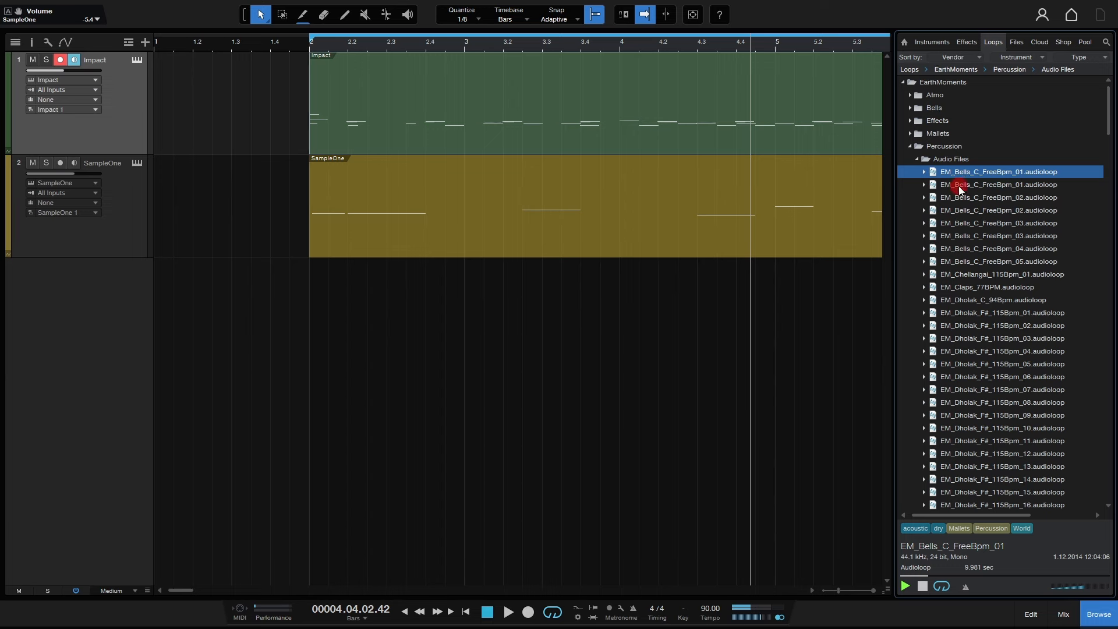
{"action": "left_click", "coordinate": [959, 186]}
{"action": "left_click", "coordinate": [962, 211]}
{"action": "left_click", "coordinate": [964, 275]}
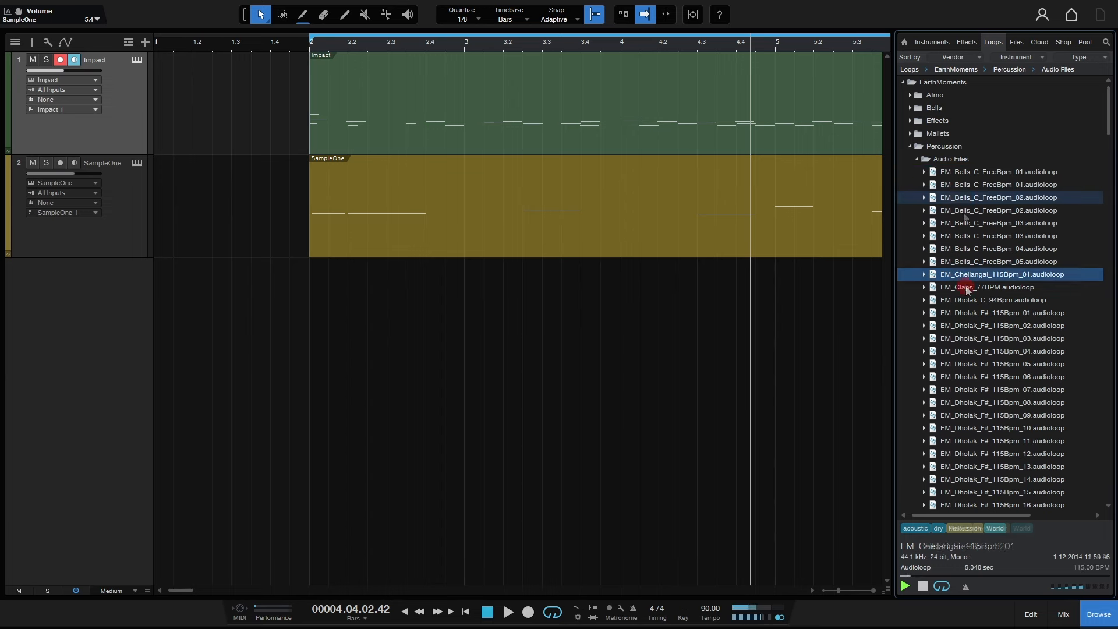
{"action": "left_click", "coordinate": [964, 287]}
{"action": "left_click", "coordinate": [964, 300]}
{"action": "left_click", "coordinate": [962, 316]}
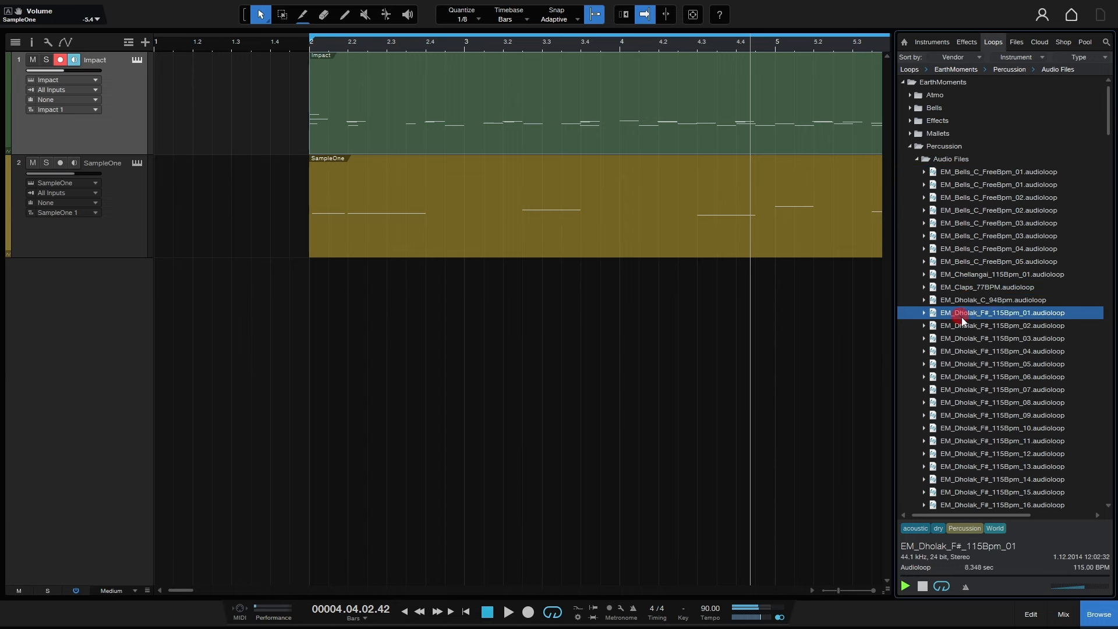
Audition EM_Dholak_F#_115Bpm loops 02 to 05 against the playing beat, raising the preview volume
{"action": "scroll", "coordinate": [965, 315], "scroll_direction": "down", "scroll_amount": 3}
{"action": "left_click", "coordinate": [964, 250]}
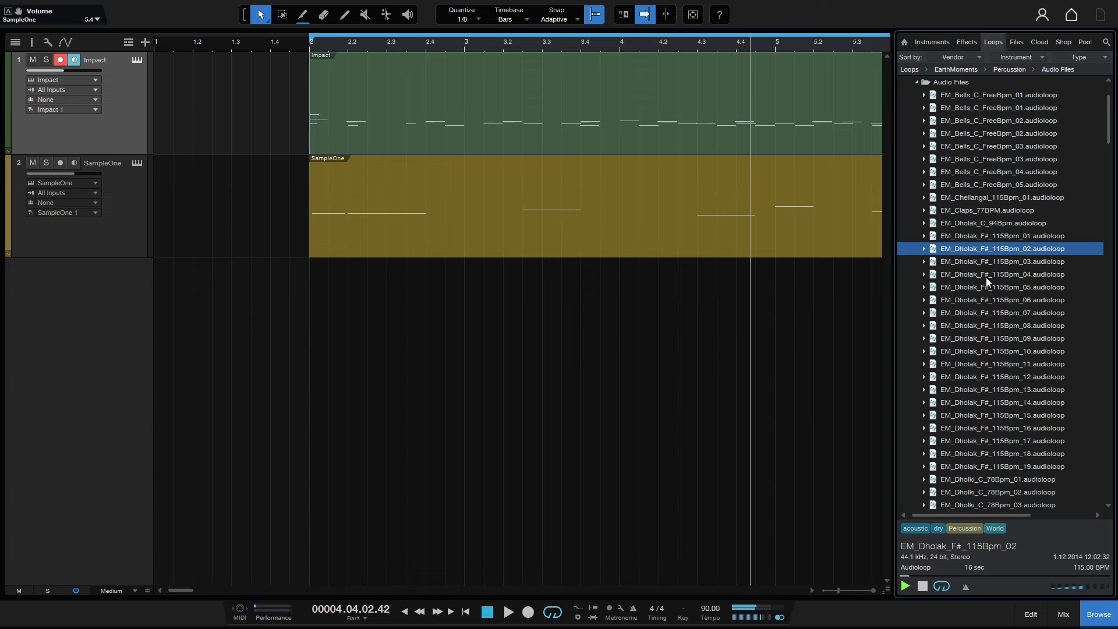
{"action": "left_click", "coordinate": [987, 276]}
{"action": "left_click", "coordinate": [981, 262]}
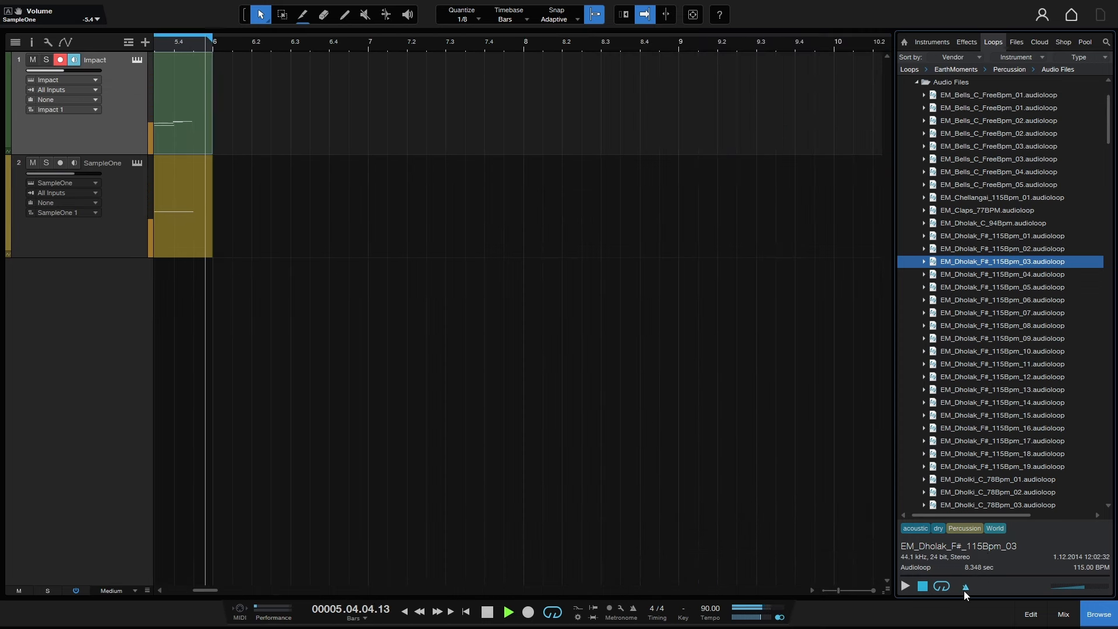
{"action": "left_click", "coordinate": [970, 273]}
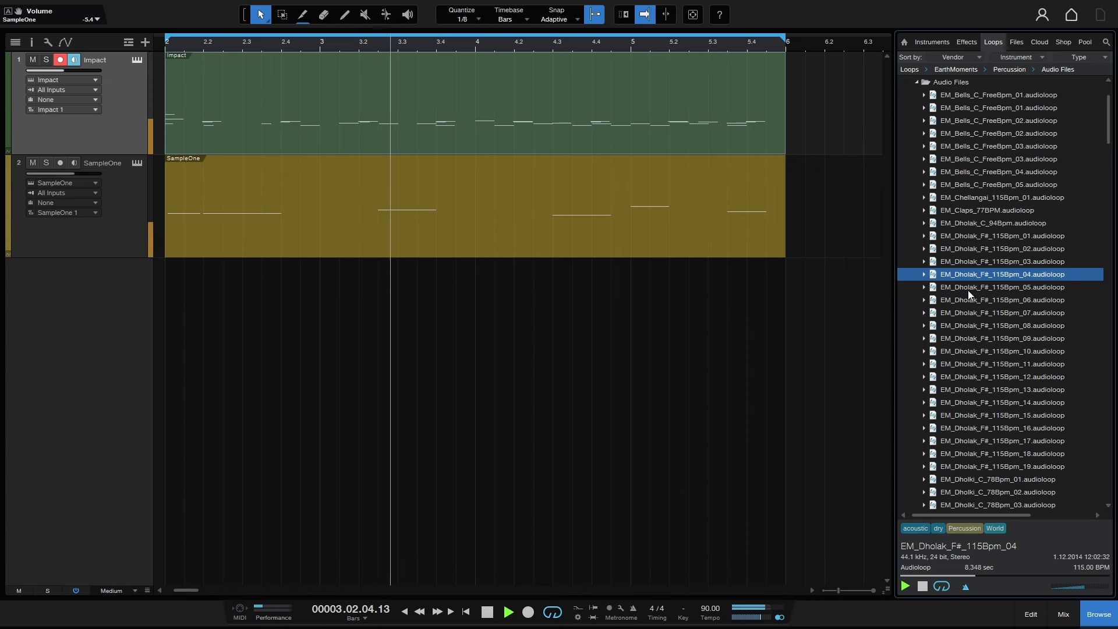
{"action": "left_click", "coordinate": [1098, 588]}
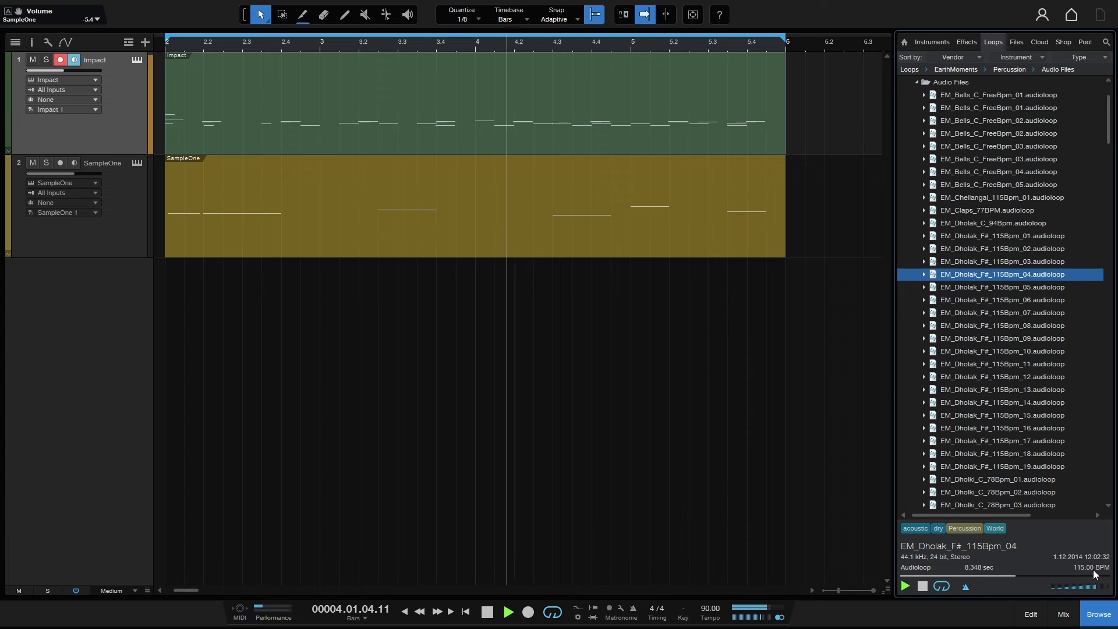
{"action": "left_click", "coordinate": [963, 288]}
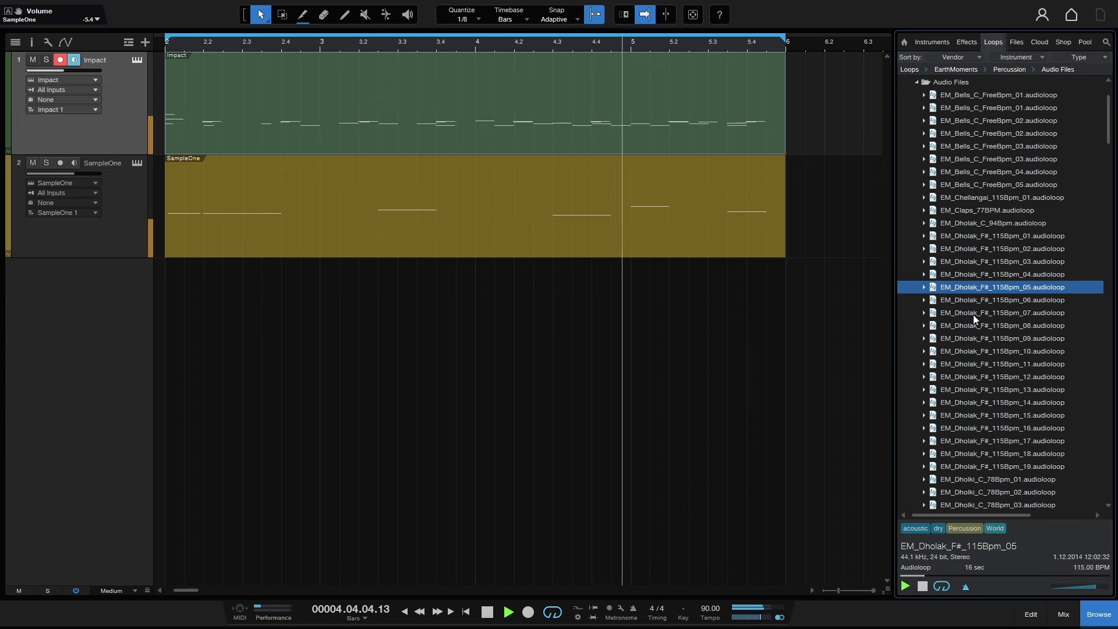
{"action": "scroll", "coordinate": [972, 324], "scroll_direction": "down", "scroll_amount": 1}
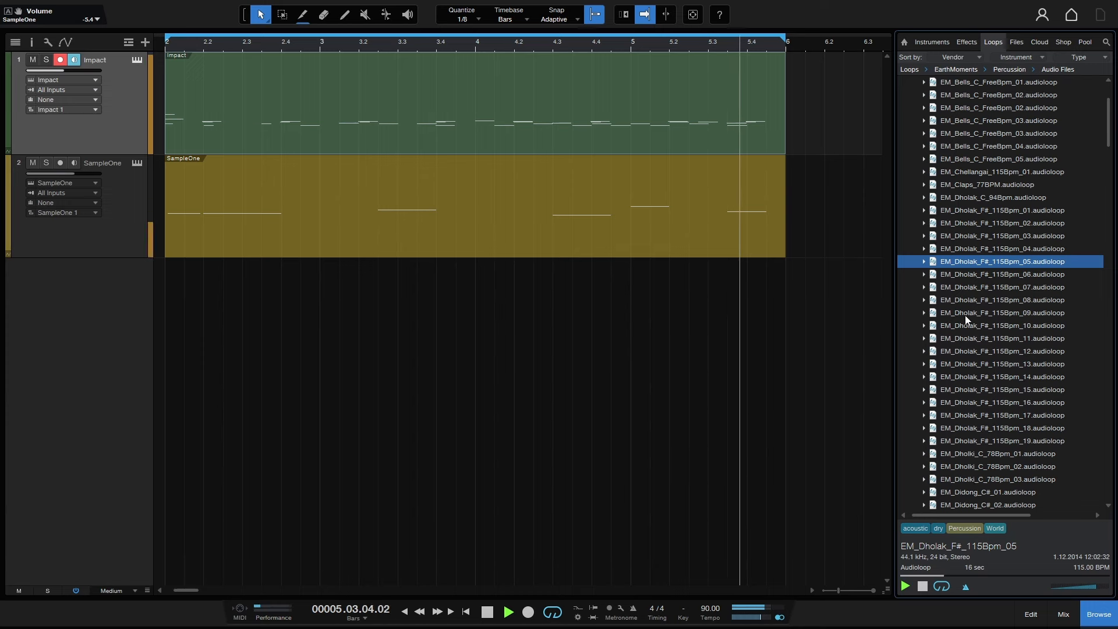
Find the EM_Didong_C#_09 loop and place it at bar 2 on a new audio track below SampleOne
{"action": "scroll", "coordinate": [965, 315], "scroll_direction": "down", "scroll_amount": 12}
{"action": "left_click", "coordinate": [981, 288]}
{"action": "left_click_drag", "start_coordinate": [974, 287], "coordinate": [194, 324]}
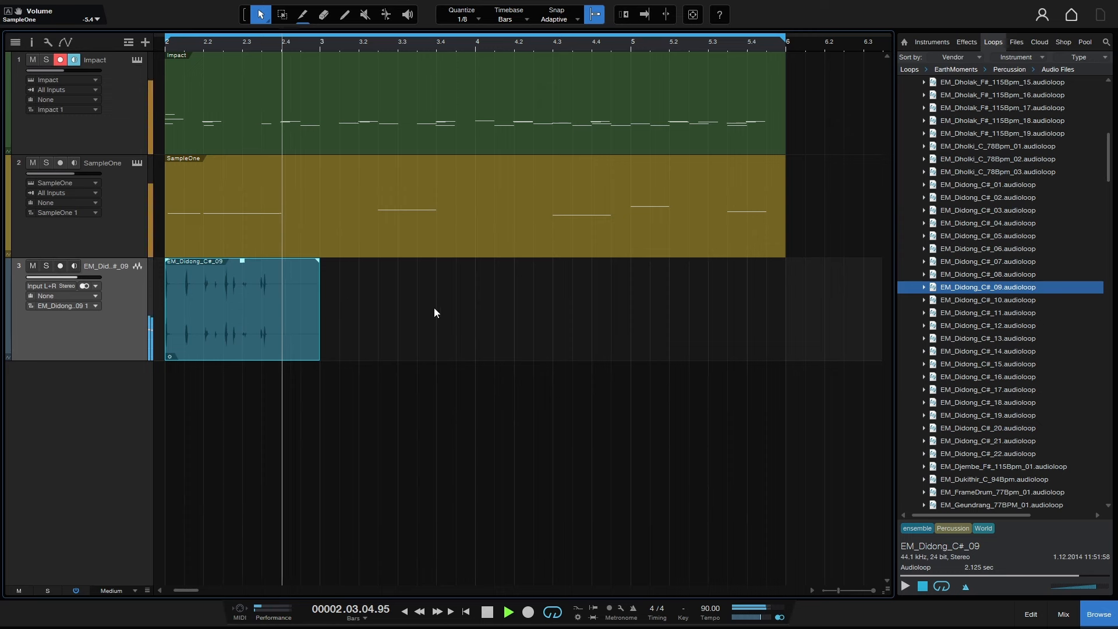
Duplicate the EM_Didong_C#_09 clip and position the two clips at bars 4 and 5
{"action": "key", "text": "d"}
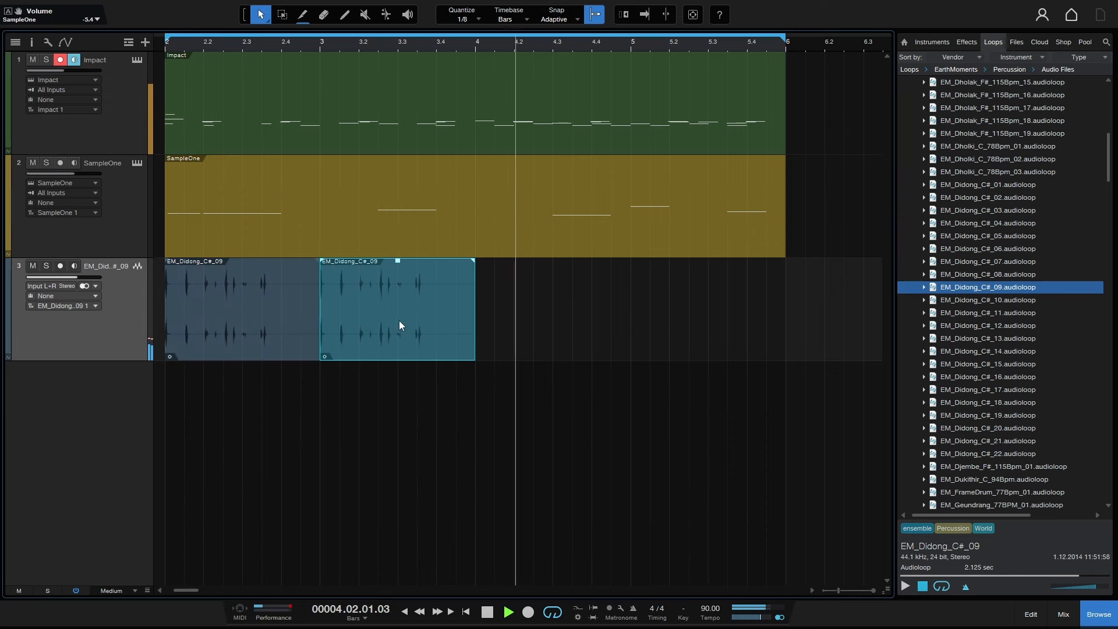
{"action": "left_click_drag", "start_coordinate": [399, 319], "coordinate": [737, 330]}
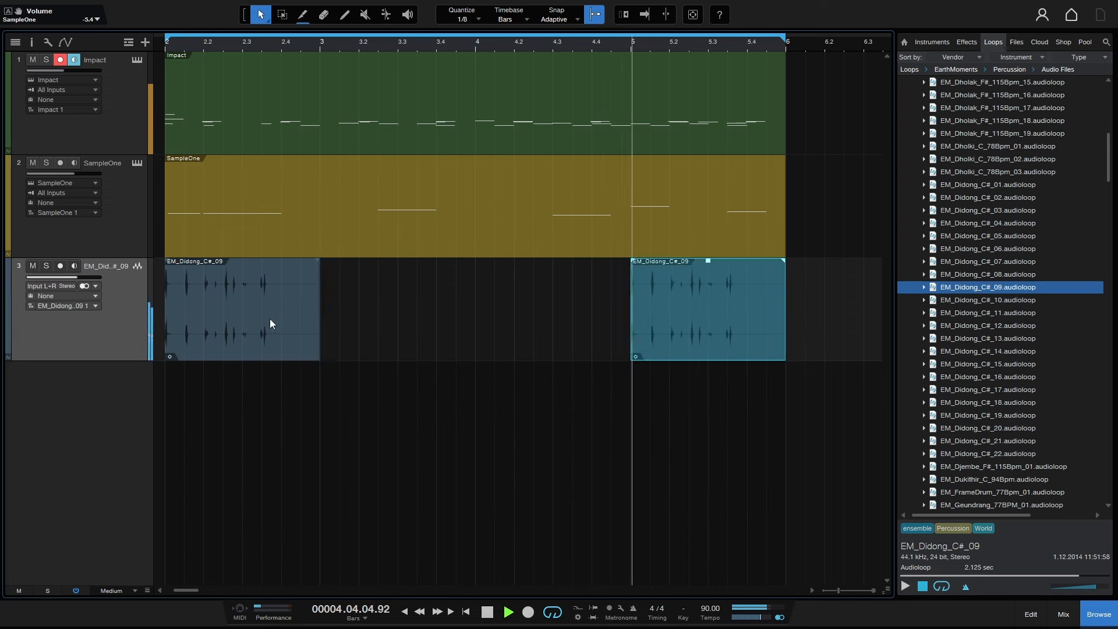
{"action": "left_click_drag", "start_coordinate": [219, 312], "coordinate": [523, 325]}
{"action": "left_click", "coordinate": [543, 433]}
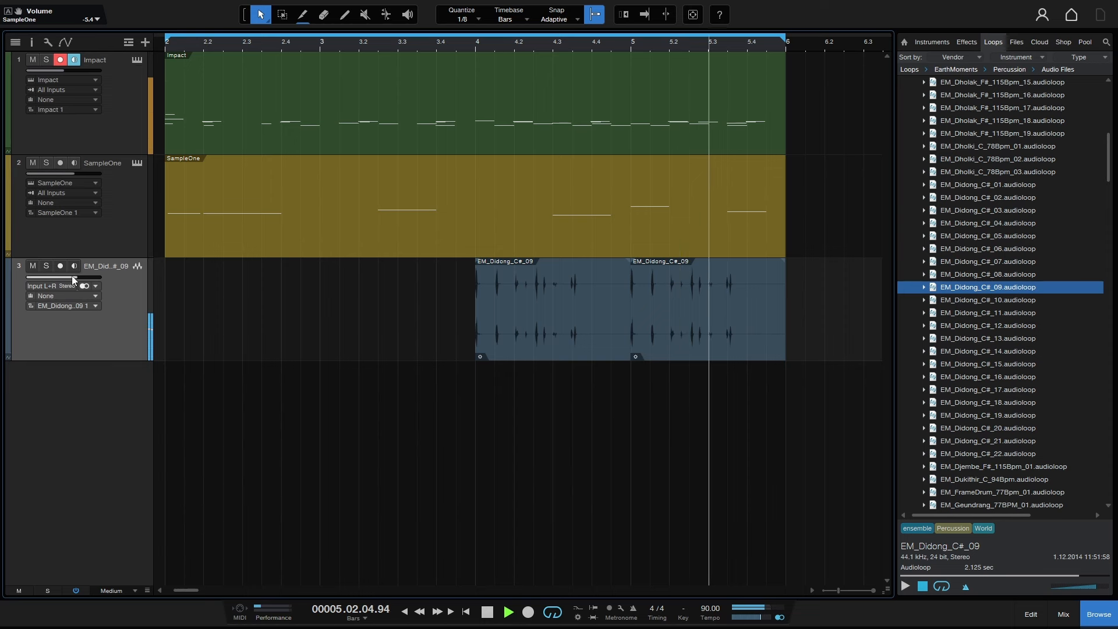
{"action": "mouse_move", "coordinate": [72, 276]}
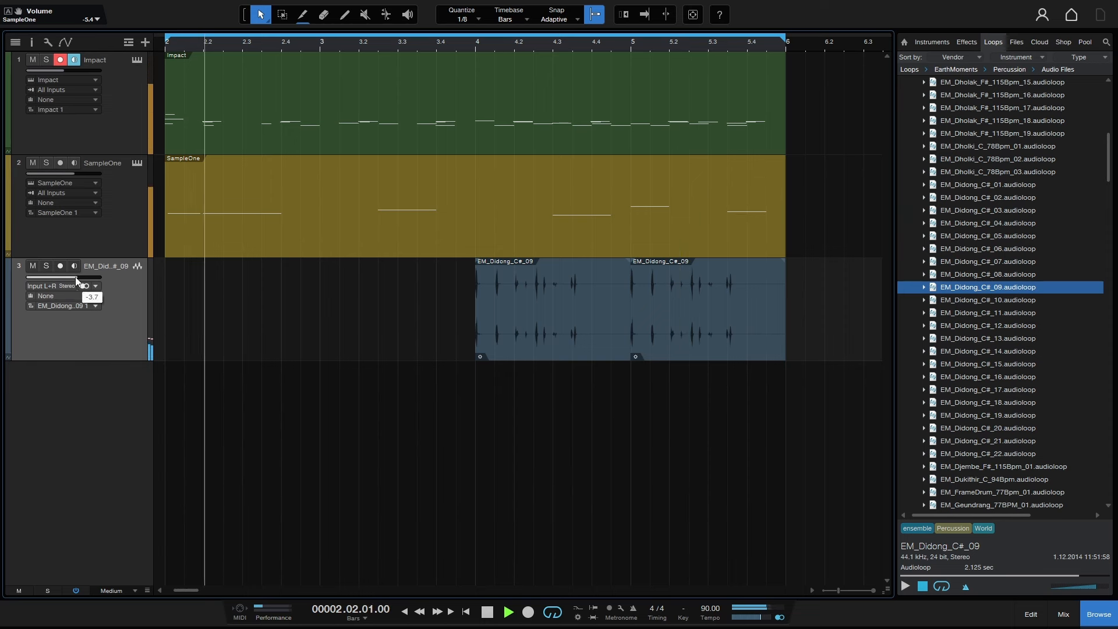
Audition more loops and replace the Didong clips on track 3 with EM_Shaker_115Bpm_01, starting at bar 2
{"action": "left_click", "coordinate": [970, 300]}
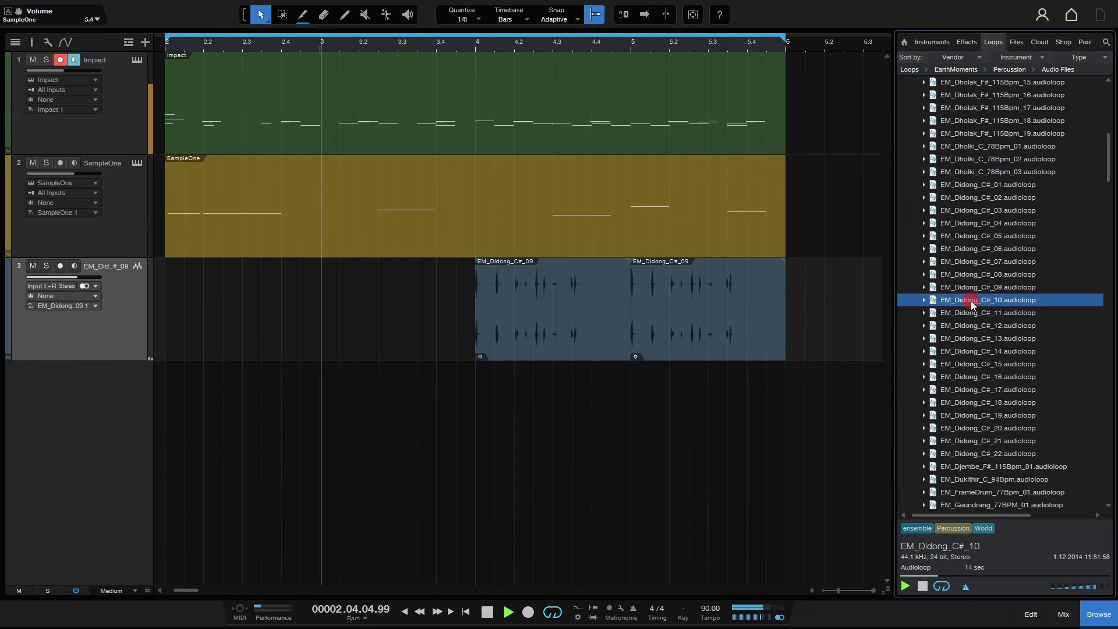
{"action": "left_click", "coordinate": [963, 315]}
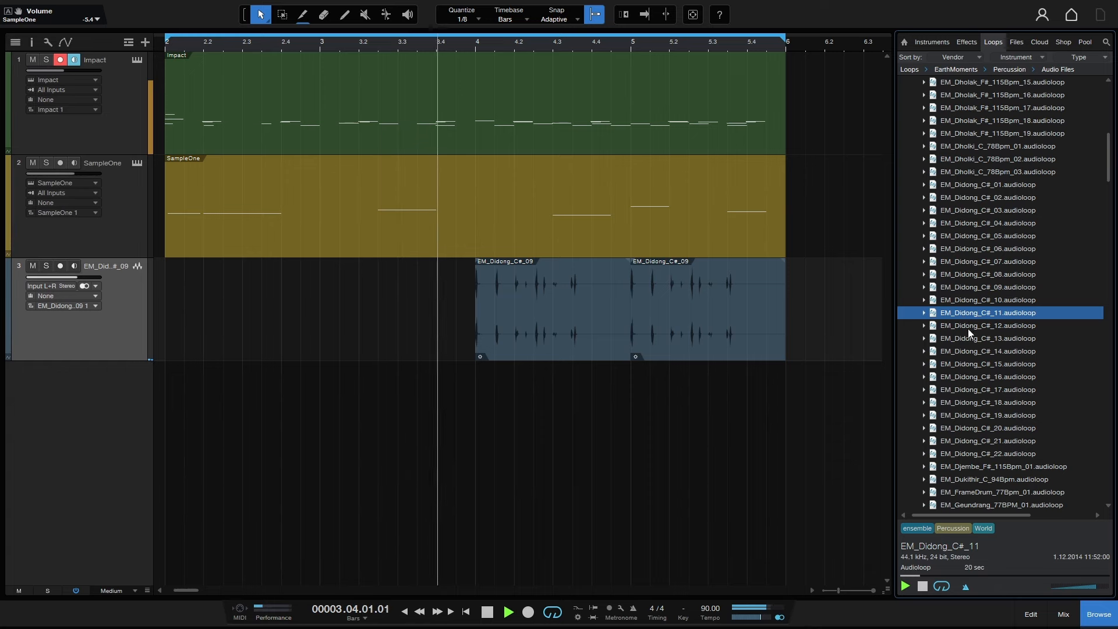
{"action": "left_click_drag", "start_coordinate": [970, 329], "coordinate": [175, 309]}
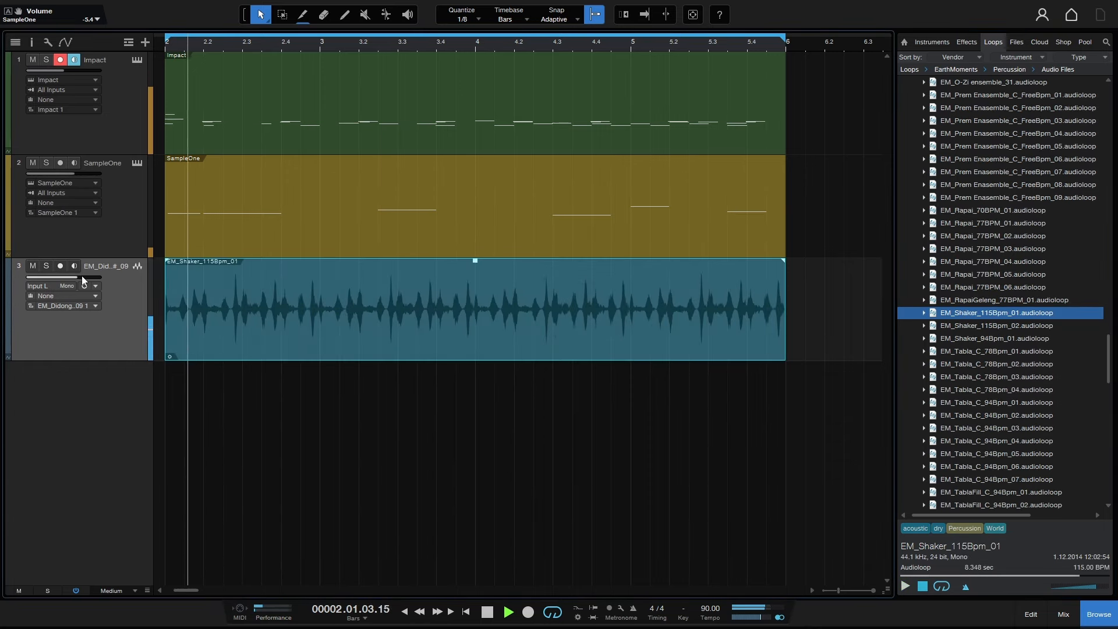
Lower the shaker track's volume to -12.5 dB and clear the clip selection
{"action": "mouse_move", "coordinate": [82, 276]}
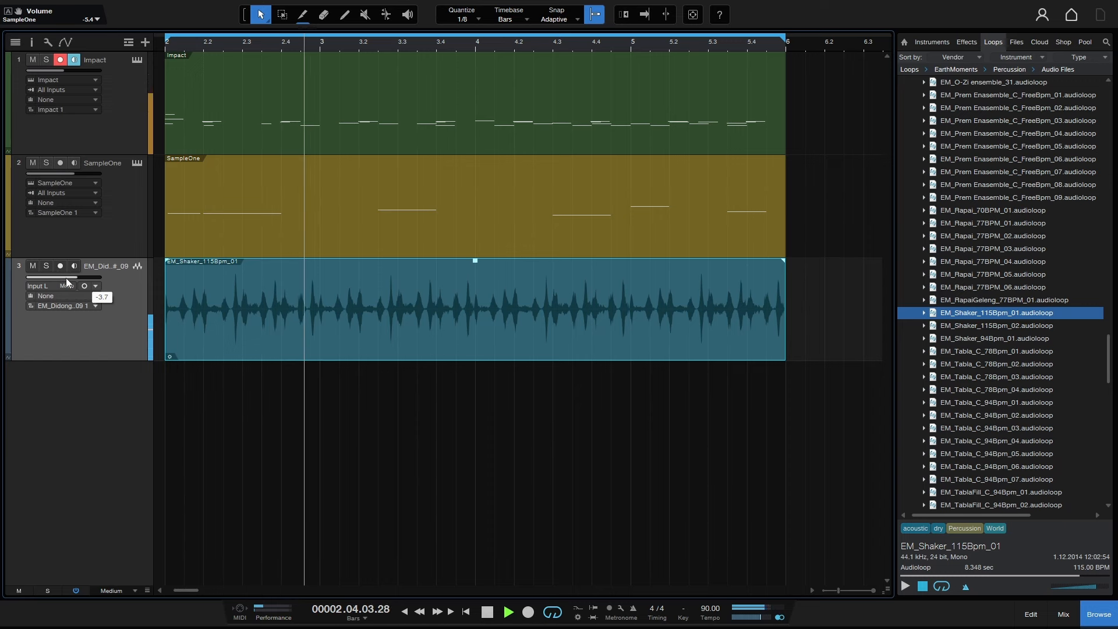
{"action": "left_click_drag", "start_coordinate": [75, 277], "coordinate": [61, 275]}
{"action": "left_click", "coordinate": [490, 464]}
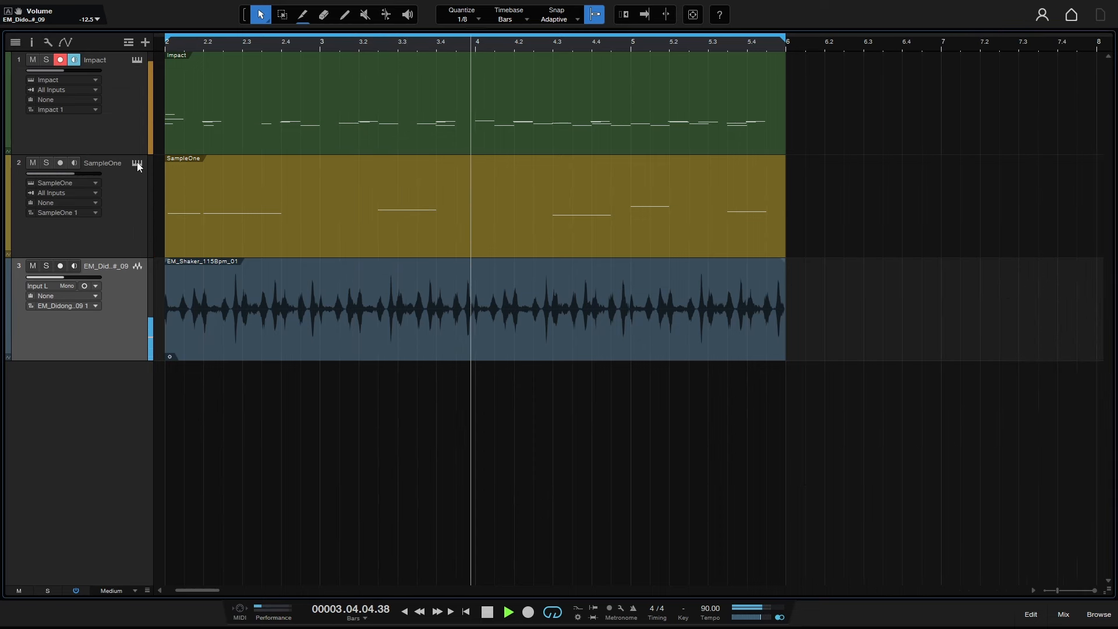
In Impact XT, select the D 2 record sample pad, move its sample start earlier to 661616, and close the instrument
{"action": "left_click", "coordinate": [138, 163]}
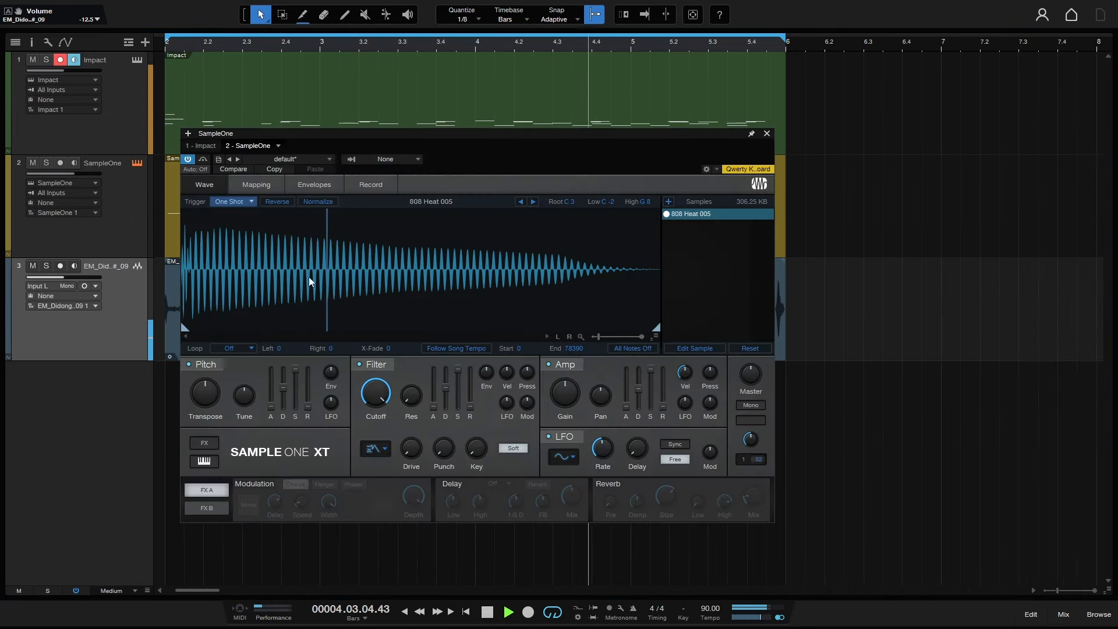
{"action": "left_click", "coordinate": [767, 135]}
{"action": "left_click", "coordinate": [137, 59]}
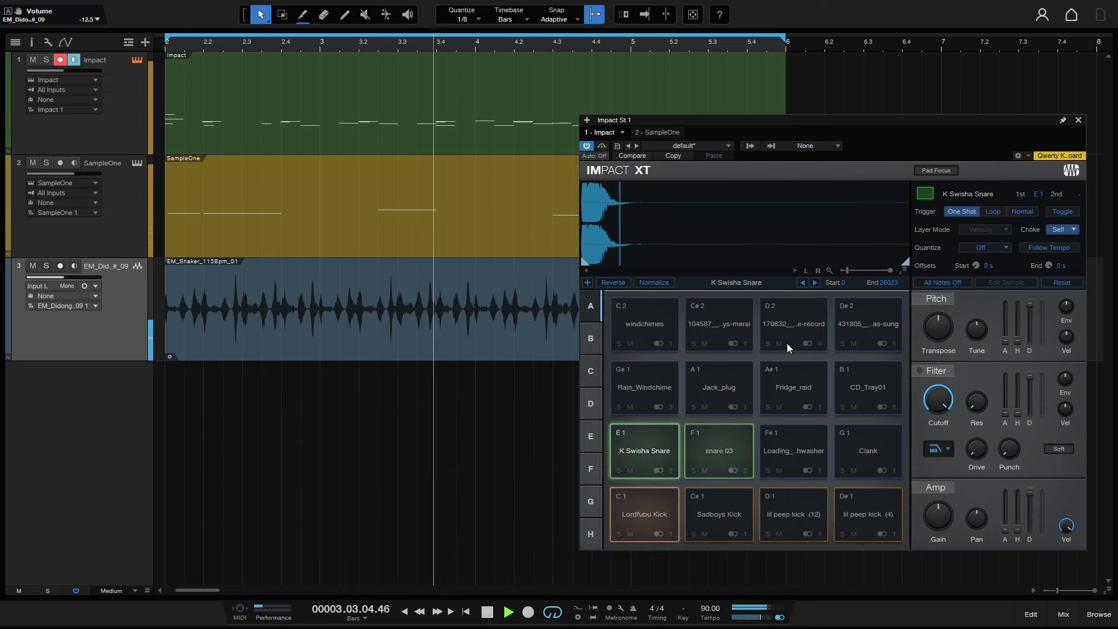
{"action": "left_click", "coordinate": [720, 346]}
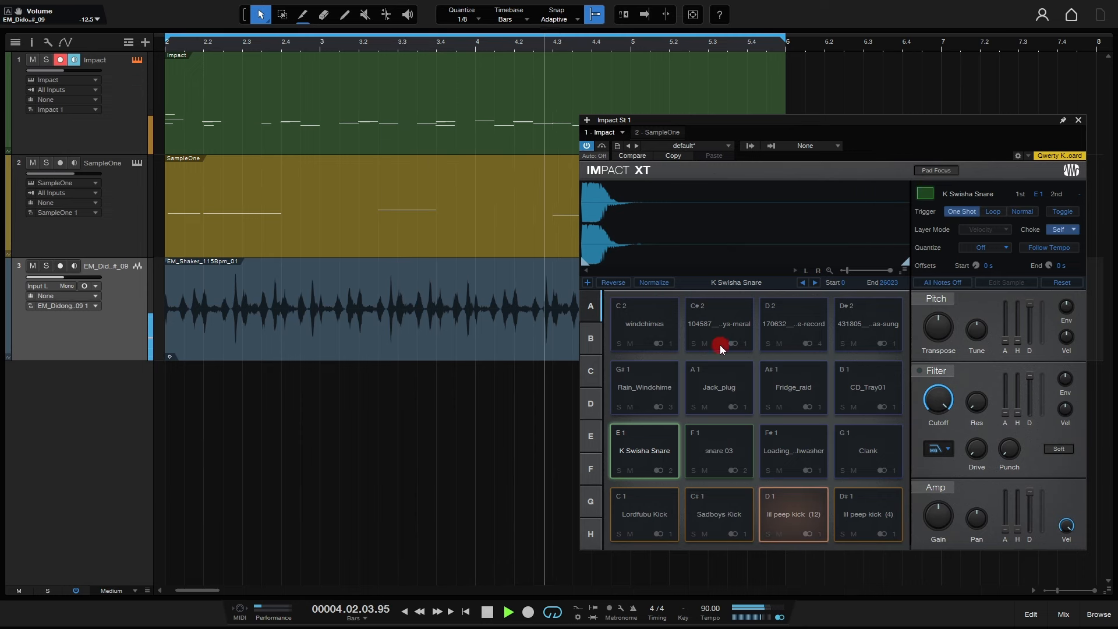
{"action": "left_click", "coordinate": [792, 344]}
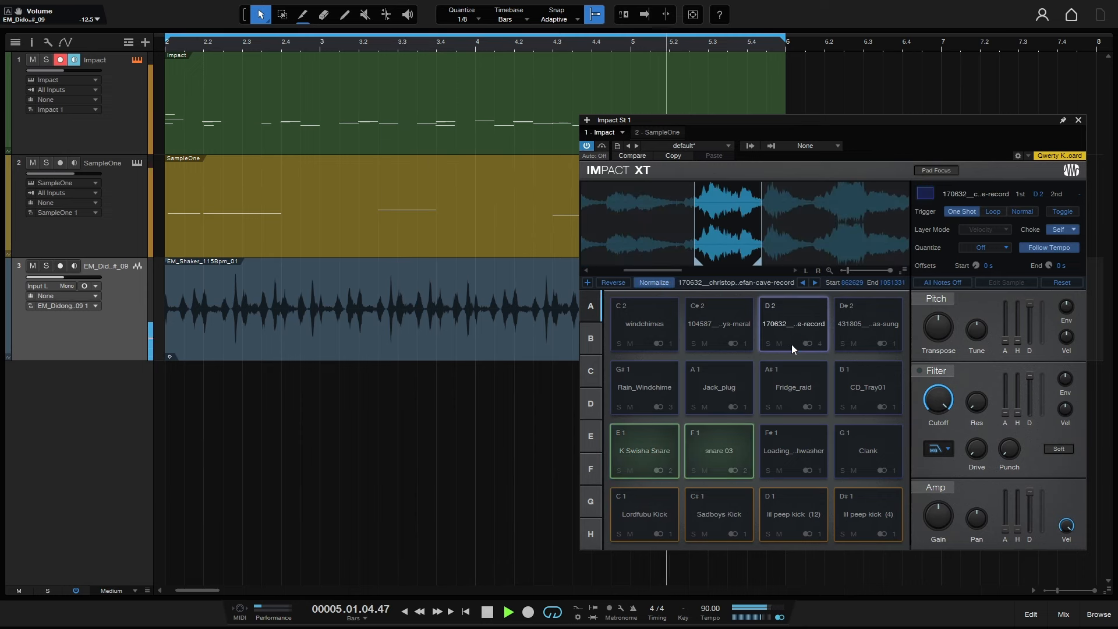
{"action": "left_click_drag", "start_coordinate": [704, 200], "coordinate": [744, 262]}
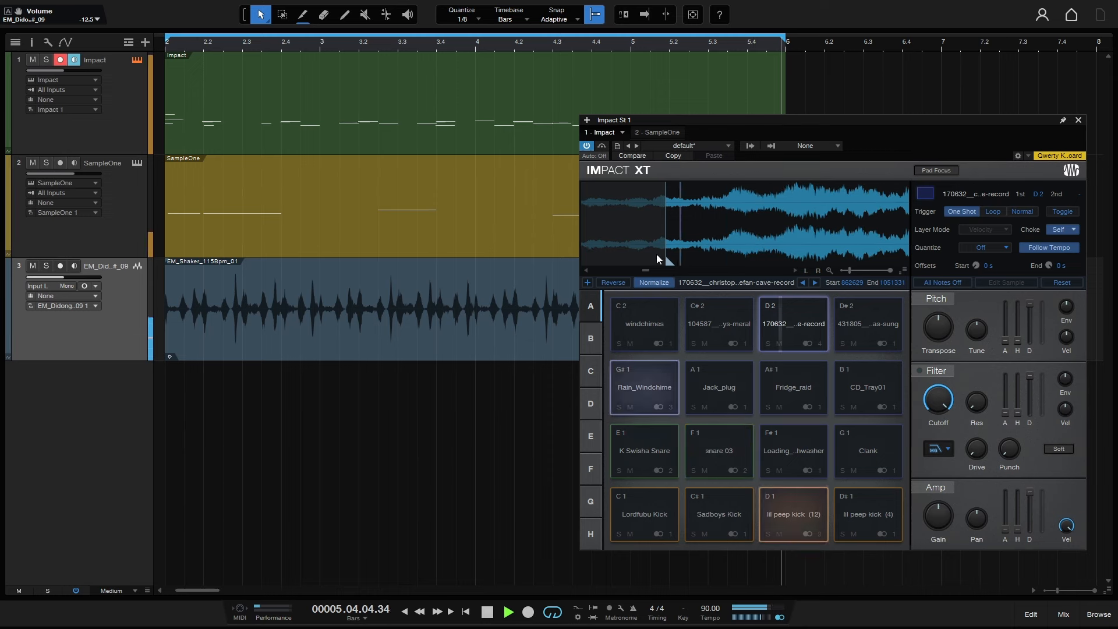
{"action": "left_click_drag", "start_coordinate": [670, 260], "coordinate": [665, 261]}
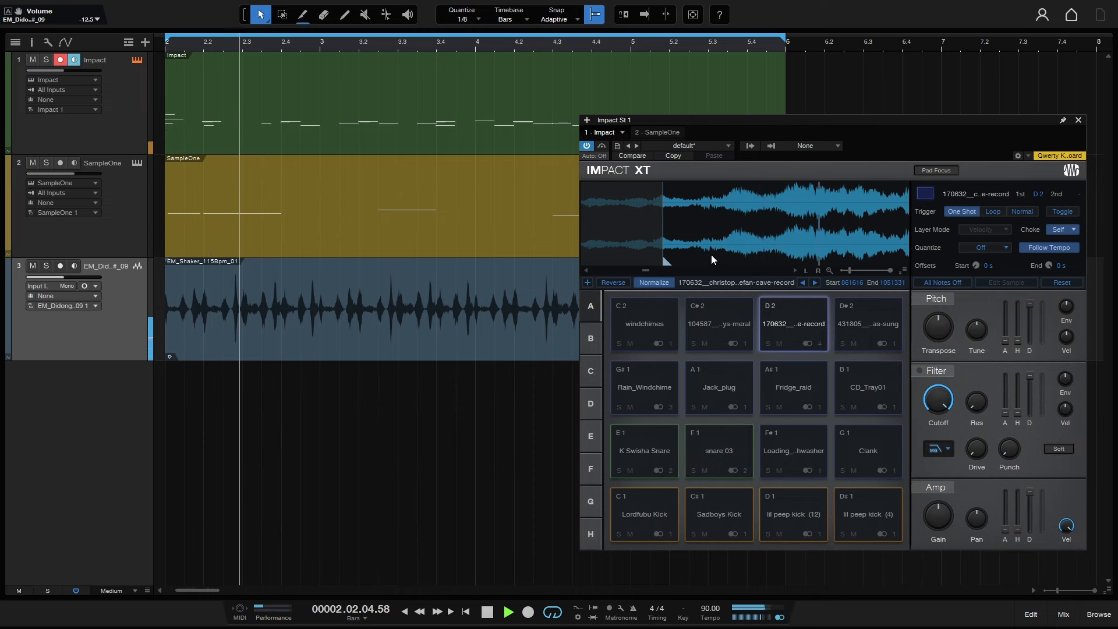
{"action": "left_click", "coordinate": [1079, 120]}
Reopen Impact XT, enable the D 2 record pad's filter, choose HP12 Ladder, and set the cutoff to 195.4 Hz
{"action": "left_click", "coordinate": [136, 60]}
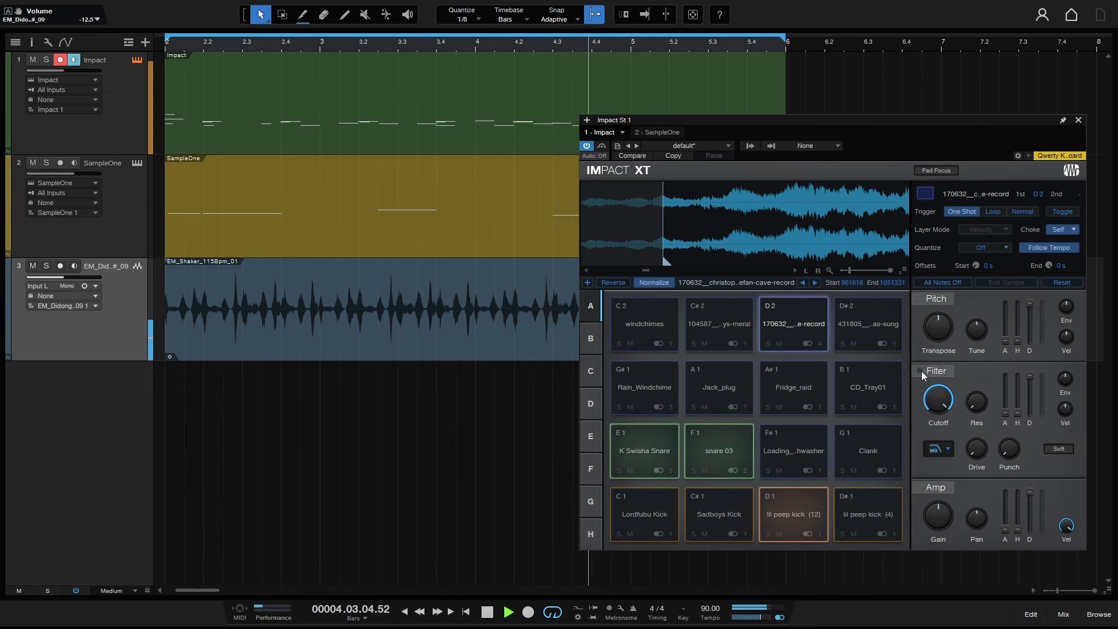
{"action": "left_click", "coordinate": [922, 372]}
{"action": "left_click", "coordinate": [942, 373]}
{"action": "left_click", "coordinate": [942, 372]}
{"action": "left_click", "coordinate": [926, 370]}
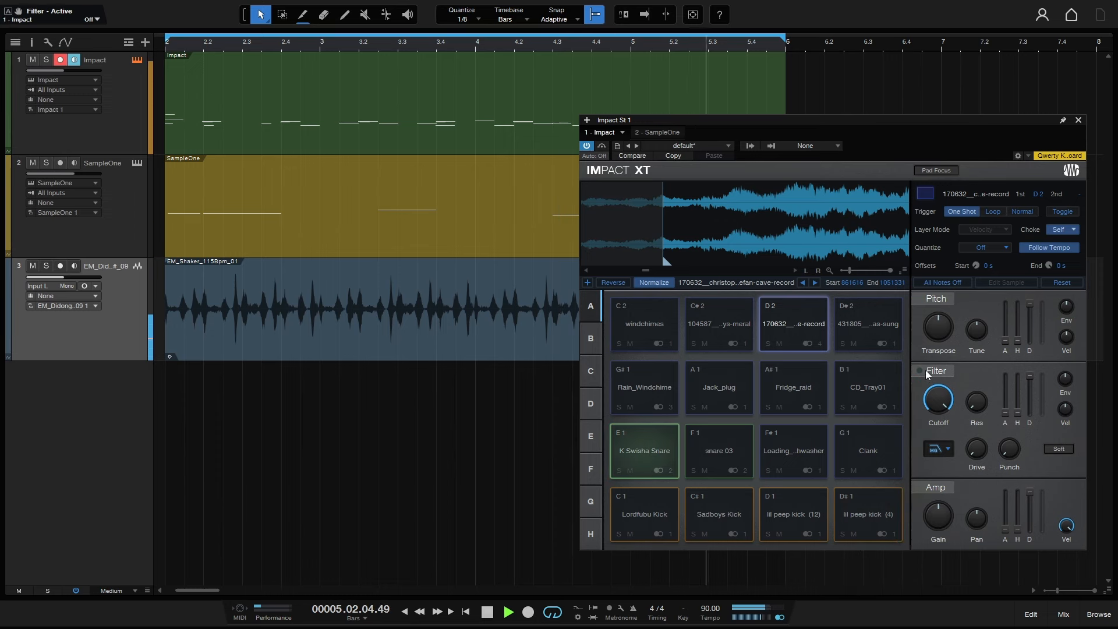
{"action": "left_click", "coordinate": [920, 371]}
{"action": "left_click", "coordinate": [935, 450]}
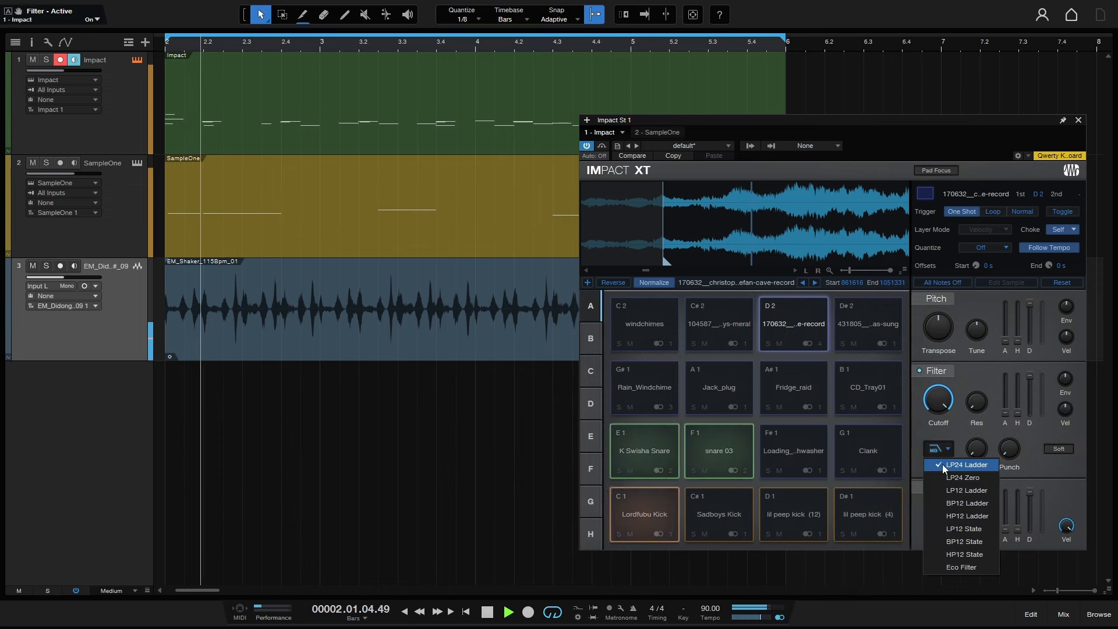
{"action": "left_click", "coordinate": [968, 516]}
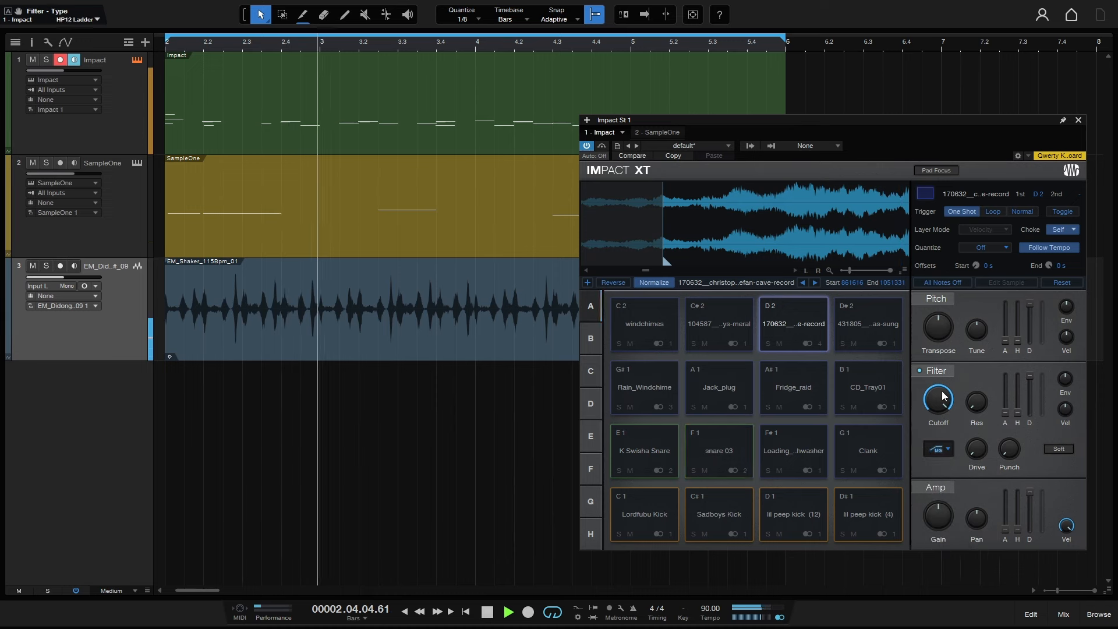
{"action": "left_click_drag", "start_coordinate": [944, 398], "coordinate": [940, 408]}
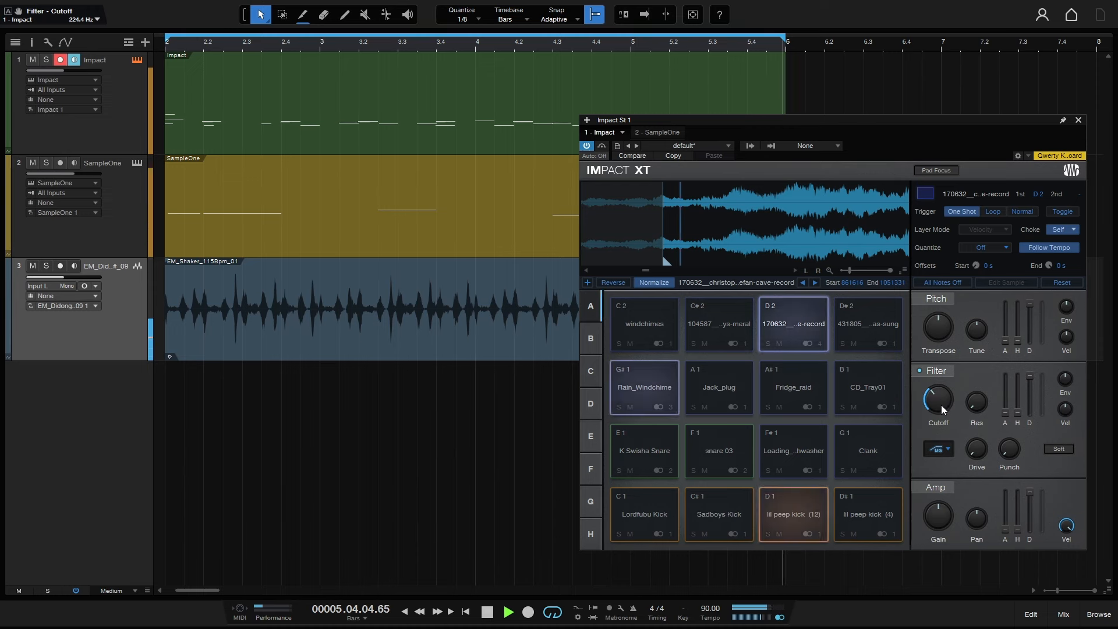
{"action": "left_click_drag", "start_coordinate": [944, 409], "coordinate": [942, 406]}
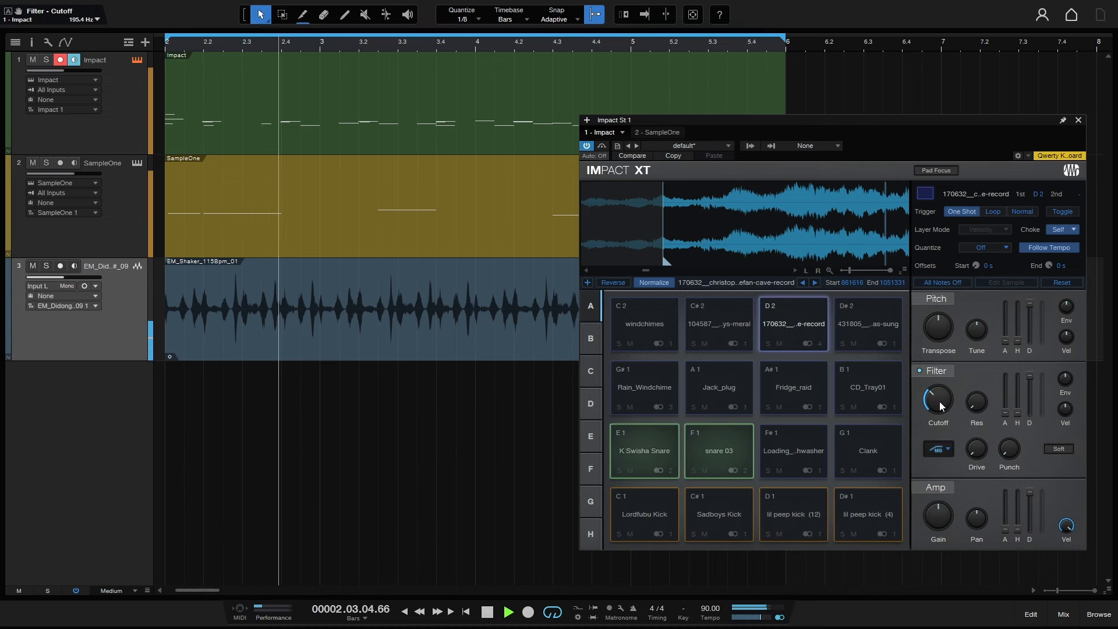
Raise the D 2 record pad's amp gain to +4.1 dB and close the instrument window
{"action": "scroll", "coordinate": [942, 519], "scroll_direction": "up", "scroll_amount": 4}
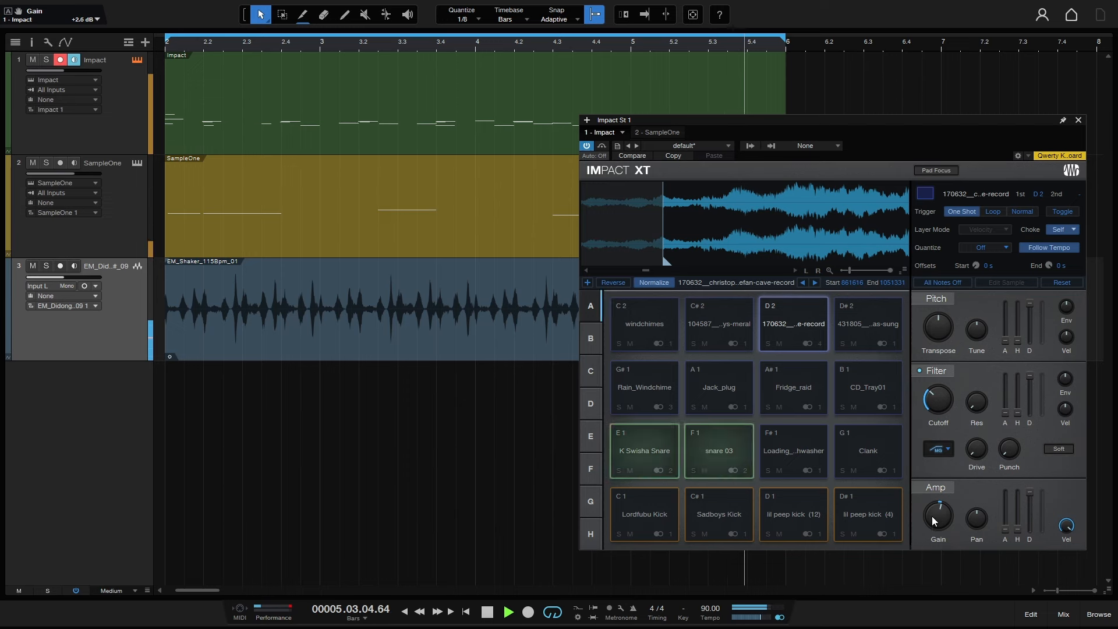
{"action": "left_click_drag", "start_coordinate": [941, 524], "coordinate": [941, 520]}
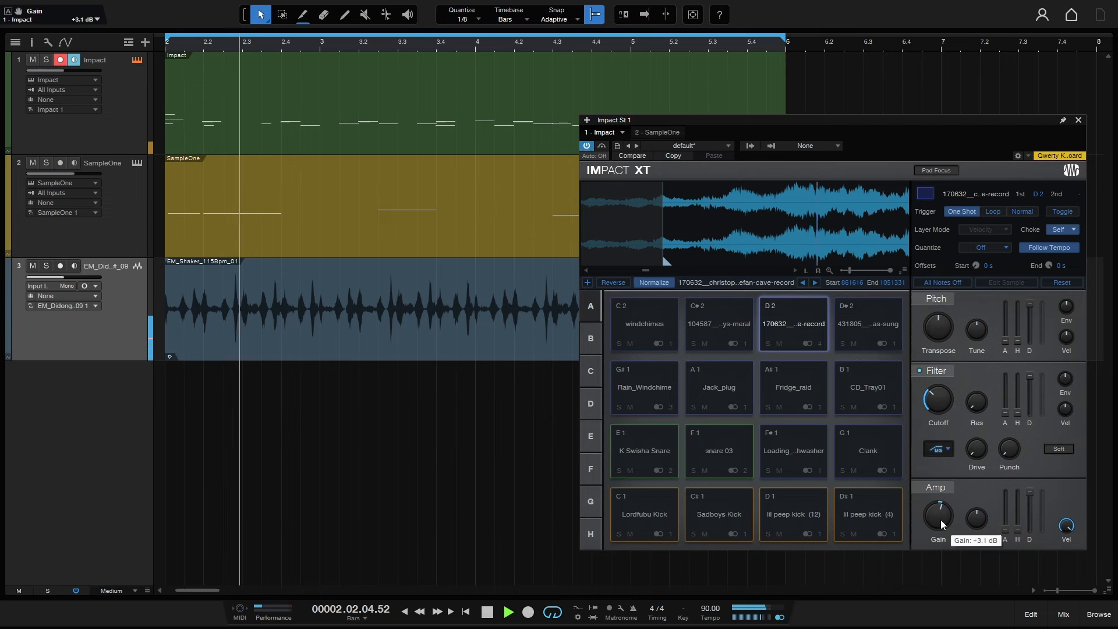
{"action": "scroll", "coordinate": [941, 520], "scroll_direction": "up", "scroll_amount": 2}
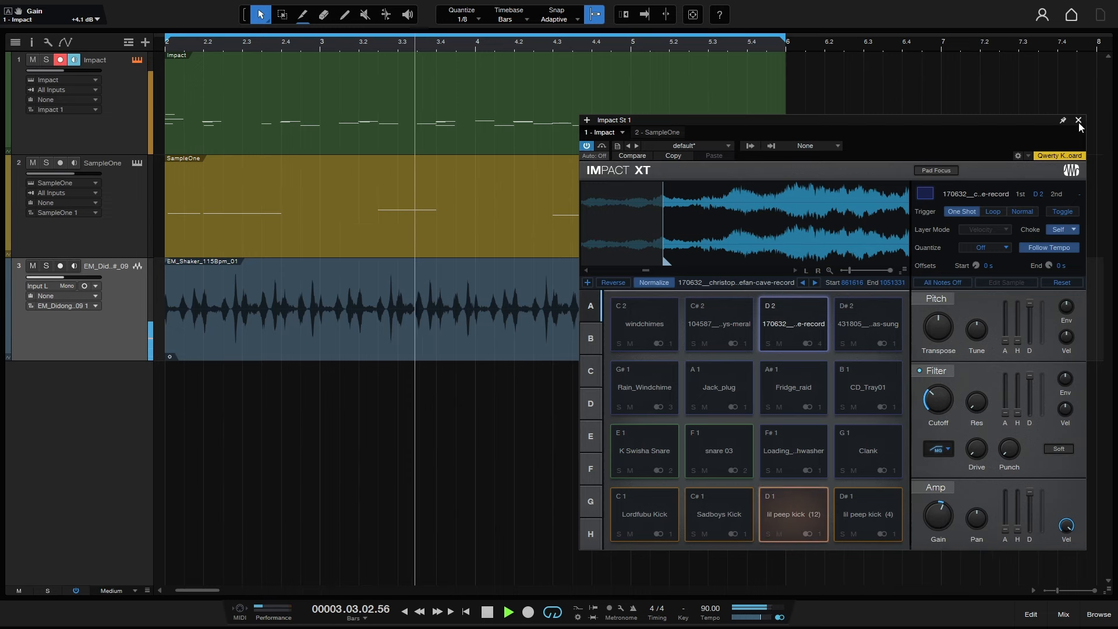
{"action": "left_click", "coordinate": [1079, 121]}
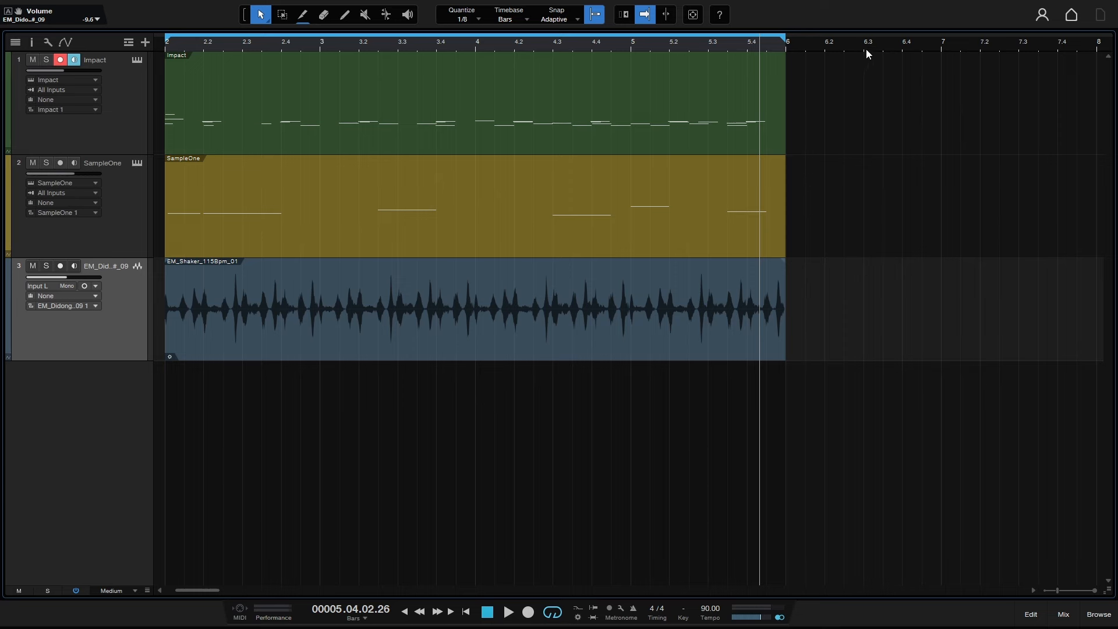
Place the playhead at the start of bar 2 in the arrangement
{"action": "left_click_drag", "start_coordinate": [866, 47], "coordinate": [864, 33]}
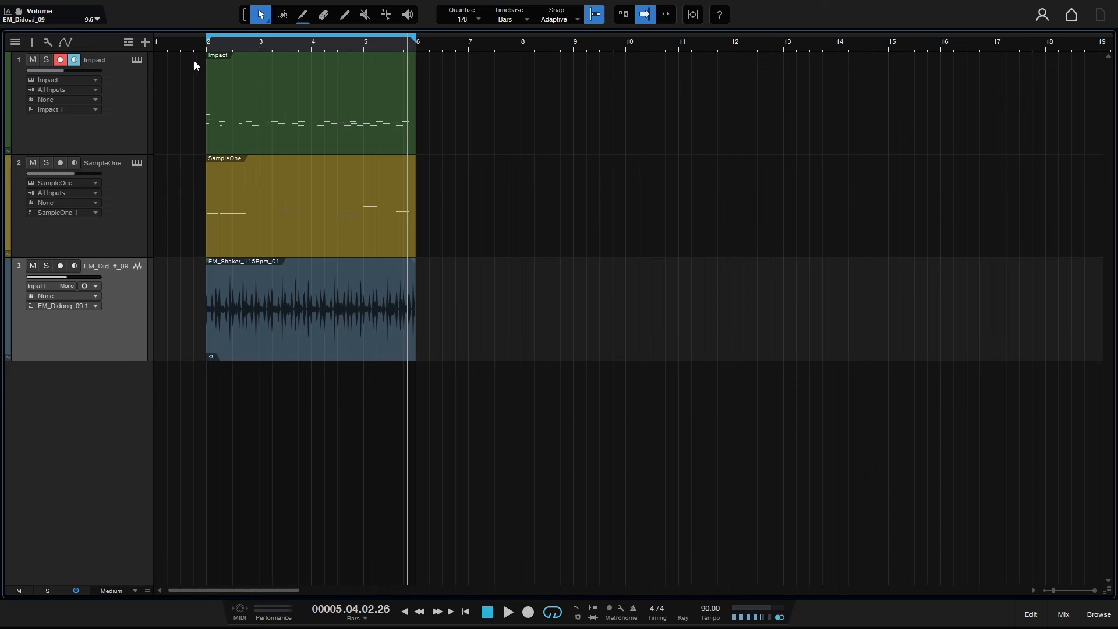
{"action": "left_click", "coordinate": [204, 48]}
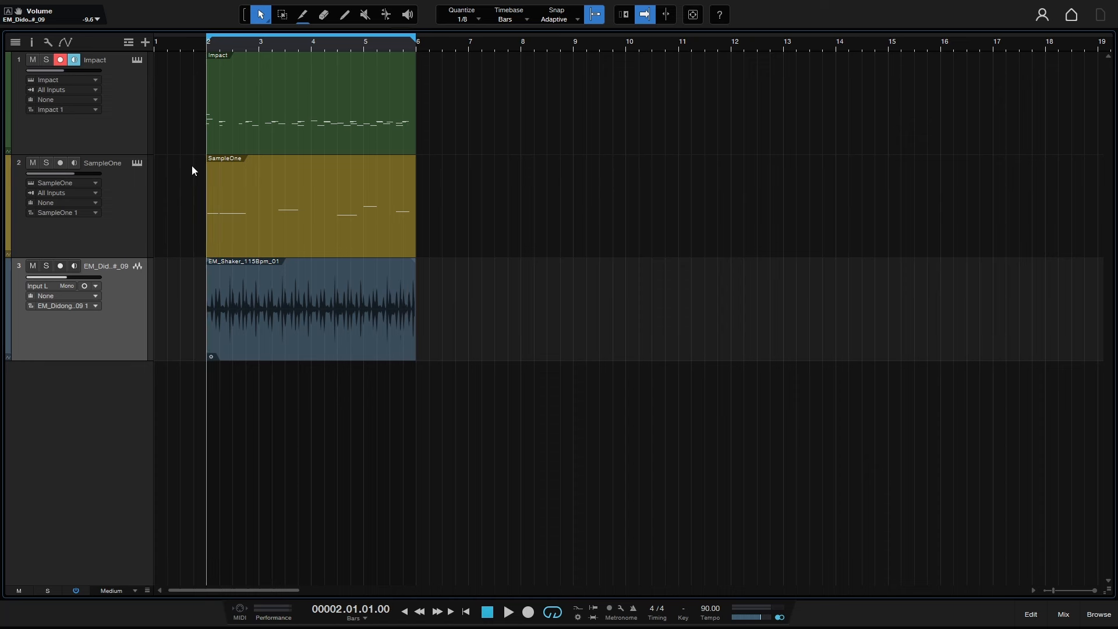